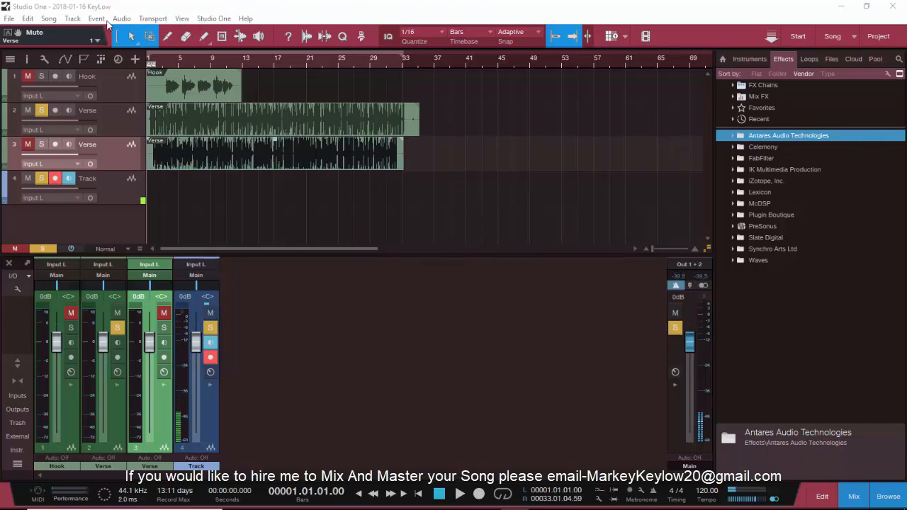
# Create a new empty song with the default settings and switch back to the original song.
pyautogui.click(799, 36)
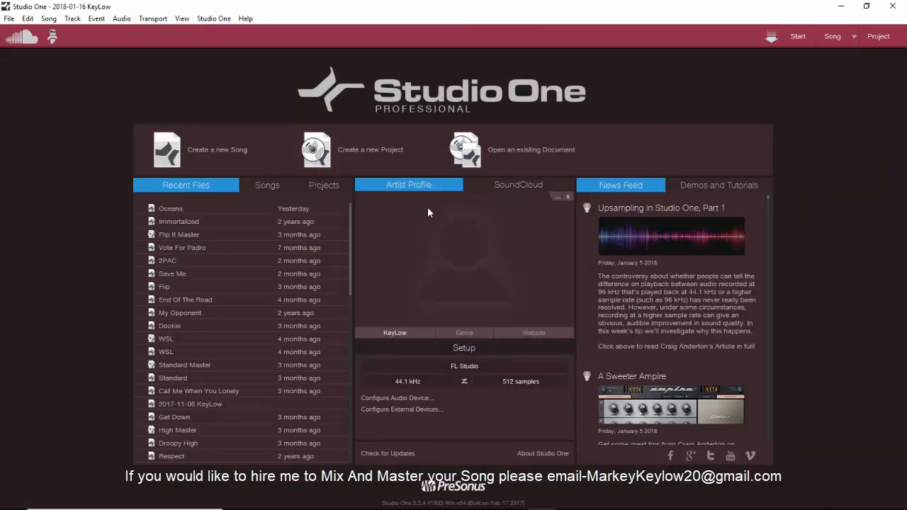
pyautogui.click(211, 152)
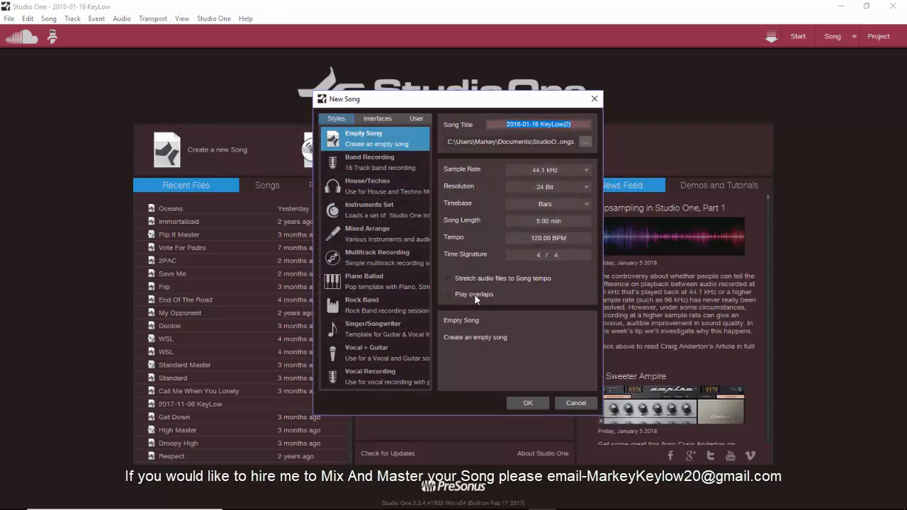
pyautogui.click(535, 403)
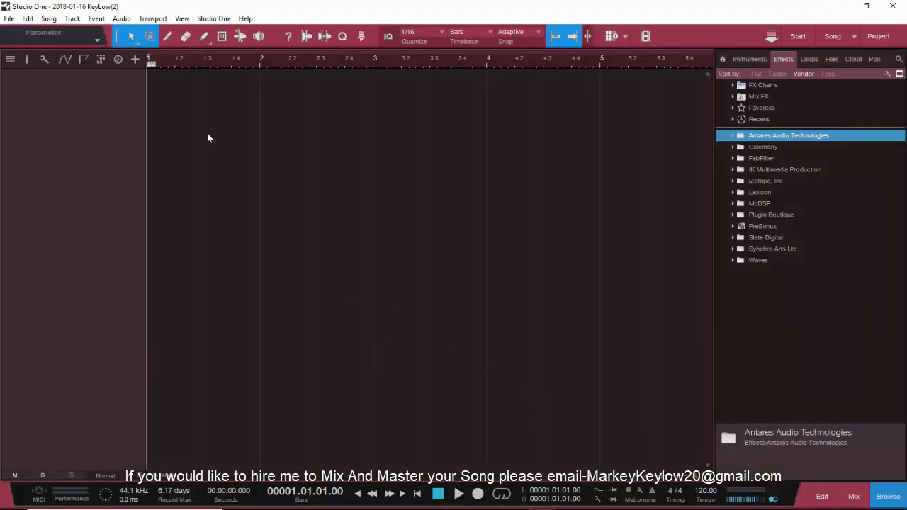
pyautogui.click(854, 34)
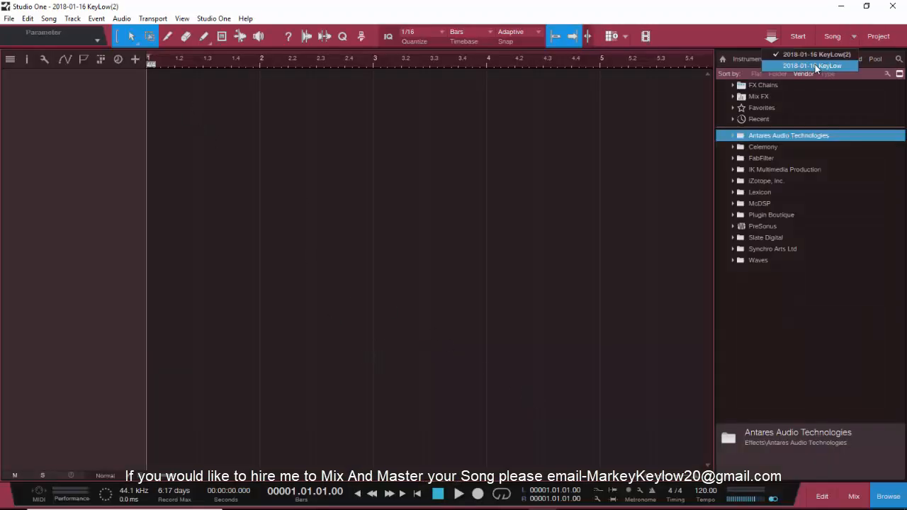
pyautogui.click(815, 66)
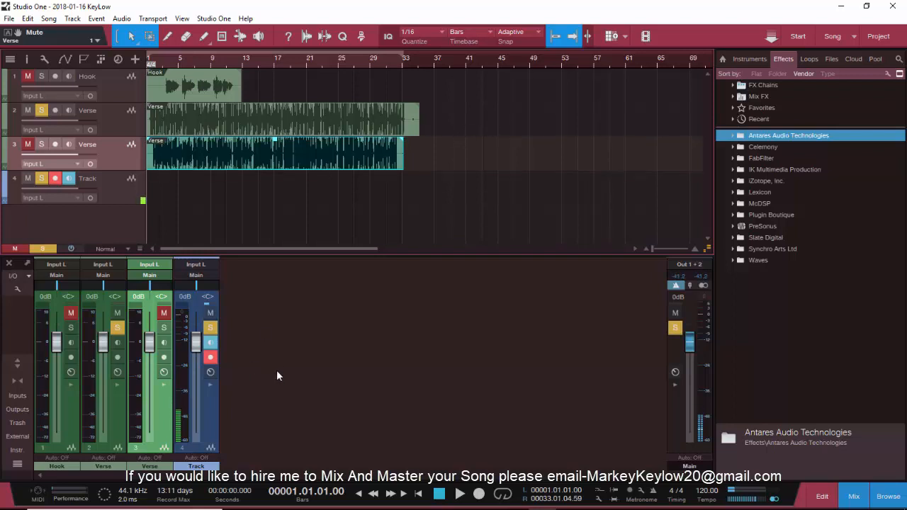
# Add ten mono audio tracks named Track, with Input L as input and Main as output.
pyautogui.click(72, 18)
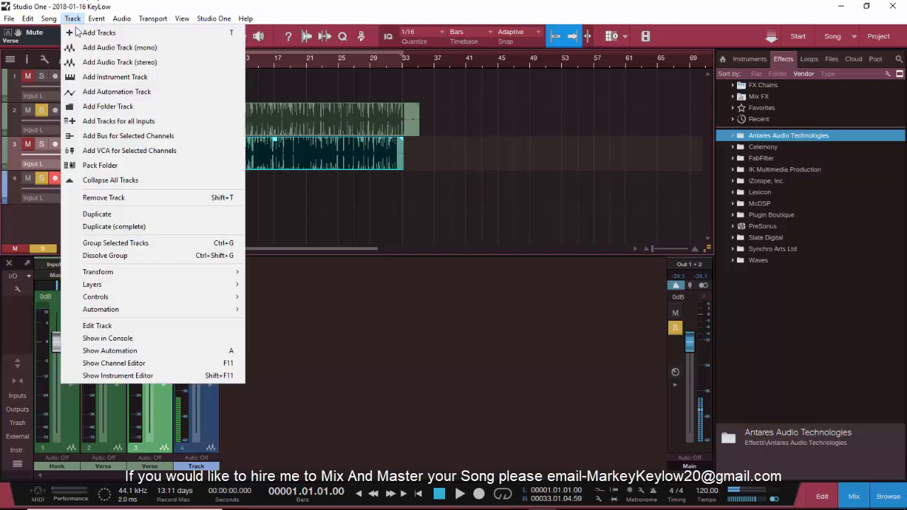
pyautogui.click(99, 35)
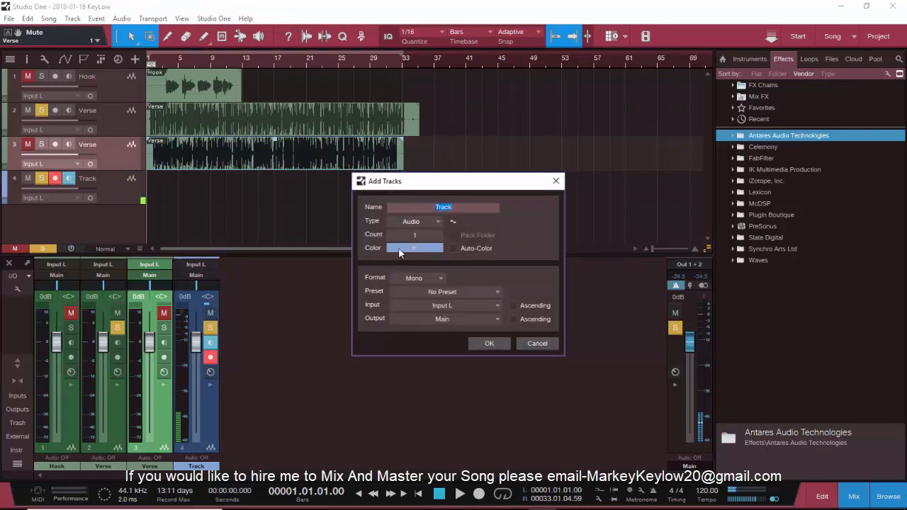
pyautogui.click(415, 236)
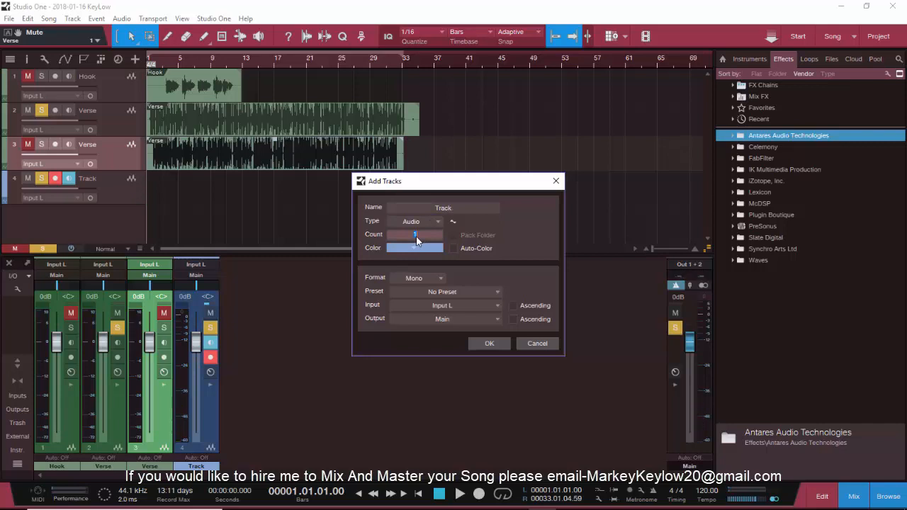
pyautogui.write('1')
pyautogui.press('Return')
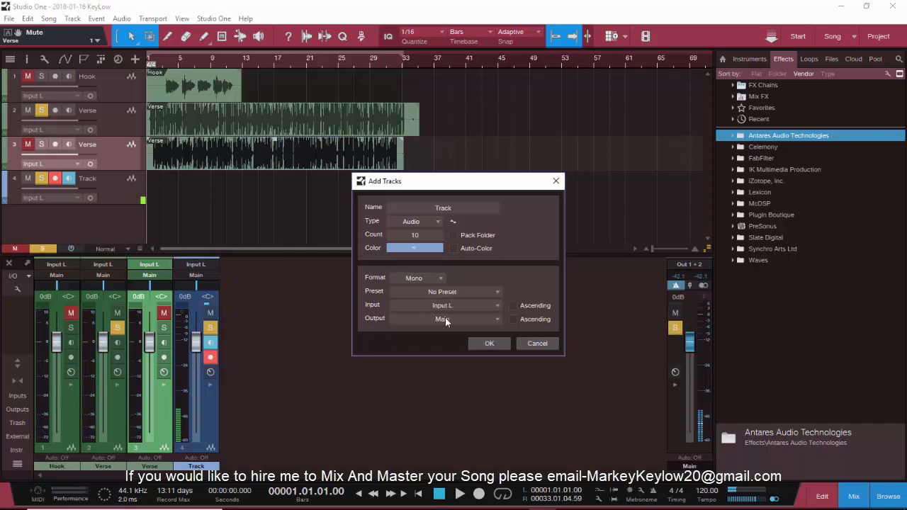
pyautogui.click(430, 221)
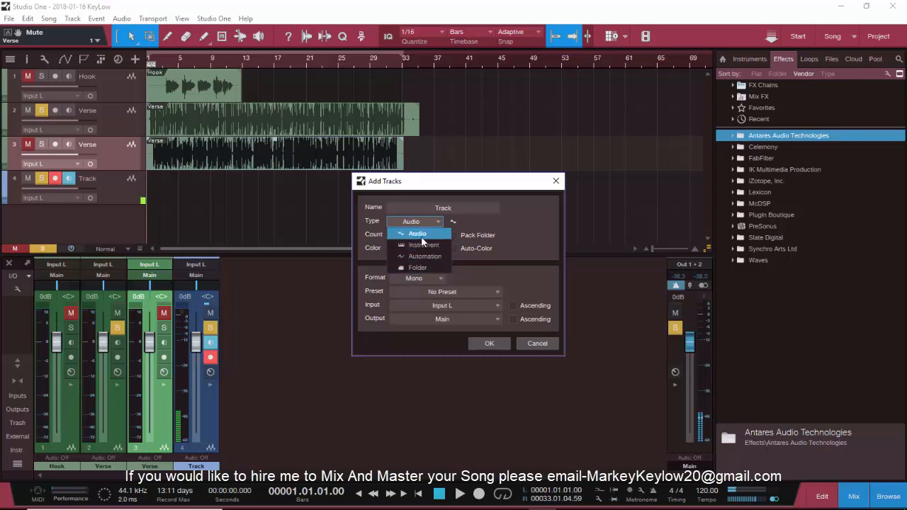
pyautogui.click(421, 236)
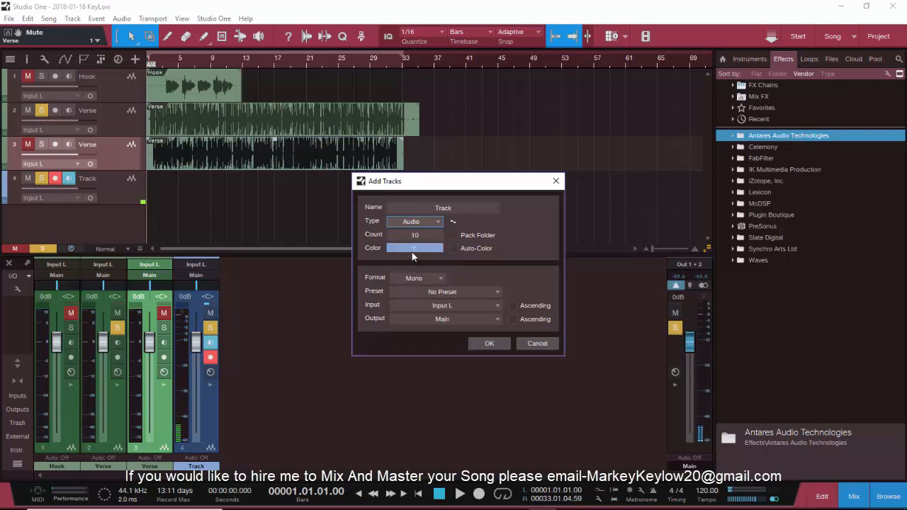
pyautogui.click(412, 252)
pyautogui.click(413, 250)
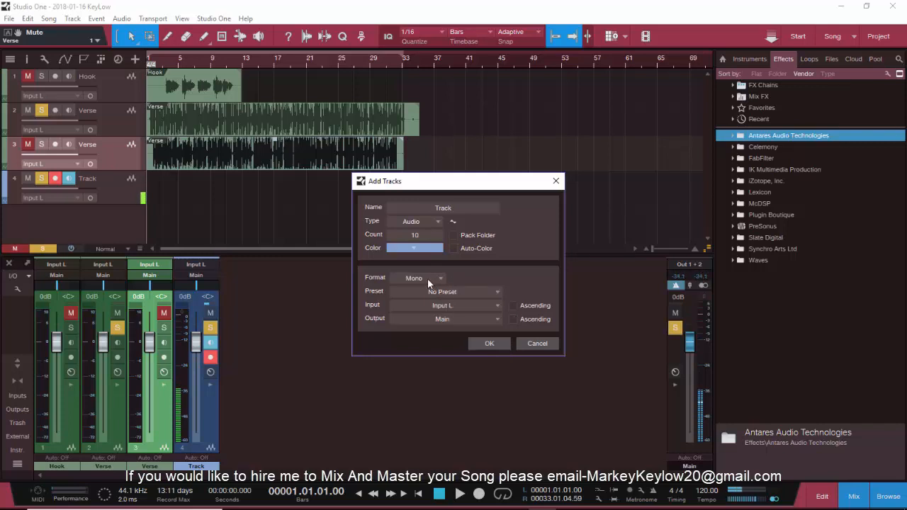
pyautogui.click(482, 343)
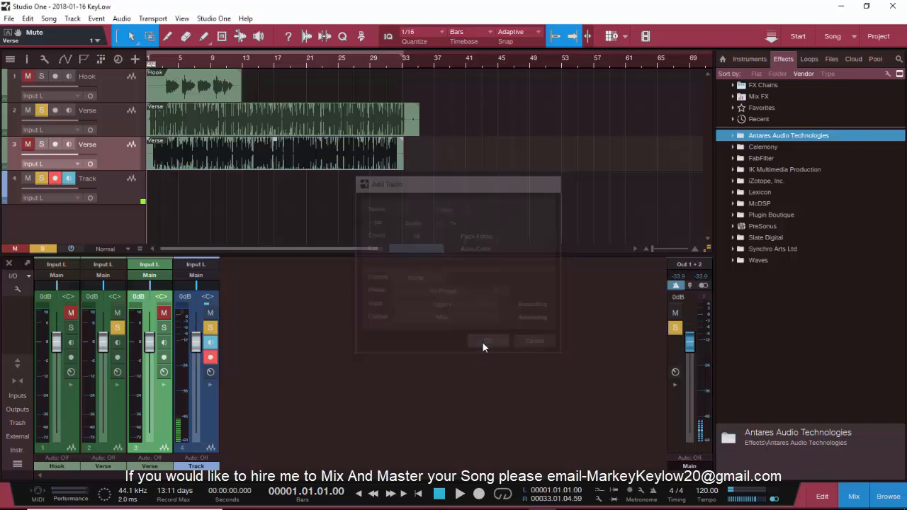
# Clear all track solos and keep only the Hook and the two Verse channels muted.
pyautogui.click(199, 445)
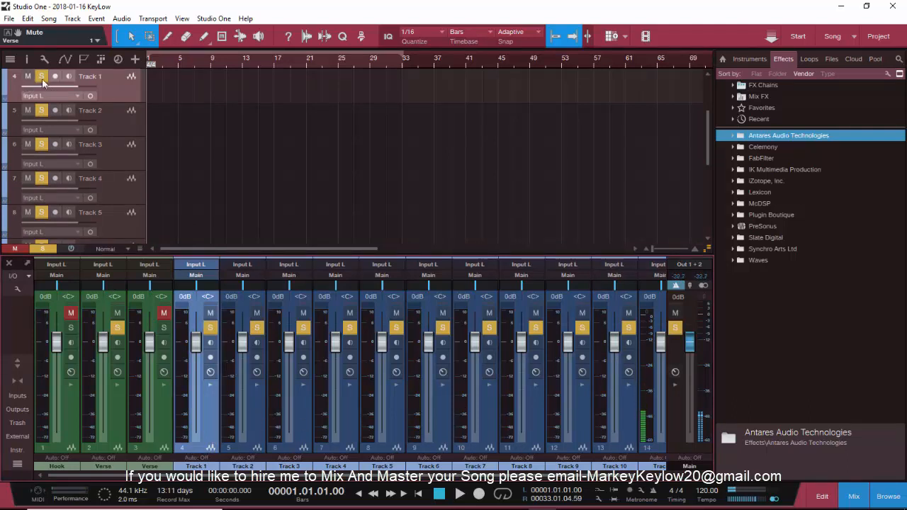
pyautogui.click(43, 249)
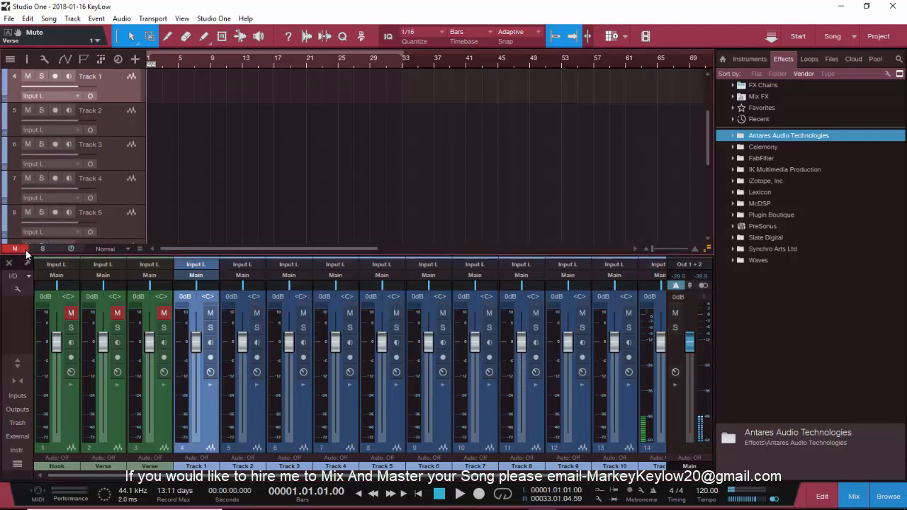
pyautogui.click(26, 250)
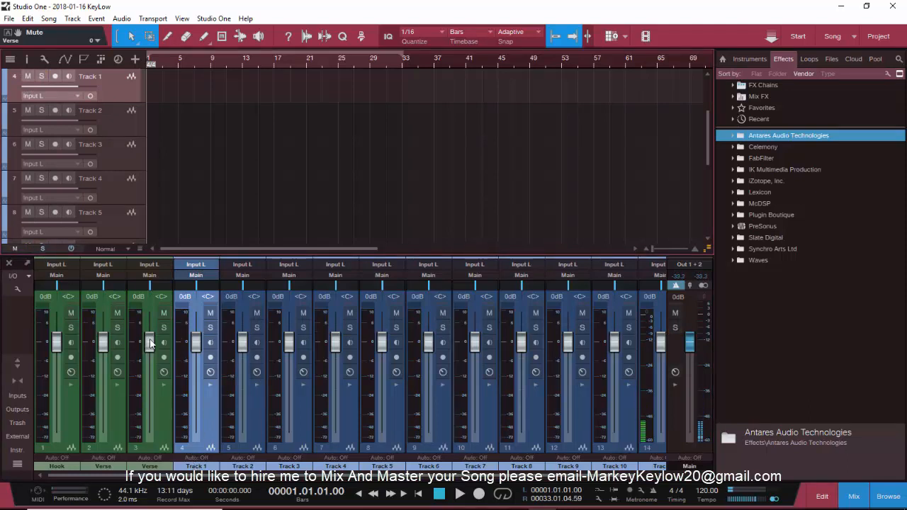
pyautogui.click(163, 312)
pyautogui.click(117, 313)
pyautogui.click(71, 313)
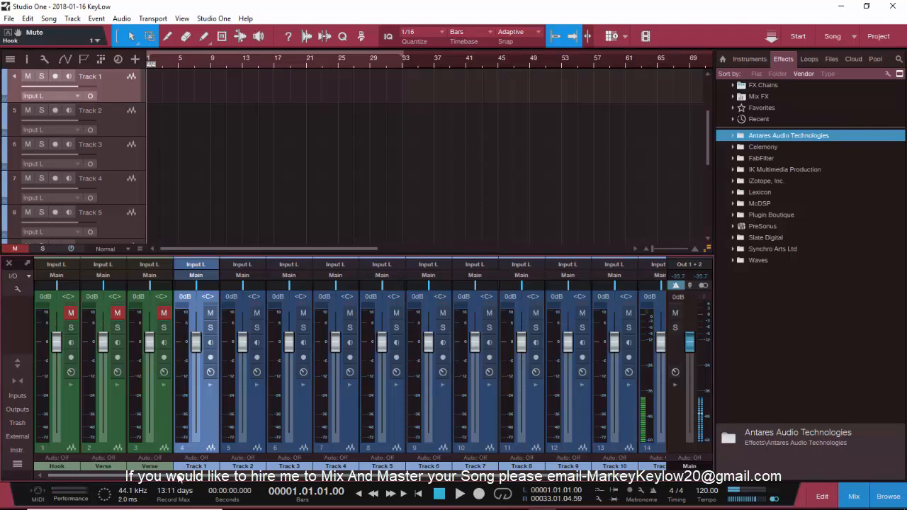
# Arm Track 1 for recording and disarm the last channel, named Track.
pyautogui.hscroll(1, 178, 478)
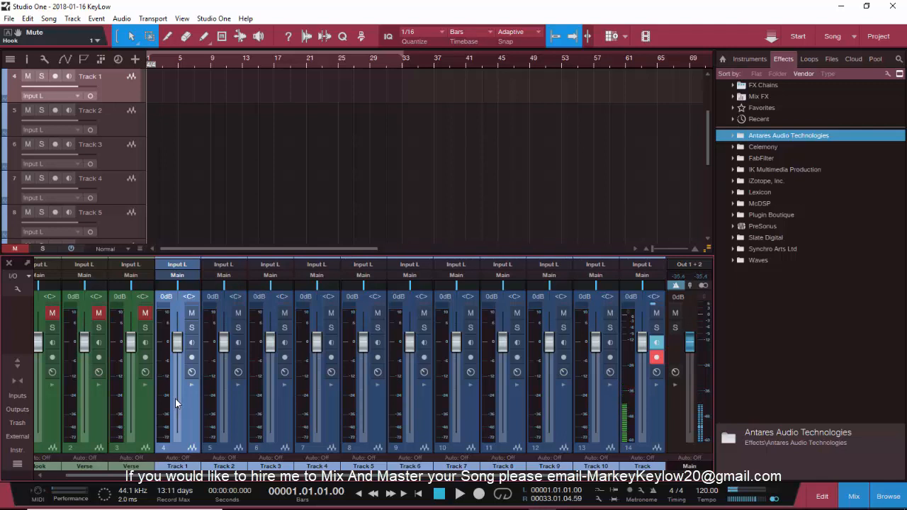
pyautogui.click(191, 359)
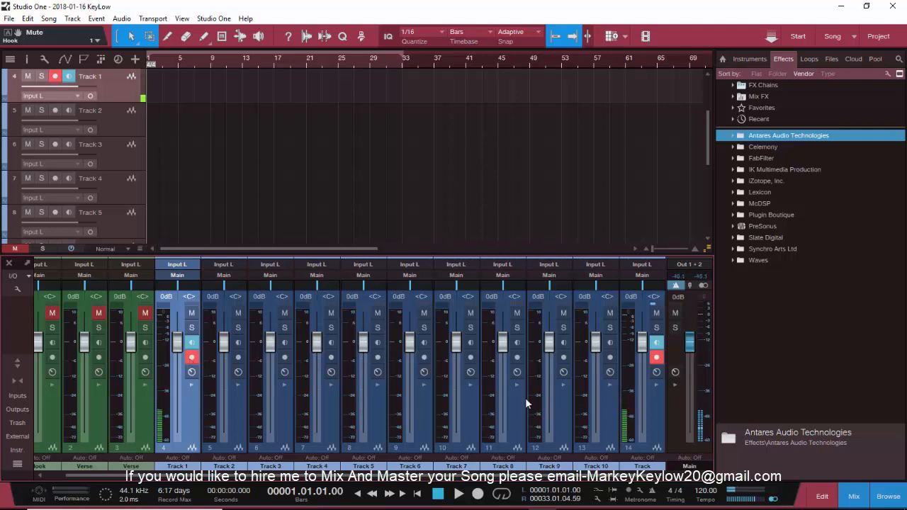
pyautogui.click(656, 357)
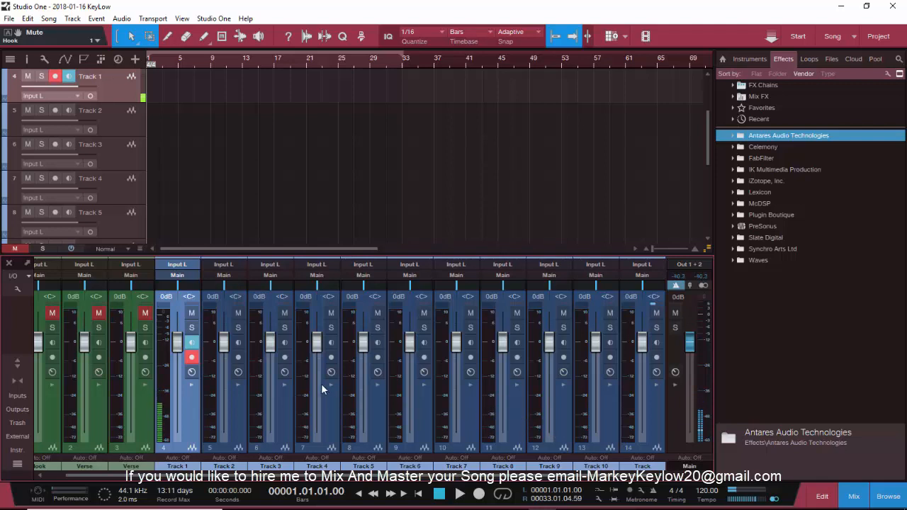
# Record an audio take of about seven bars on Track 1, disarm it and re-arm the channel named Track.
pyautogui.click(478, 494)
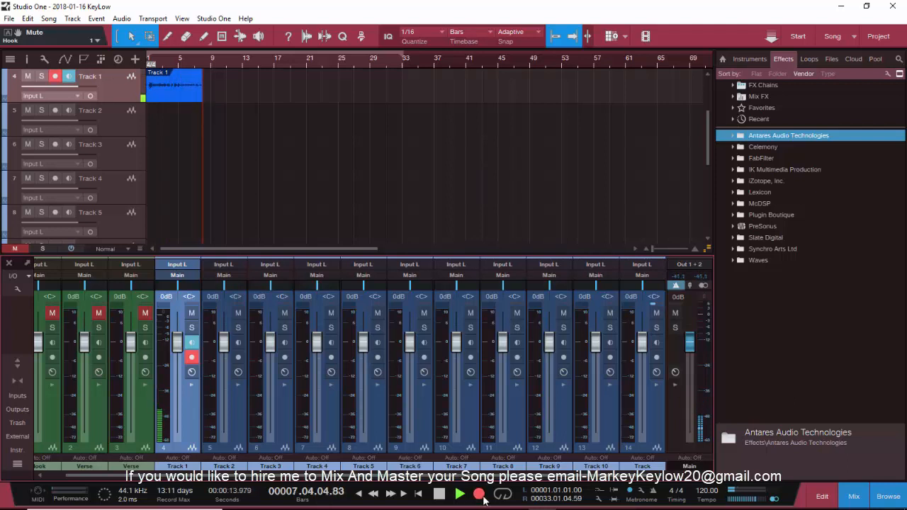
pyautogui.press('space')
pyautogui.click(191, 357)
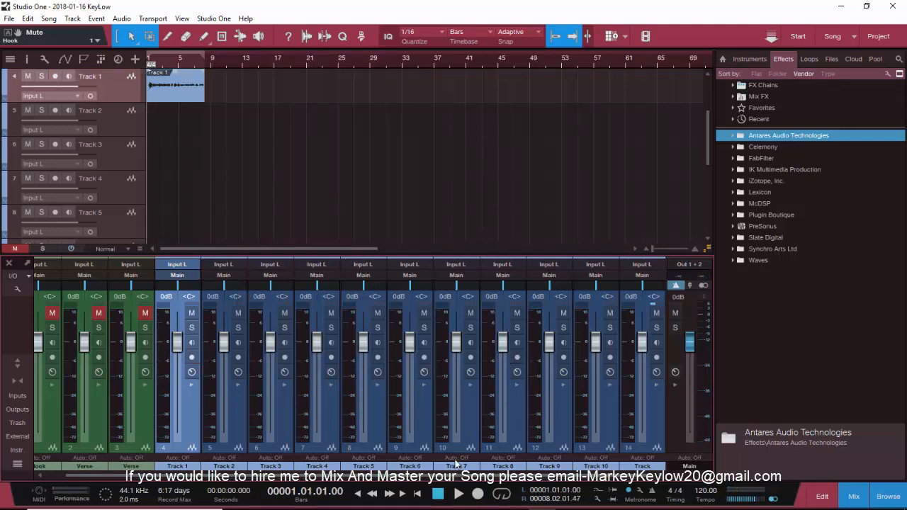
pyautogui.click(656, 357)
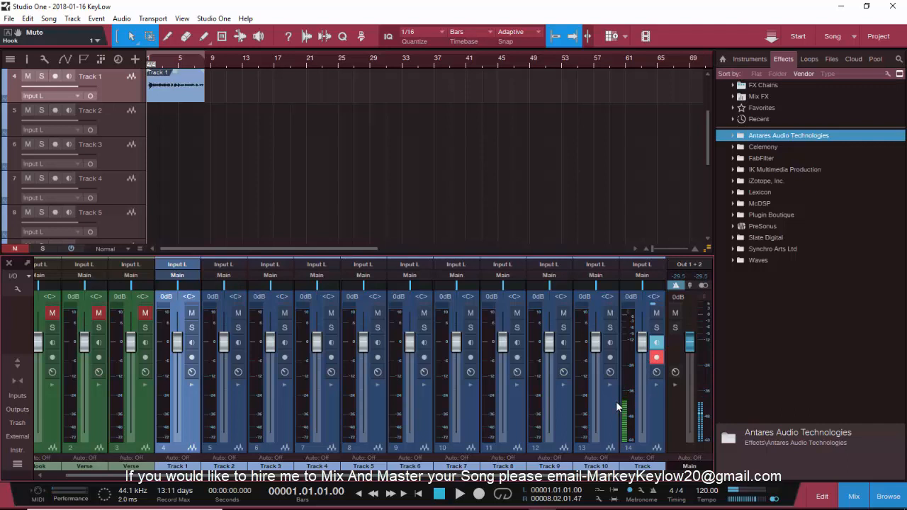
# Play back the Track 1 recording while trying its volume at +5.0 dB, and reset the fader to 0 dB.
pyautogui.scroll(3, 290, 172)
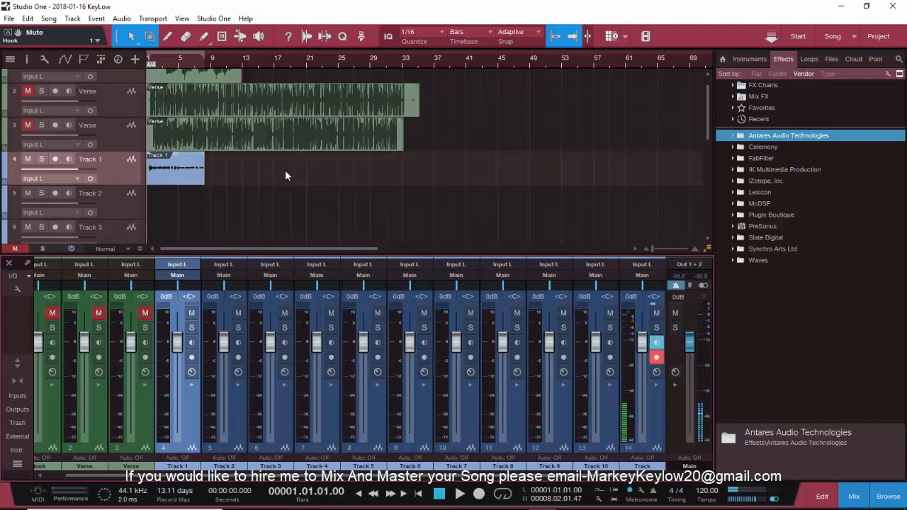
pyautogui.press('space')
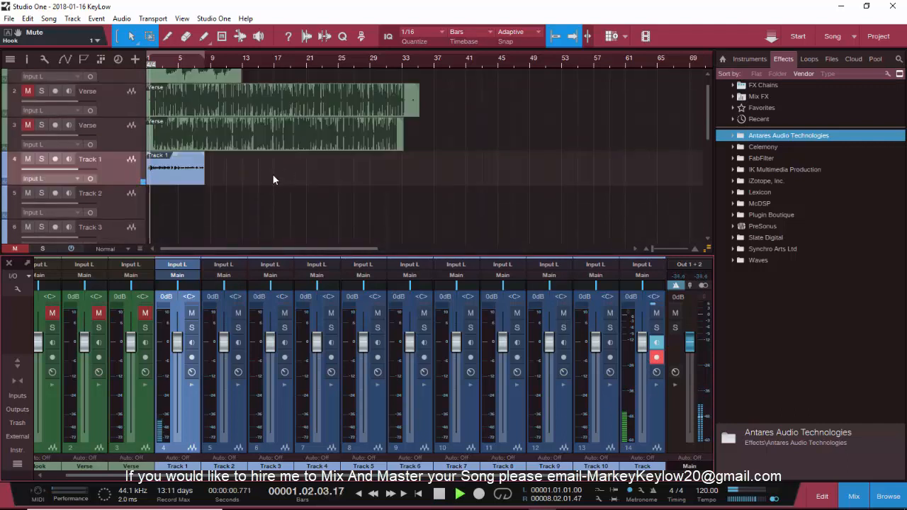
pyautogui.moveTo(178, 343); pyautogui.dragTo(181, 330)
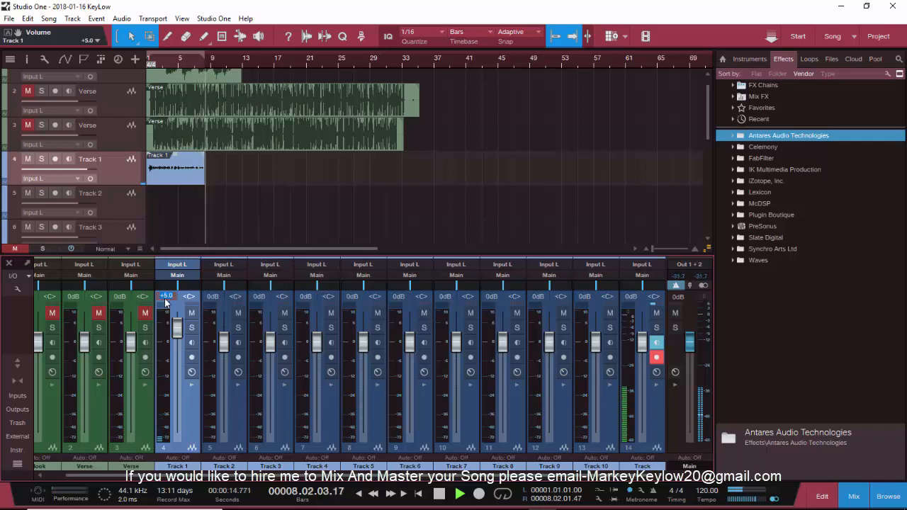
pyautogui.press('Return')
pyautogui.press('space')
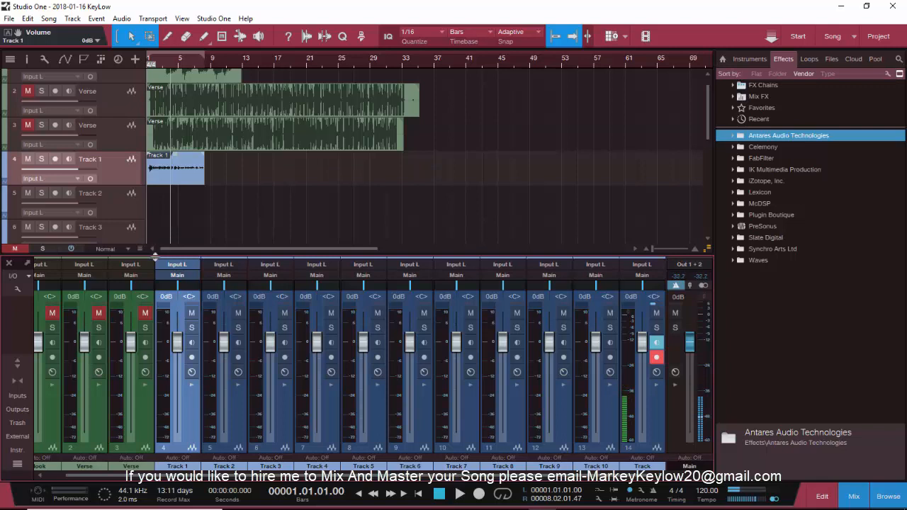
# Remove the unused tracks Track 2 through Track 10 from the song.
pyautogui.click(228, 407)
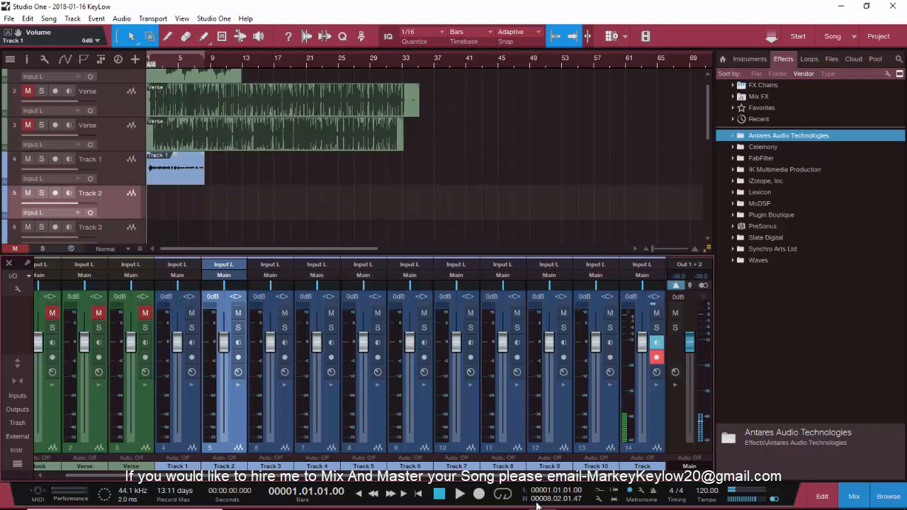
pyautogui.keyDown('shift'); pyautogui.click(612, 434); pyautogui.keyUp('shift')
pyautogui.rightClick(122, 129)
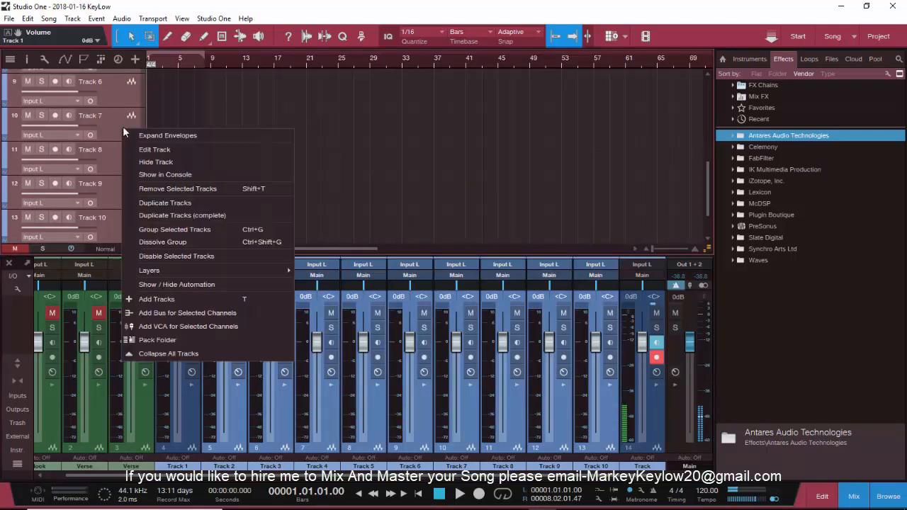
pyautogui.click(163, 193)
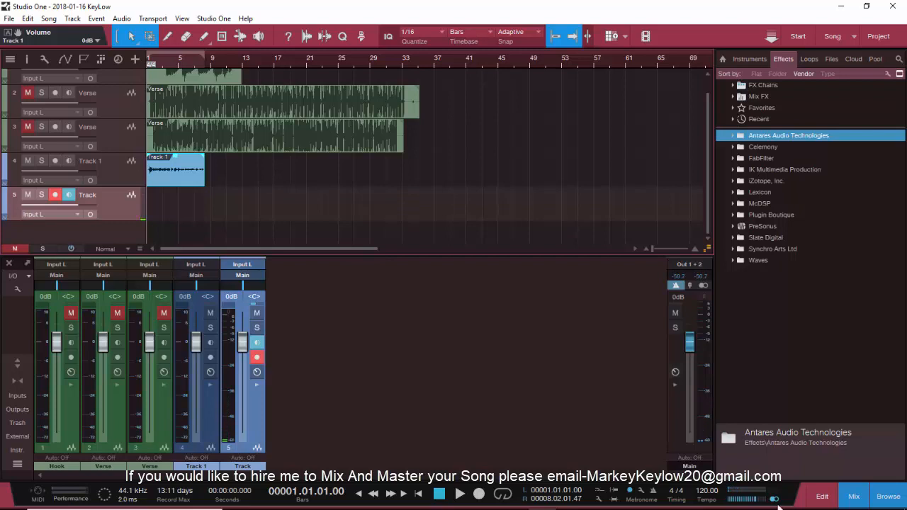
pyautogui.click(520, 506)
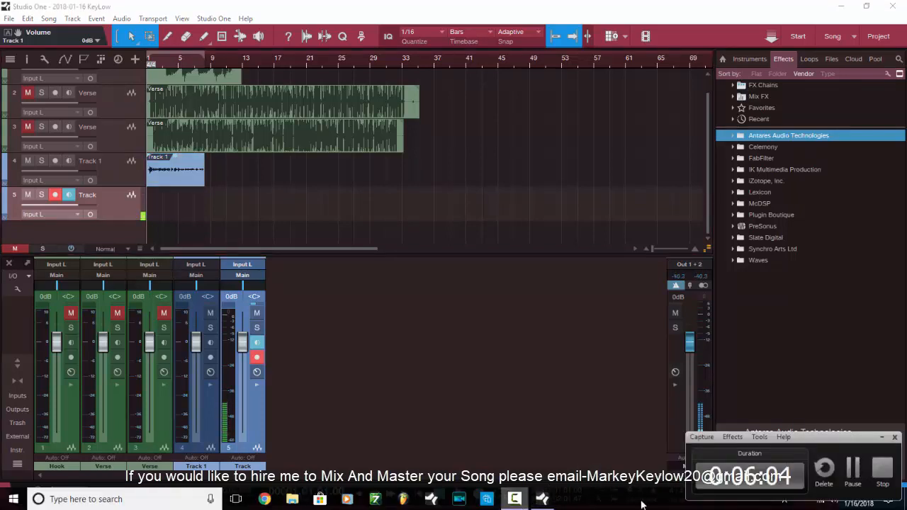
pyautogui.click(883, 439)
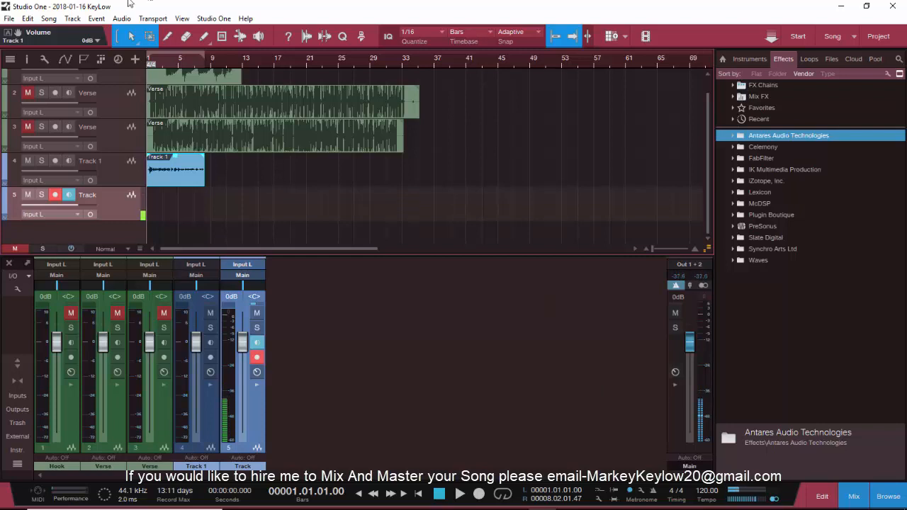
# Review the available devices in the Audio Setup options plus the Locations and General options, and close the dialog without applying changes.
pyautogui.click(213, 18)
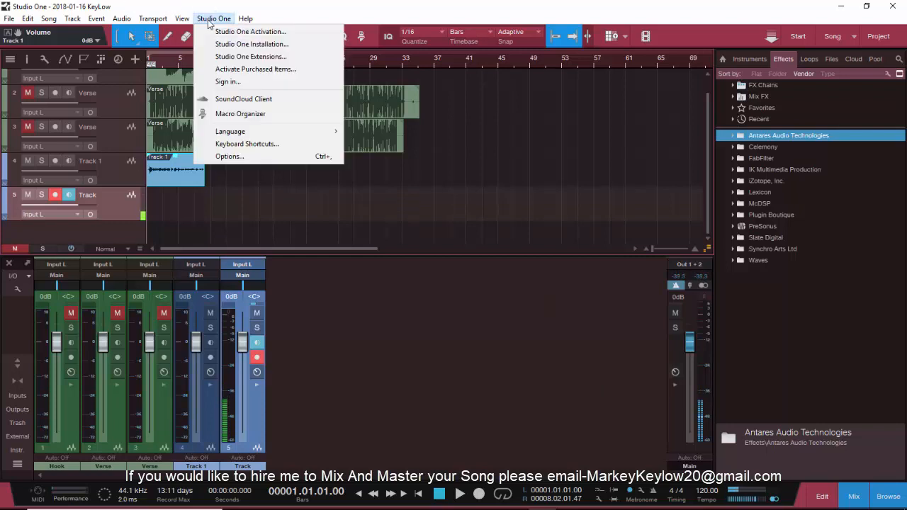
pyautogui.click(231, 156)
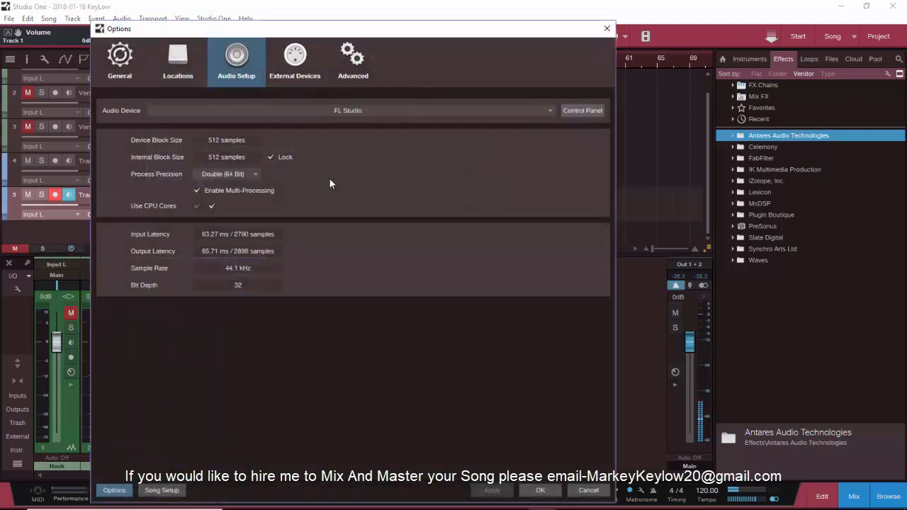
pyautogui.click(355, 112)
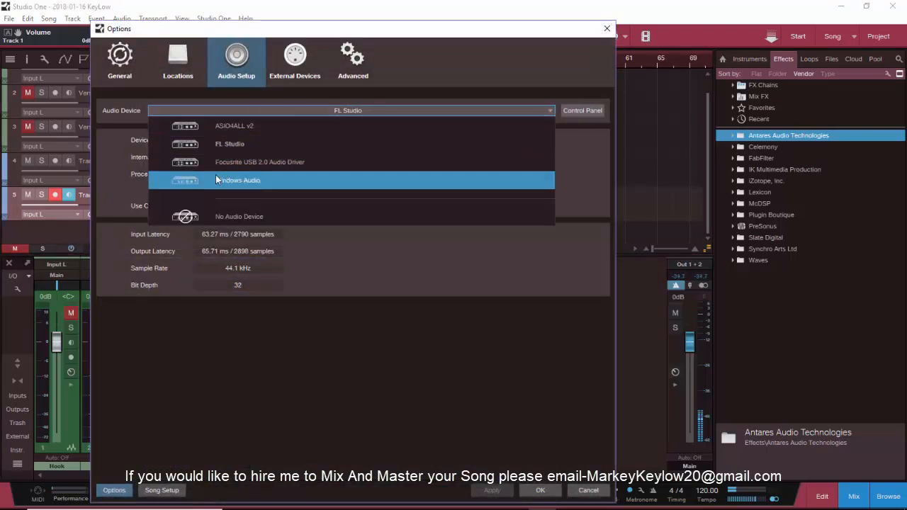
pyautogui.click(374, 282)
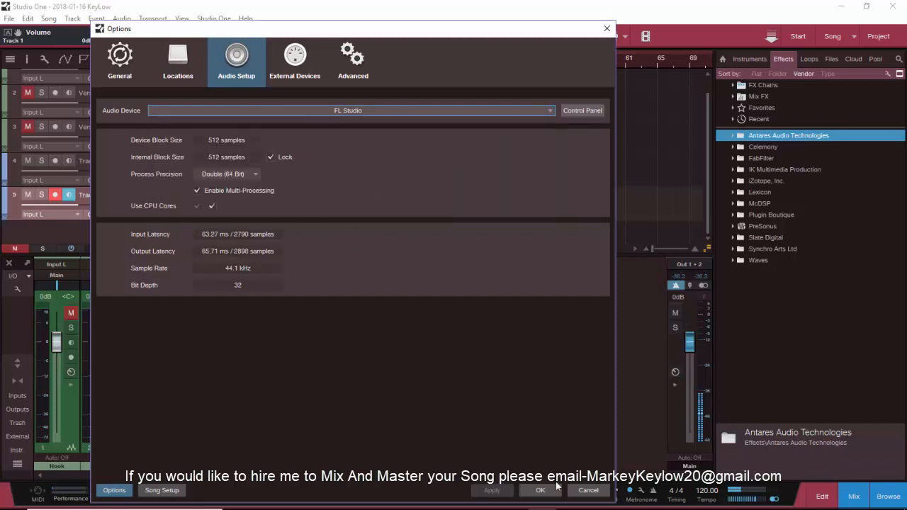
pyautogui.click(172, 77)
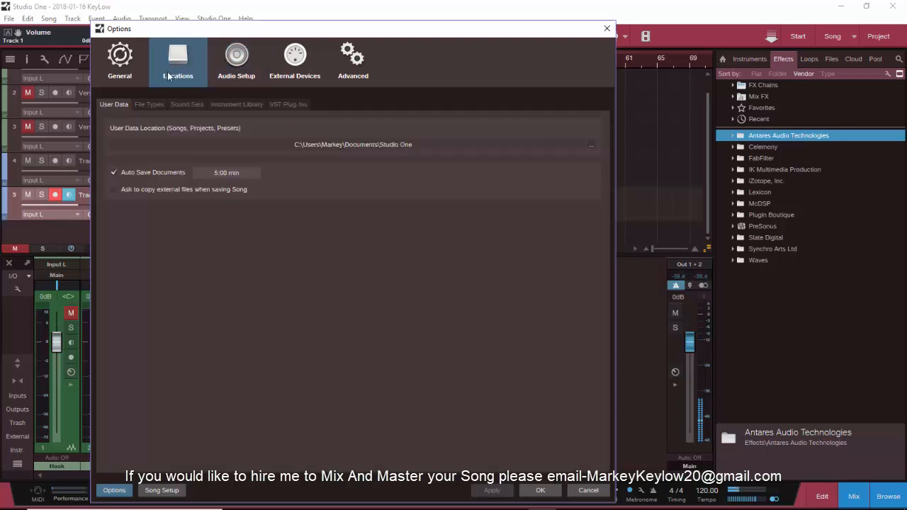
pyautogui.click(140, 75)
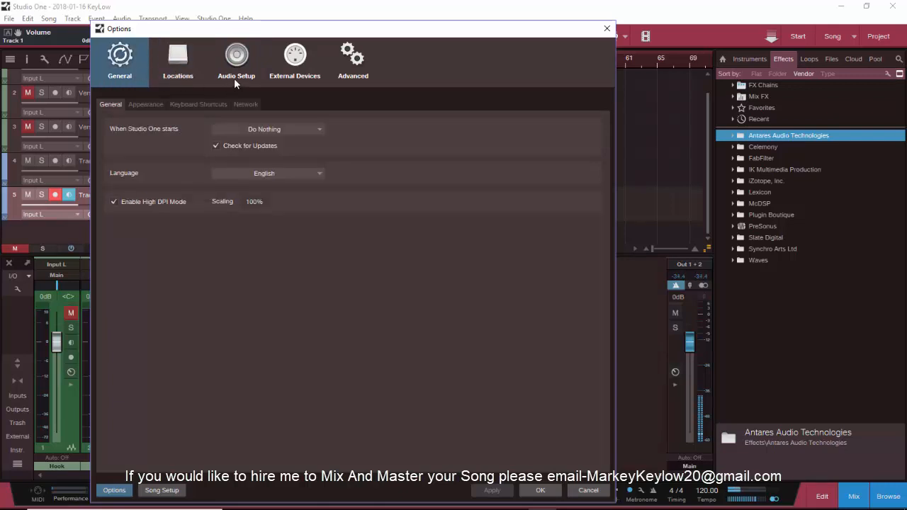
pyautogui.click(235, 78)
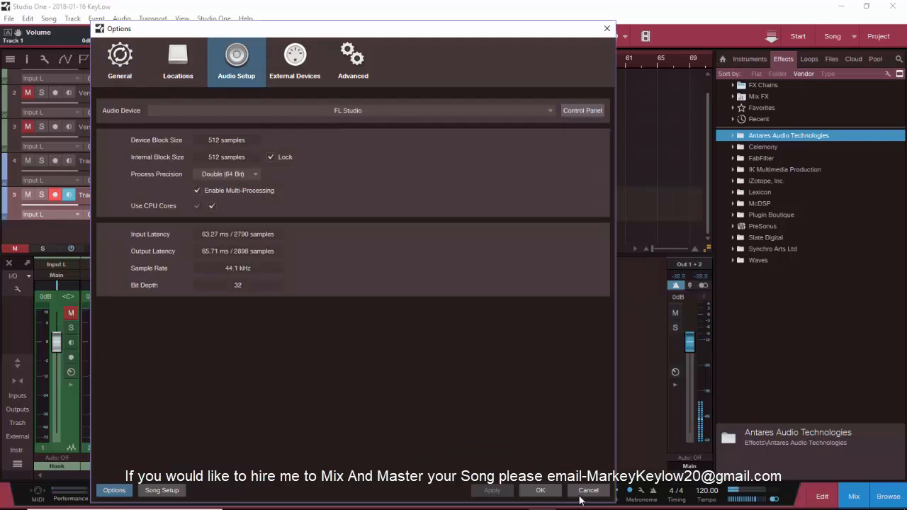
pyautogui.click(446, 108)
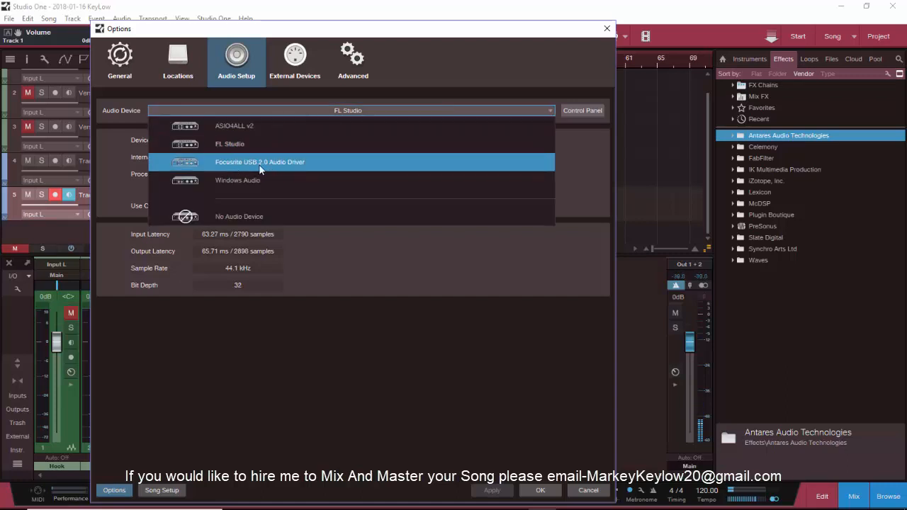
pyautogui.click(591, 489)
pyautogui.click(591, 489)
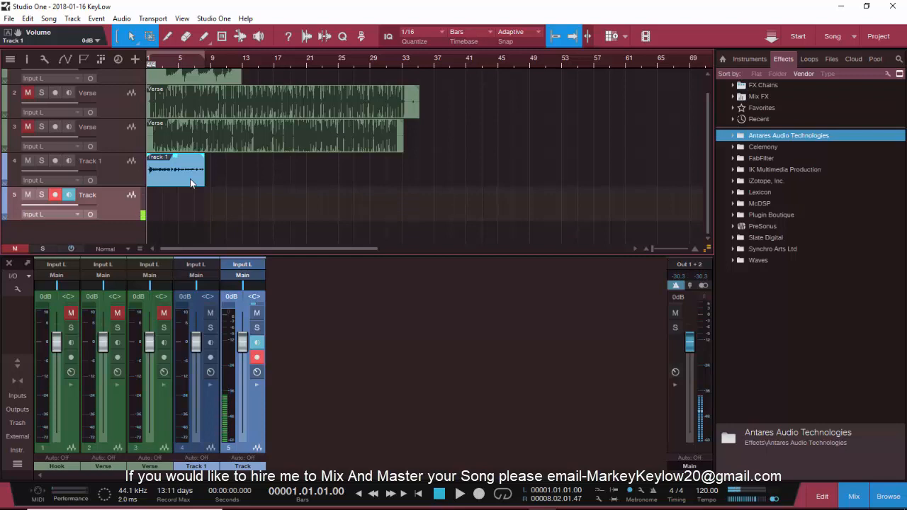
# Expand the PreSonus folder in the effects browser, and solo the upper Verse track and the last channel, Track.
pyautogui.click(770, 225)
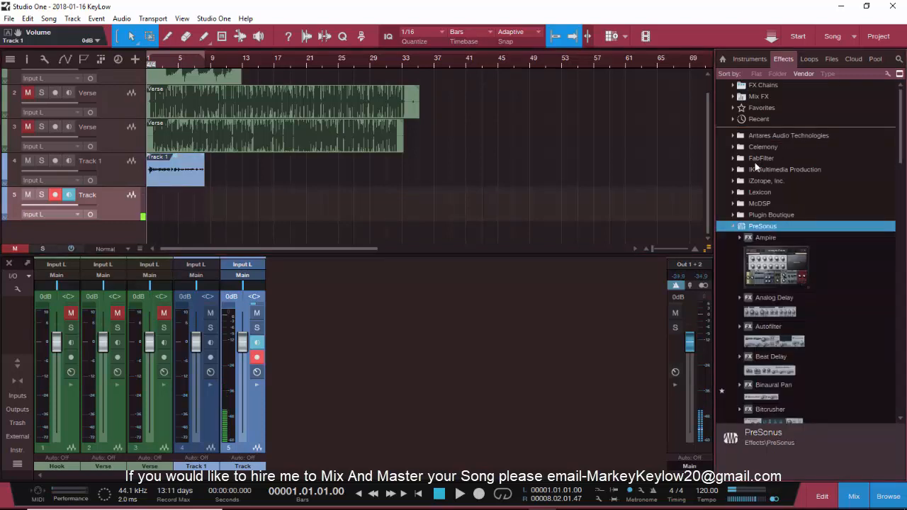
pyautogui.scroll(-1, 770, 259)
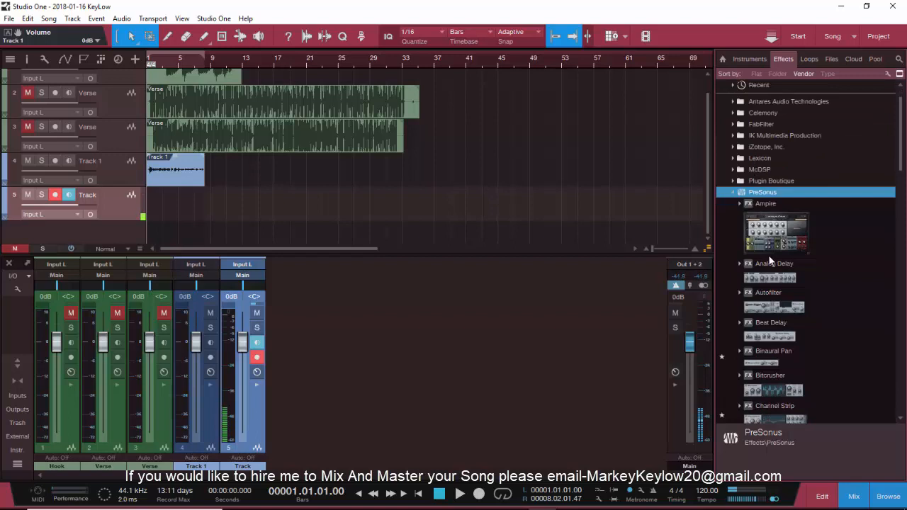
pyautogui.scroll(1, 425, 156)
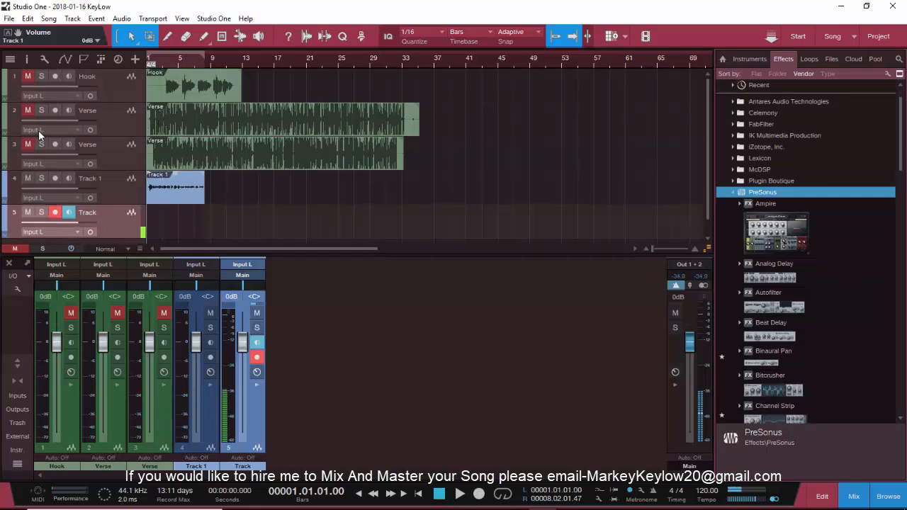
pyautogui.click(42, 110)
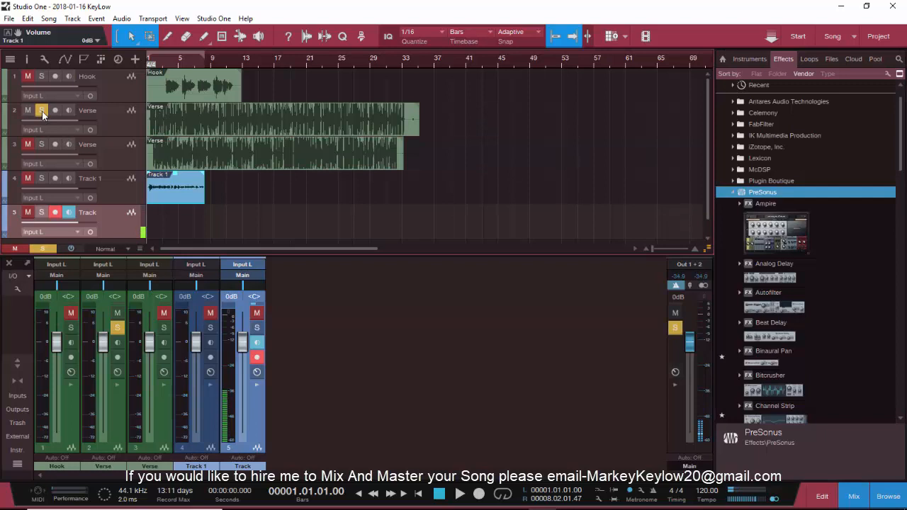
pyautogui.click(257, 326)
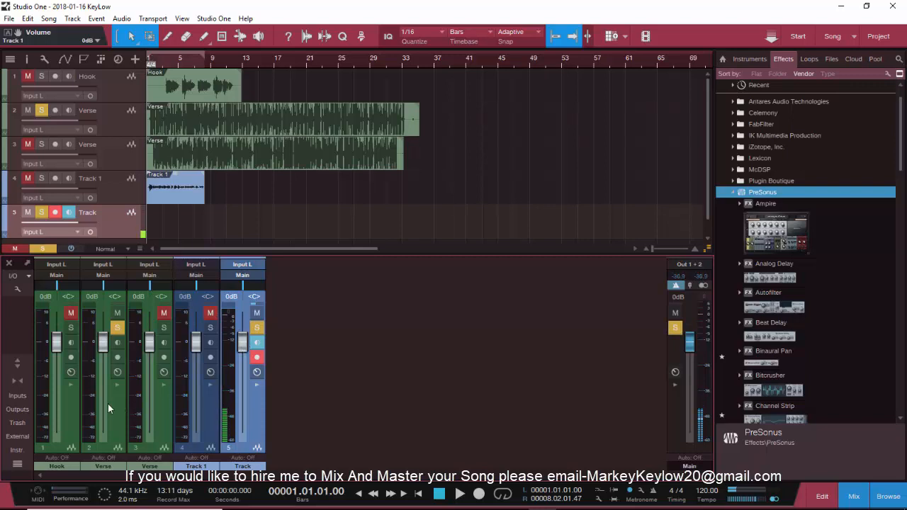
# Insert the PreSonus Pro EQ on the soloed Verse channel and play the vocal with its spectrum in view.
pyautogui.click(118, 385)
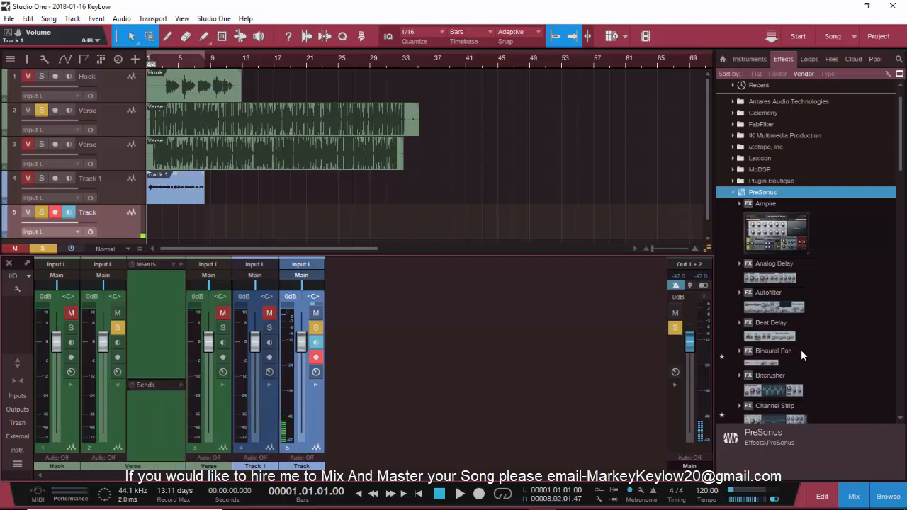
pyautogui.scroll(-3, 801, 349)
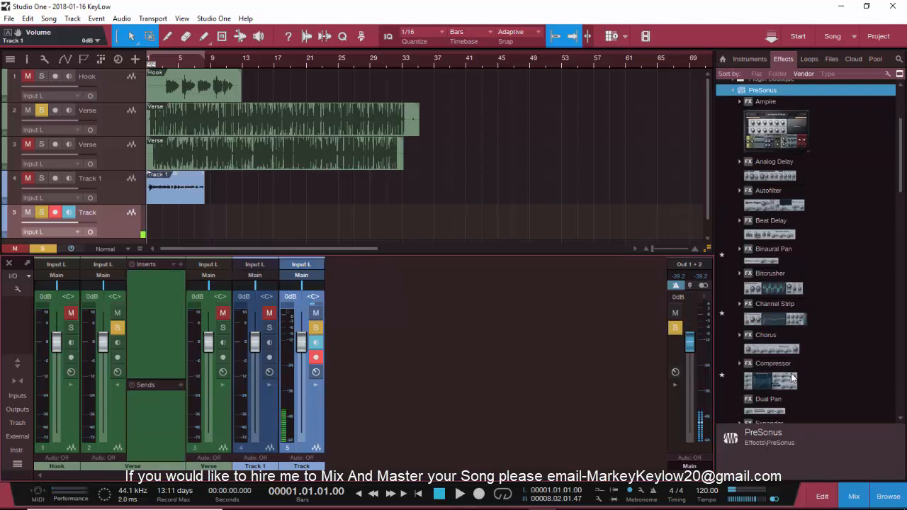
pyautogui.scroll(-15, 792, 378)
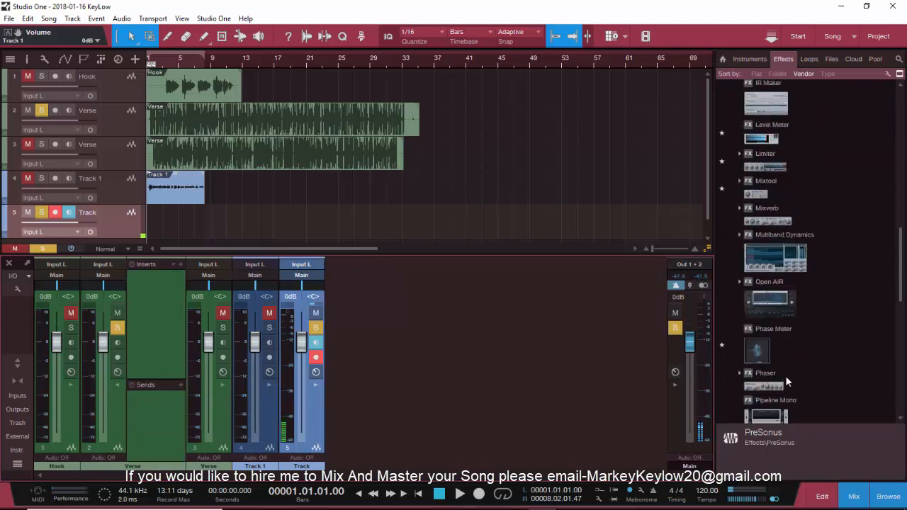
pyautogui.scroll(-7, 787, 375)
pyautogui.moveTo(780, 287); pyautogui.dragTo(136, 316)
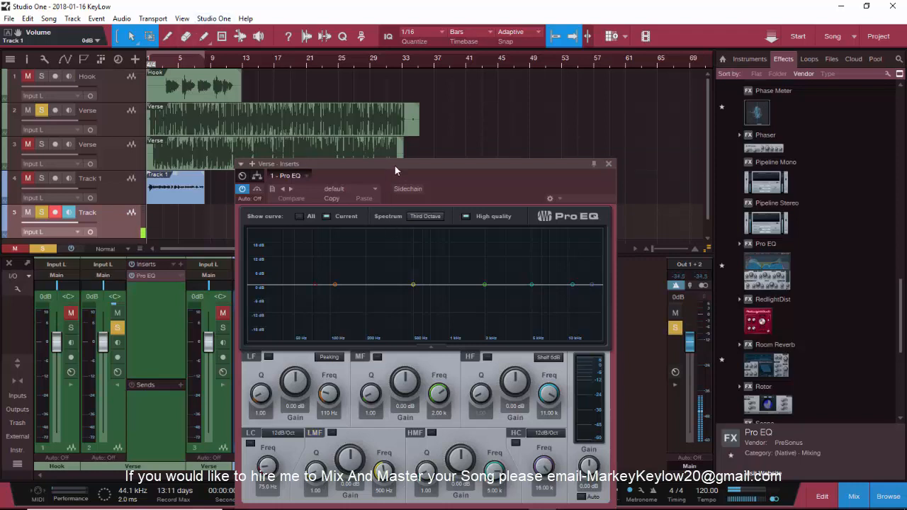
pyautogui.moveTo(395, 166); pyautogui.dragTo(445, 94)
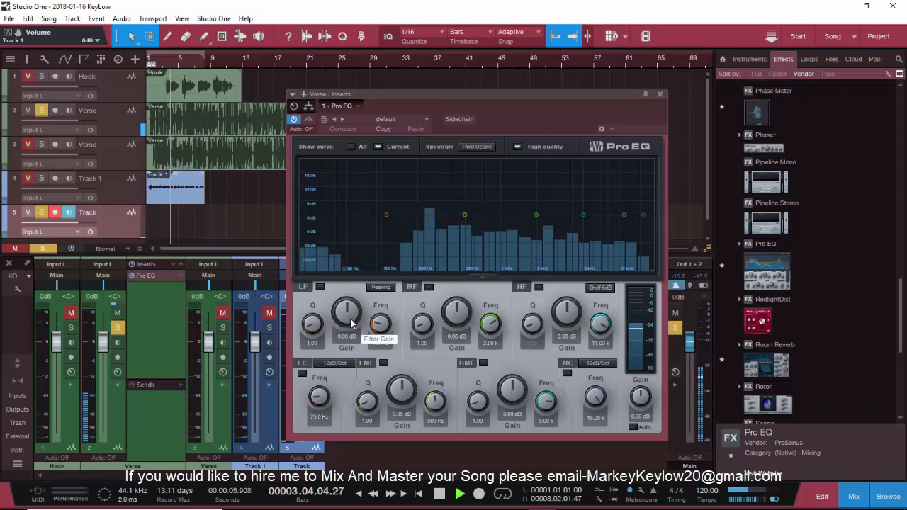
pyautogui.press('space')
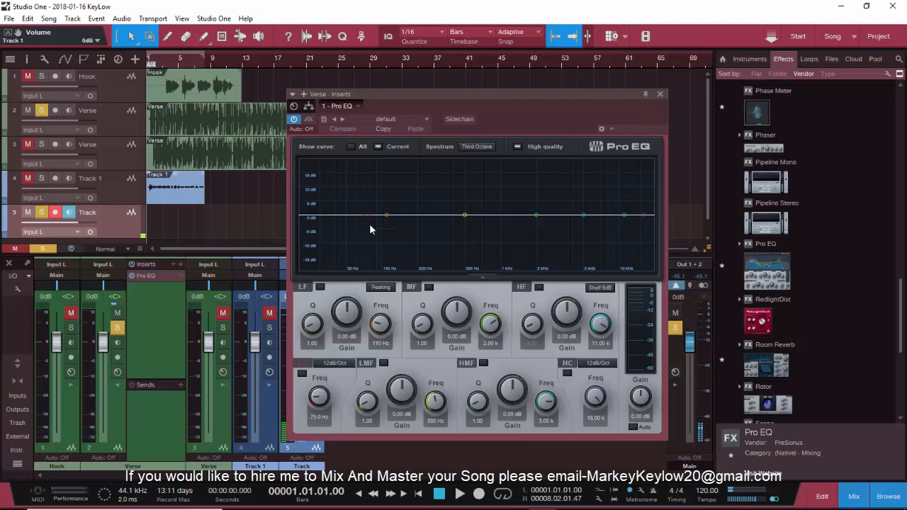
# Activate the Pro EQ low cut (LC) filter with a slope of 48dB/Oct.
pyautogui.click(302, 374)
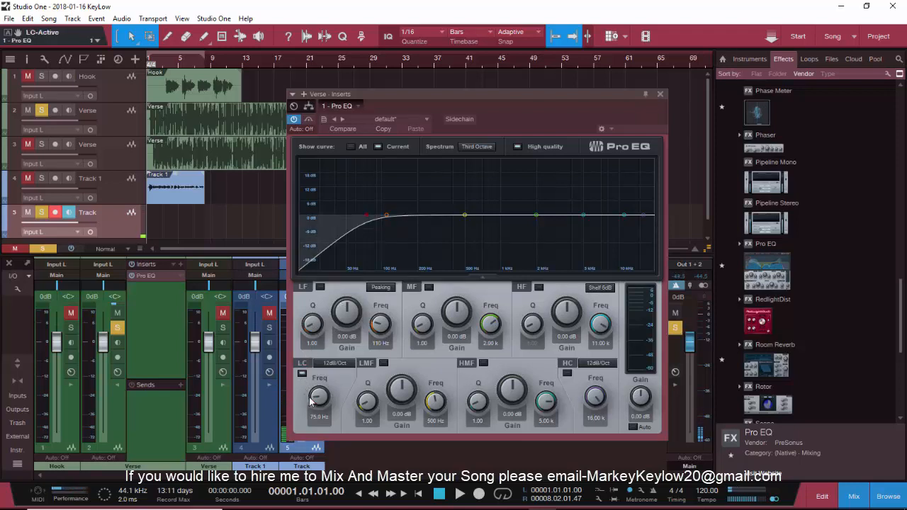
pyautogui.click(323, 364)
pyautogui.click(340, 421)
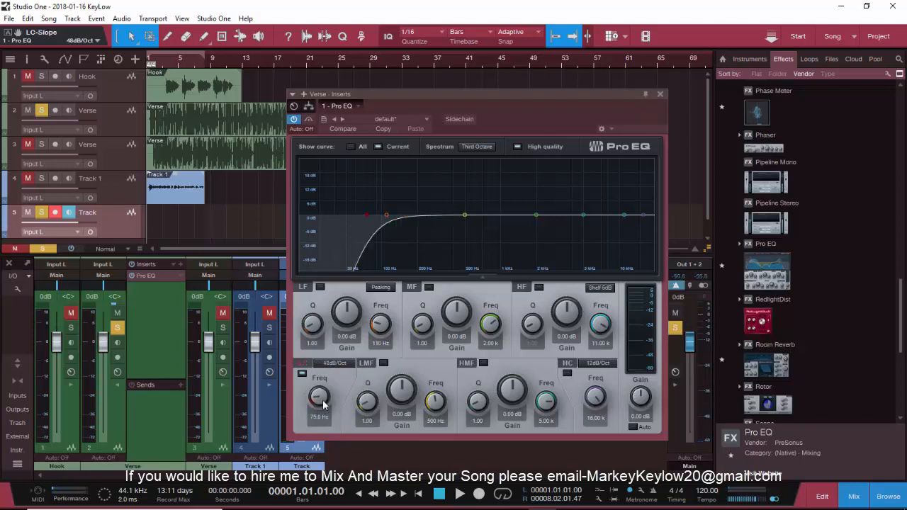
# Sweep the low cut frequency during playback, raising it to 355 Hz and settling it at 222 Hz.
pyautogui.press('space')
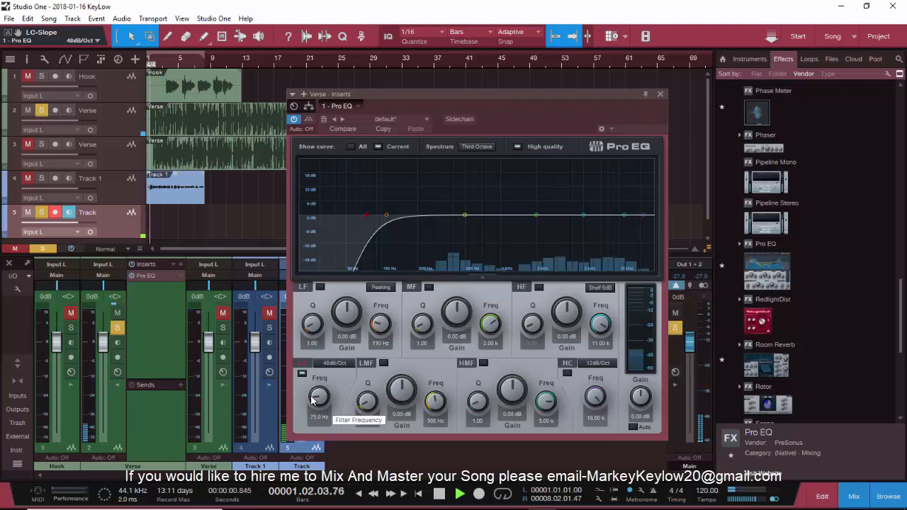
pyautogui.moveTo(314, 400)
pyautogui.mouseDown()
pyautogui.moveTo(315, 308)
pyautogui.moveTo(316, 422)
pyautogui.moveTo(321, 394)
pyautogui.mouseUp()
pyautogui.press('space')
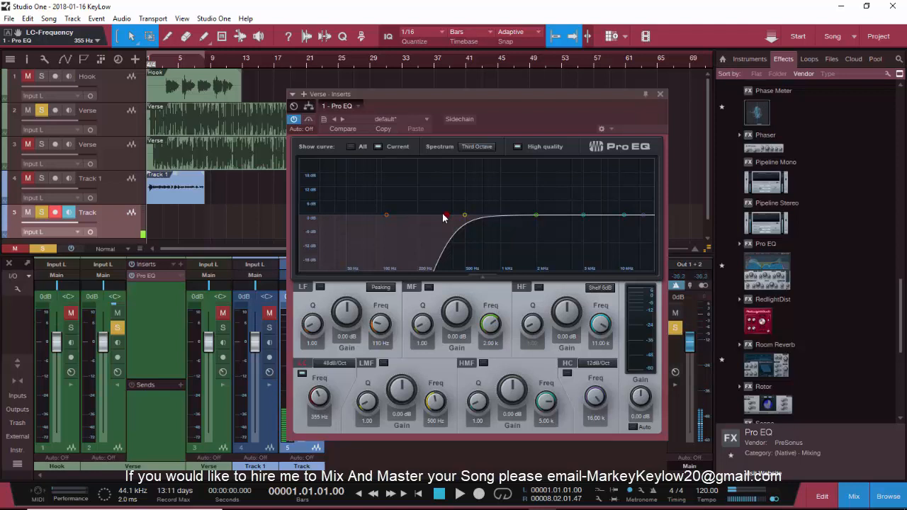
pyautogui.press('space')
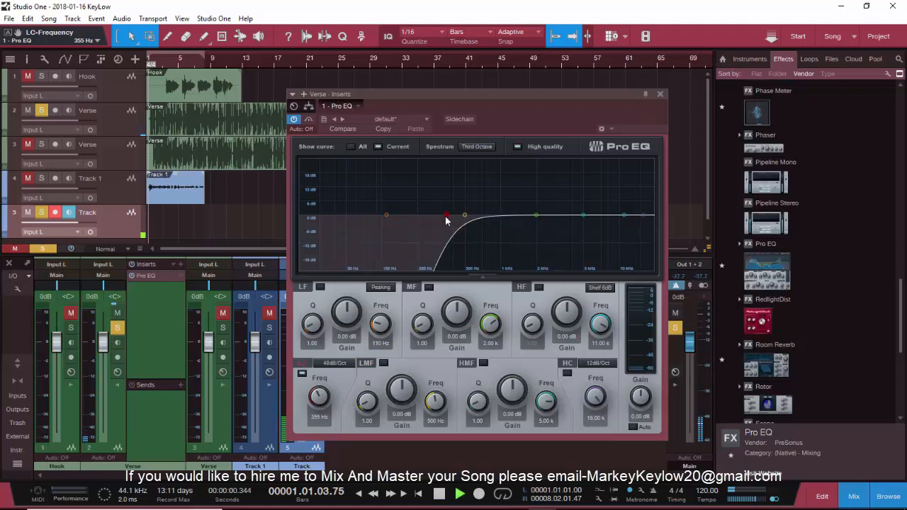
pyautogui.moveTo(447, 216); pyautogui.dragTo(424, 215)
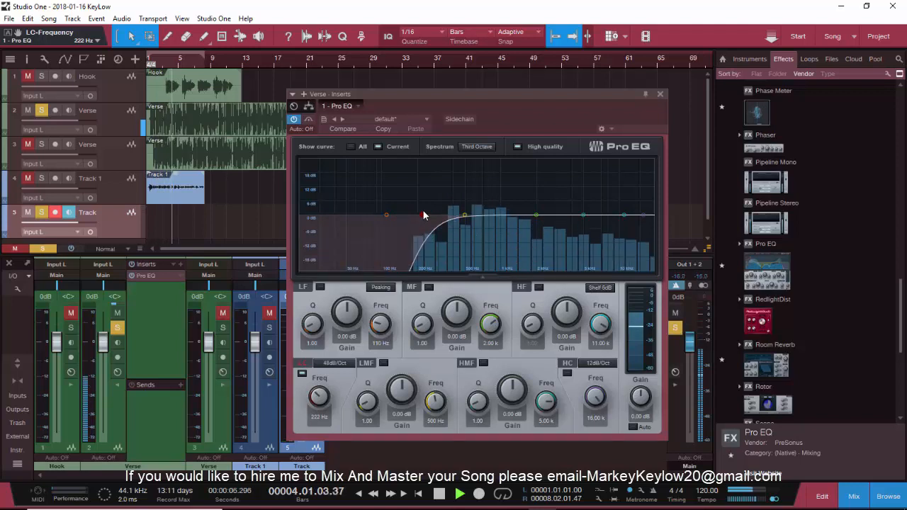
pyautogui.press('space')
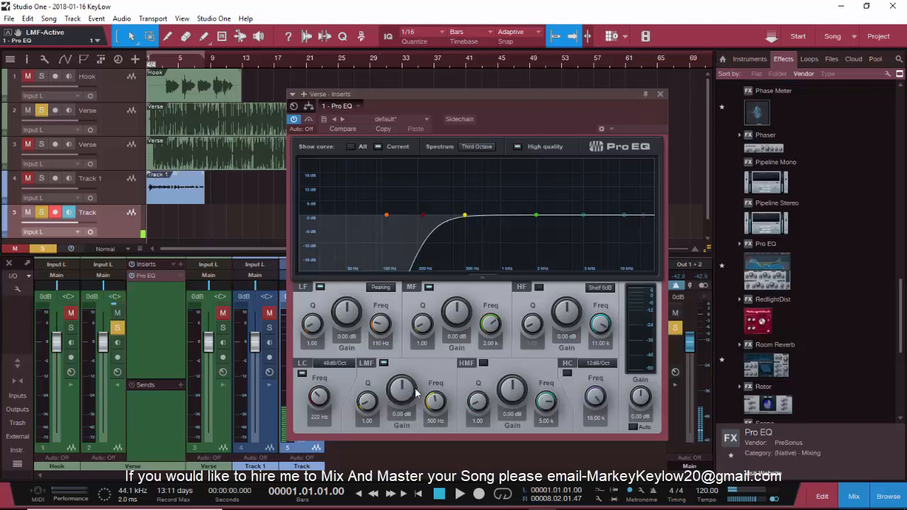
# Shape a narrow boost on the Pro EQ LMF band with 24 dB gain, 615 Hz frequency and a Q of 10.32.
pyautogui.moveTo(405, 395); pyautogui.dragTo(401, 326)
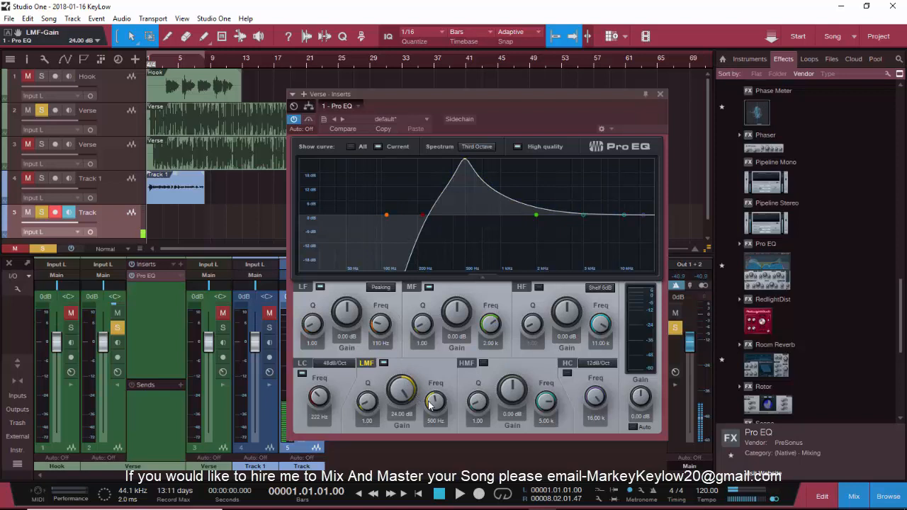
pyautogui.moveTo(430, 405)
pyautogui.mouseDown()
pyautogui.moveTo(437, 397)
pyautogui.moveTo(429, 384)
pyautogui.moveTo(427, 400)
pyautogui.mouseUp()
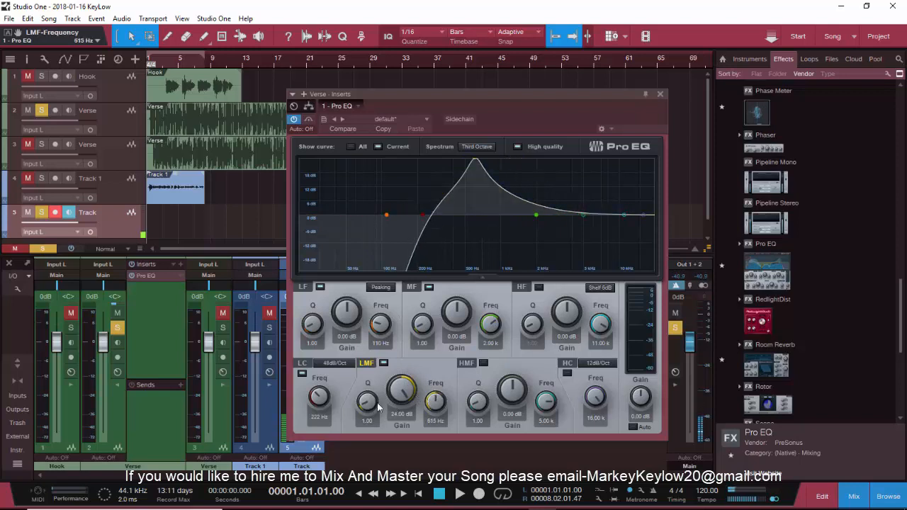
pyautogui.moveTo(368, 403); pyautogui.dragTo(363, 362)
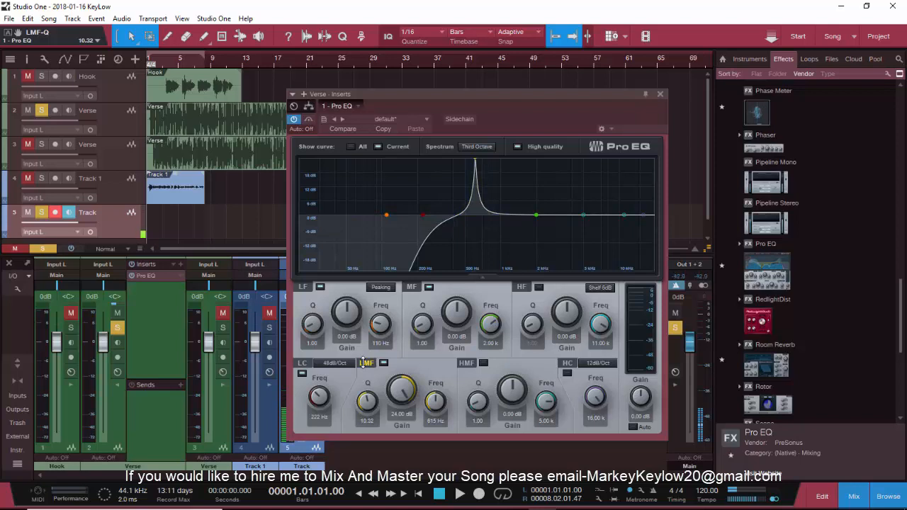
# Sweep the LMF band during playback, settling at 254 Hz with a Q of 1.78, and lower its gain to -1.68 dB.
pyautogui.press('space')
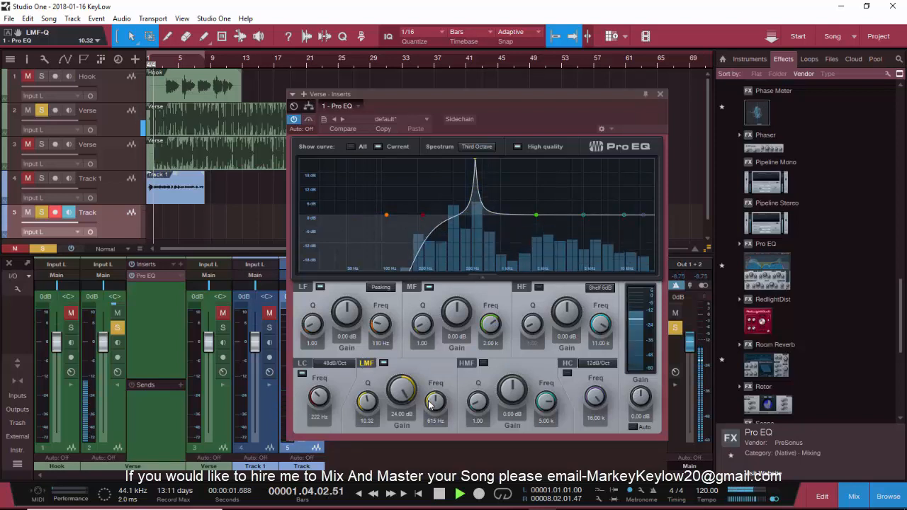
pyautogui.press('space')
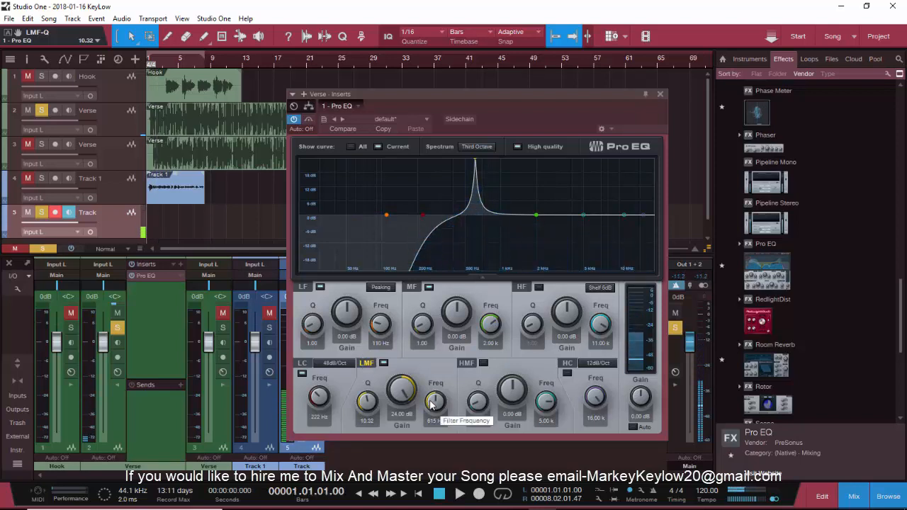
pyautogui.press('space')
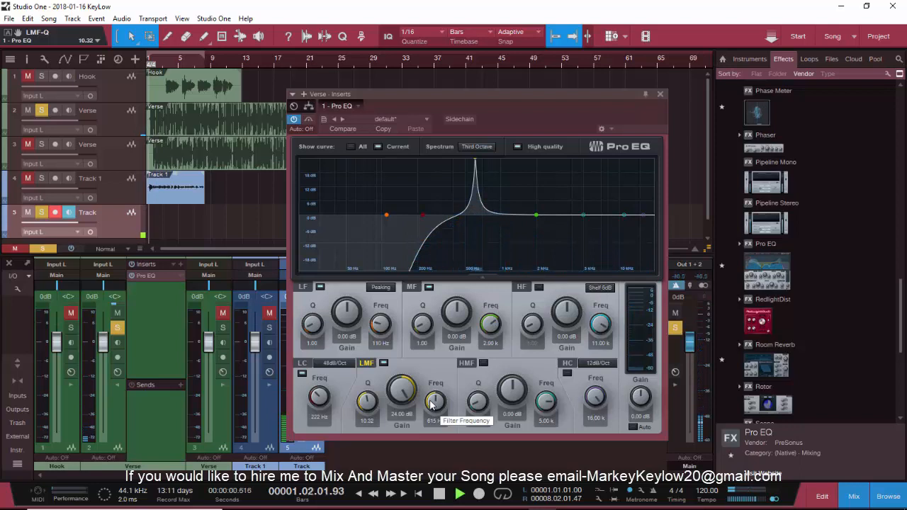
pyautogui.moveTo(431, 404)
pyautogui.mouseDown()
pyautogui.moveTo(432, 357)
pyautogui.moveTo(435, 419)
pyautogui.mouseUp()
pyautogui.press('space')
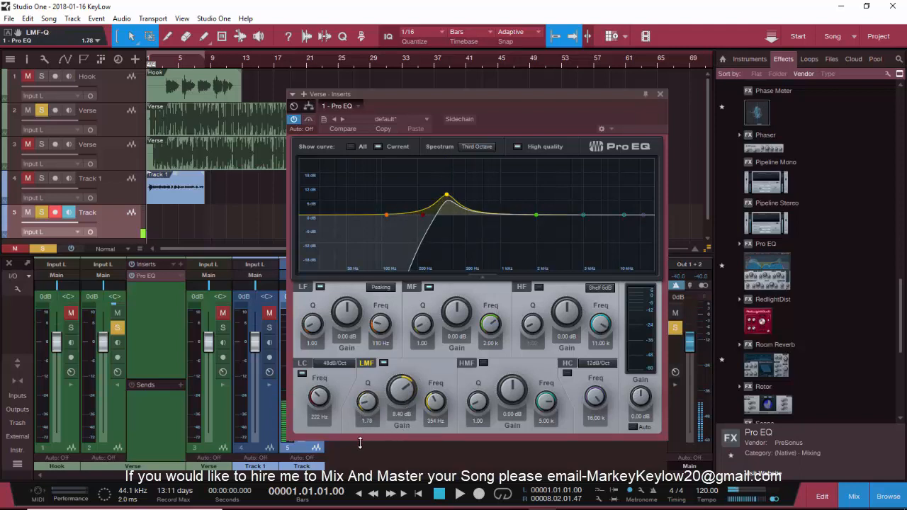
pyautogui.moveTo(397, 386); pyautogui.dragTo(401, 415)
pyautogui.press('space')
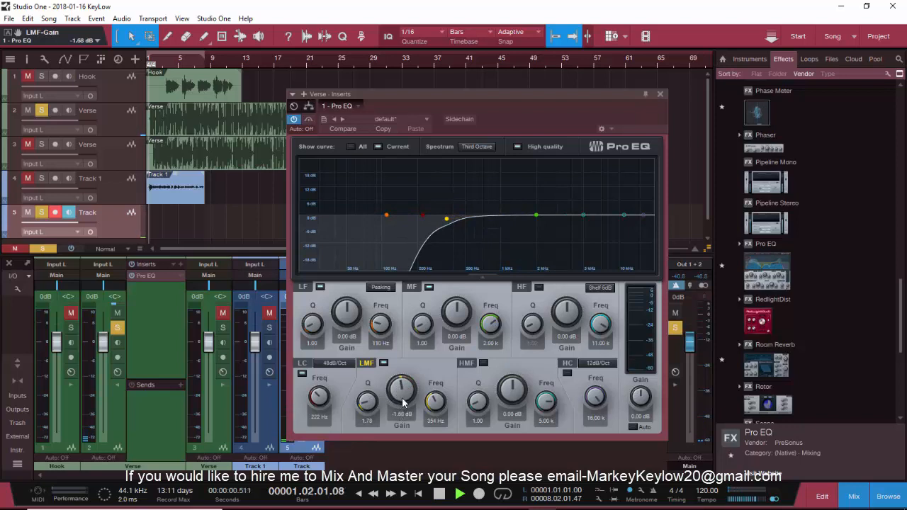
# Set the Pro EQ LMF band to -5.52 dB gain at 379 Hz, stop playback, and activate the MF band.
pyautogui.moveTo(402, 401)
pyautogui.mouseDown()
pyautogui.moveTo(405, 440)
pyautogui.moveTo(404, 413)
pyautogui.moveTo(426, 409)
pyautogui.moveTo(411, 402)
pyautogui.mouseUp()
pyautogui.press('space')
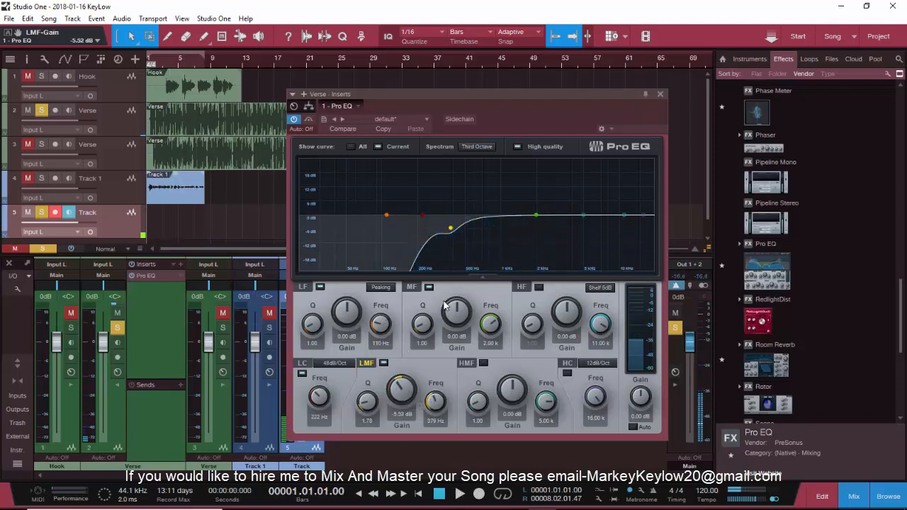
pyautogui.click(430, 289)
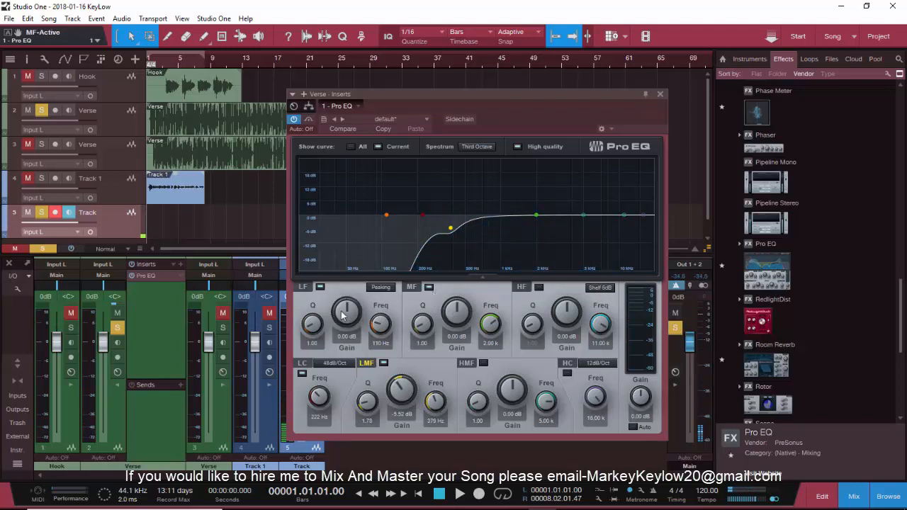
# Boost the LF band to 24 dB, sweep its frequency during playback to 503 Hz, and lower its gain to -2.64 dB.
pyautogui.moveTo(342, 316); pyautogui.dragTo(377, 312)
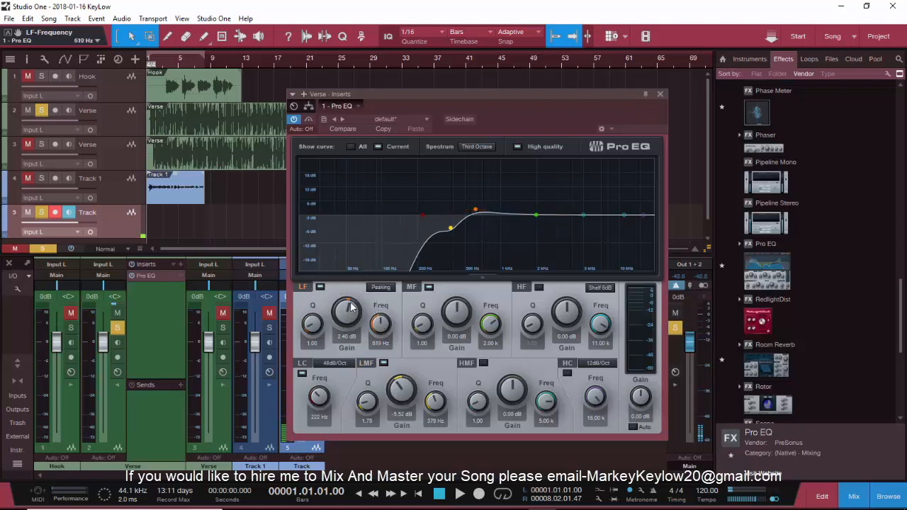
pyautogui.press('space')
pyautogui.moveTo(353, 307); pyautogui.dragTo(347, 245)
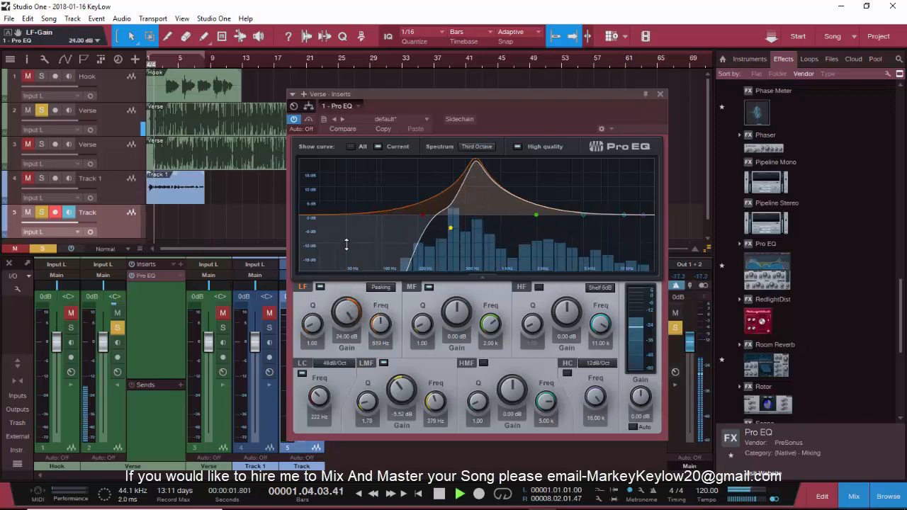
pyautogui.moveTo(381, 323); pyautogui.dragTo(349, 375)
pyautogui.press('space')
pyautogui.press('space')
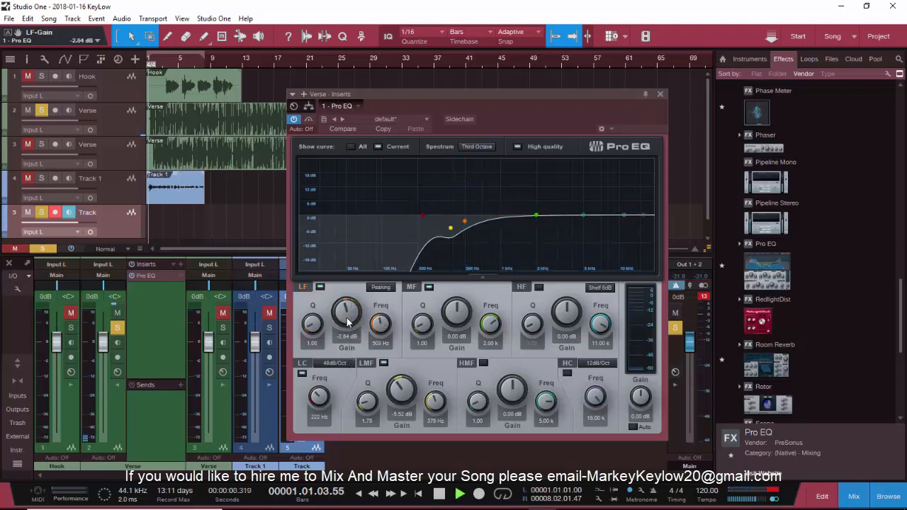
# Replay the vocal and refine the LF band to -4.56 dB gain with a Q of 2.04.
pyautogui.press('space')
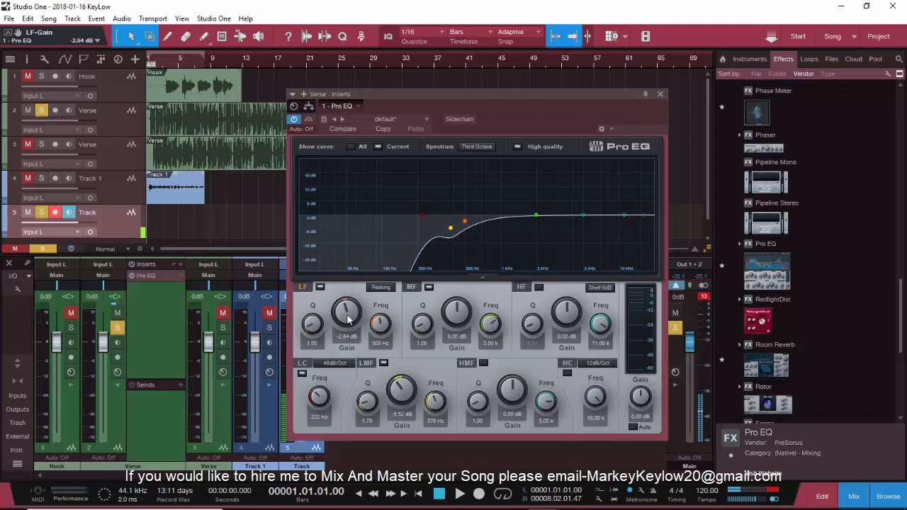
pyautogui.press('space')
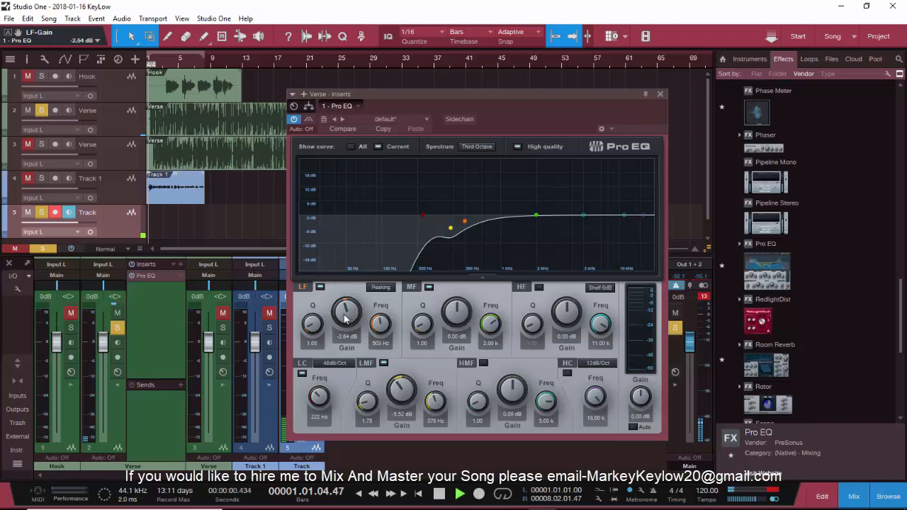
pyautogui.press('space')
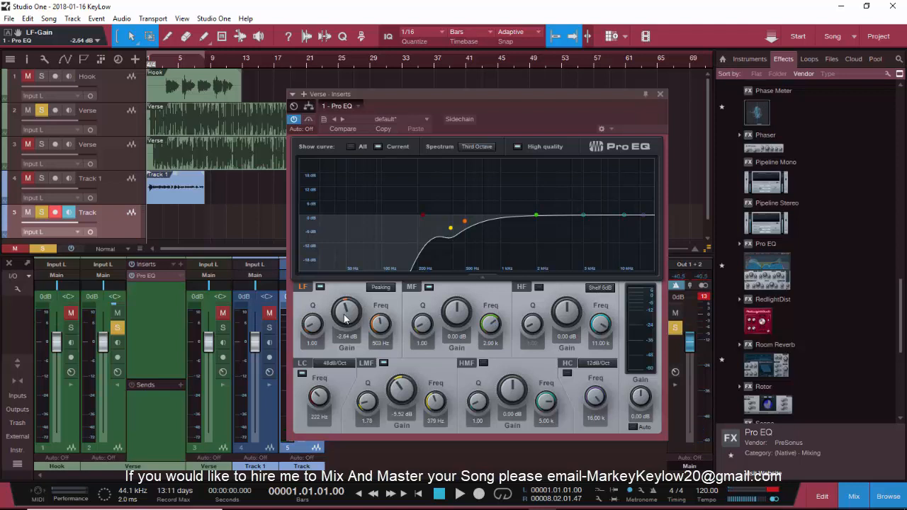
pyautogui.press('space')
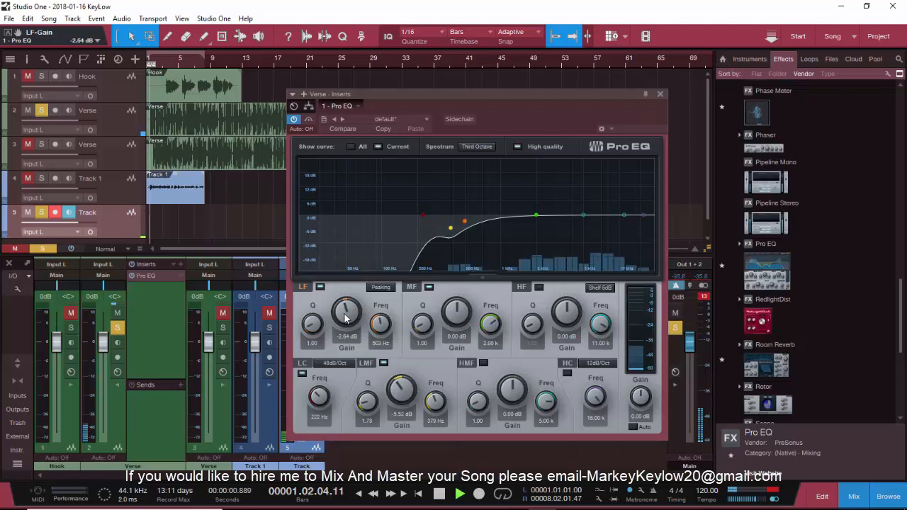
pyautogui.moveTo(345, 316); pyautogui.dragTo(311, 326)
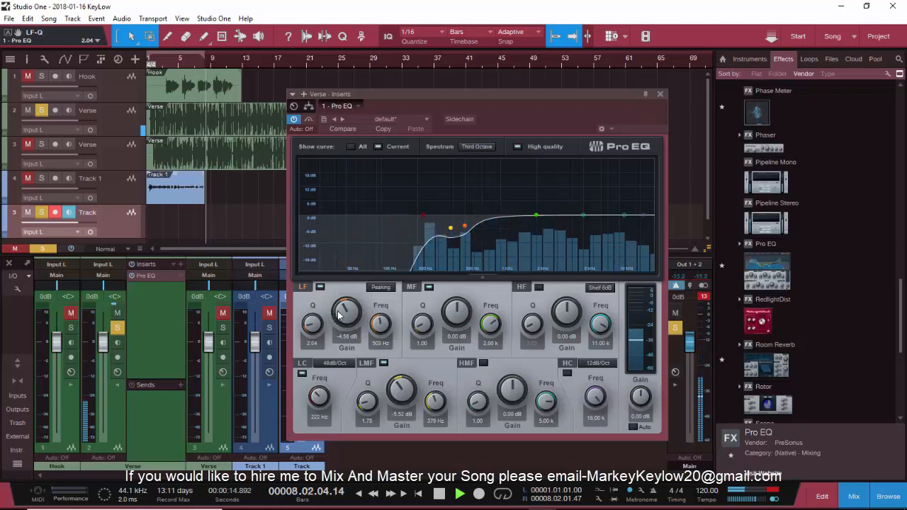
pyautogui.press('space')
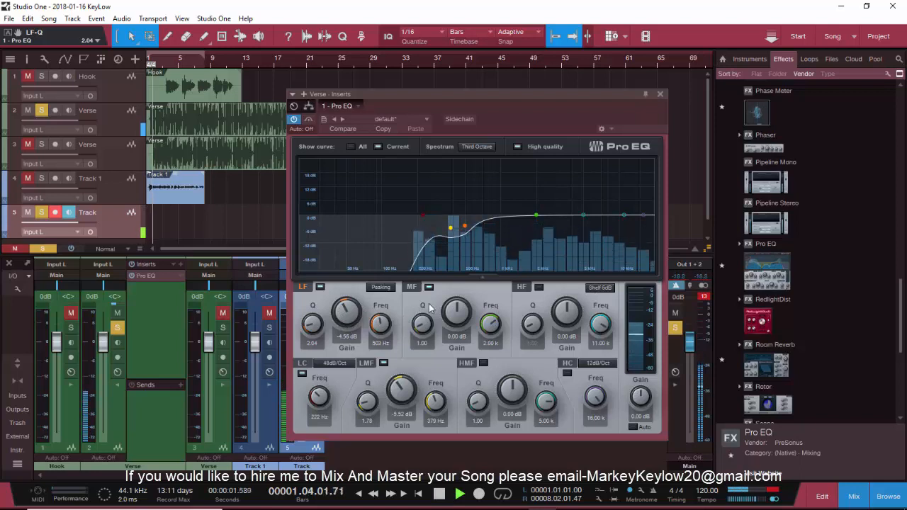
# Shape a narrow boost on the MF band with 22.56 dB gain and a Q of 13.42.
pyautogui.moveTo(448, 315); pyautogui.dragTo(428, 328)
pyautogui.scroll(9, 428, 328)
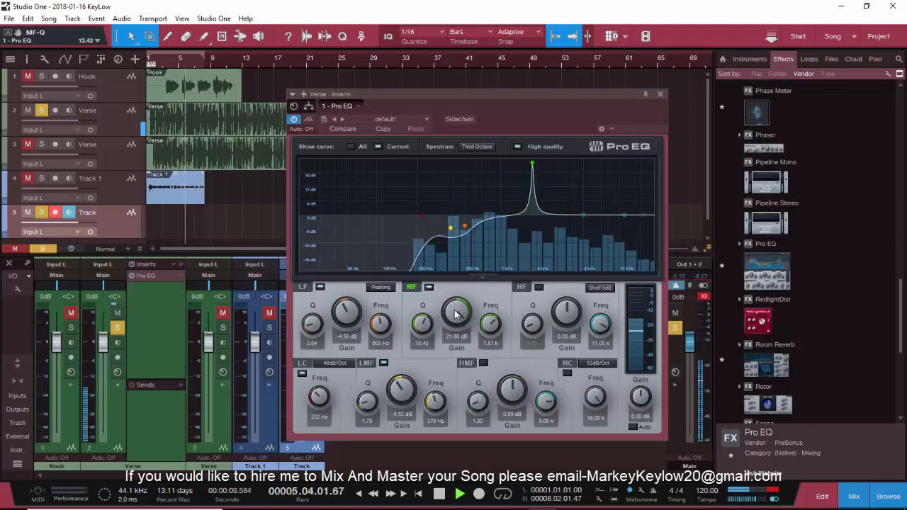
pyautogui.scroll(2, 457, 312)
# Sweep the MF frequency during playback, settle it at 815 Hz, and cut the band's gain to -3.60 dB.
pyautogui.scroll(-10, 482, 326)
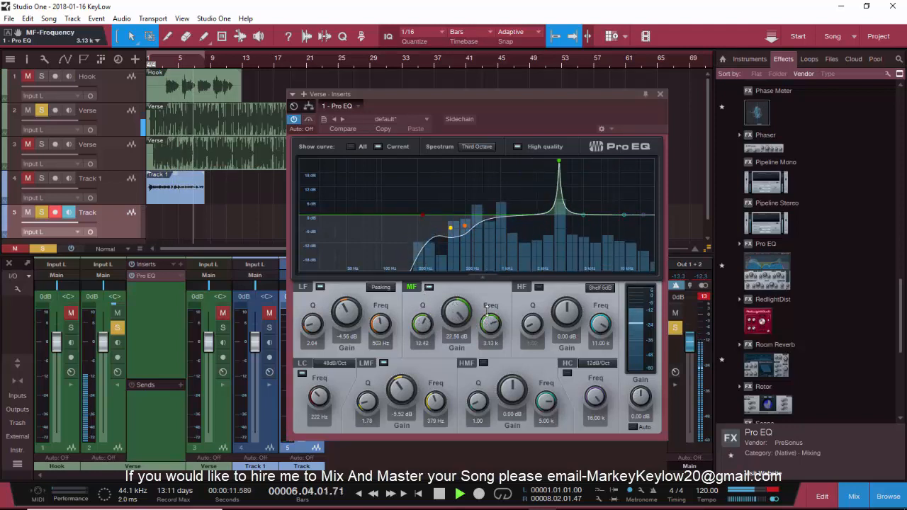
pyautogui.scroll(6, 481, 330)
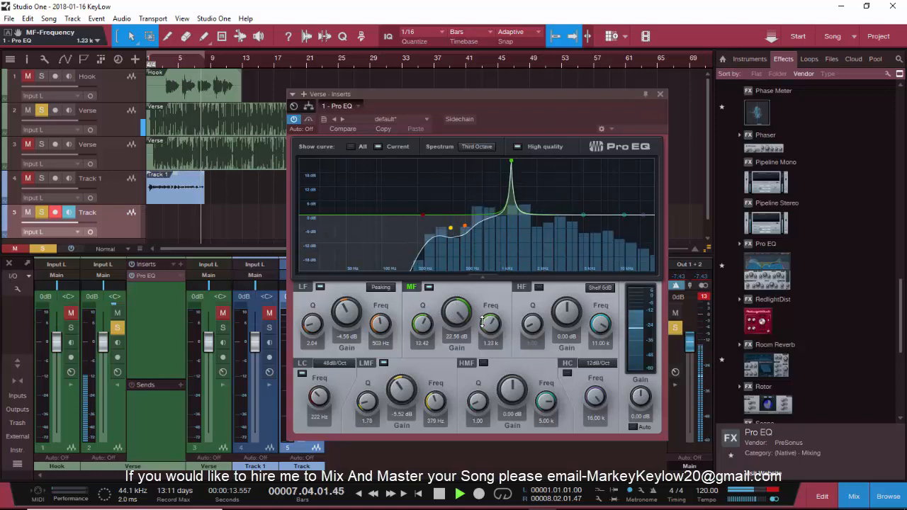
pyautogui.scroll(-5, 482, 323)
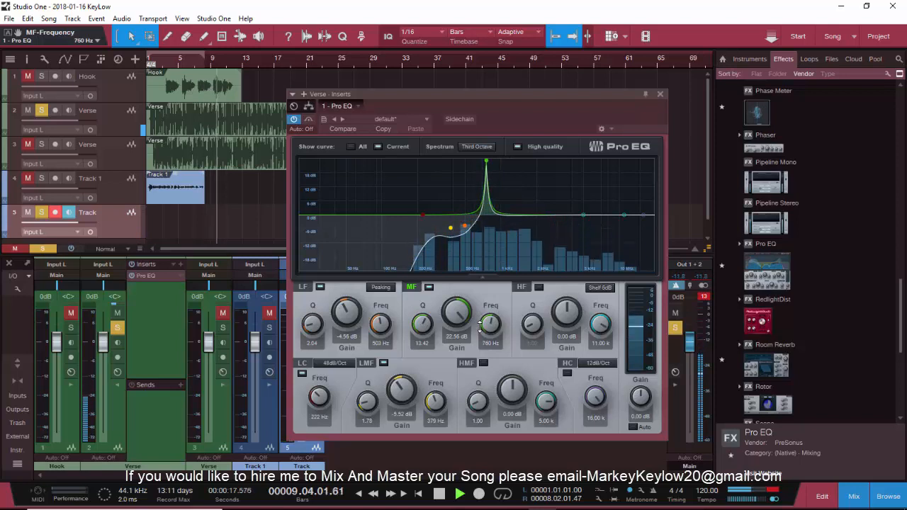
pyautogui.scroll(1, 481, 325)
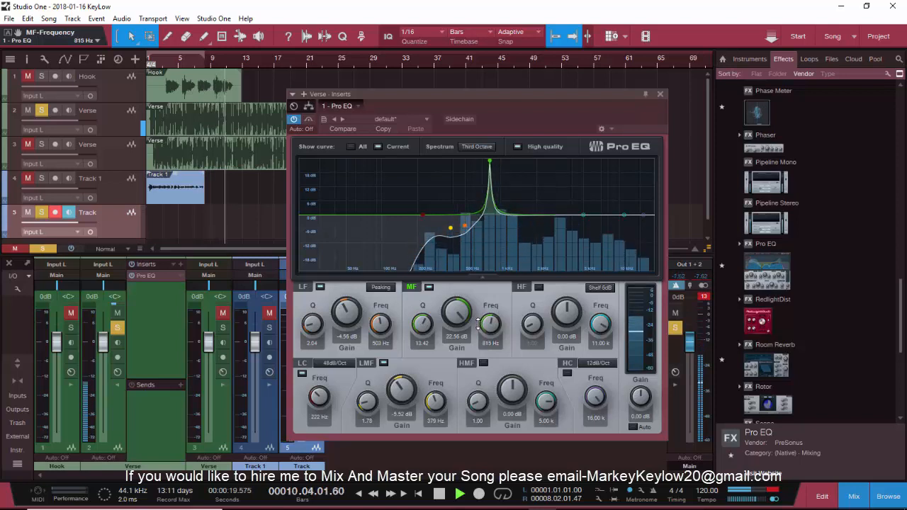
pyautogui.moveTo(457, 315); pyautogui.dragTo(452, 370)
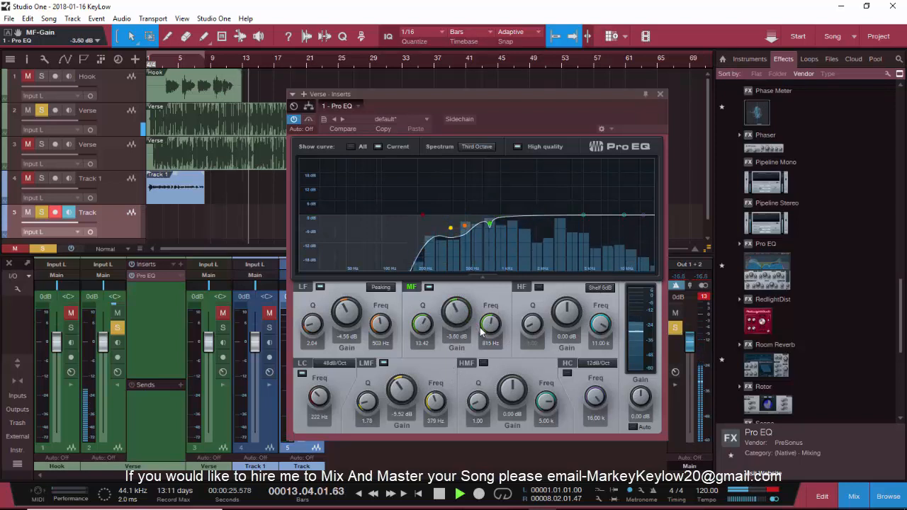
# Activate the HF shelf with 5.28 dB gain and turn on the HMF band.
pyautogui.click(538, 287)
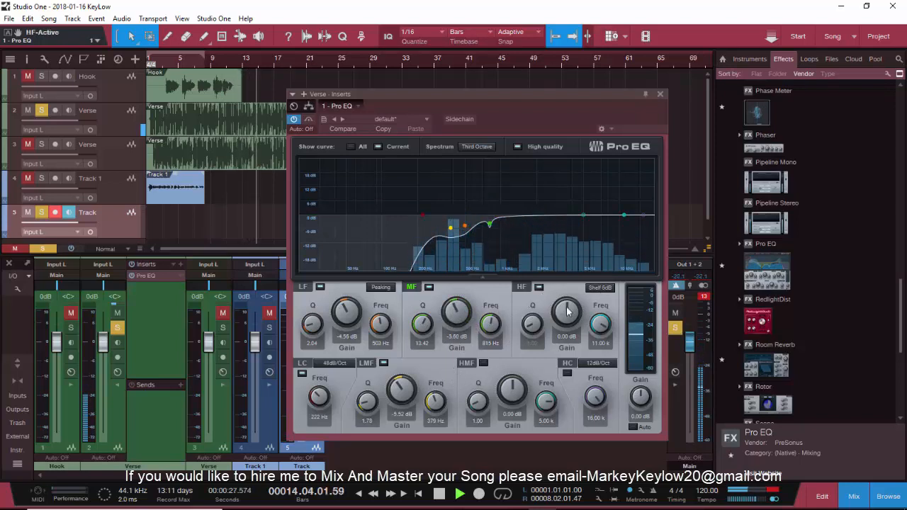
pyautogui.moveTo(549, 327); pyautogui.dragTo(515, 300)
pyautogui.click(483, 363)
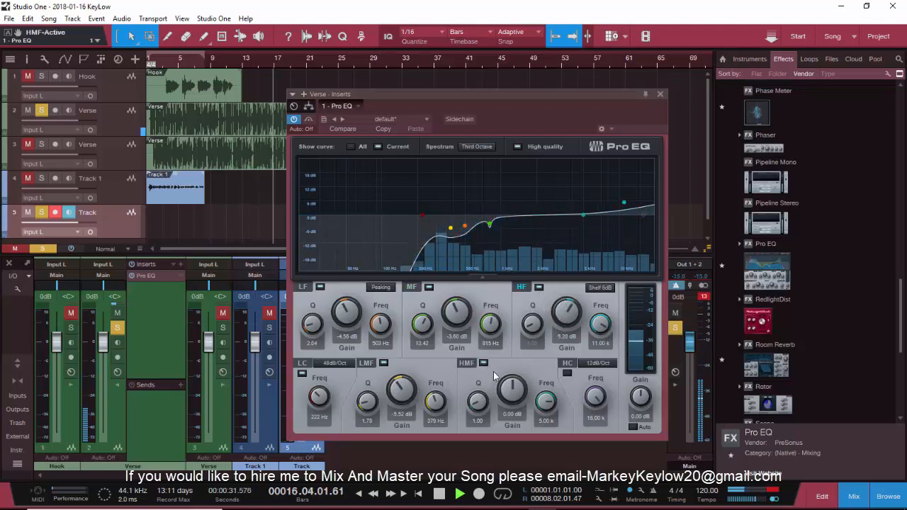
# Sweep the HMF band with a narrow 24 dB boost, settling at 3.08 kHz with a Q of 12.52 and -3.60 dB gain.
pyautogui.moveTo(509, 386); pyautogui.dragTo(511, 330)
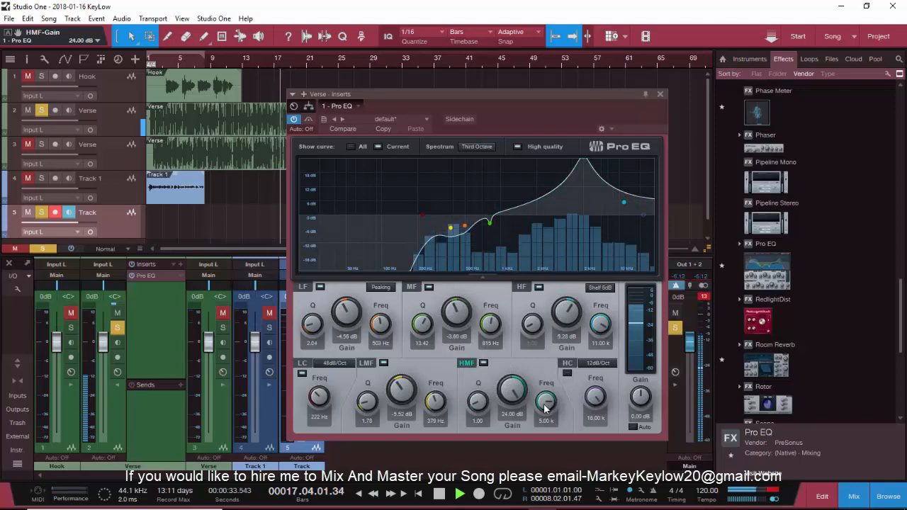
pyautogui.moveTo(546, 403); pyautogui.dragTo(543, 399)
pyautogui.moveTo(480, 402); pyautogui.dragTo(485, 346)
pyautogui.moveTo(546, 400)
pyautogui.mouseDown()
pyautogui.moveTo(544, 419)
pyautogui.moveTo(540, 410)
pyautogui.mouseUp()
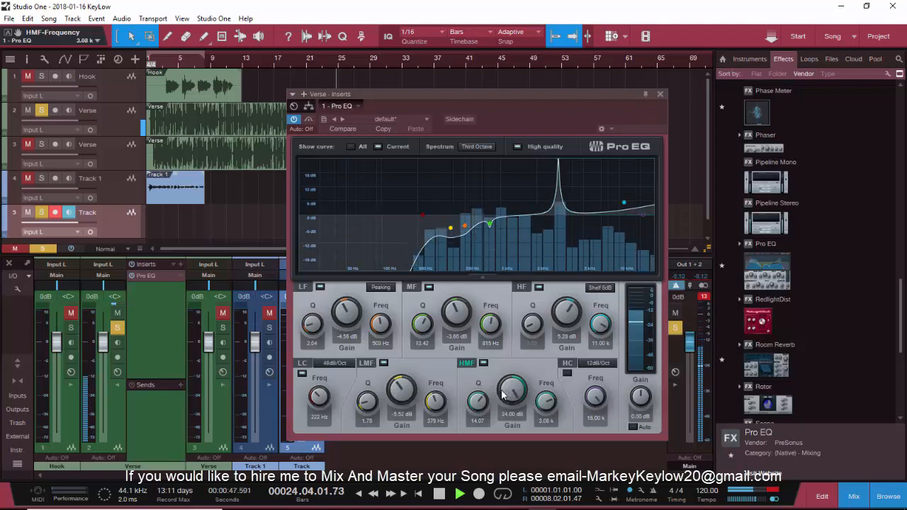
pyautogui.moveTo(516, 399); pyautogui.dragTo(512, 454)
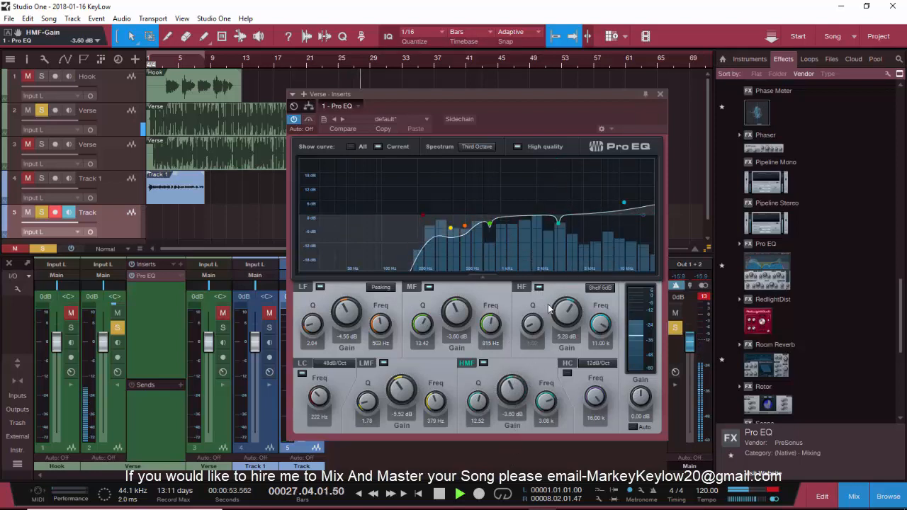
# Adjust the HF shelf to 1.92 dB gain at 5.91 kHz while auditioning playback, and close the Pro EQ window.
pyautogui.moveTo(568, 314); pyautogui.dragTo(567, 271)
pyautogui.moveTo(600, 321); pyautogui.dragTo(579, 343)
pyautogui.press('space')
pyautogui.press('space')
pyautogui.press('space')
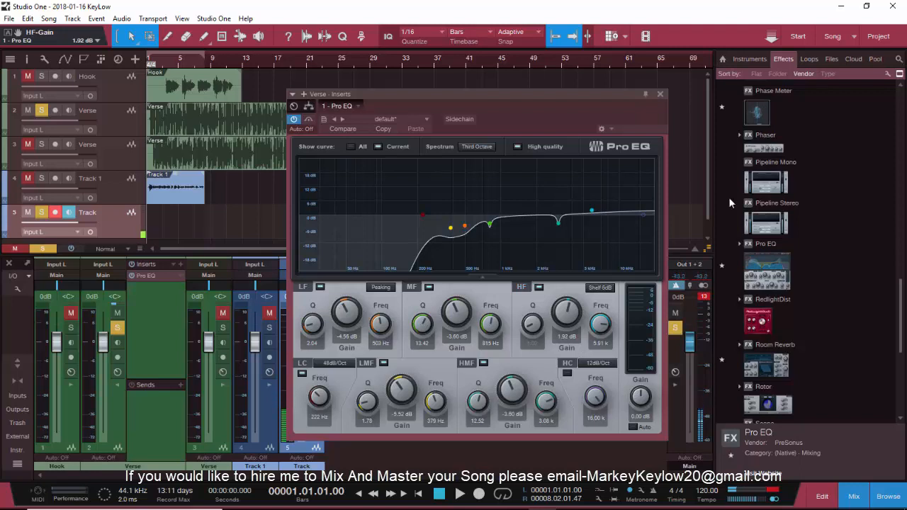
pyautogui.click(663, 97)
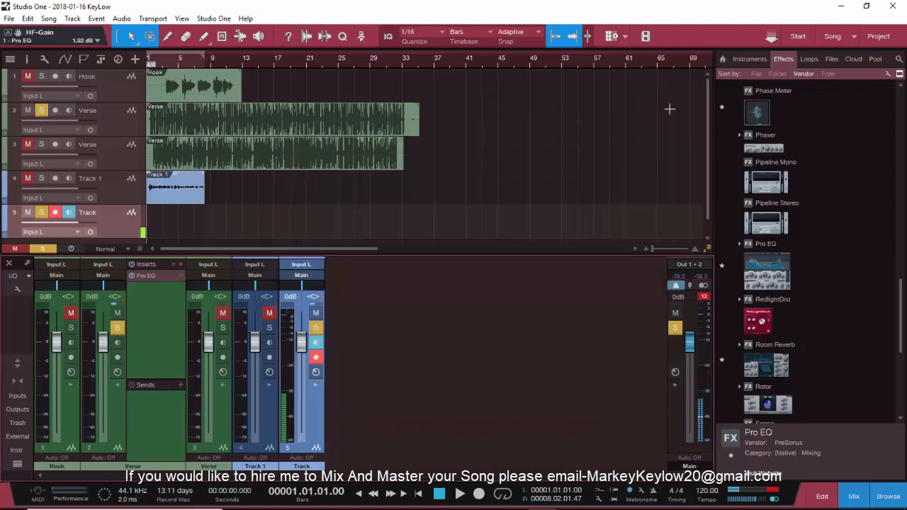
# Insert the Compressor effect after Pro EQ on the soloed Verse channel and close its window.
pyautogui.scroll(5, 758, 277)
pyautogui.scroll(5, 755, 270)
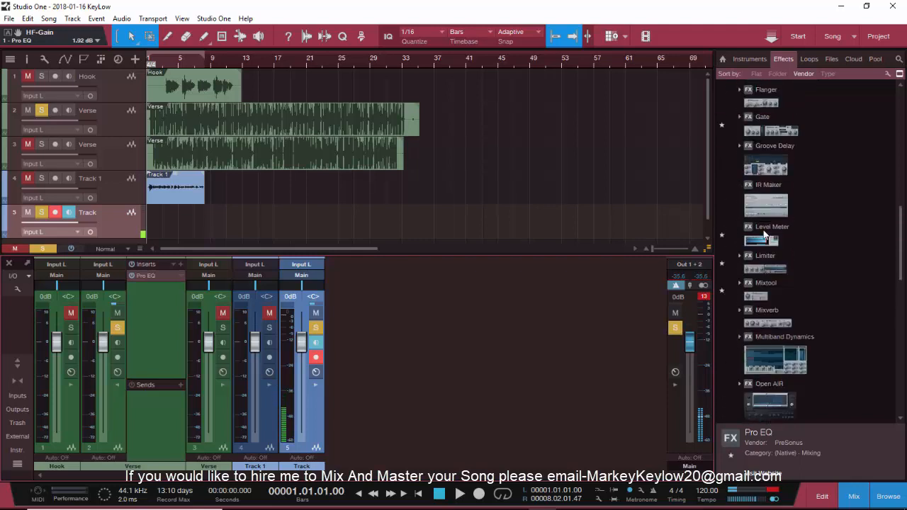
pyautogui.scroll(3, 770, 232)
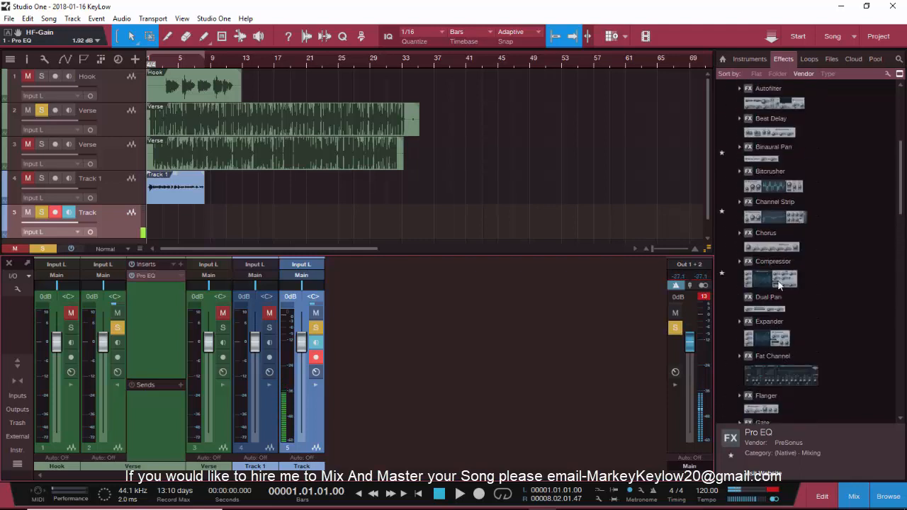
pyautogui.moveTo(774, 282); pyautogui.dragTo(156, 303)
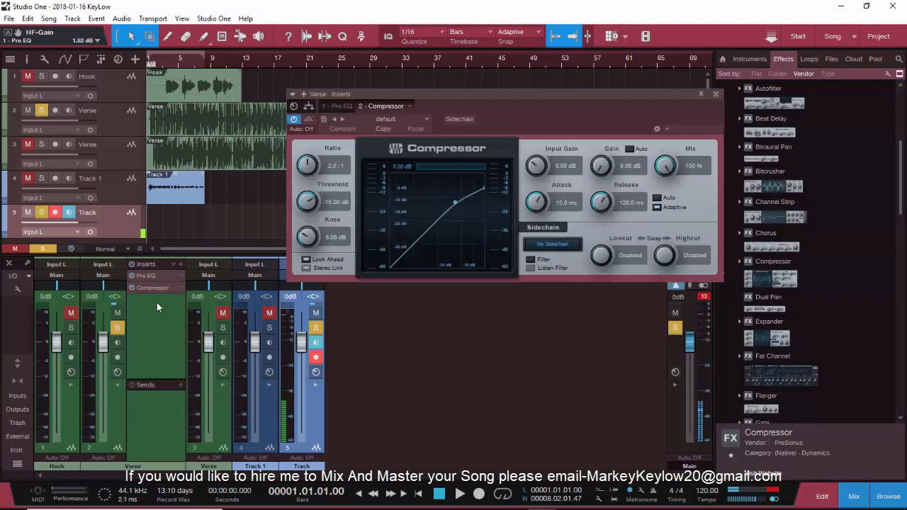
pyautogui.click(712, 93)
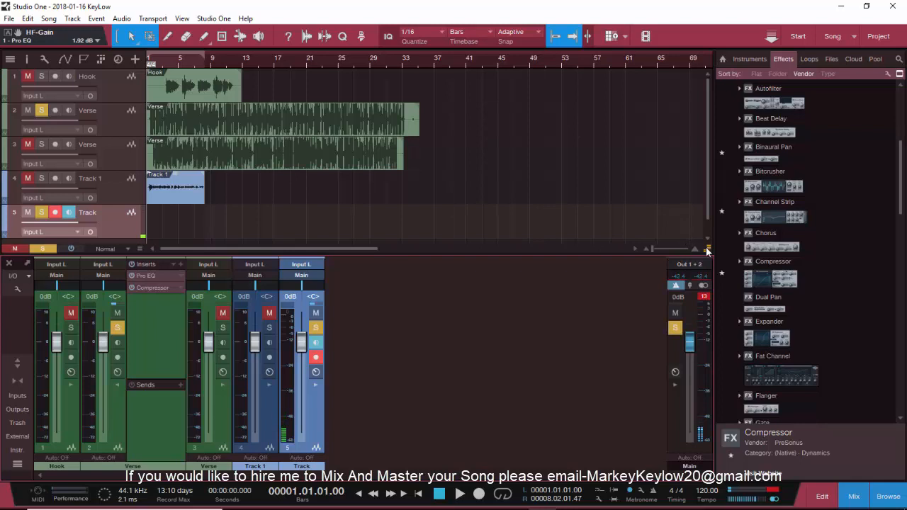
# Reduce the displayed waveform height of the arrangement tracks and enlarge the timeline slightly.
pyautogui.moveTo(707, 247); pyautogui.dragTo(710, 348)
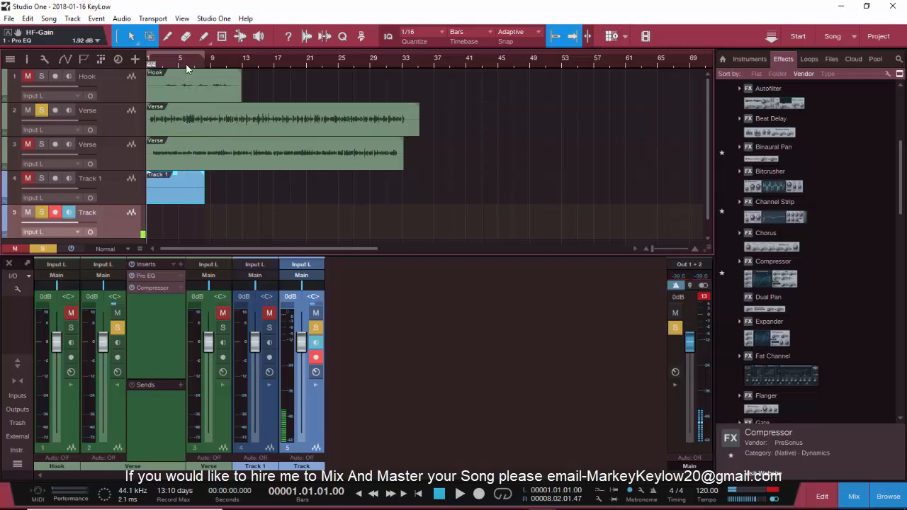
pyautogui.scroll(3, 186, 60)
pyautogui.scroll(2, 186, 59)
pyautogui.scroll(-4, 186, 60)
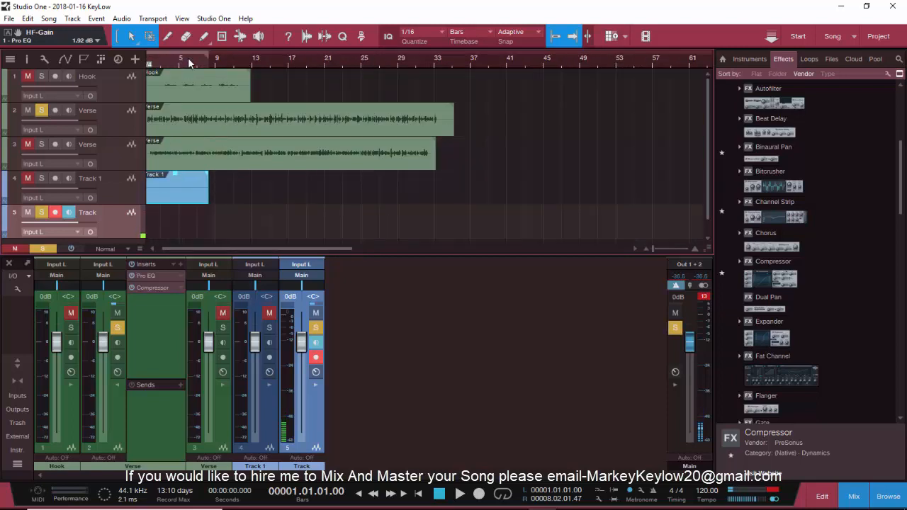
# Open the Verse channel's Compressor and place the playback cursor at bar 5 of the enlarged timeline.
pyautogui.click(145, 287)
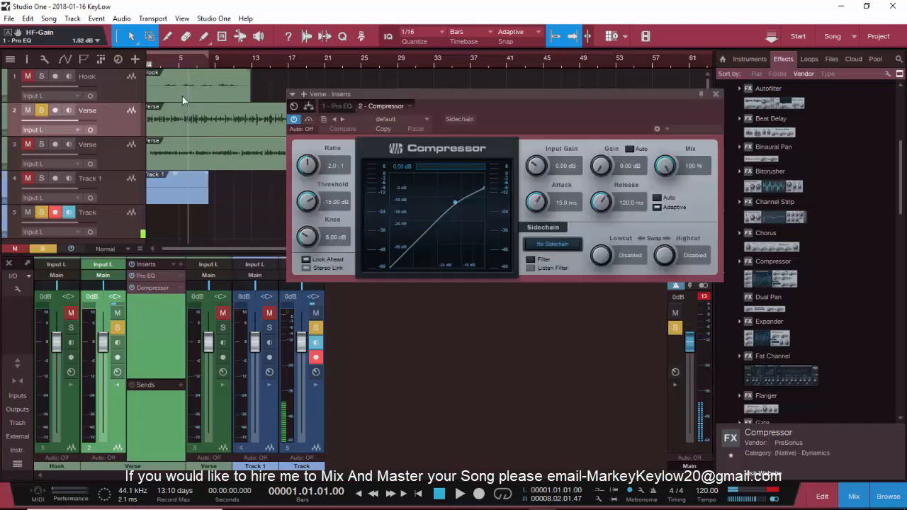
pyautogui.click(185, 64)
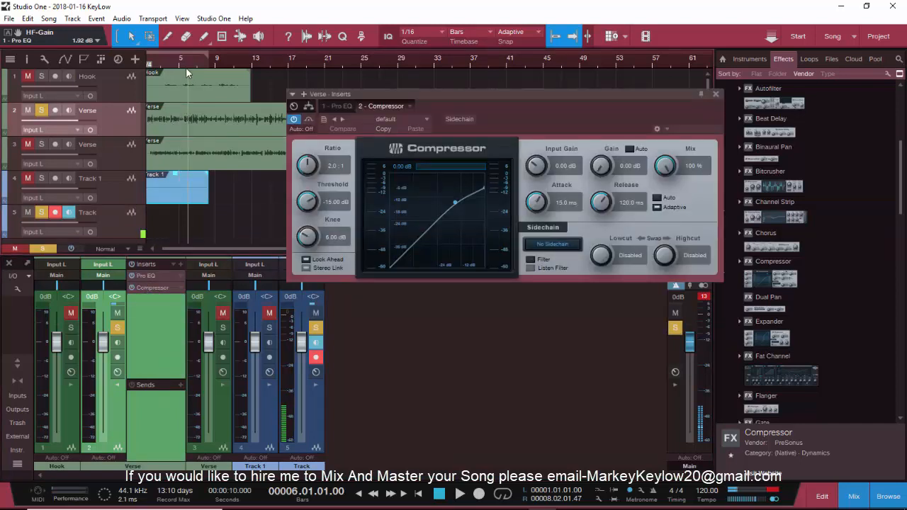
pyautogui.scroll(2, 180, 65)
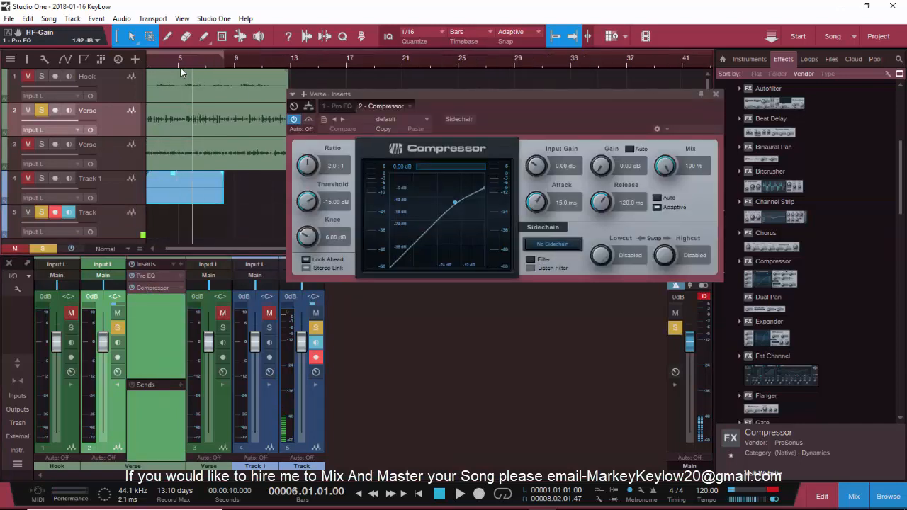
pyautogui.click(180, 122)
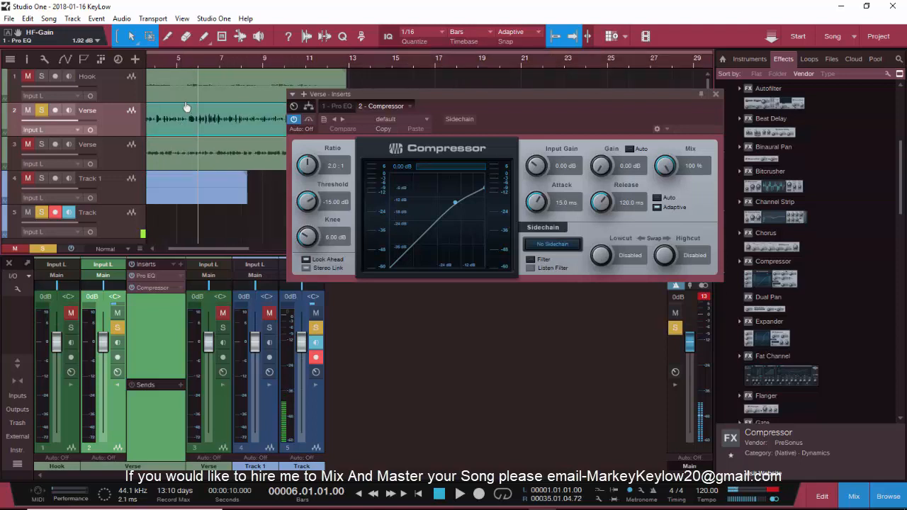
pyautogui.click(177, 69)
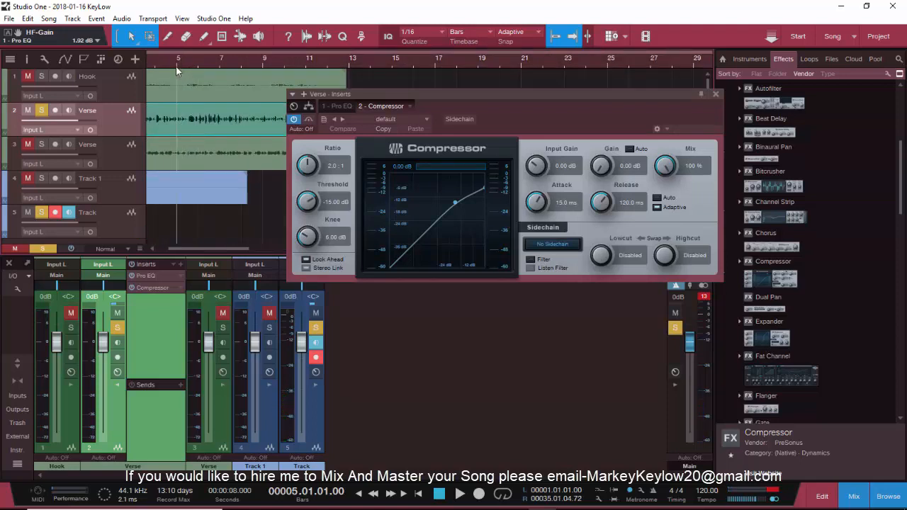
# Audition the soloed Verse from bar 5 twice and return the playback cursor to the start of the song.
pyautogui.press('space')
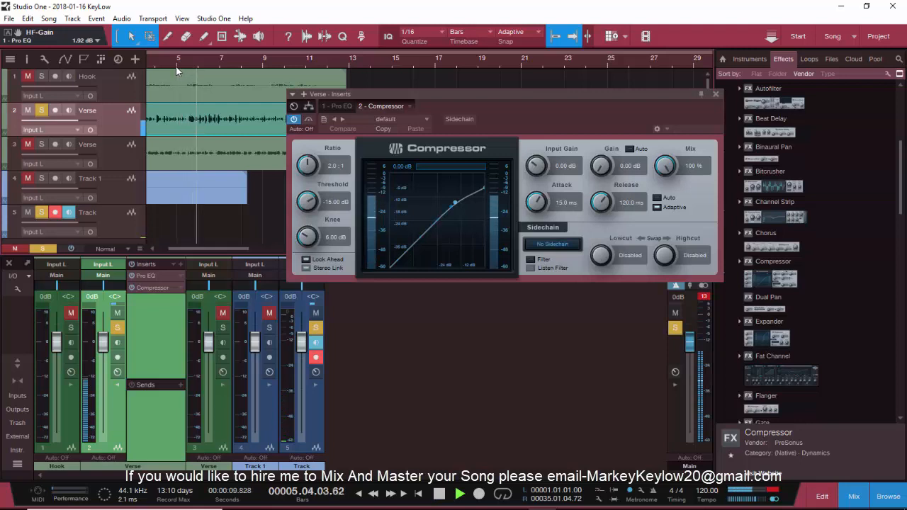
pyautogui.press('space')
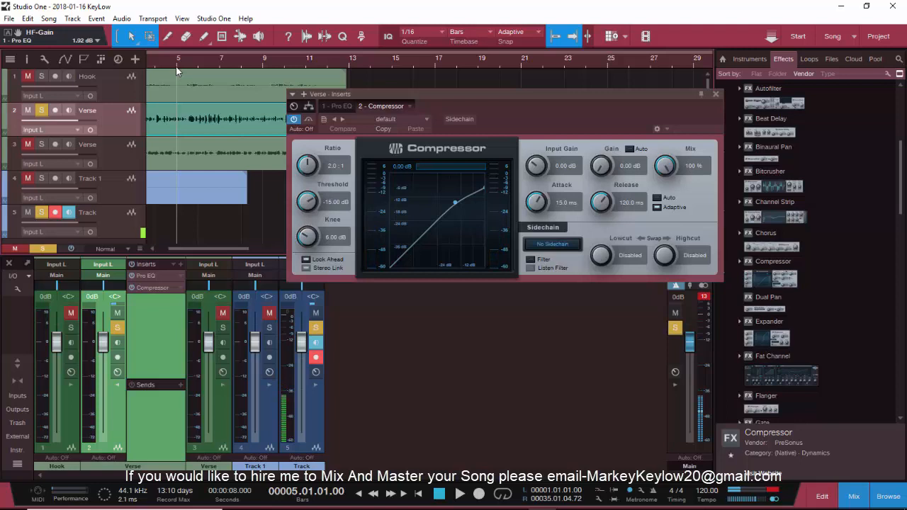
pyautogui.press('space')
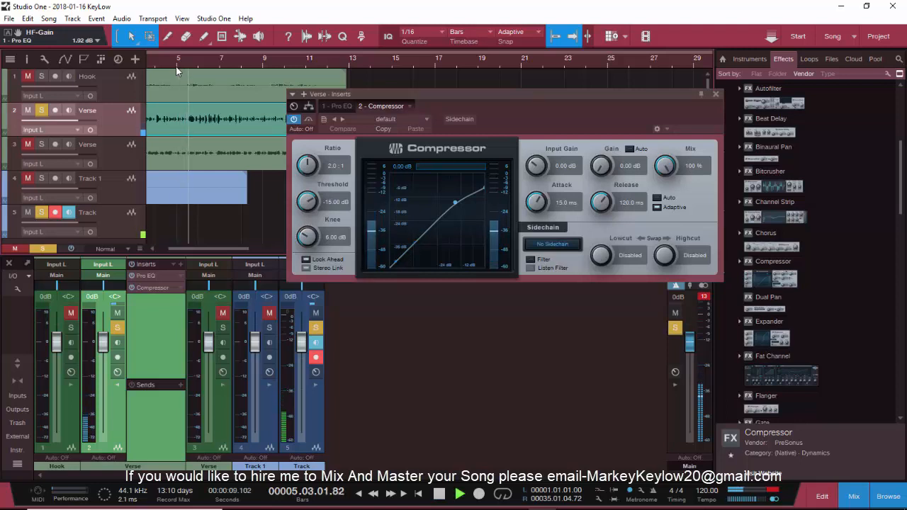
pyautogui.press('space')
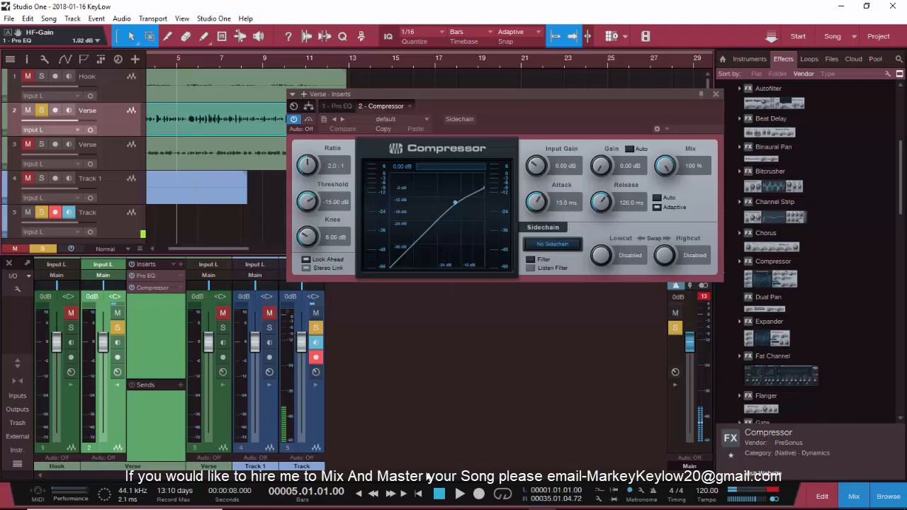
pyautogui.click(419, 493)
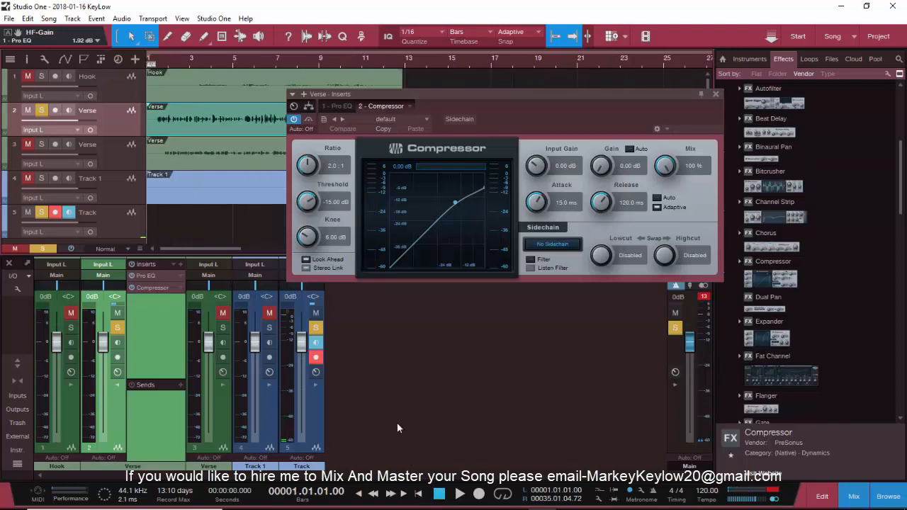
pyautogui.scroll(-2, 225, 61)
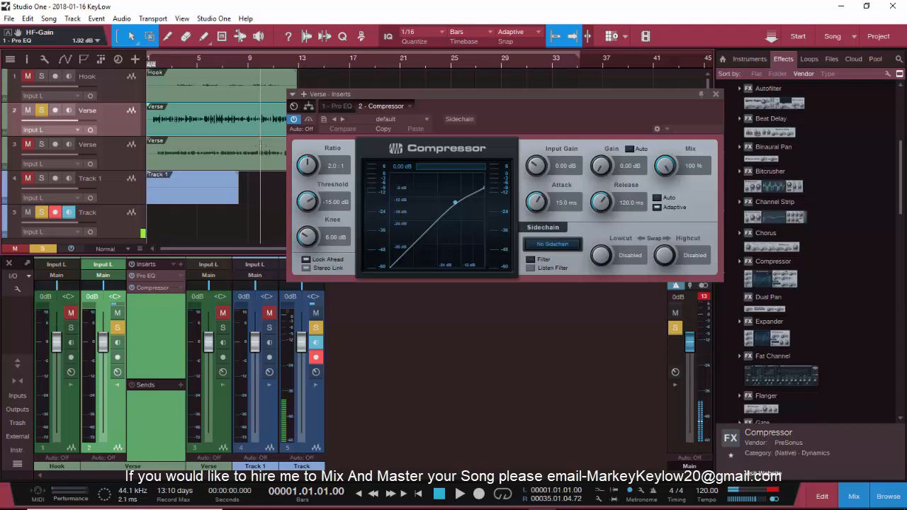
# Set the Verse Compressor to -24.36 dB threshold, 2.14 ms attack, 139.7 ms release and 3.1:1 ratio, auditioning the vocal from the song start.
pyautogui.moveTo(494, 507)
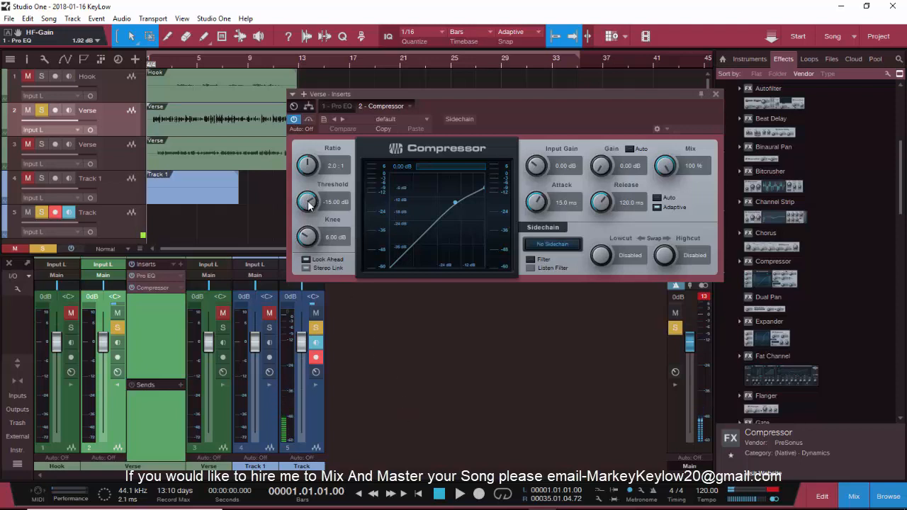
pyautogui.moveTo(309, 205); pyautogui.dragTo(308, 221)
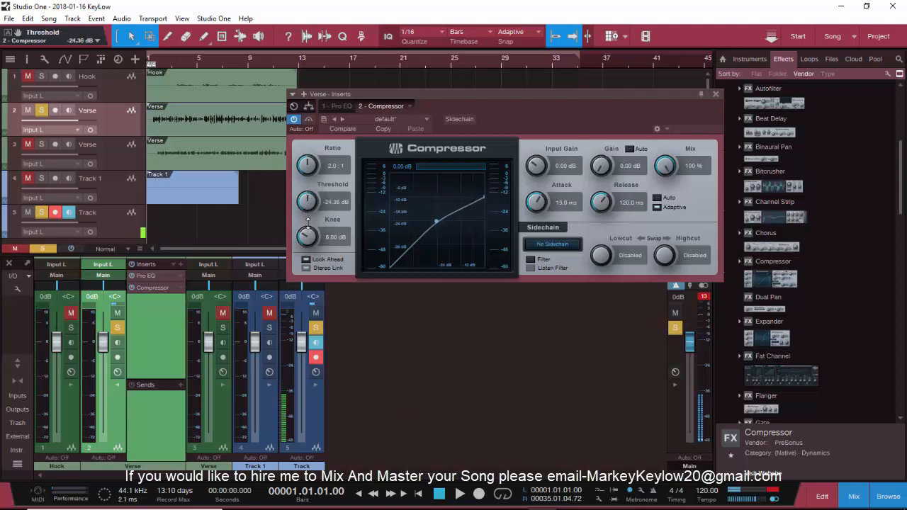
pyautogui.press('space')
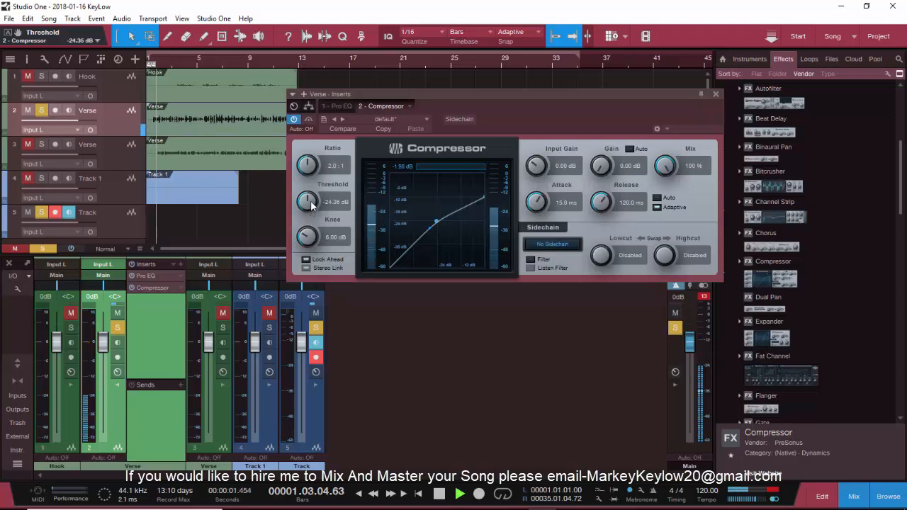
pyautogui.press('space')
pyautogui.moveTo(538, 204); pyautogui.dragTo(547, 248)
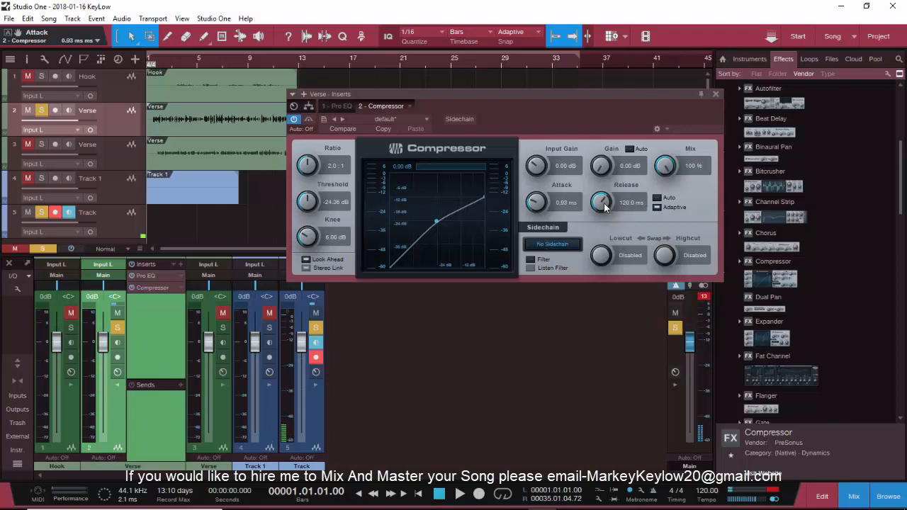
pyautogui.moveTo(606, 209)
pyautogui.mouseDown()
pyautogui.moveTo(603, 240)
pyautogui.moveTo(601, 201)
pyautogui.mouseUp()
pyautogui.moveTo(537, 201); pyautogui.dragTo(535, 186)
pyautogui.moveTo(307, 168); pyautogui.dragTo(307, 162)
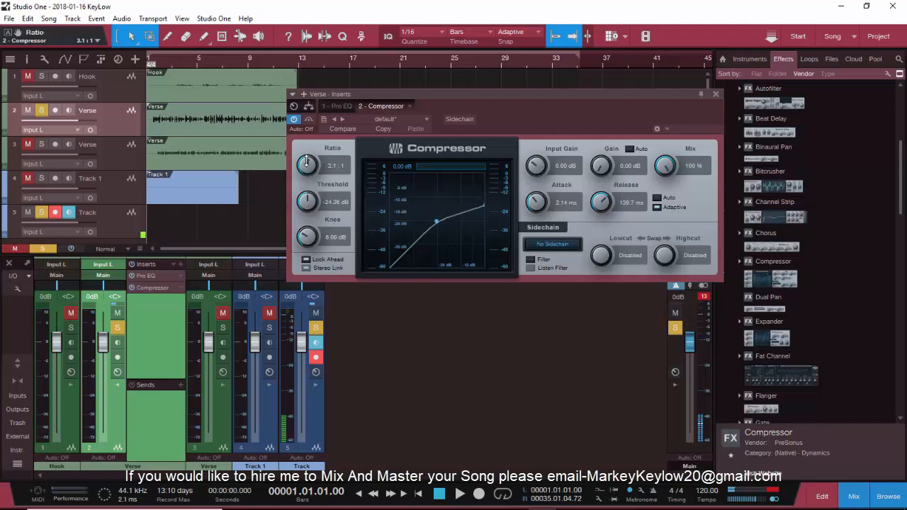
# Set the Compressor's knee to 5.10 dB and lower its threshold to -31.32 dB while auditioning the Verse.
pyautogui.moveTo(309, 205); pyautogui.dragTo(314, 248)
pyautogui.press('space')
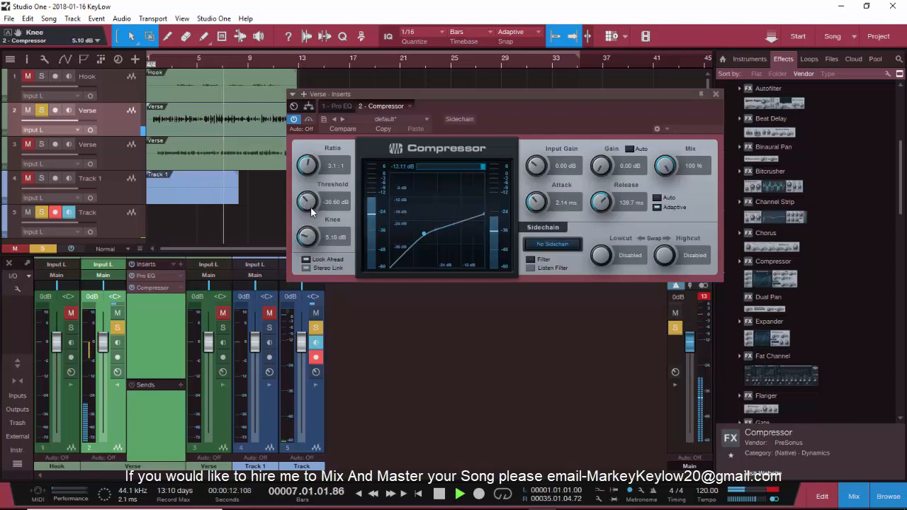
pyautogui.moveTo(308, 204)
pyautogui.mouseDown()
pyautogui.moveTo(310, 174)
pyautogui.moveTo(321, 216)
pyautogui.mouseUp()
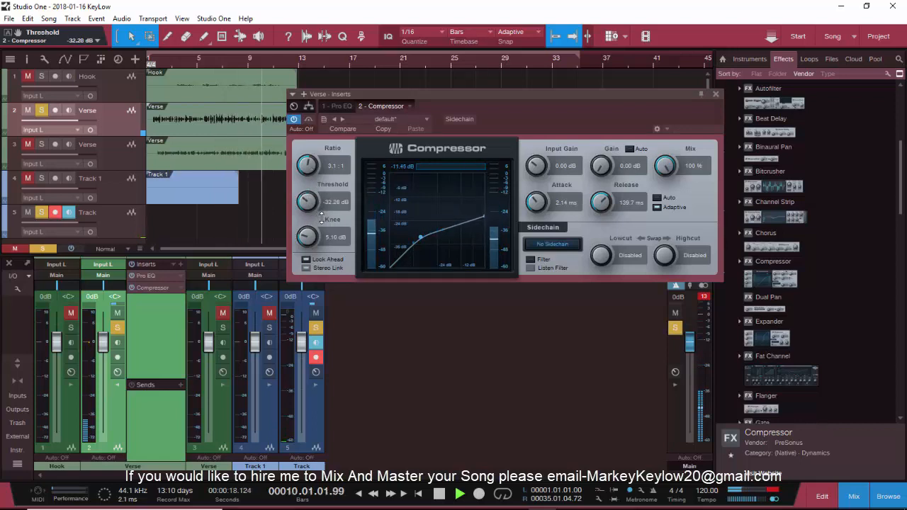
pyautogui.moveTo(321, 218); pyautogui.dragTo(322, 215)
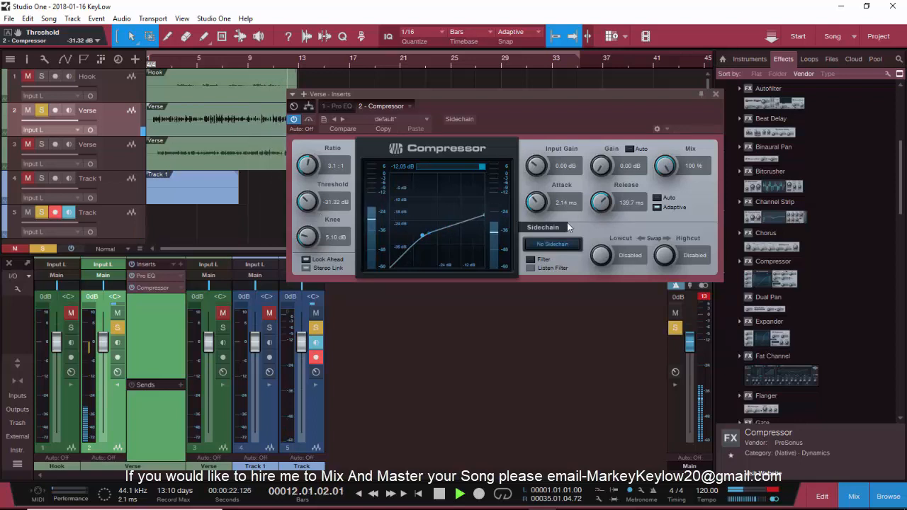
pyautogui.press('space')
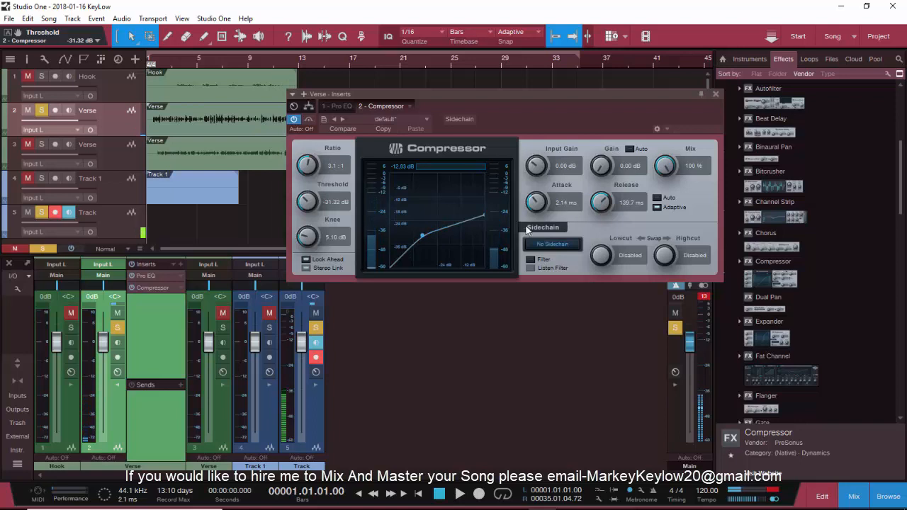
# Adjust the Compressor's output gain to 8.64 dB by auditioning the Verse at several levels, and close the effect window.
pyautogui.moveTo(603, 169); pyautogui.dragTo(602, 163)
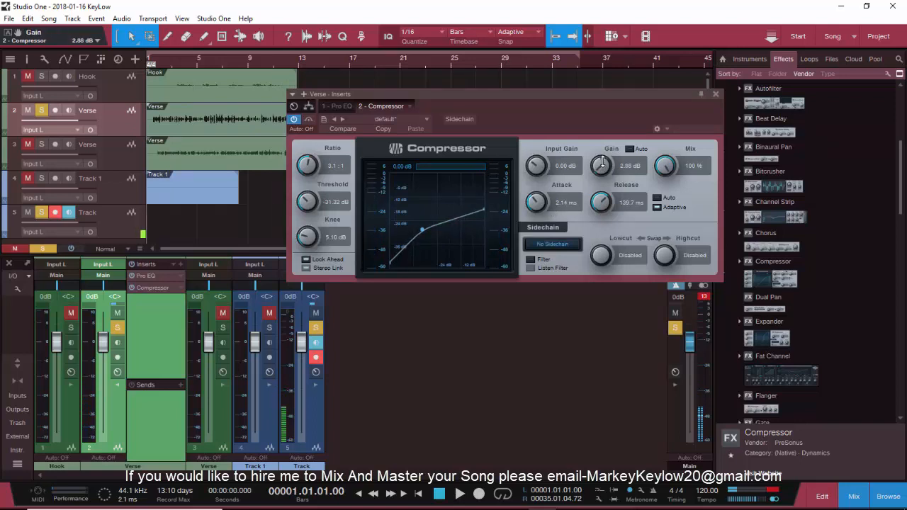
pyautogui.press('space')
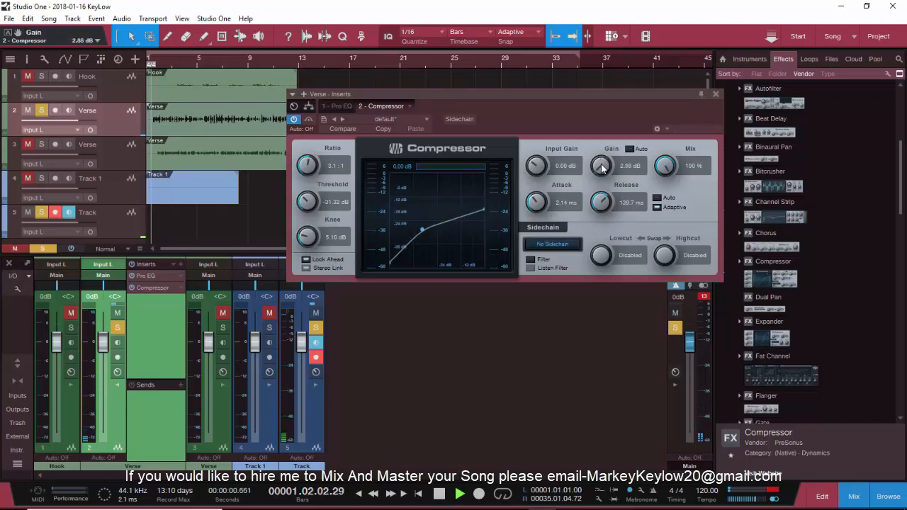
pyautogui.moveTo(602, 163); pyautogui.dragTo(600, 147)
pyautogui.moveTo(599, 147); pyautogui.dragTo(598, 147)
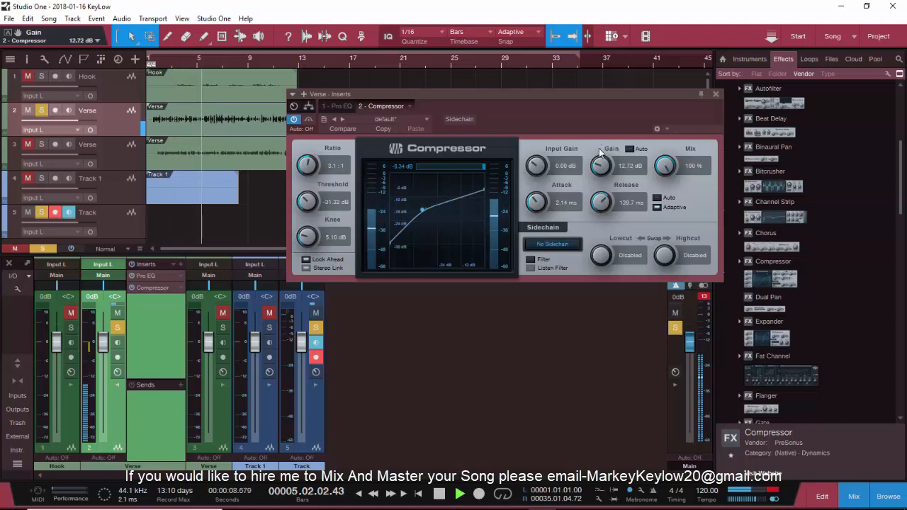
pyautogui.press('space')
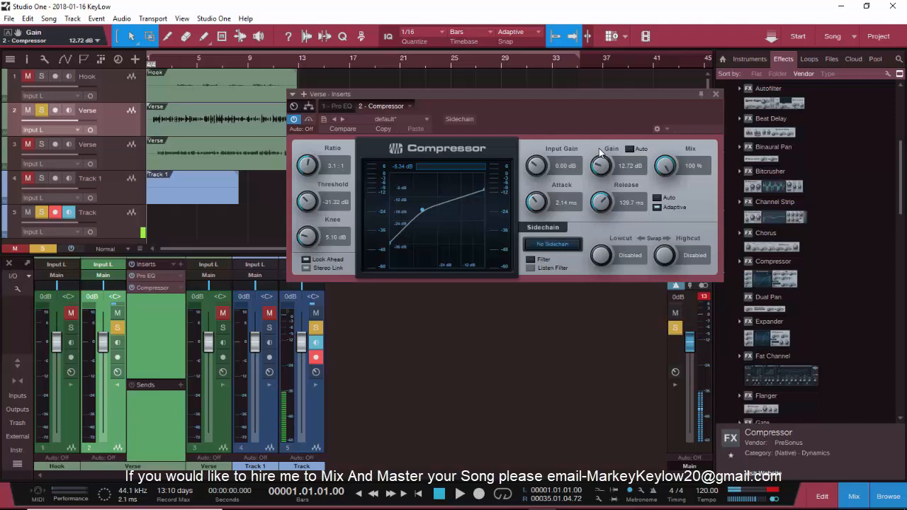
pyautogui.moveTo(601, 165)
pyautogui.mouseDown()
pyautogui.moveTo(603, 193)
pyautogui.moveTo(594, 145)
pyautogui.moveTo(593, 155)
pyautogui.mouseUp()
pyautogui.press('space')
pyautogui.press('space')
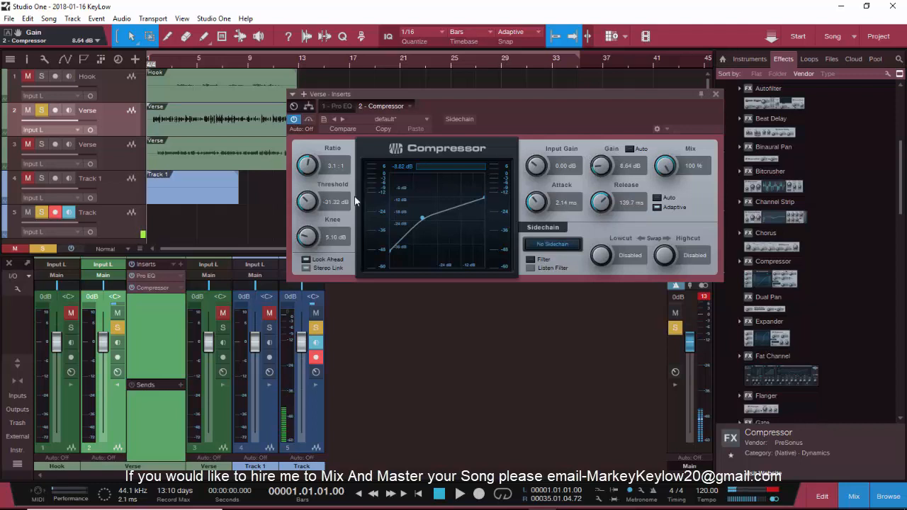
pyautogui.click(716, 94)
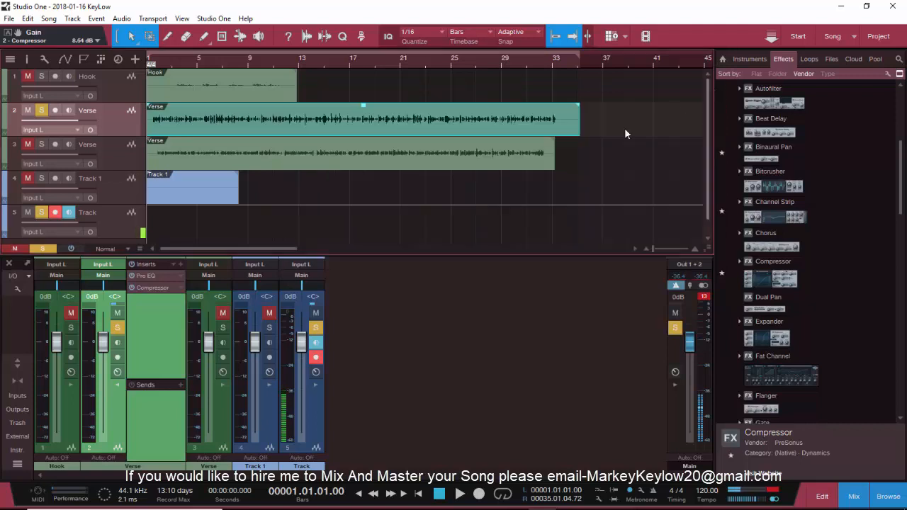
# Reopen the Verse channel's Compressor to review its settings and close the effect window.
pyautogui.click(151, 289)
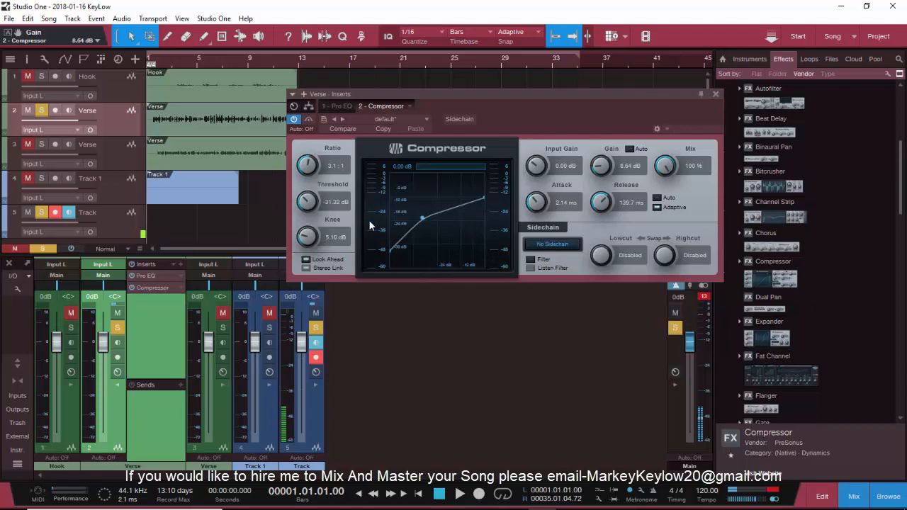
pyautogui.moveTo(369, 221)
pyautogui.click(716, 94)
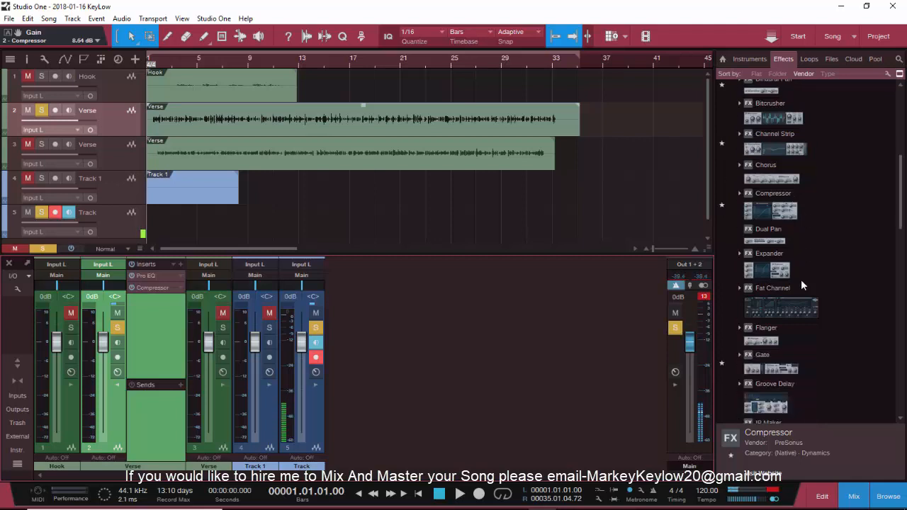
# Search the effects browser for "desser" and clear the search text.
pyautogui.scroll(5, 797, 261)
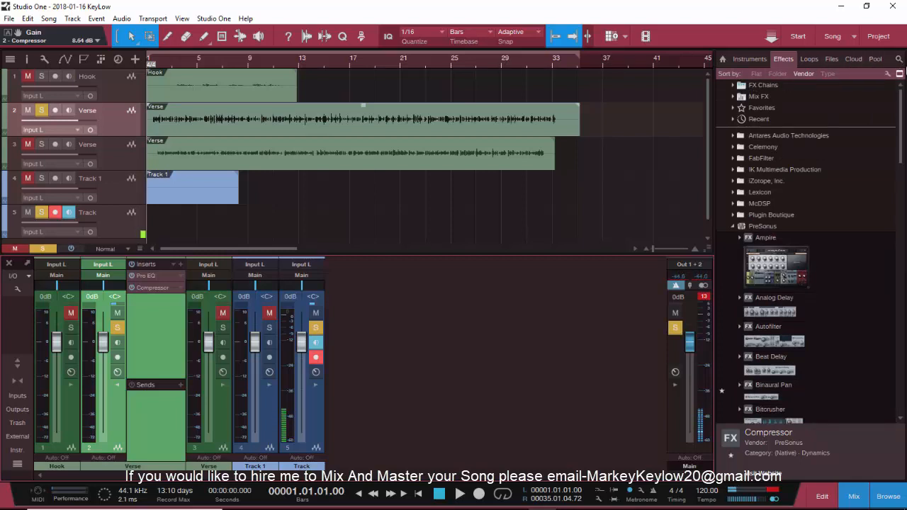
pyautogui.click(899, 59)
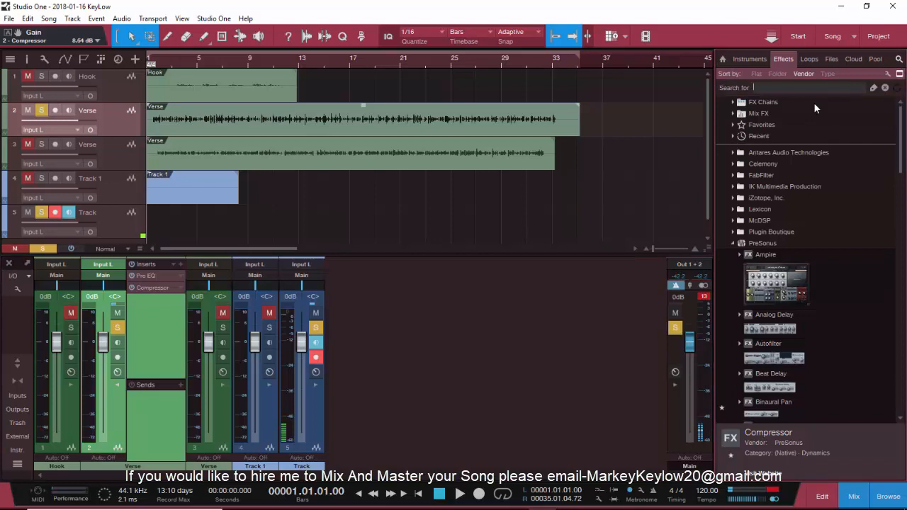
pyautogui.write('des')
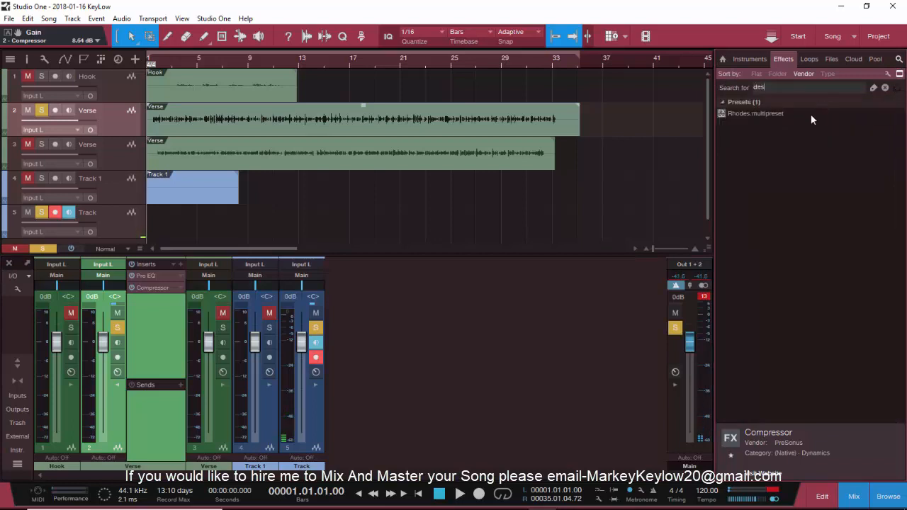
pyautogui.write('s')
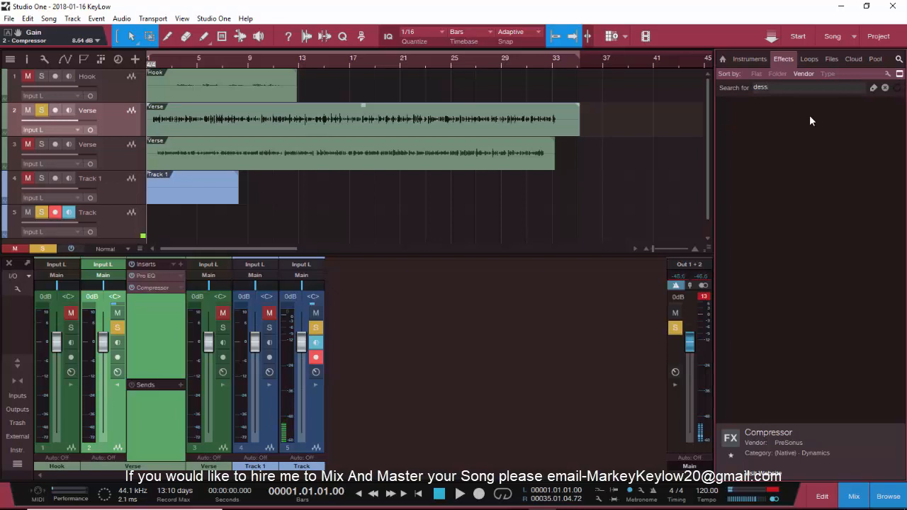
pyautogui.write('er')
pyautogui.click(885, 88)
# Insert the PreSonus Expander after the Compressor on the Verse channel and audition the vocal with its default settings.
pyautogui.scroll(-6, 820, 309)
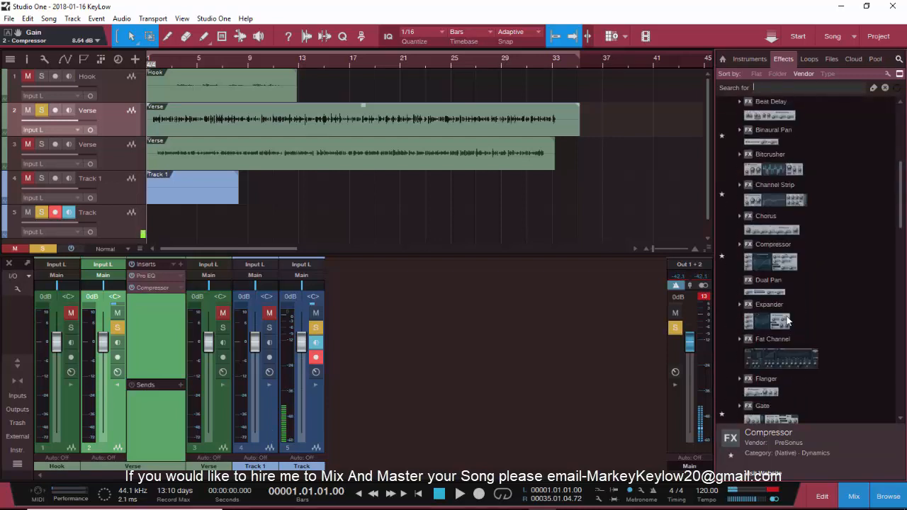
pyautogui.scroll(-8, 806, 300)
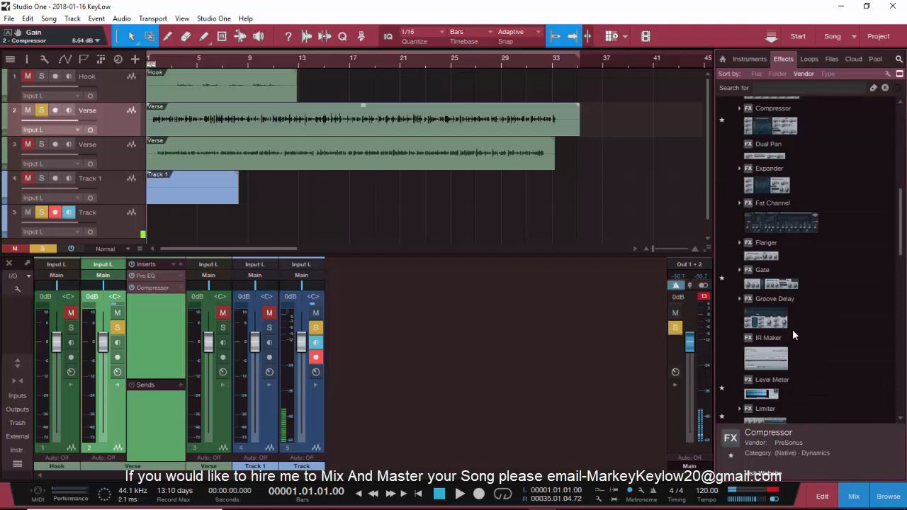
pyautogui.scroll(-10, 794, 335)
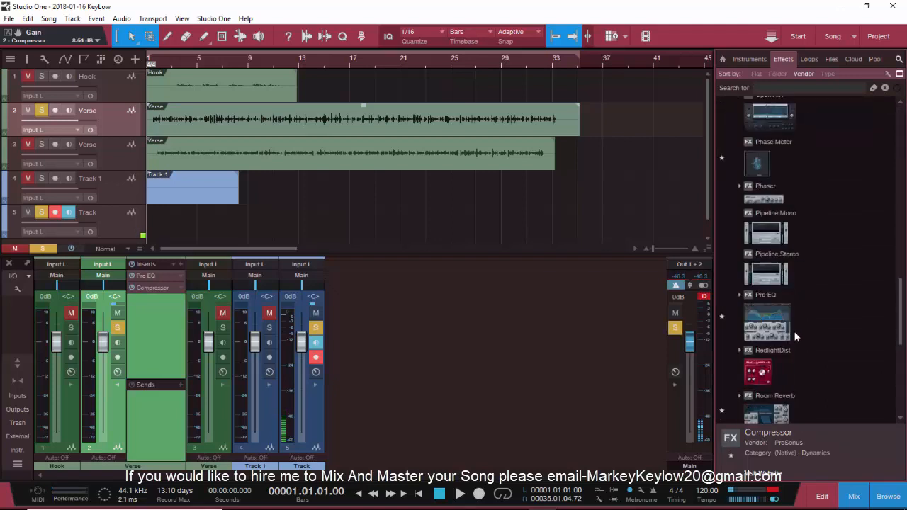
pyautogui.scroll(12, 794, 331)
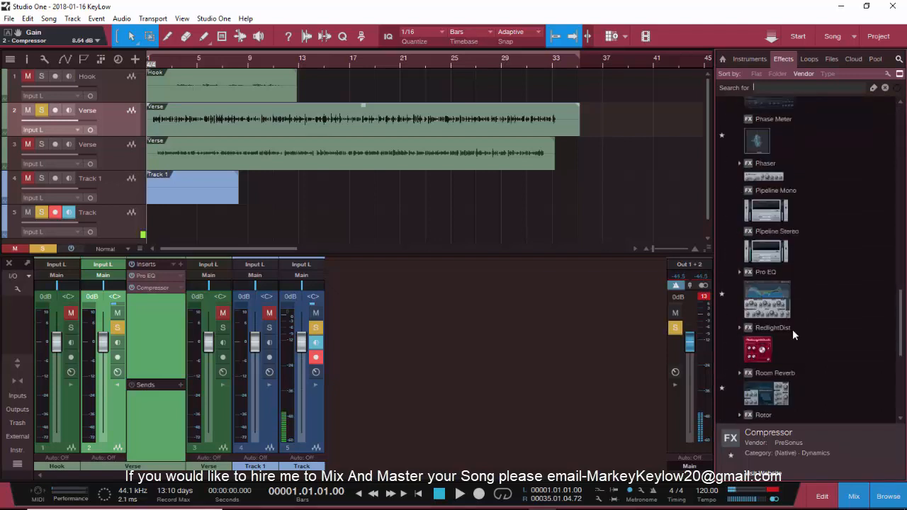
pyautogui.scroll(4, 795, 321)
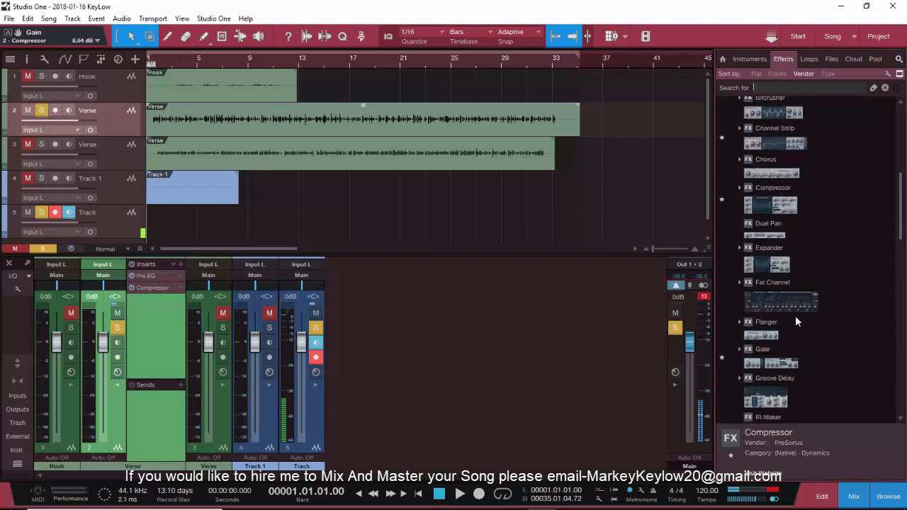
pyautogui.moveTo(766, 249); pyautogui.dragTo(138, 337)
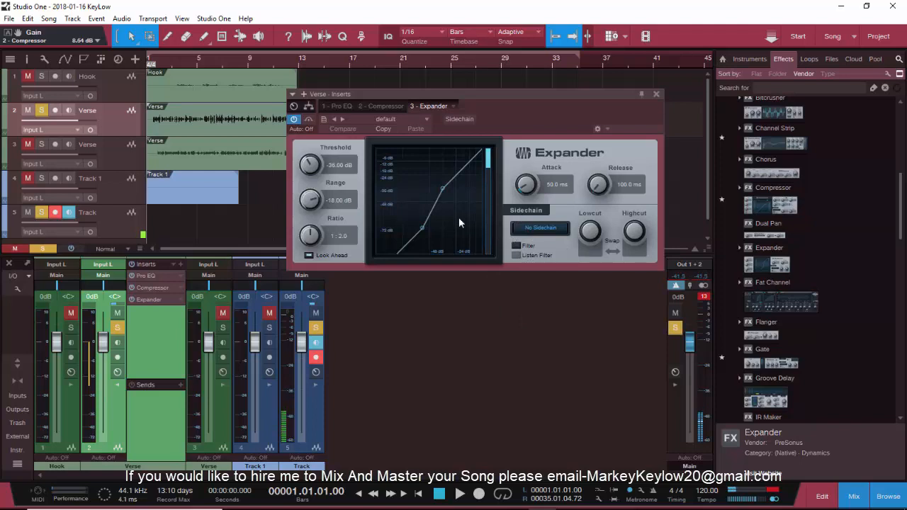
pyautogui.press('space')
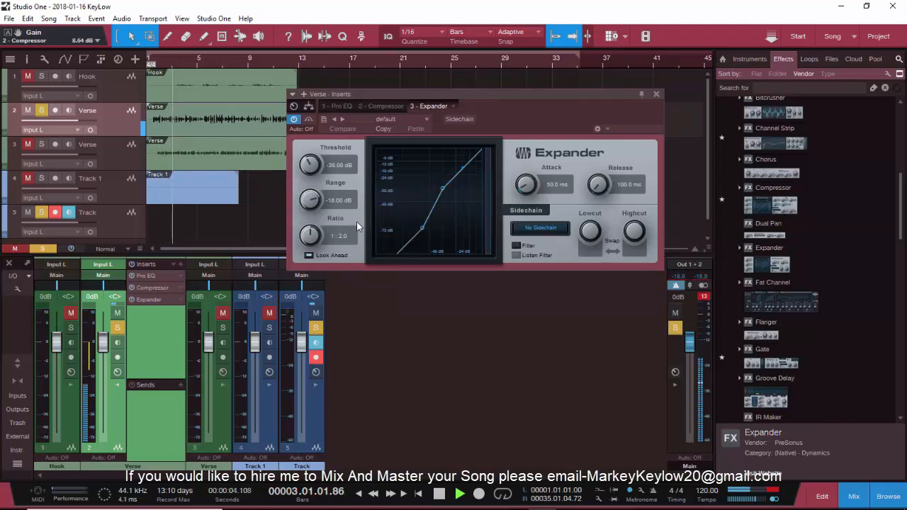
pyautogui.press('space')
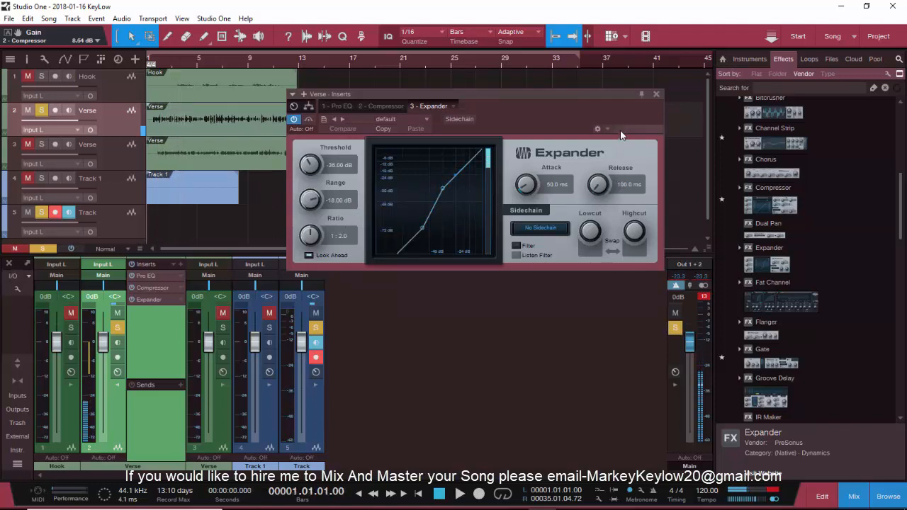
# Try the Expander with external sidechain, Duck off, a -34.50 dB threshold and -15.84 dB range, and close its window.
pyautogui.click(459, 119)
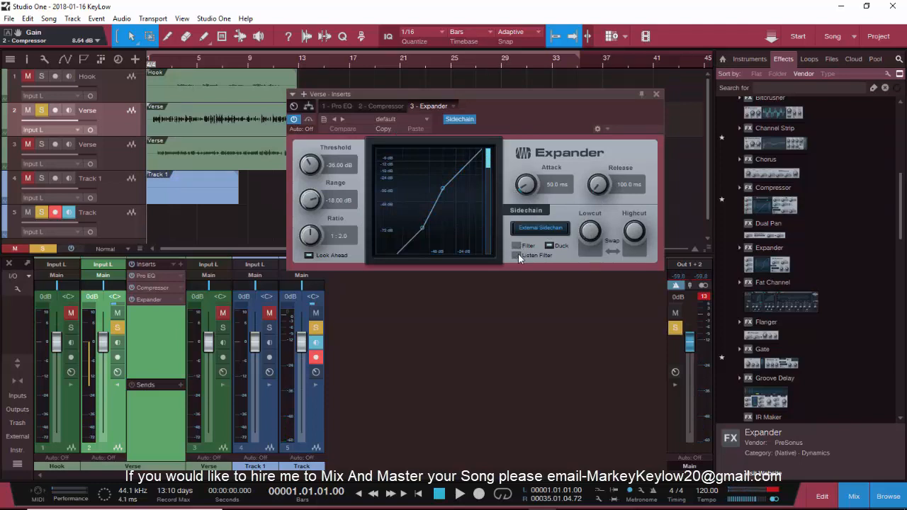
pyautogui.click(549, 246)
pyautogui.click(309, 255)
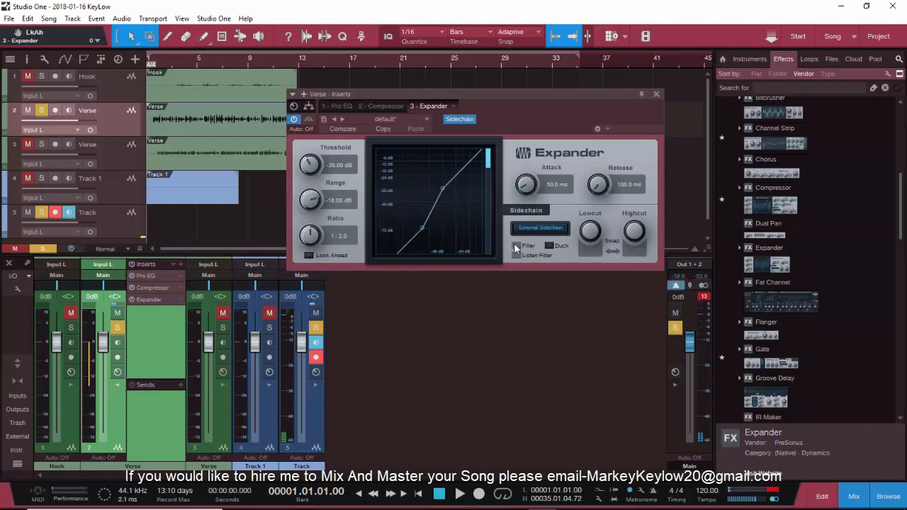
pyautogui.click(309, 255)
pyautogui.moveTo(308, 203); pyautogui.dragTo(320, 182)
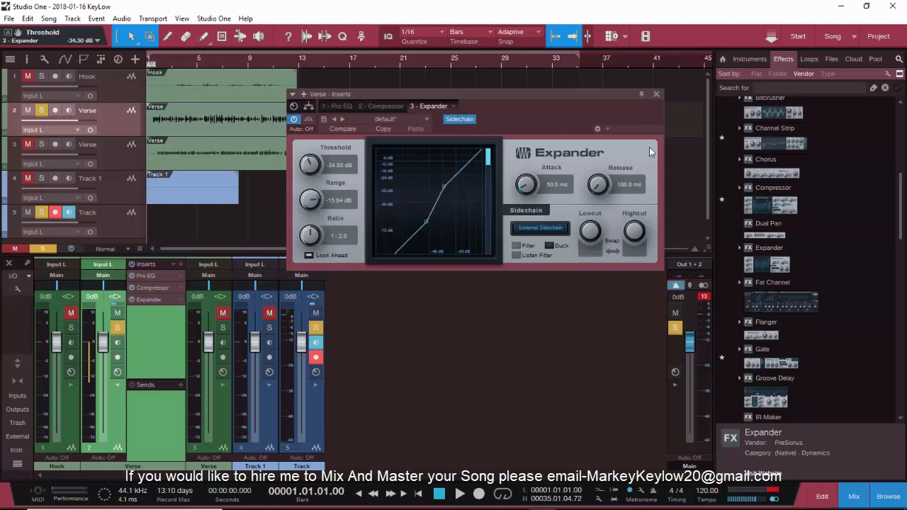
pyautogui.click(656, 93)
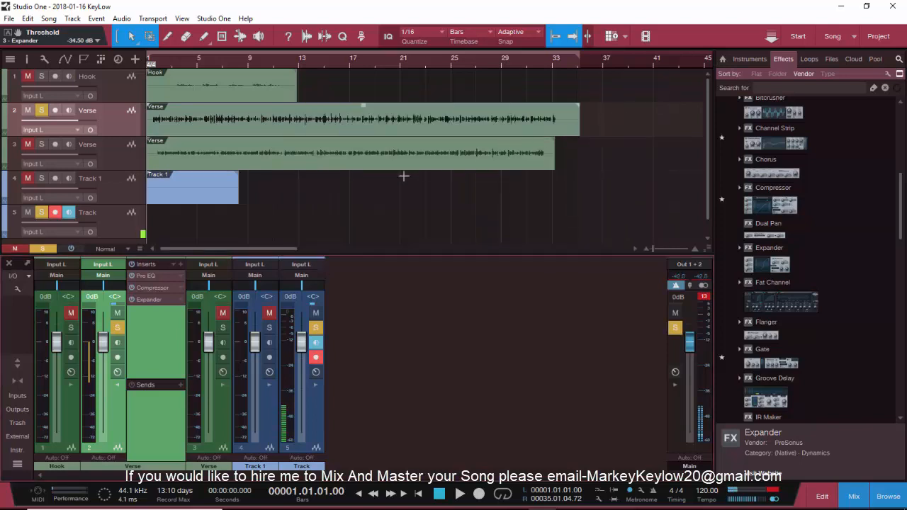
# Remove the Expander from the Verse channel and insert a second Compressor in its place.
pyautogui.rightClick(155, 301)
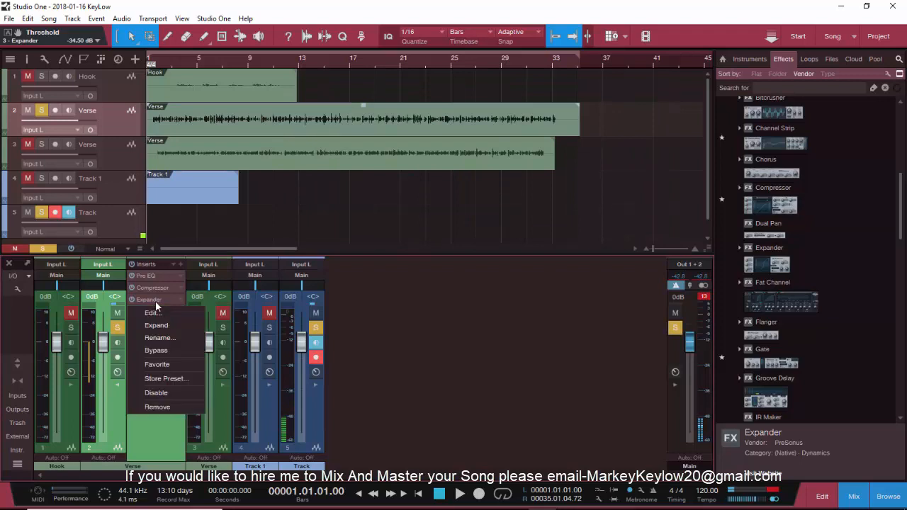
pyautogui.click(160, 405)
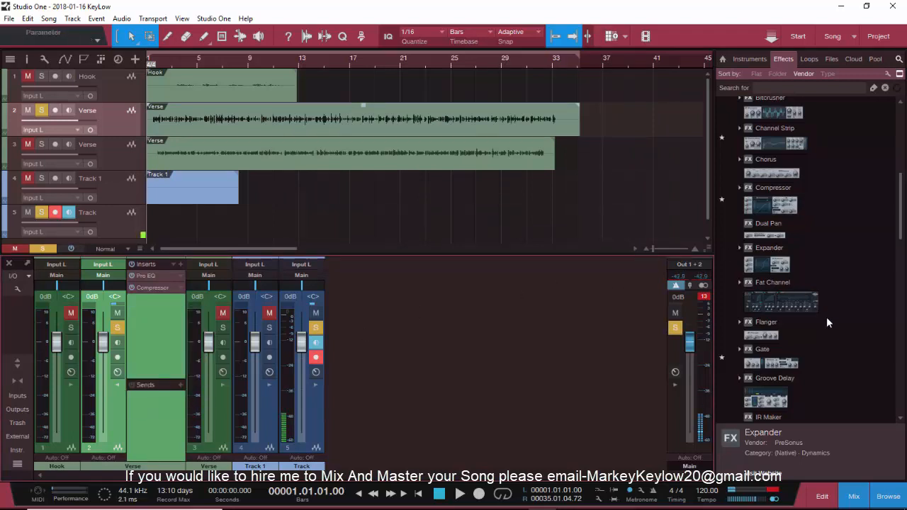
pyautogui.scroll(4, 823, 314)
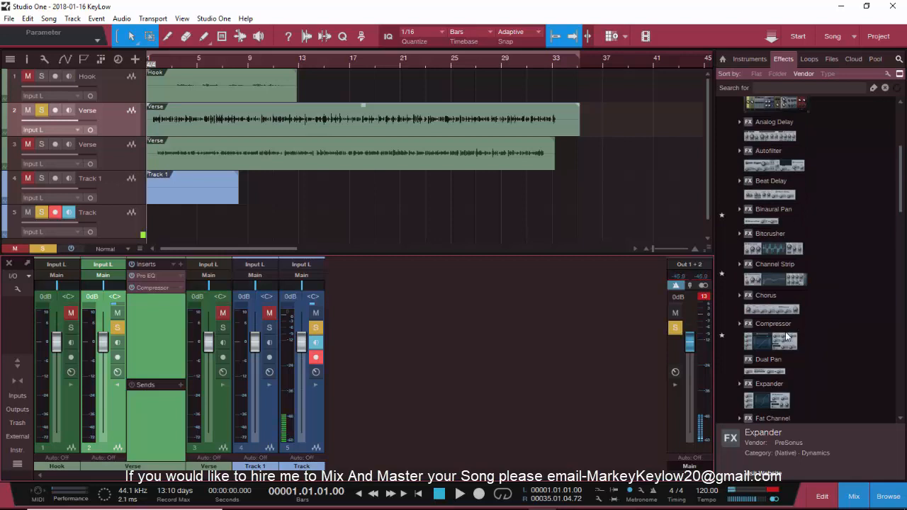
pyautogui.moveTo(814, 322); pyautogui.dragTo(141, 313)
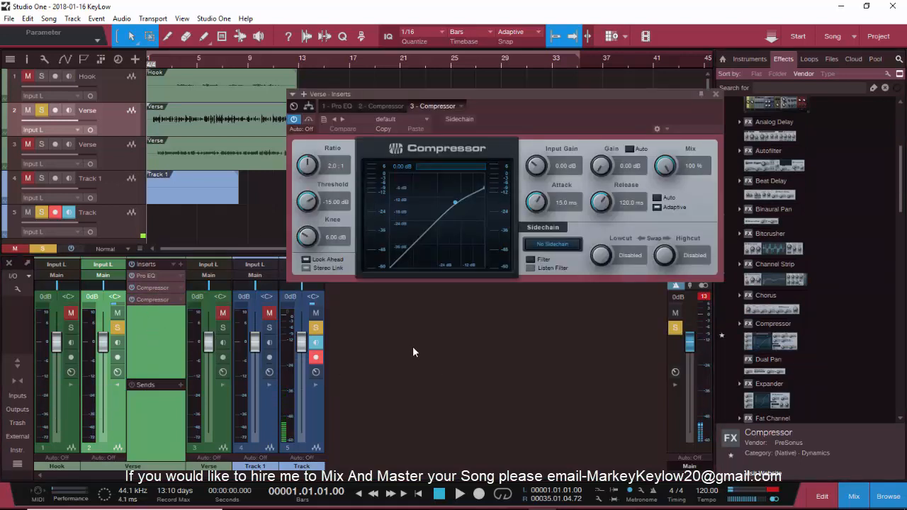
# Try the second Compressor's external sidechain and automatic detection speed.
pyautogui.click(460, 119)
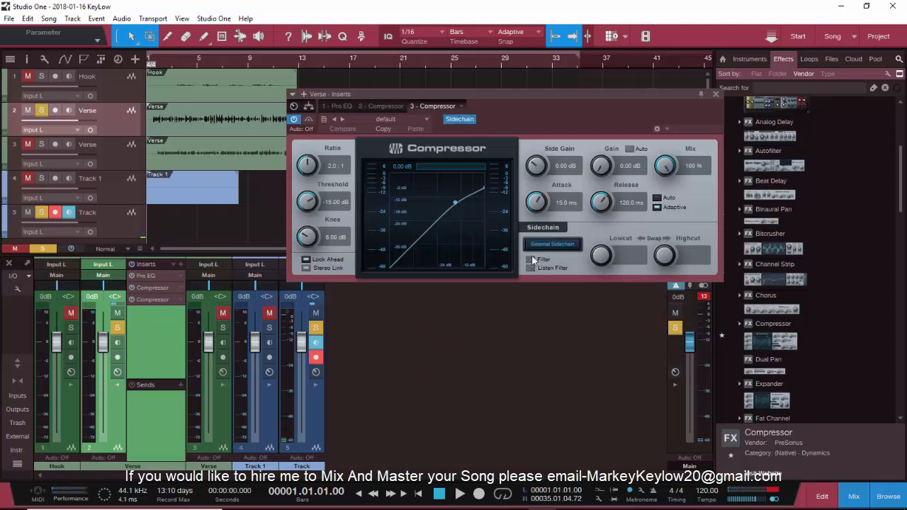
pyautogui.click(656, 199)
pyautogui.click(658, 202)
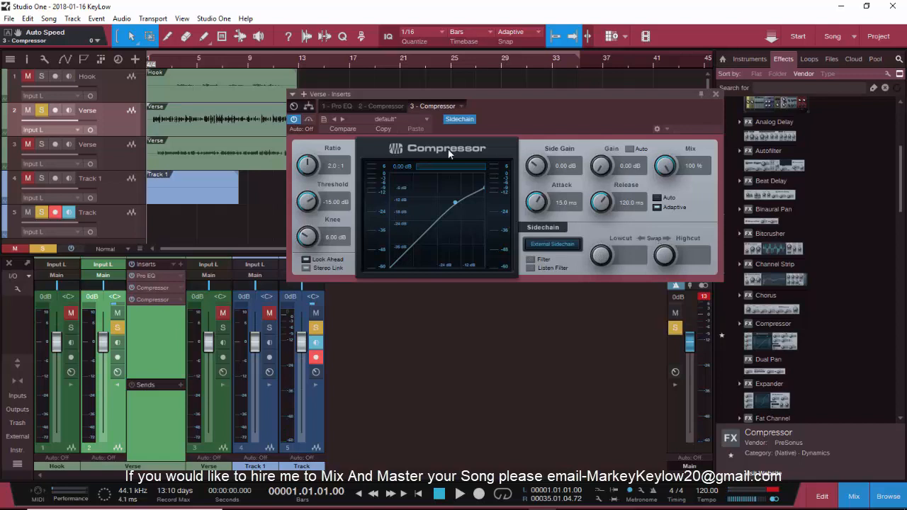
# Load the DeEsser-S1 vocal preset on the second Compressor and switch off its external sidechain.
pyautogui.click(413, 119)
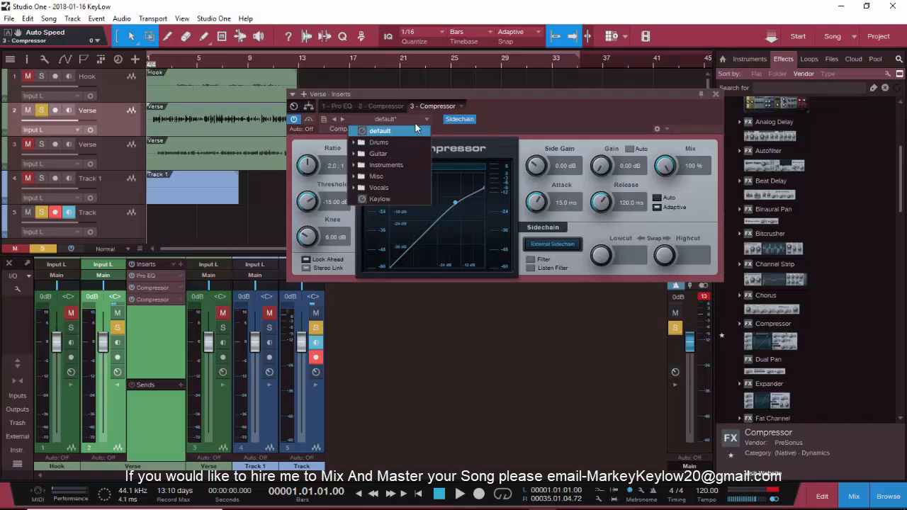
pyautogui.click(386, 188)
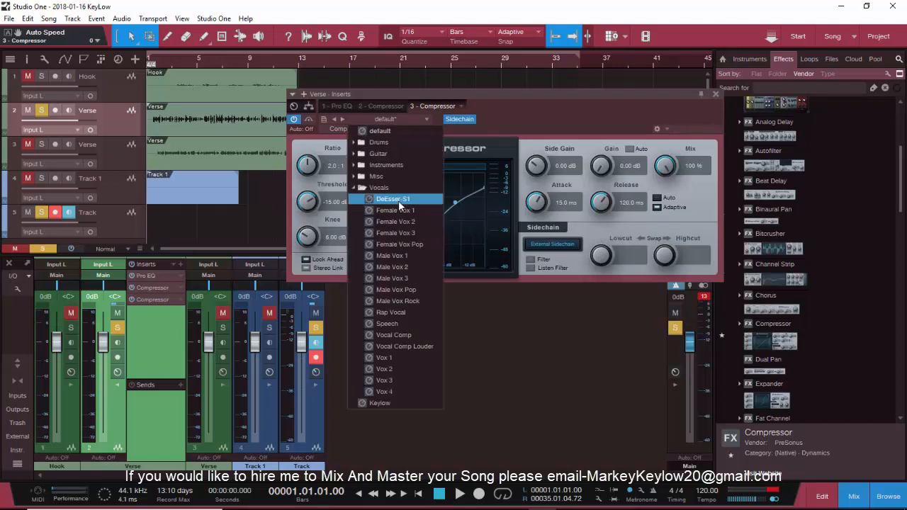
pyautogui.click(398, 201)
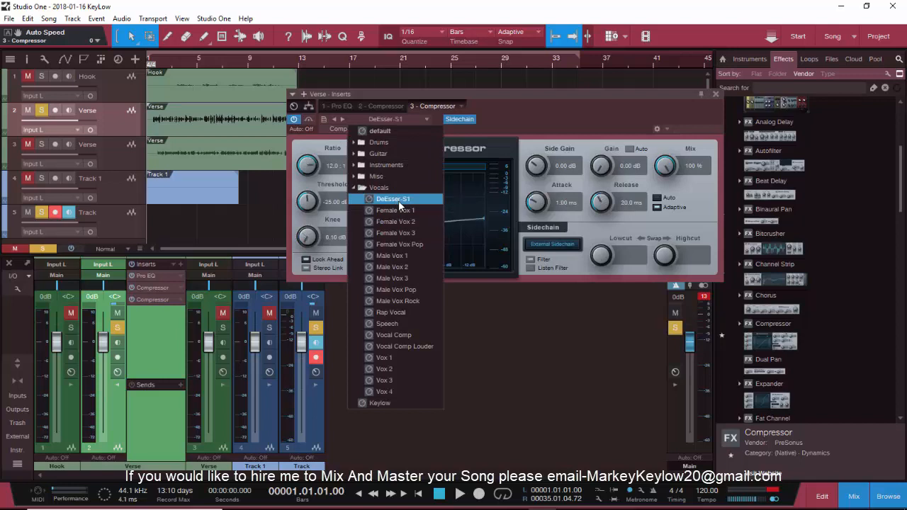
pyautogui.click(702, 198)
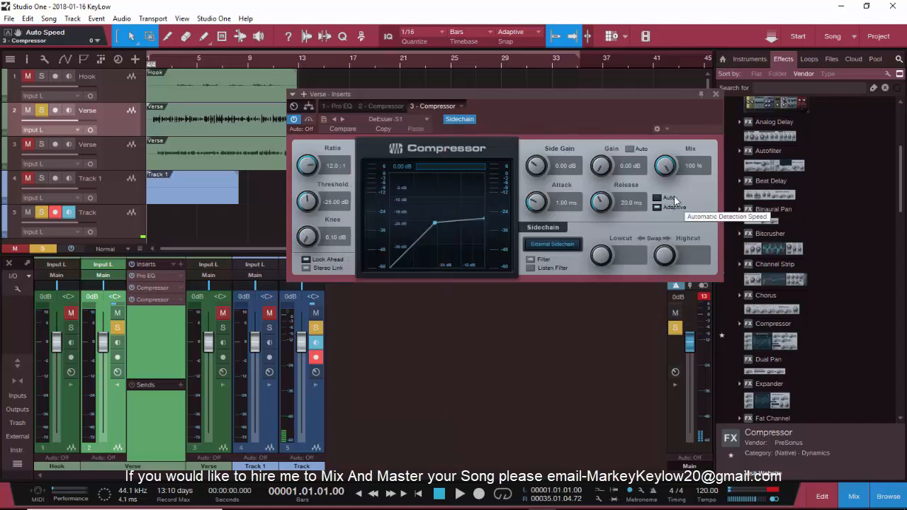
pyautogui.click(454, 122)
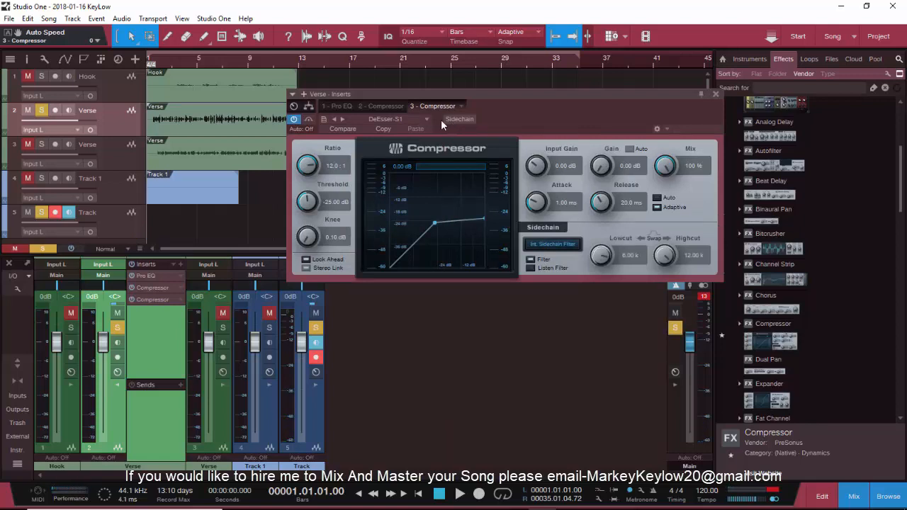
pyautogui.click(394, 118)
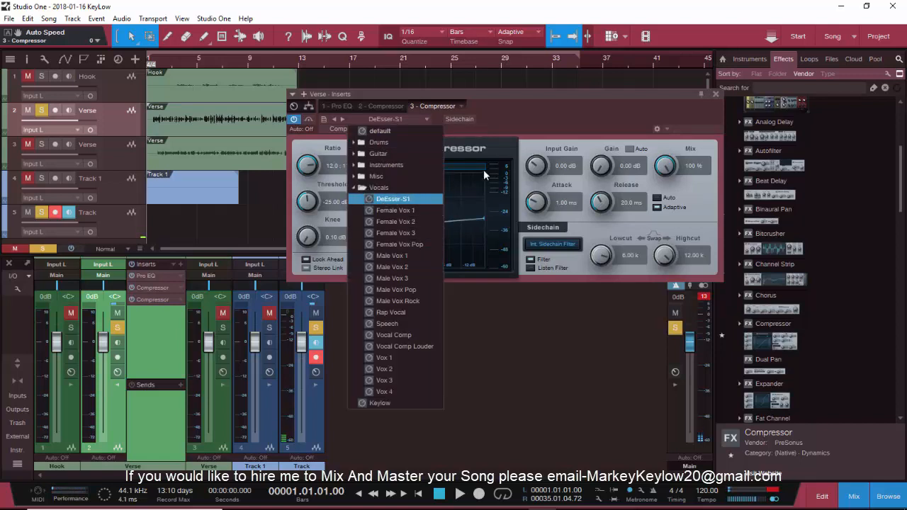
pyautogui.click(523, 126)
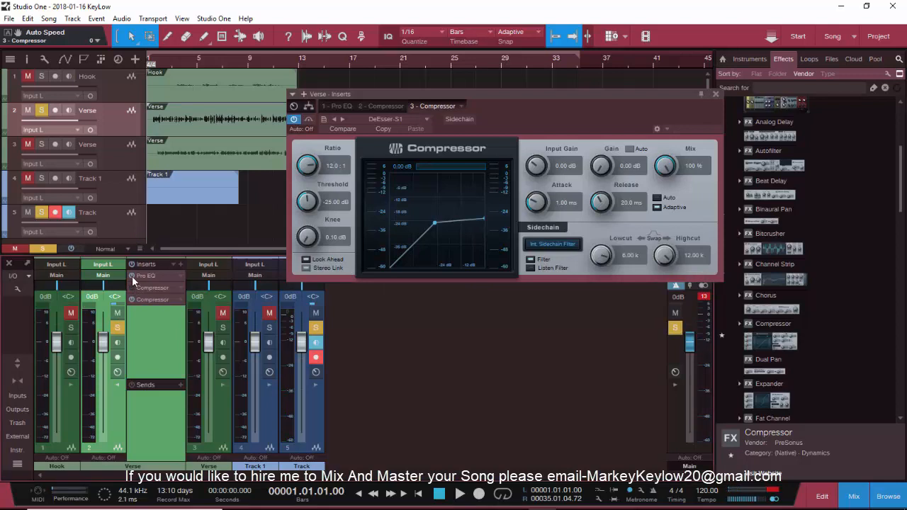
# Audition the Verse through the Listen Filter, setting the de-esser's lowcut to 3.63 kHz and threshold to -24.04 dB, and close its window.
pyautogui.press('space')
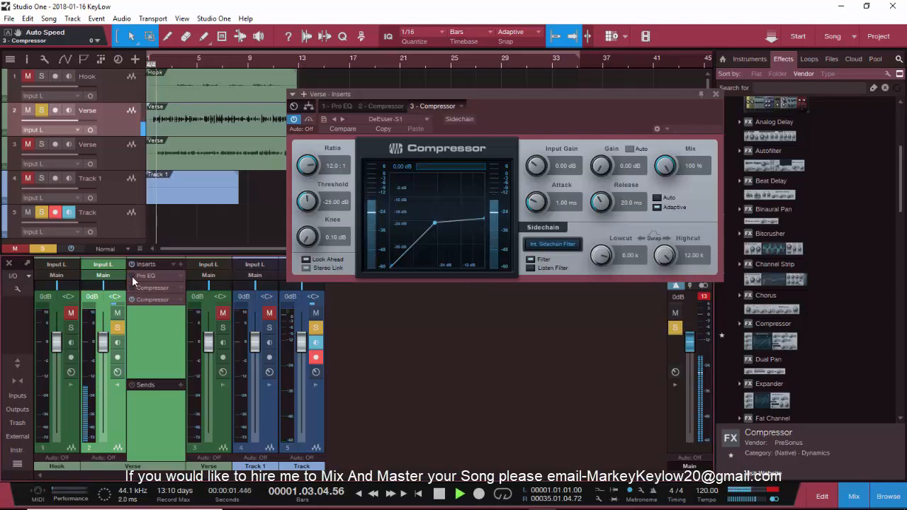
pyautogui.click(528, 268)
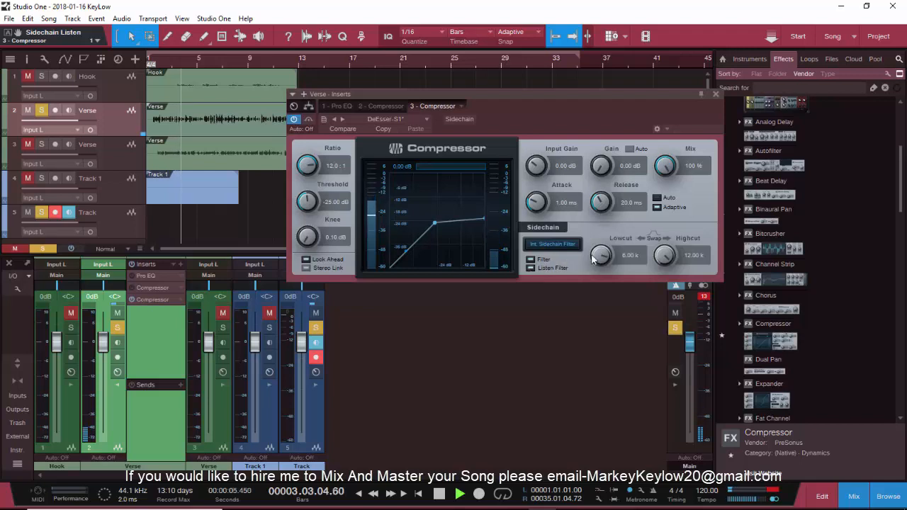
pyautogui.moveTo(600, 255); pyautogui.dragTo(592, 232)
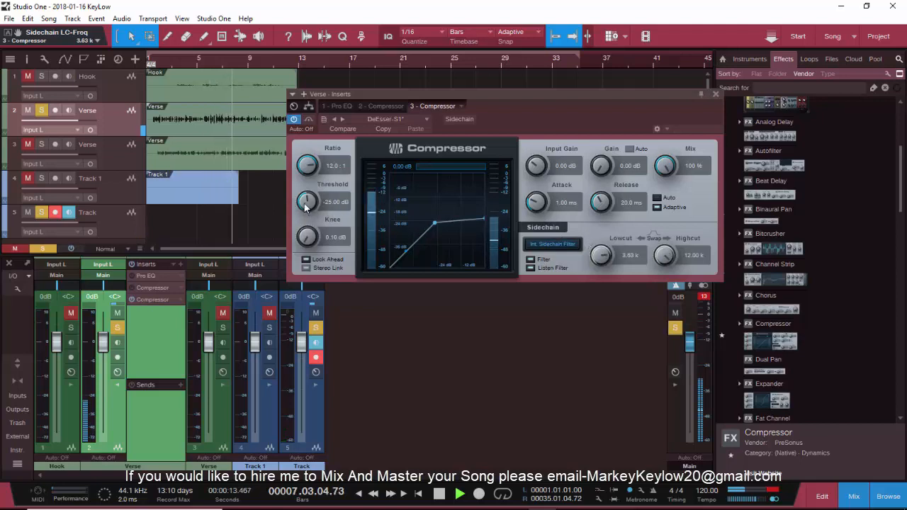
pyautogui.moveTo(306, 214)
pyautogui.mouseDown()
pyautogui.moveTo(313, 245)
pyautogui.moveTo(315, 212)
pyautogui.mouseUp()
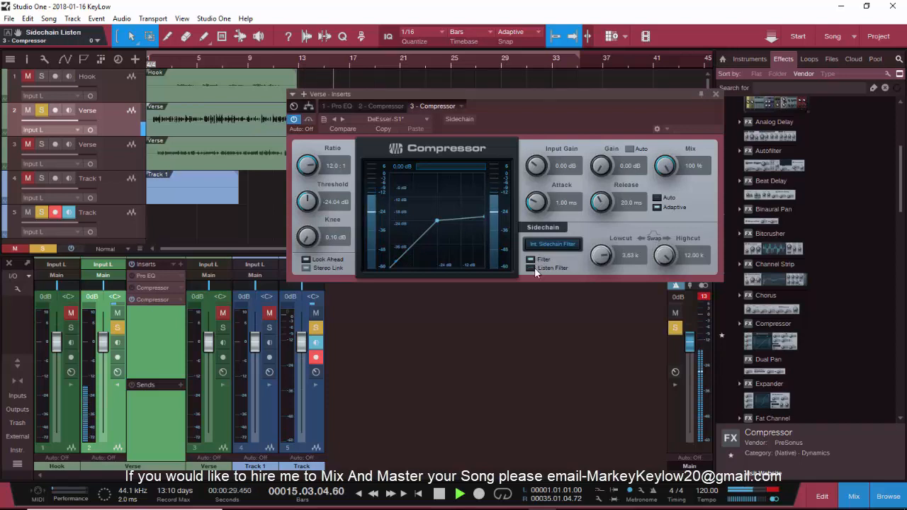
pyautogui.click(716, 93)
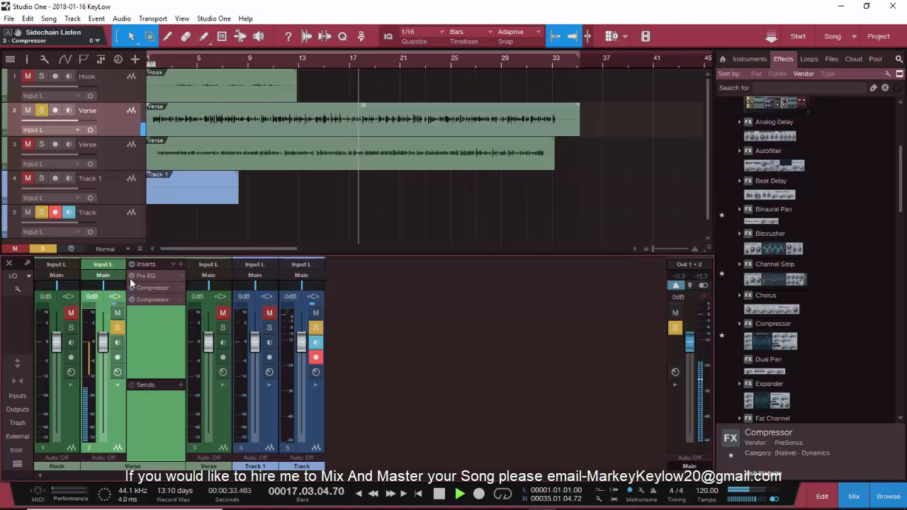
# Reopen the de-esser Compressor, audition the Verse from the start with Listen Filter on, and close the window.
pyautogui.click(160, 301)
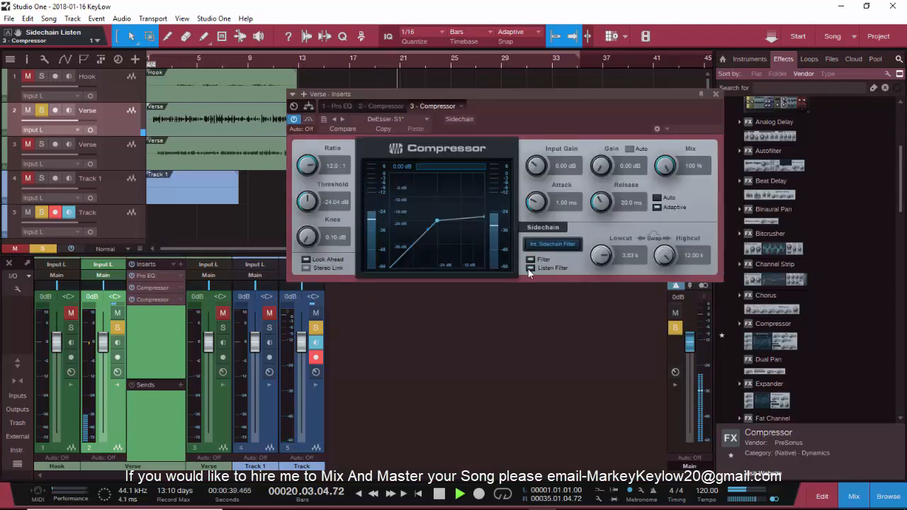
pyautogui.press('space')
pyautogui.press('space')
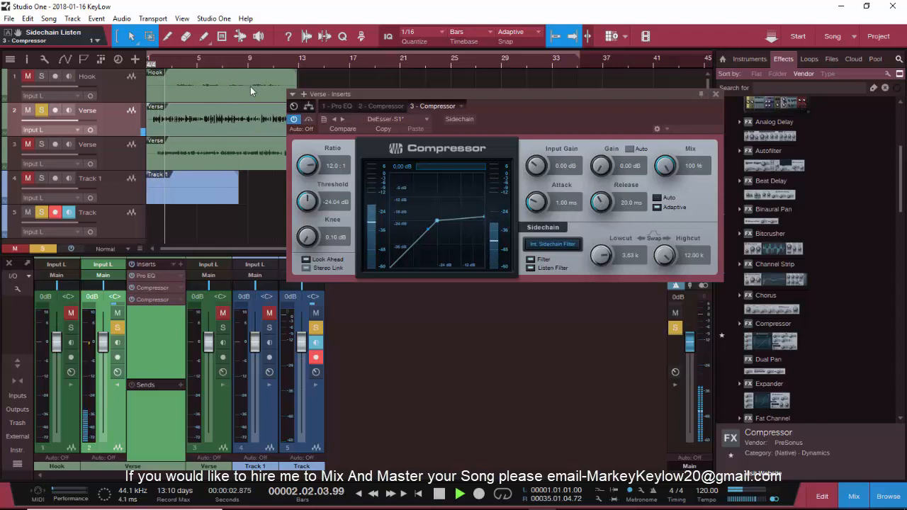
pyautogui.press('space')
pyautogui.click(715, 94)
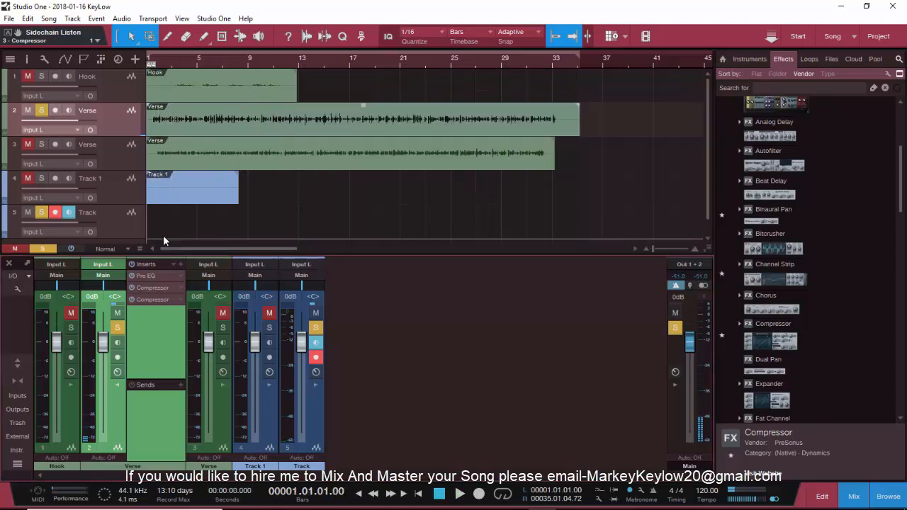
# Play the Verse briefly while switching its channel solo off and on, and stop playback.
pyautogui.press('space')
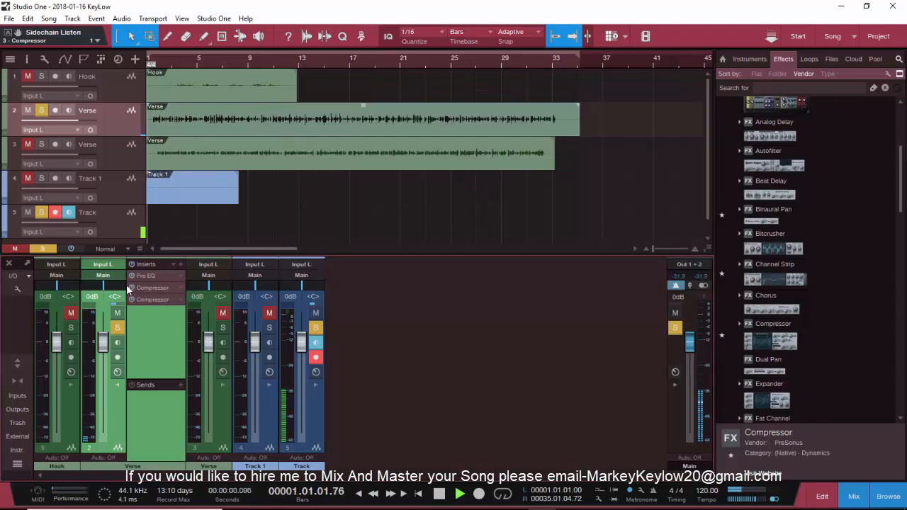
pyautogui.click(117, 329)
pyautogui.click(116, 328)
pyautogui.press('space')
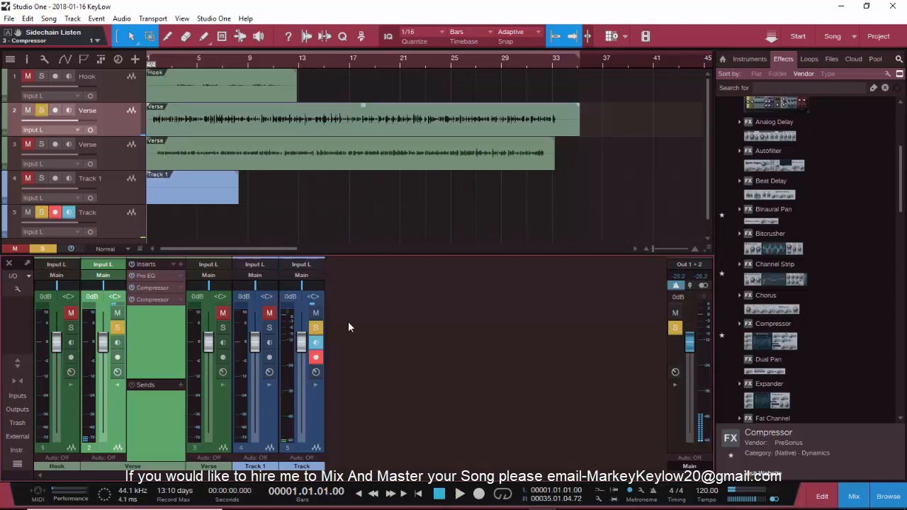
# Turn off Listen Filter in the de-esser Compressor, check its settings once more, and close its window.
pyautogui.click(156, 300)
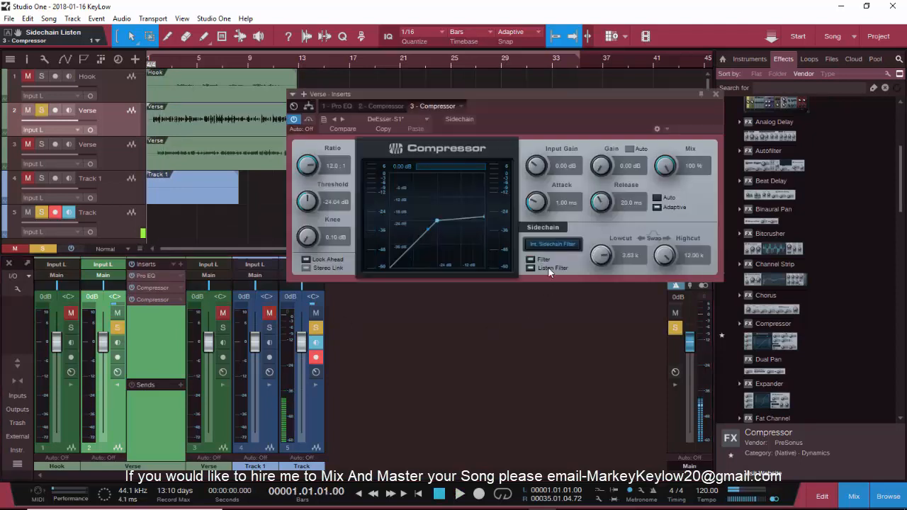
pyautogui.click(715, 93)
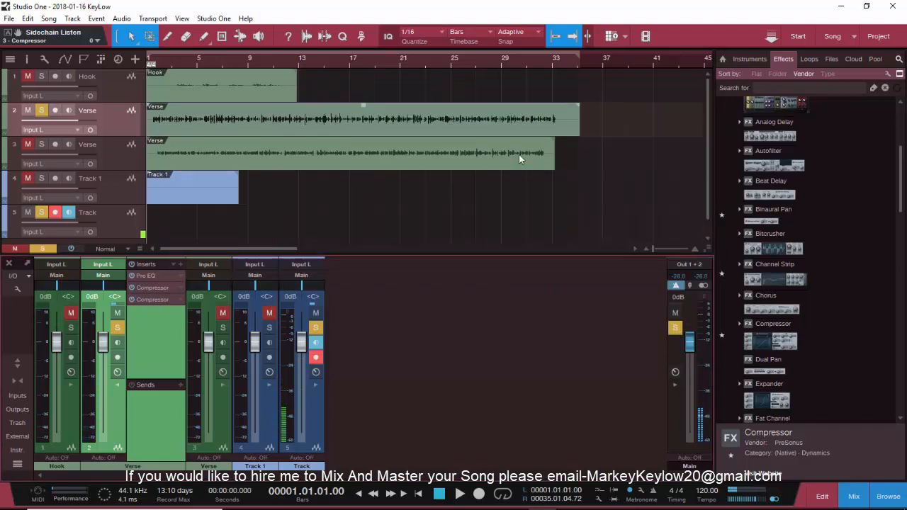
pyautogui.click(145, 304)
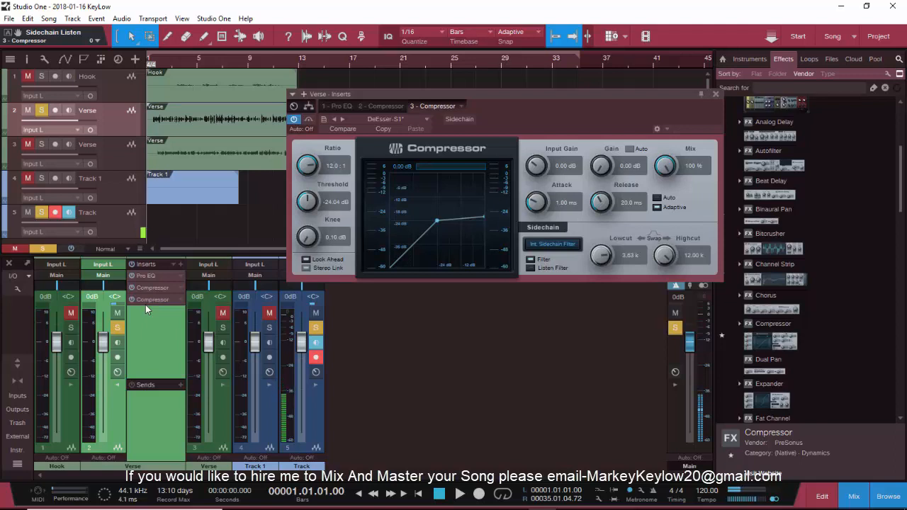
pyautogui.click(714, 94)
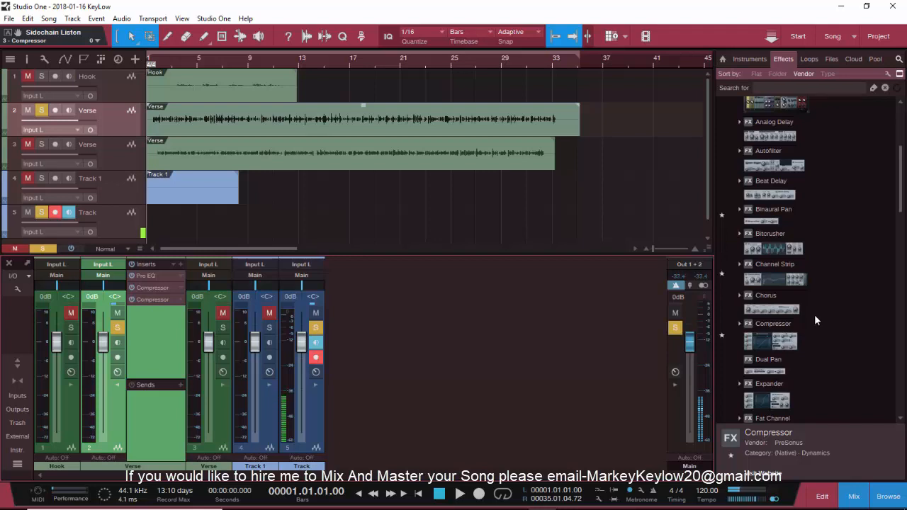
# Insert the PreSonus Channel Strip after the two Compressors on the Verse channel.
pyautogui.scroll(-3, 814, 315)
pyautogui.scroll(1, 725, 349)
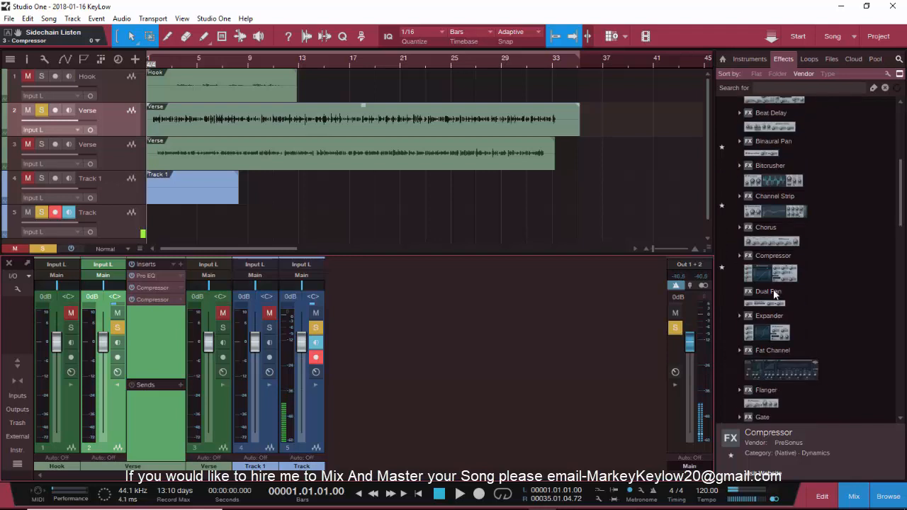
pyautogui.moveTo(769, 207); pyautogui.dragTo(135, 327)
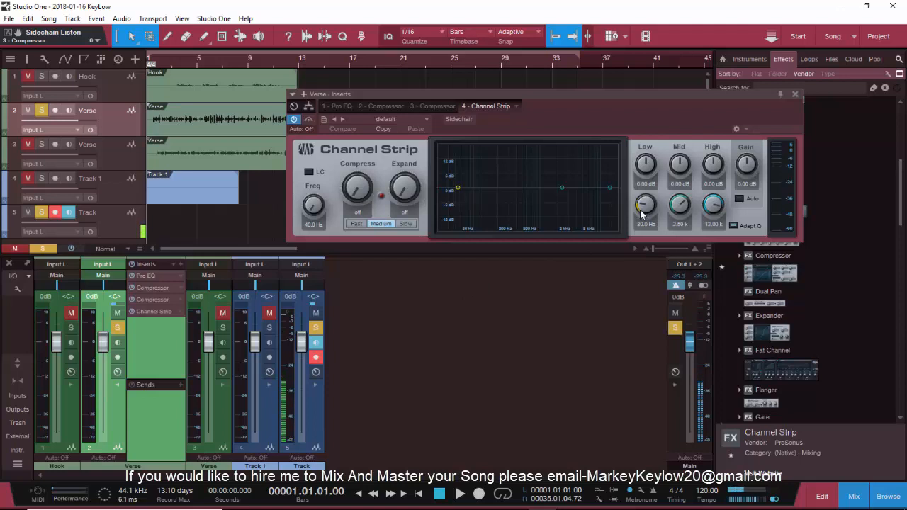
# Set the Channel Strip's low band on the Verse to about -11.16 dB at 308 Hz while the vocal plays.
pyautogui.moveTo(641, 213); pyautogui.dragTo(643, 202)
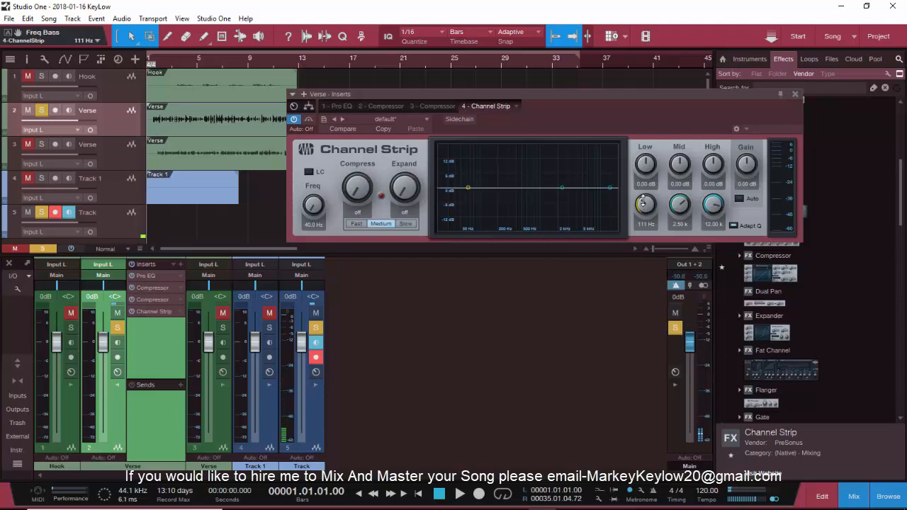
pyautogui.moveTo(645, 166); pyautogui.dragTo(649, 205)
pyautogui.press('space')
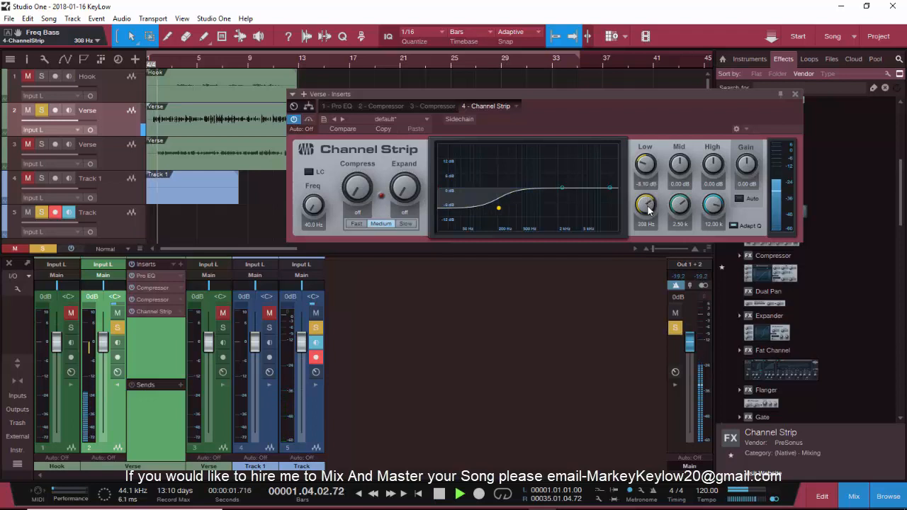
pyautogui.moveTo(647, 168); pyautogui.dragTo(655, 197)
pyautogui.moveTo(647, 166); pyautogui.dragTo(670, 123)
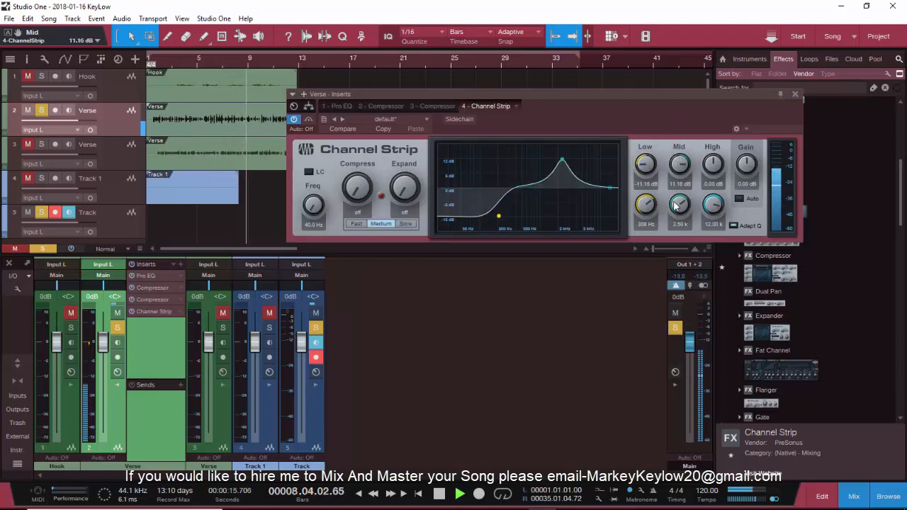
# Set the Channel Strip's mid band to 3.42 dB at 4.07 kHz and high band to 2.16 dB at 5.76 kHz, and close its window.
pyautogui.moveTo(677, 205)
pyautogui.mouseDown()
pyautogui.moveTo(675, 177)
pyautogui.moveTo(673, 204)
pyautogui.moveTo(676, 183)
pyautogui.moveTo(678, 197)
pyautogui.mouseUp()
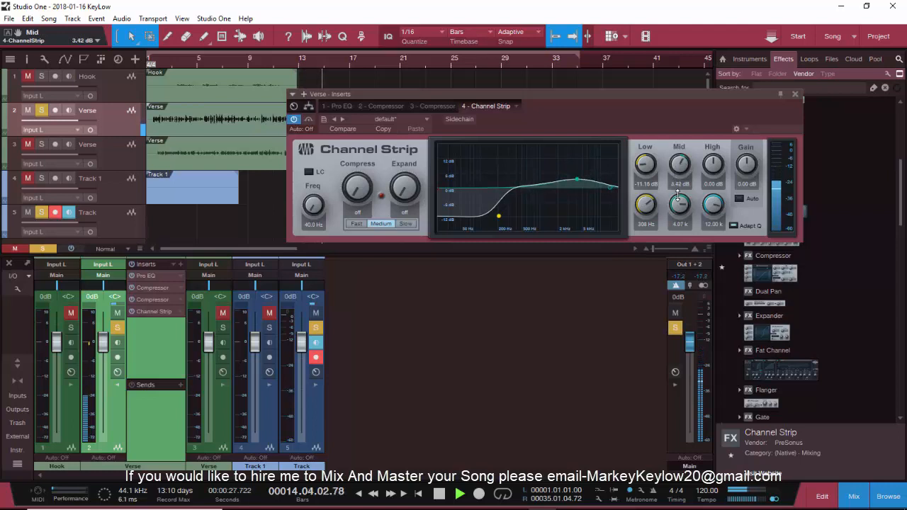
pyautogui.moveTo(713, 144); pyautogui.dragTo(713, 141)
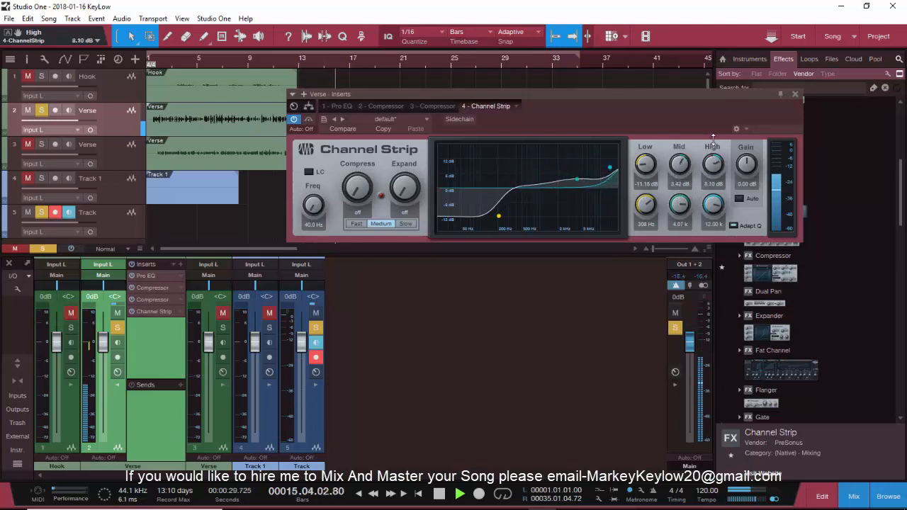
pyautogui.moveTo(712, 204); pyautogui.dragTo(706, 248)
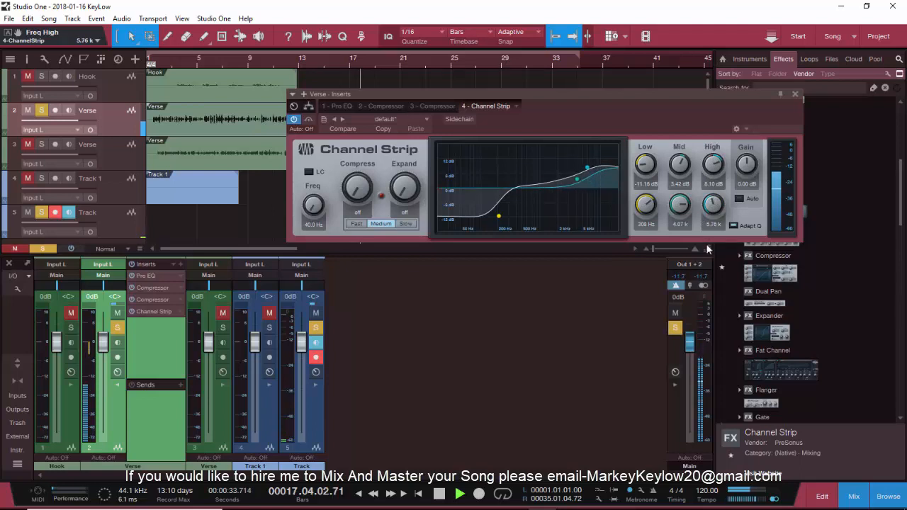
pyautogui.moveTo(713, 165); pyautogui.dragTo(713, 190)
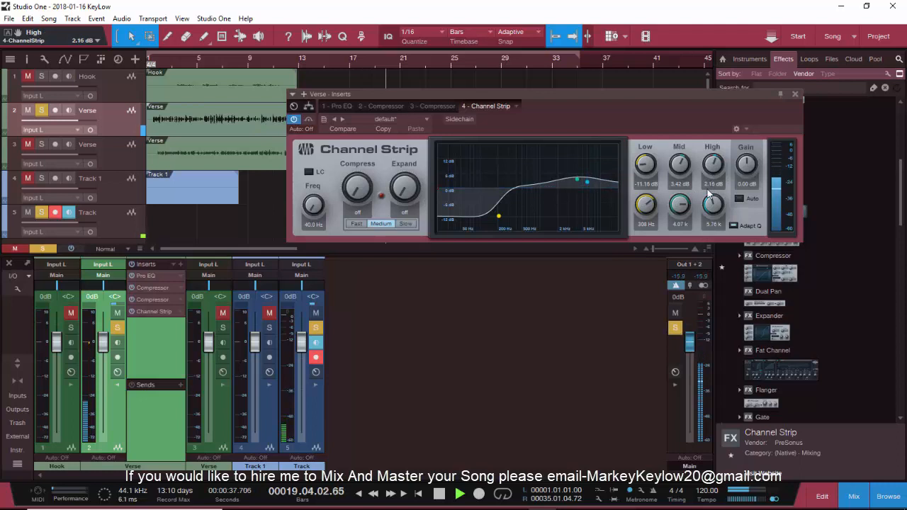
pyautogui.click(795, 95)
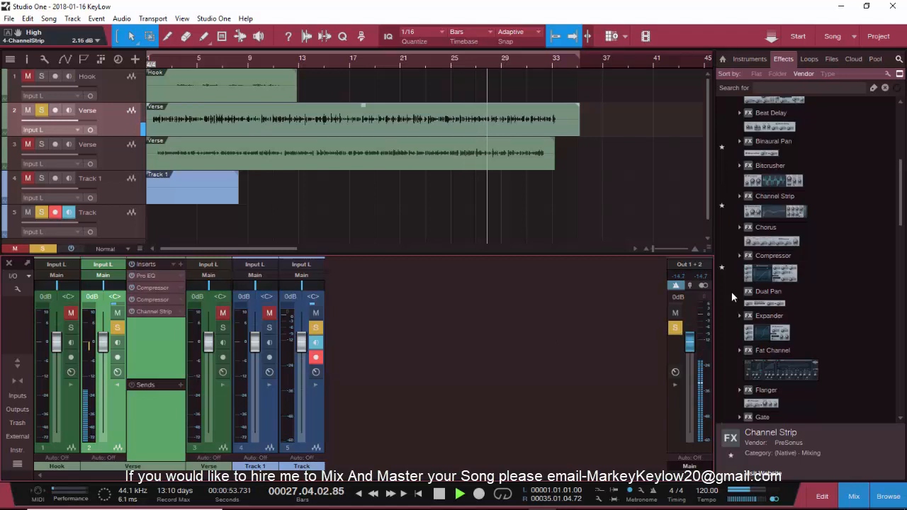
# Stop playback and insert another PreSonus Compressor after the Channel Strip on the Verse channel.
pyautogui.scroll(-2, 828, 309)
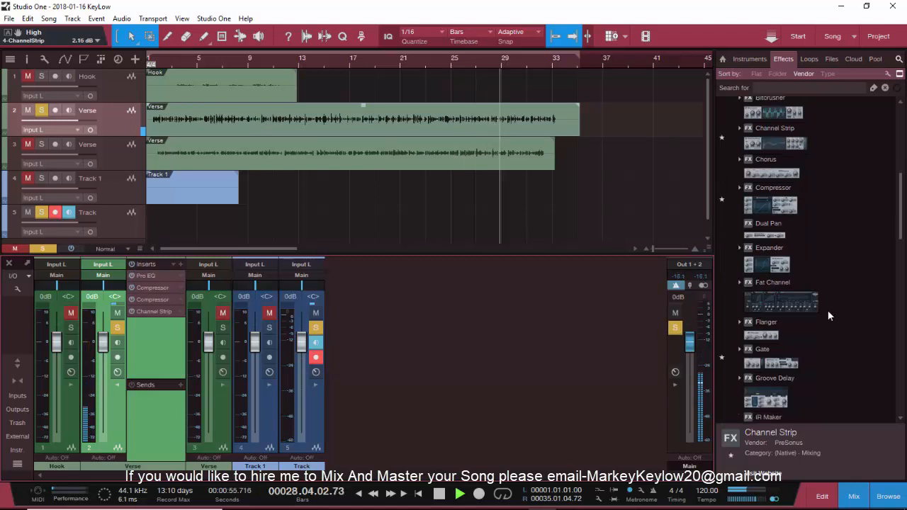
pyautogui.scroll(-2, 828, 310)
pyautogui.scroll(7, 825, 312)
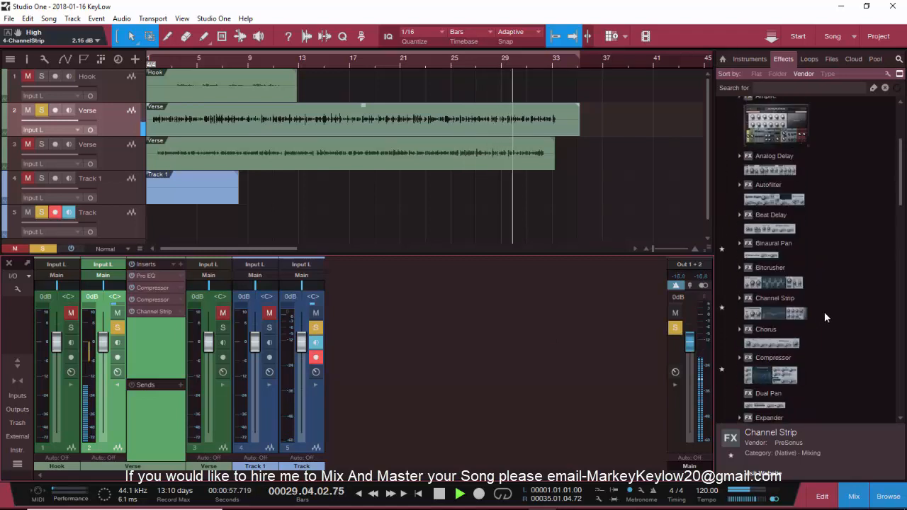
pyautogui.press('space')
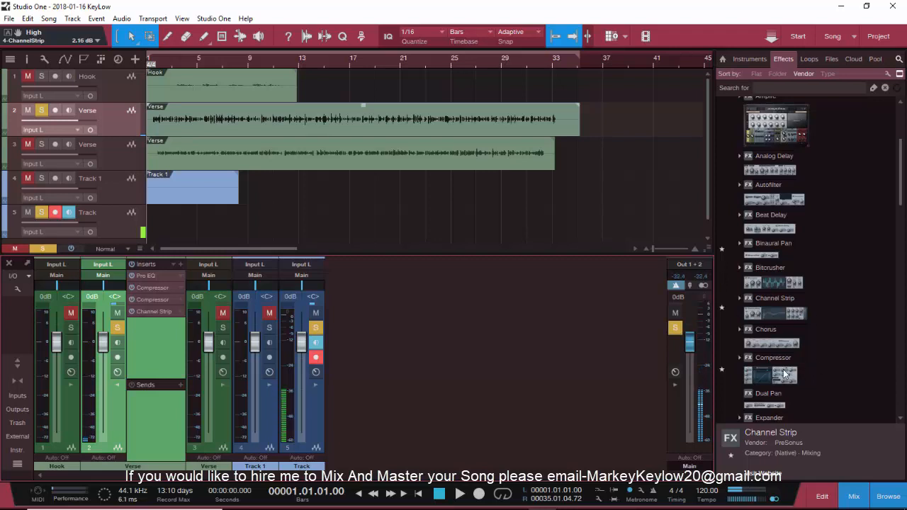
pyautogui.moveTo(773, 358); pyautogui.dragTo(155, 356)
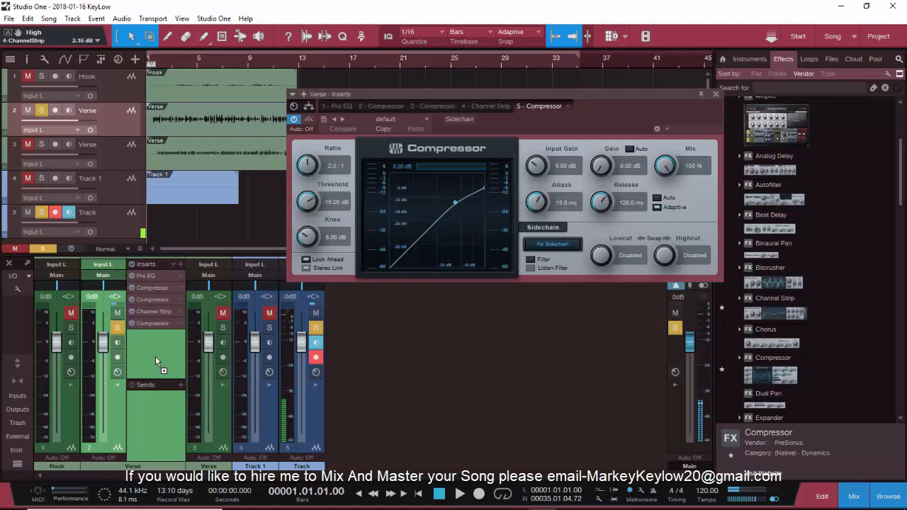
# Set the new Compressor's attack to 0.76 ms, release to 5.52 ms and ratio to 9.0:1.
pyautogui.moveTo(530, 206); pyautogui.dragTo(533, 244)
pyautogui.moveTo(601, 207); pyautogui.dragTo(610, 267)
pyautogui.moveTo(540, 213); pyautogui.dragTo(536, 207)
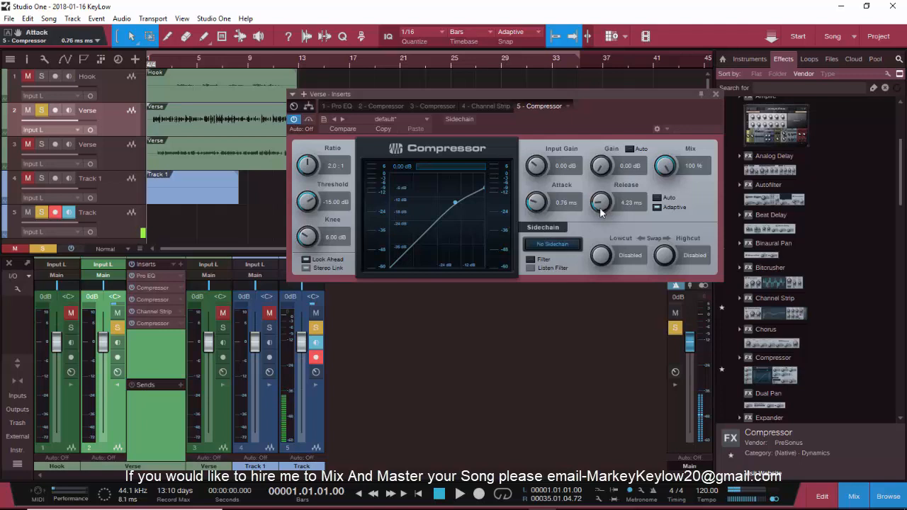
pyautogui.moveTo(601, 213); pyautogui.dragTo(602, 202)
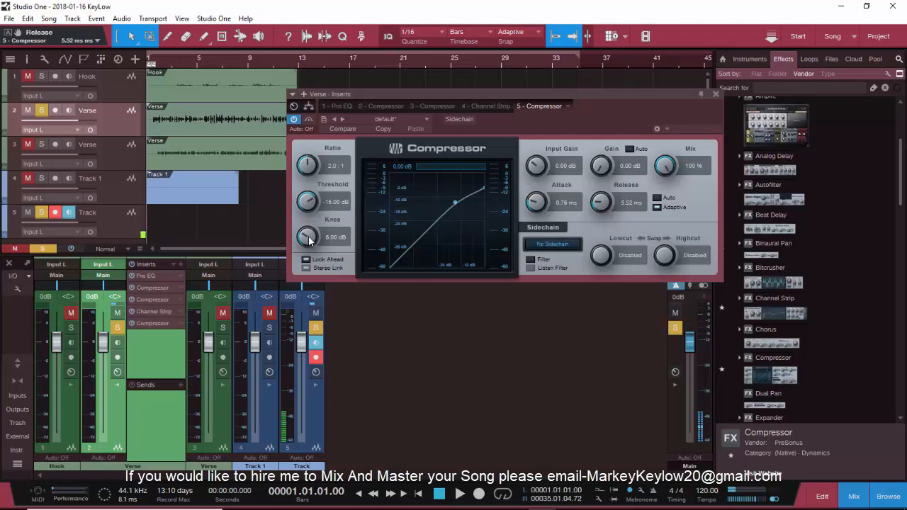
pyautogui.moveTo(310, 163); pyautogui.dragTo(304, 132)
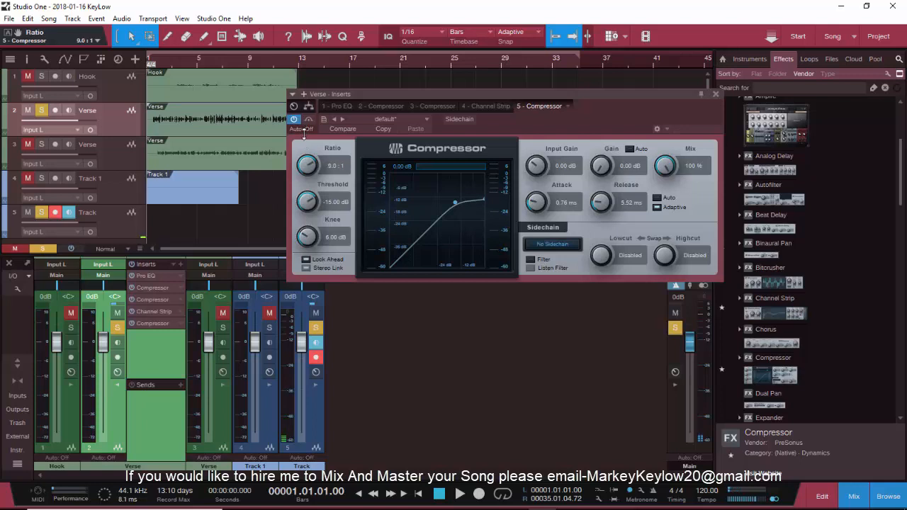
# During playback, set the new Compressor's threshold to -17.64 dB, knee to 7.89 dB and gain to 3.36 dB, and close its window.
pyautogui.press('space')
pyautogui.moveTo(309, 204)
pyautogui.mouseDown()
pyautogui.moveTo(307, 219)
pyautogui.moveTo(307, 208)
pyautogui.mouseUp()
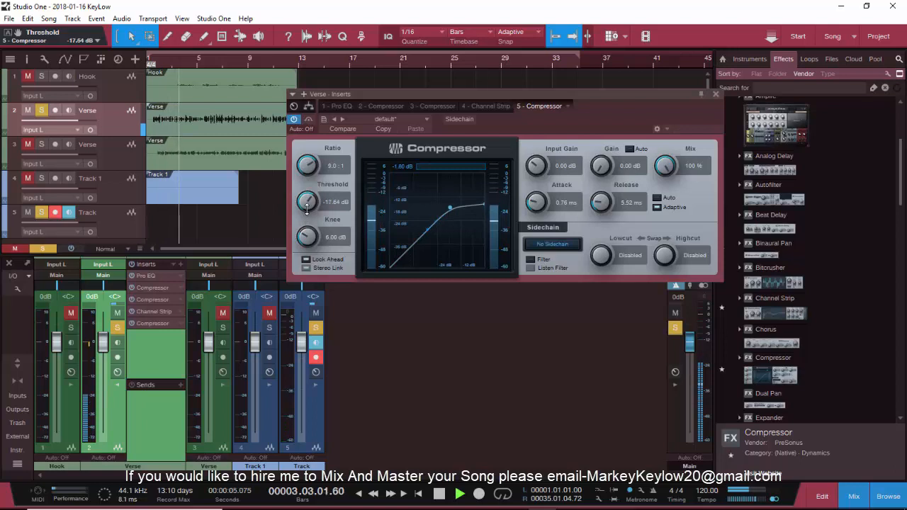
pyautogui.moveTo(303, 235); pyautogui.dragTo(300, 222)
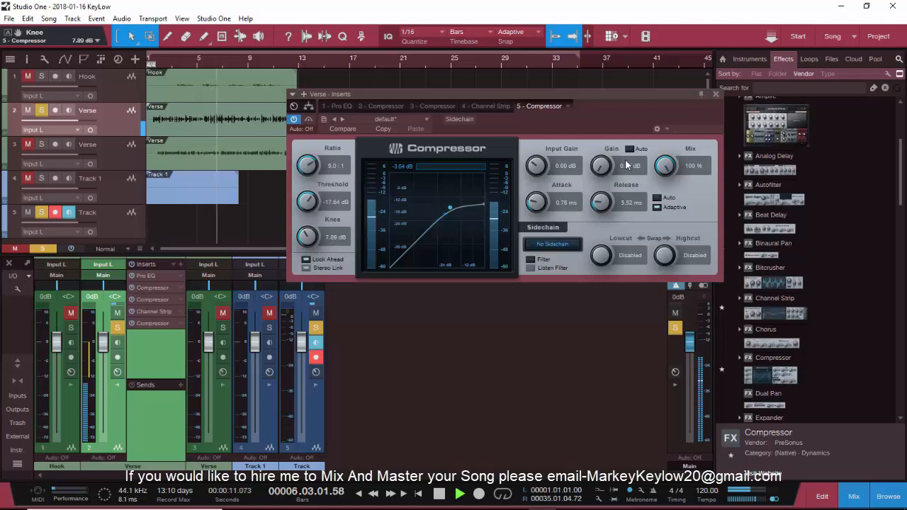
pyautogui.moveTo(600, 165); pyautogui.dragTo(592, 155)
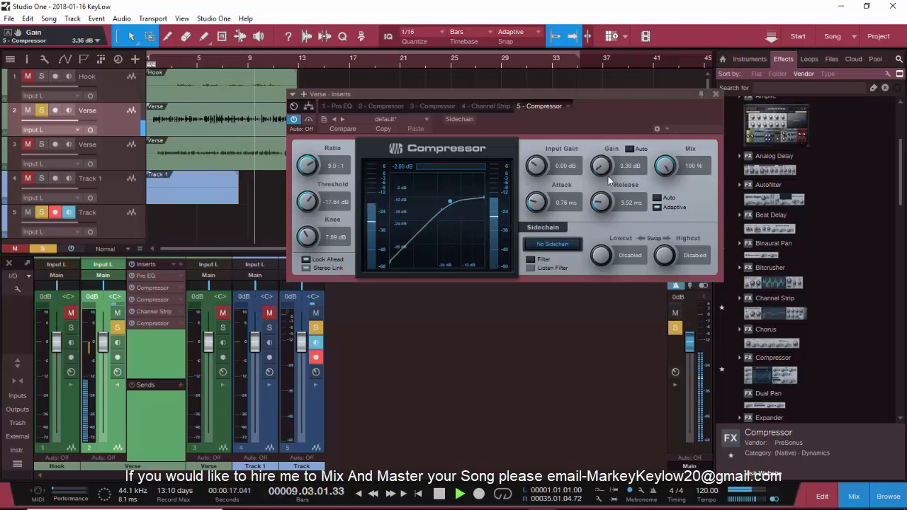
pyautogui.click(715, 95)
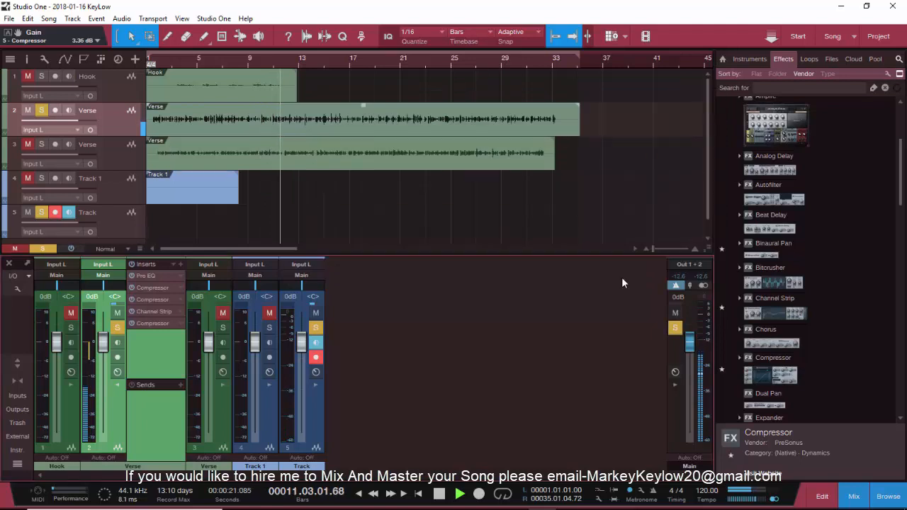
pyautogui.press('space')
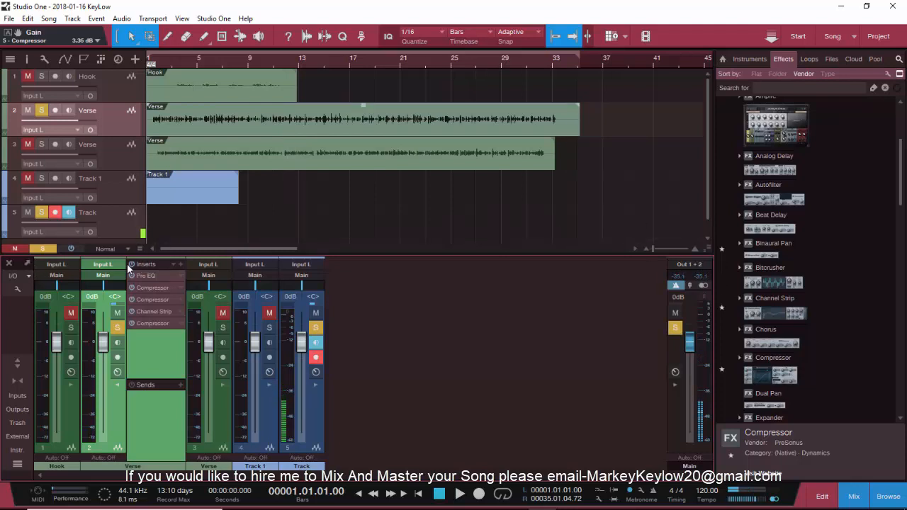
# Play the Verse from the start to compare its sound with all inserts active and bypassed, leaving the inserts active.
pyautogui.press('space')
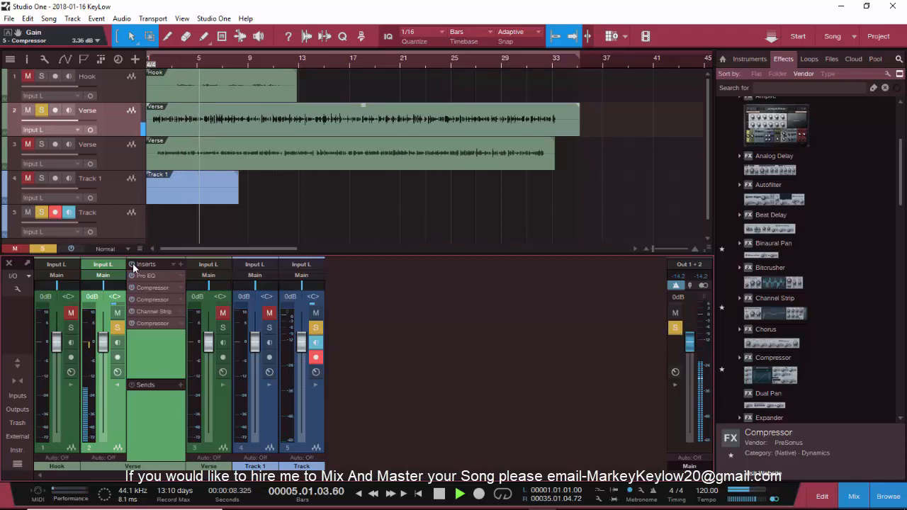
pyautogui.press('space')
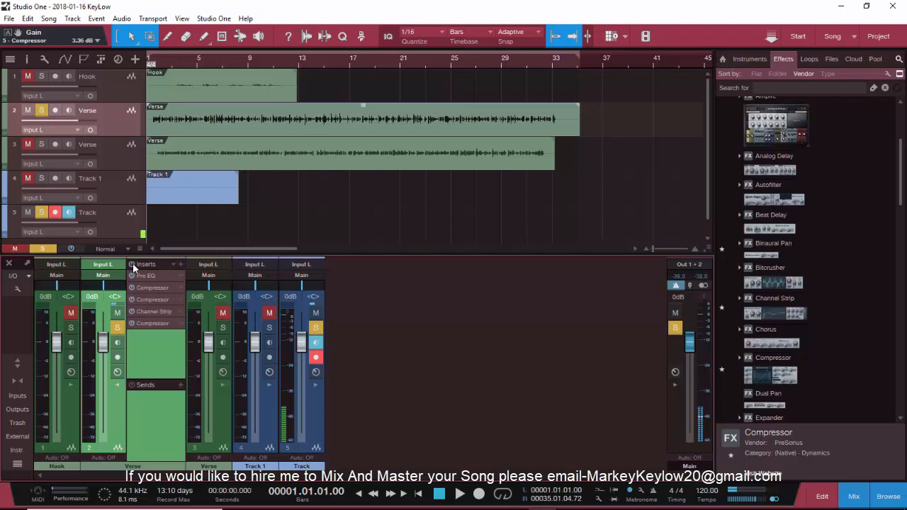
pyautogui.press('space')
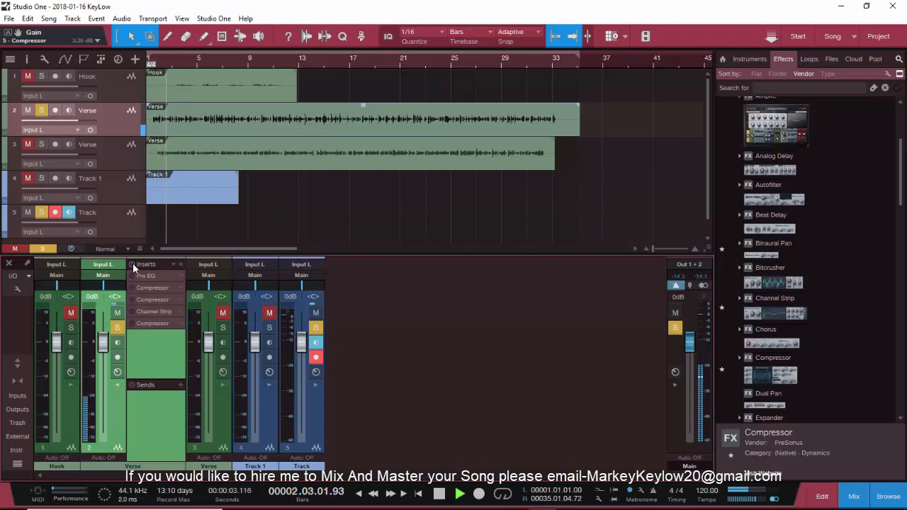
pyautogui.press('space')
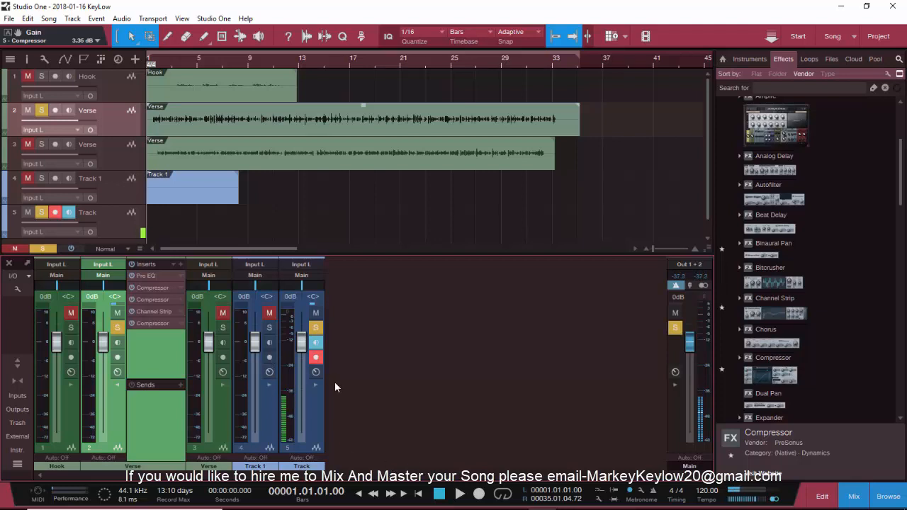
pyautogui.click(543, 499)
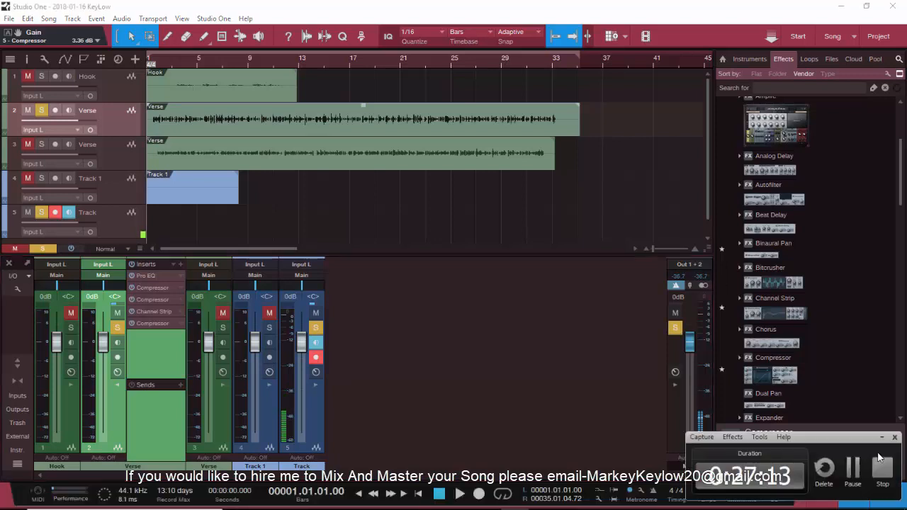
pyautogui.click(513, 416)
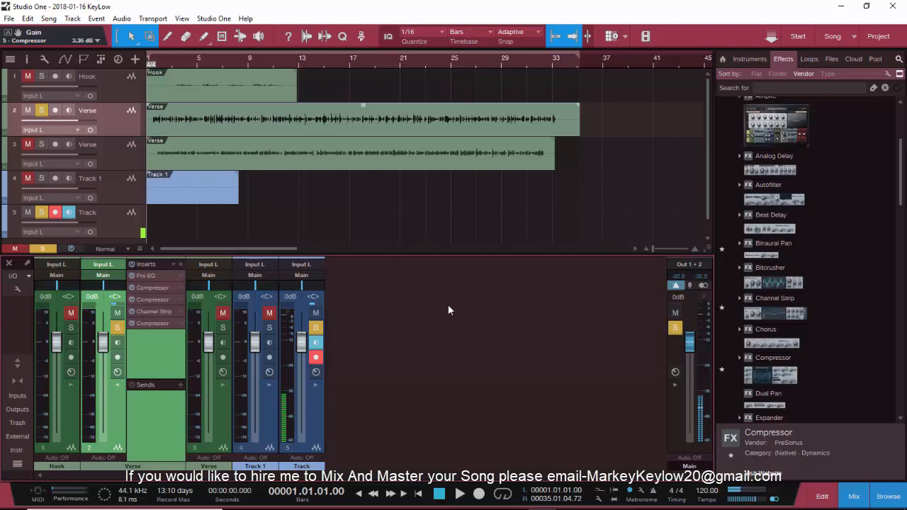
# Play the beginning of the Verse briefly with its inserts active, and stop playback.
pyautogui.press('space')
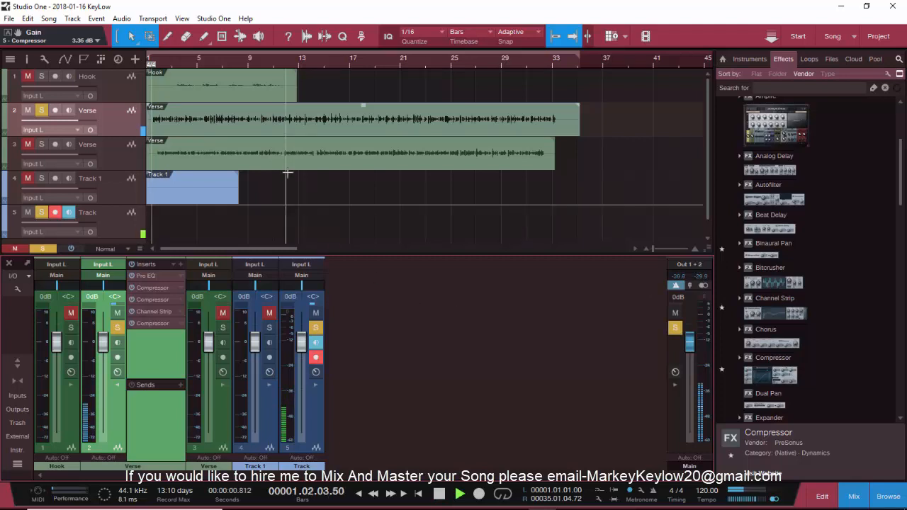
pyautogui.press('space')
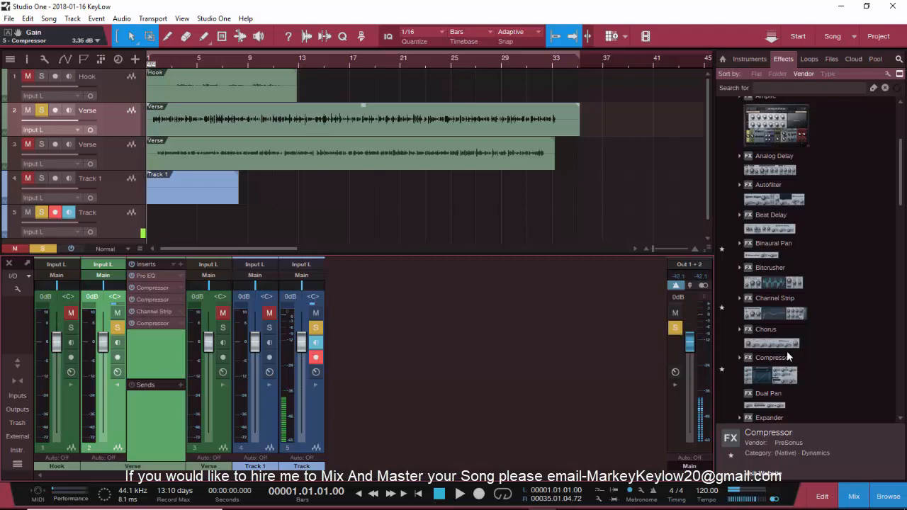
# Find Room Reverb among the PreSonus effects and add it to the Verse channel as a send effect.
pyautogui.scroll(3, 790, 350)
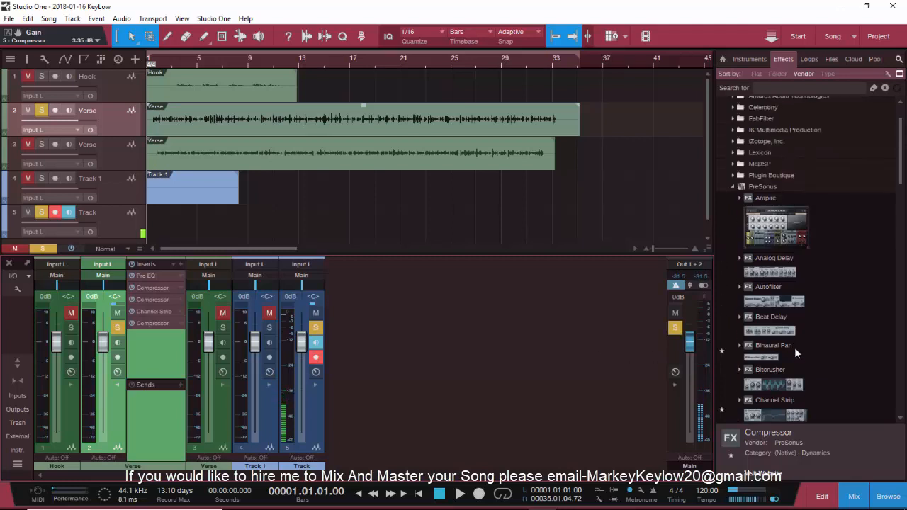
pyautogui.scroll(-3, 795, 348)
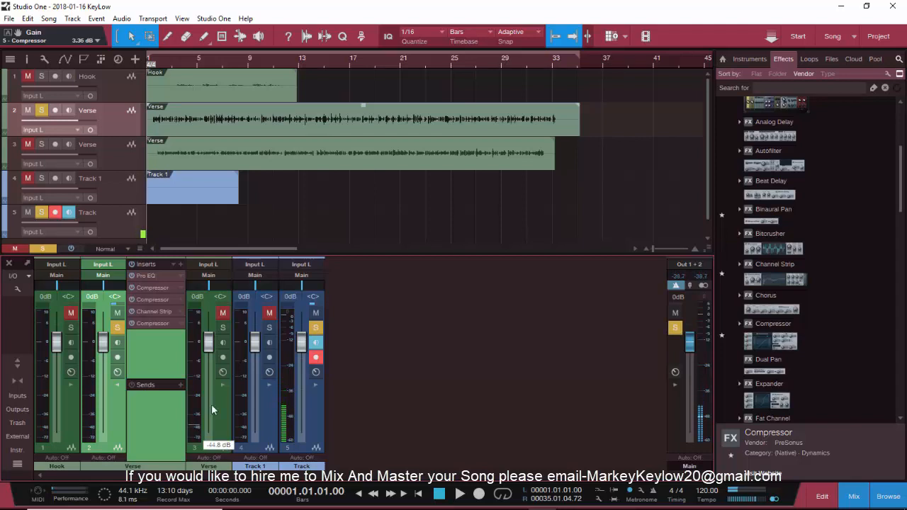
pyautogui.scroll(2, 785, 377)
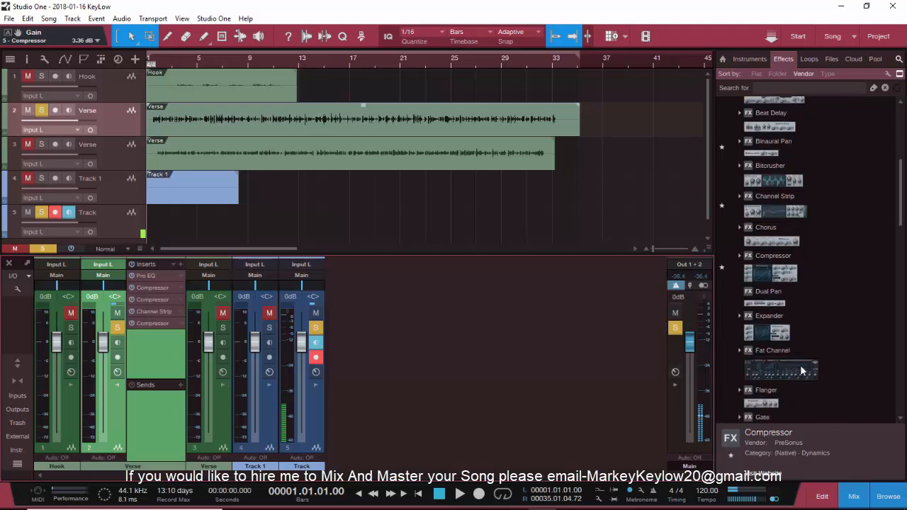
pyautogui.scroll(-10, 800, 365)
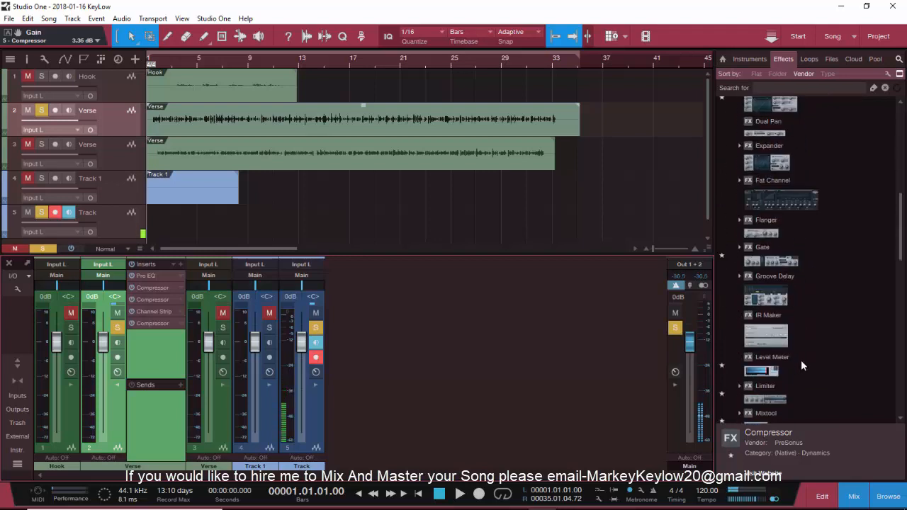
pyautogui.scroll(-6, 801, 366)
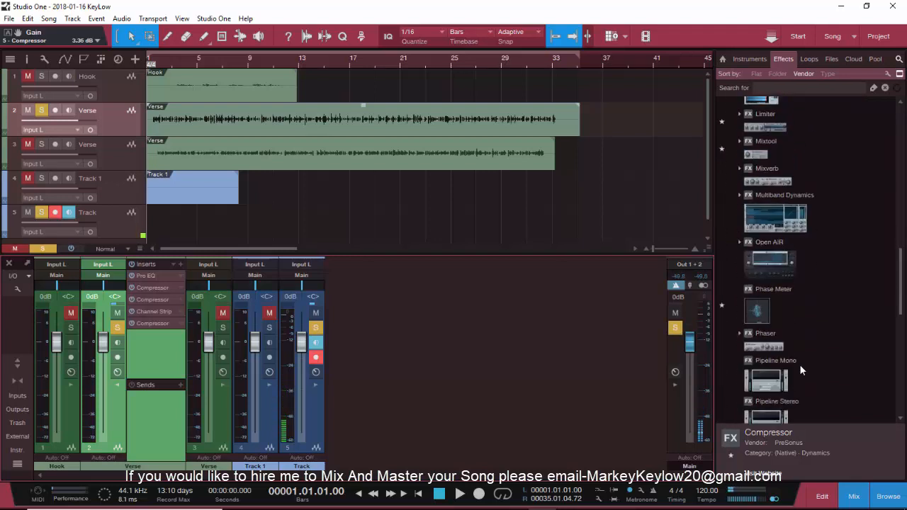
pyautogui.scroll(-6, 799, 364)
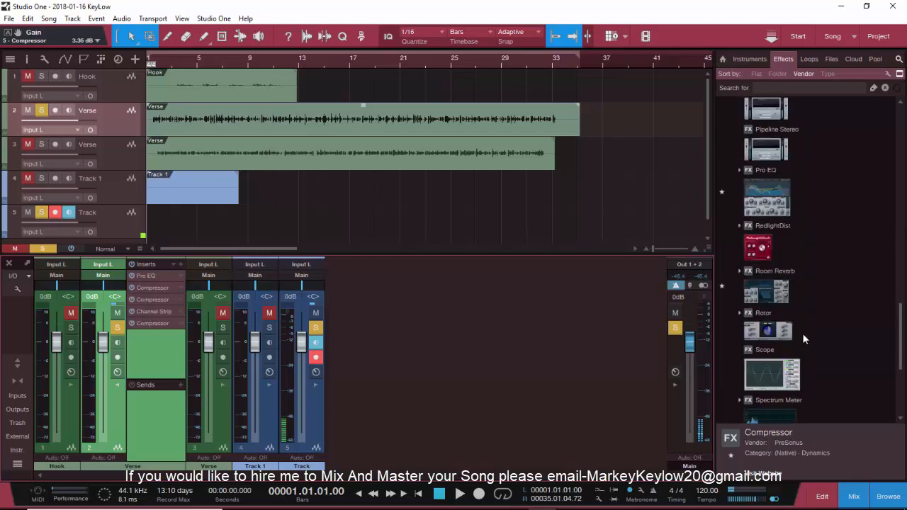
pyautogui.moveTo(785, 292); pyautogui.dragTo(145, 420)
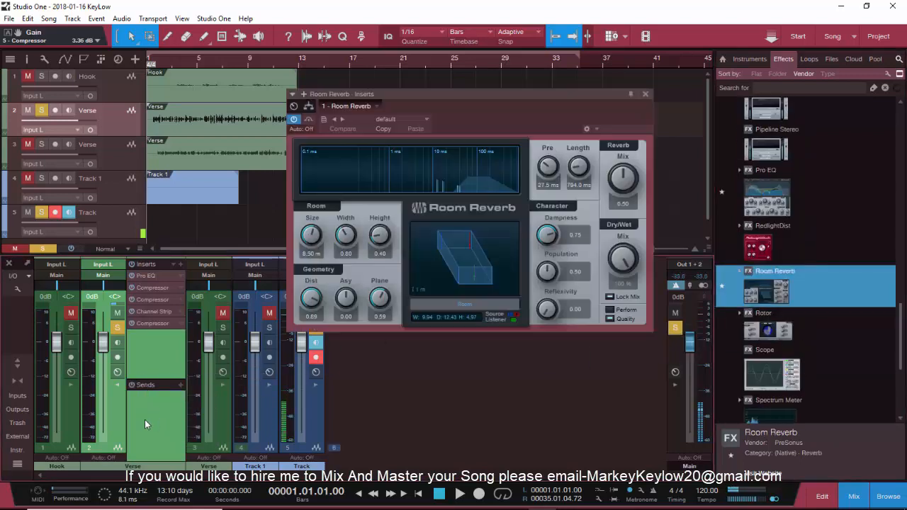
# During playback, audition Room Reverb presets including Catacombs, Public Bathroom and Concert Hall, and load Flat Plate.
pyautogui.press('space')
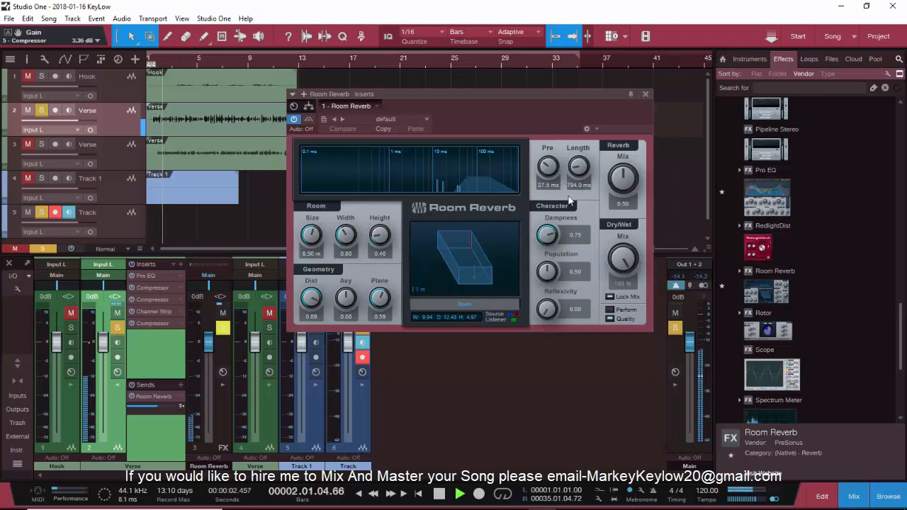
pyautogui.click(412, 118)
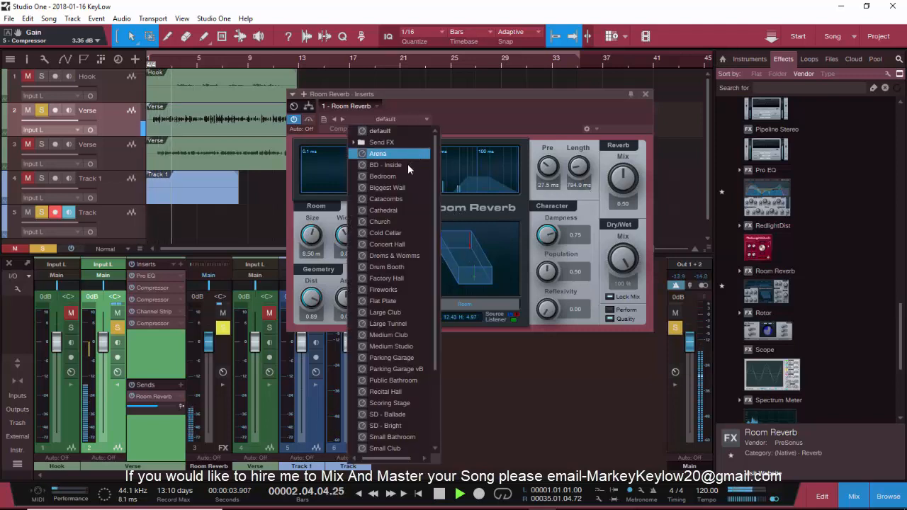
pyautogui.click(408, 212)
pyautogui.click(398, 200)
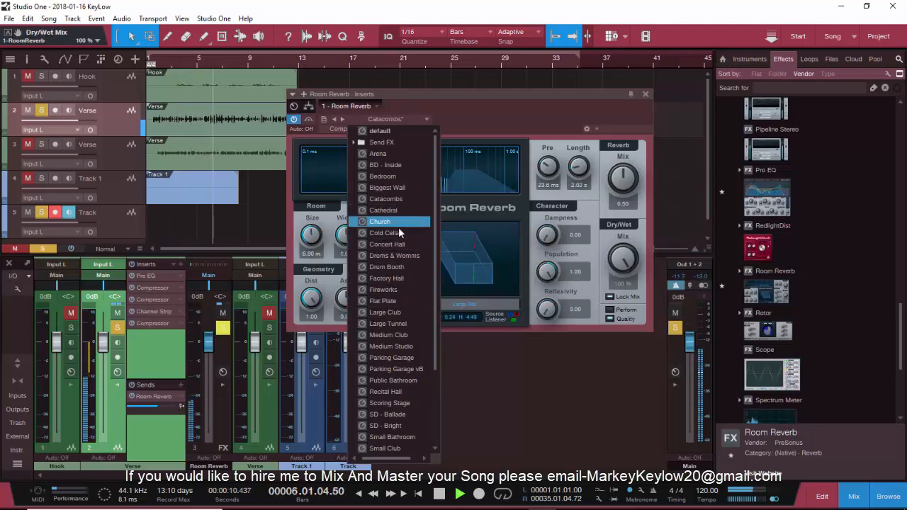
pyautogui.click(392, 380)
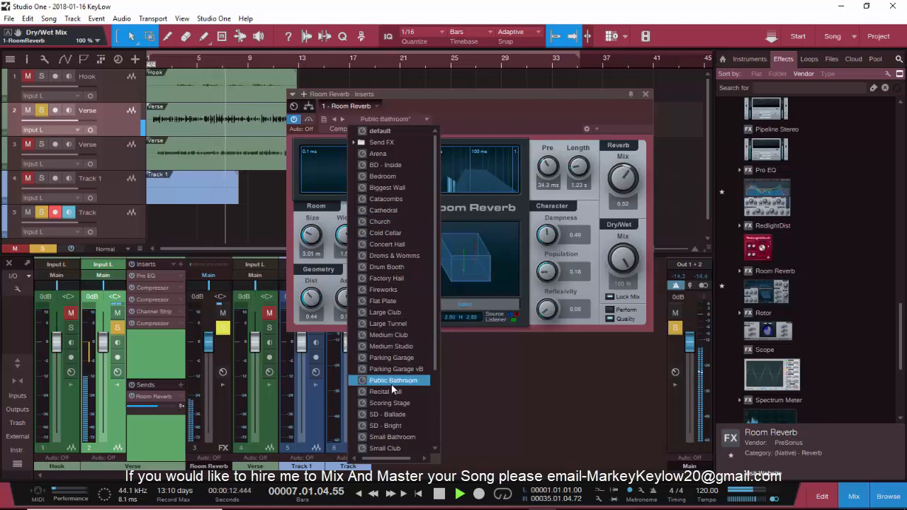
pyautogui.click(391, 302)
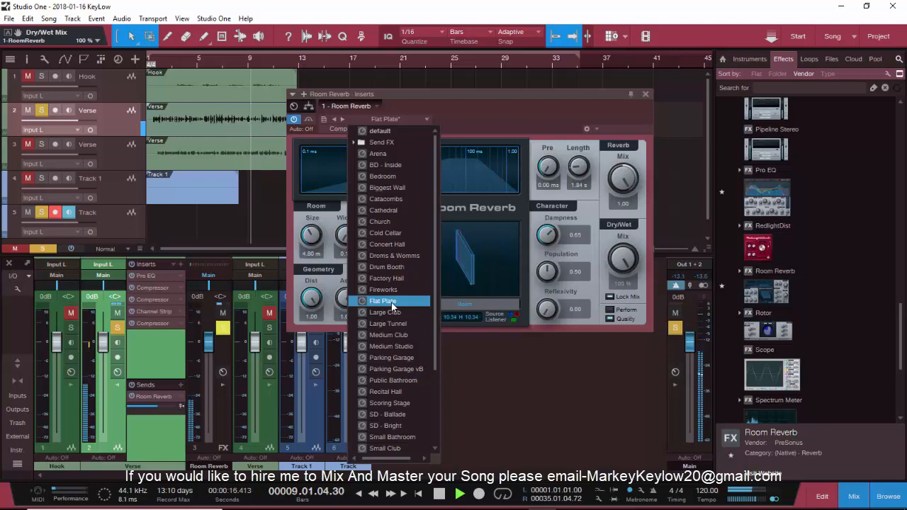
pyautogui.click(397, 244)
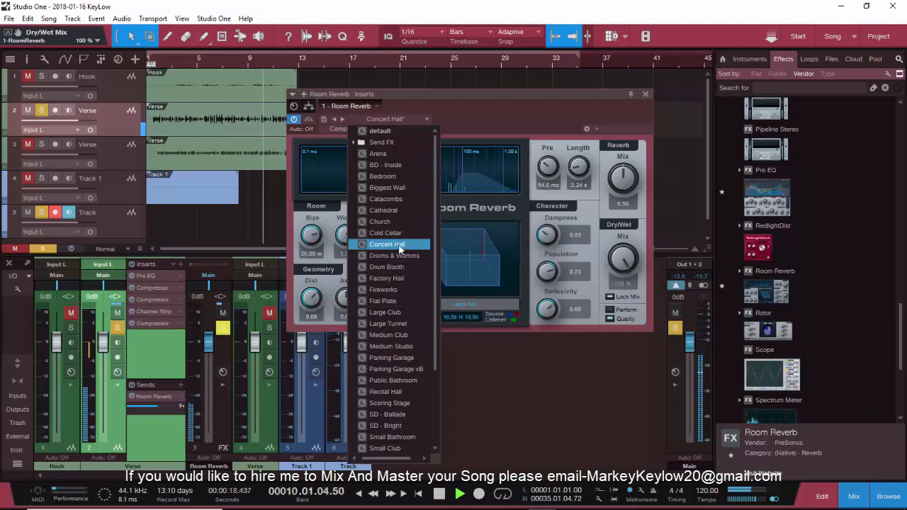
pyautogui.click(386, 301)
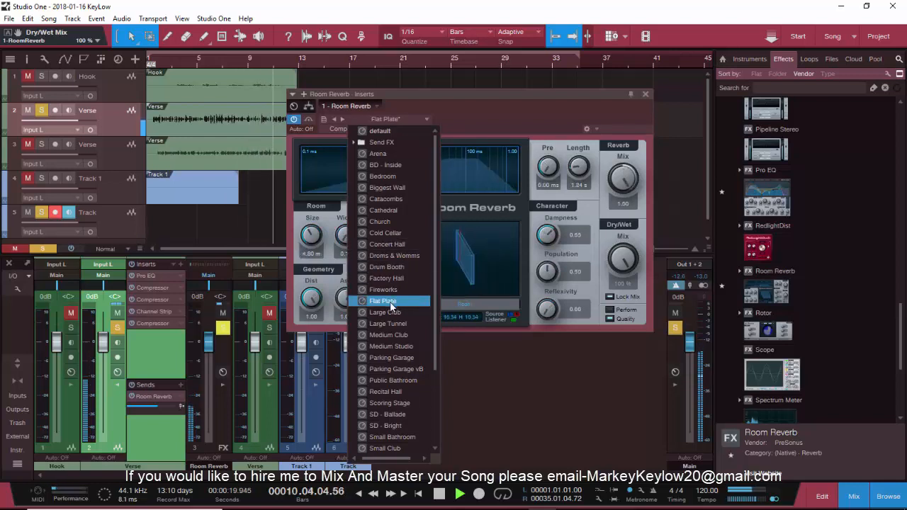
pyautogui.click(518, 120)
pyautogui.press('space')
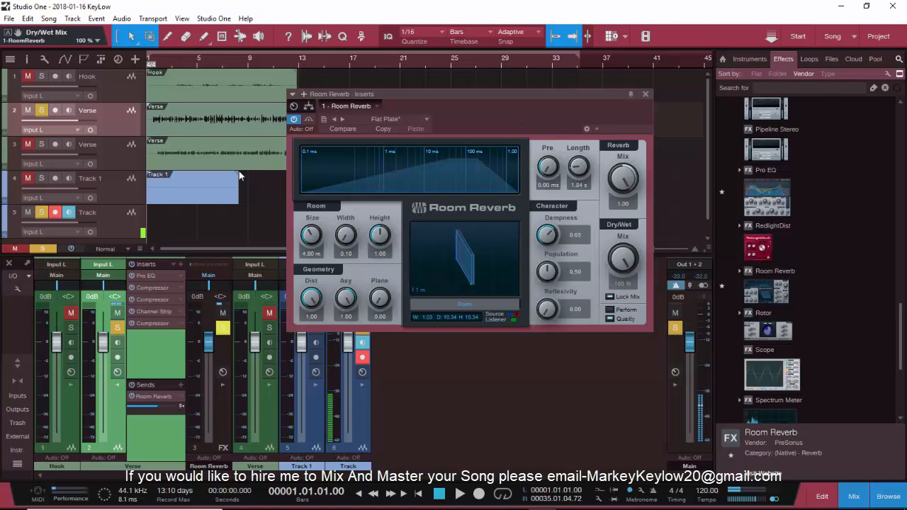
pyautogui.click(386, 119)
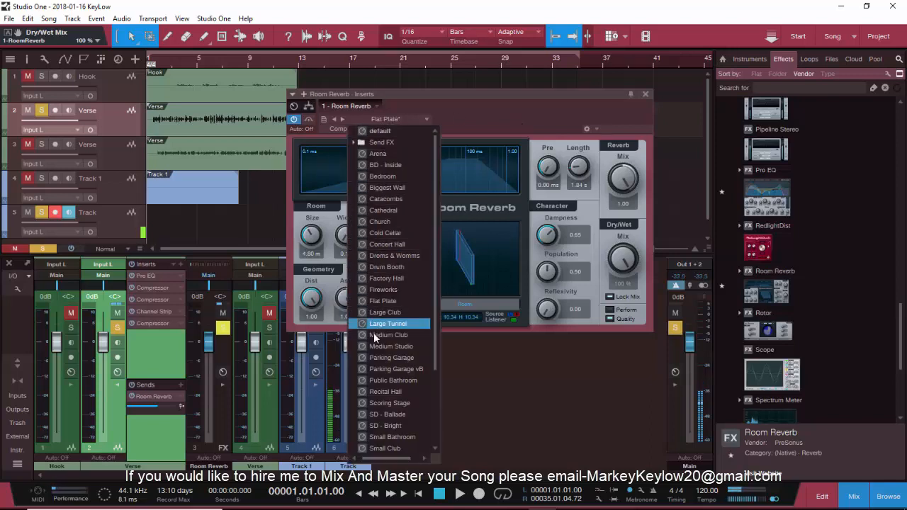
pyautogui.click(497, 119)
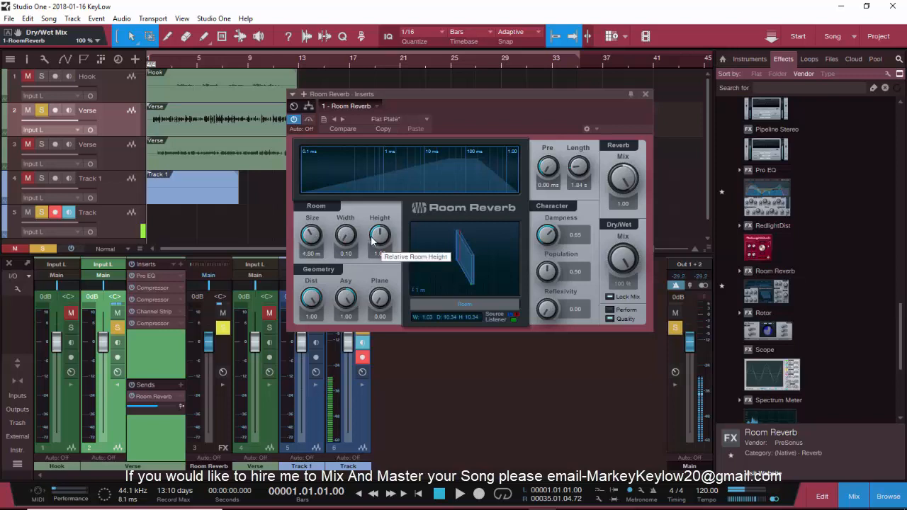
# Try different relative room heights on the Room Reverb while playing the Verse, and set the height to 1.24.
pyautogui.moveTo(382, 238); pyautogui.dragTo(468, 234)
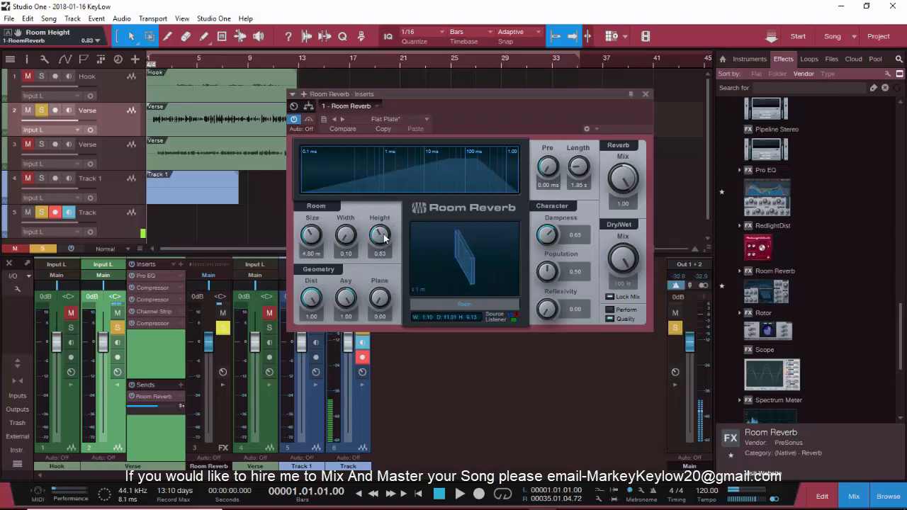
pyautogui.moveTo(383, 238); pyautogui.dragTo(377, 192)
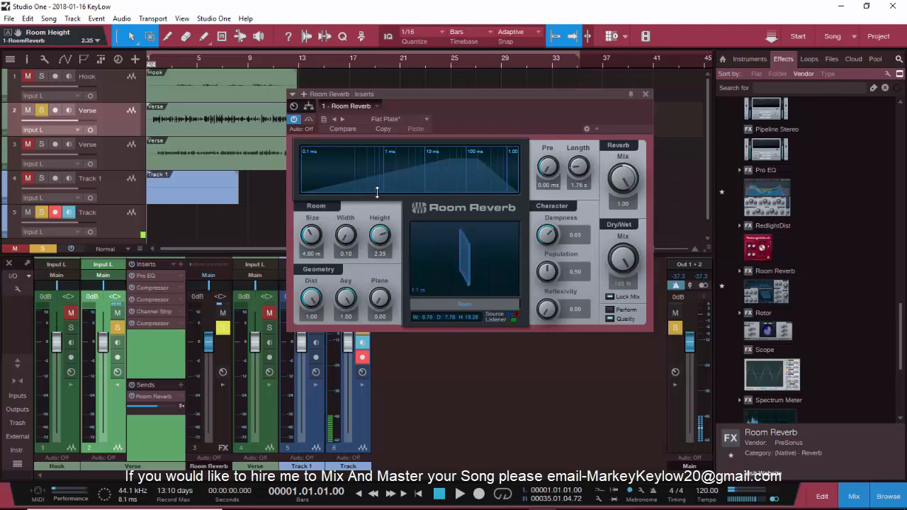
pyautogui.press('space')
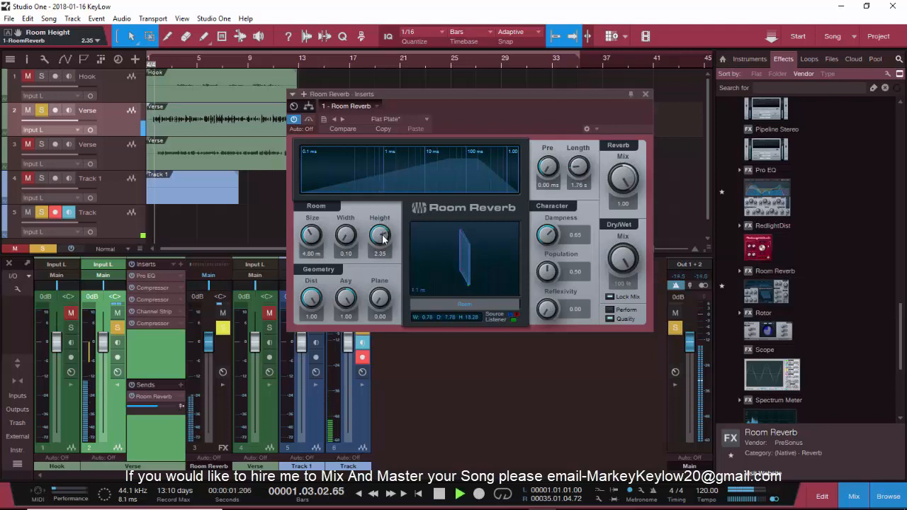
pyautogui.moveTo(383, 239)
pyautogui.mouseDown()
pyautogui.moveTo(378, 197)
pyautogui.moveTo(380, 247)
pyautogui.mouseUp()
pyautogui.press('space')
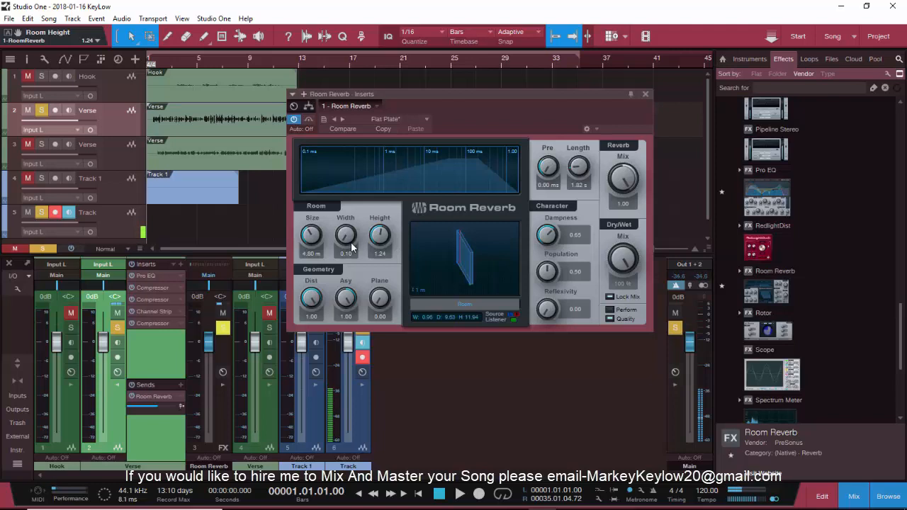
# Try out the Room Reverb's relative room width while playing the Verse, leaving it at 0.10.
pyautogui.moveTo(352, 246); pyautogui.dragTo(330, 283)
pyautogui.press('space')
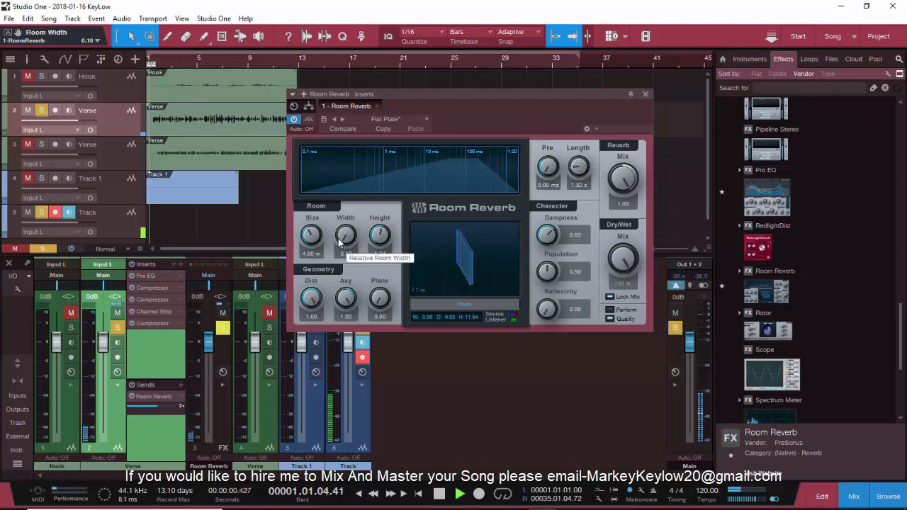
pyautogui.moveTo(340, 239); pyautogui.dragTo(350, 271)
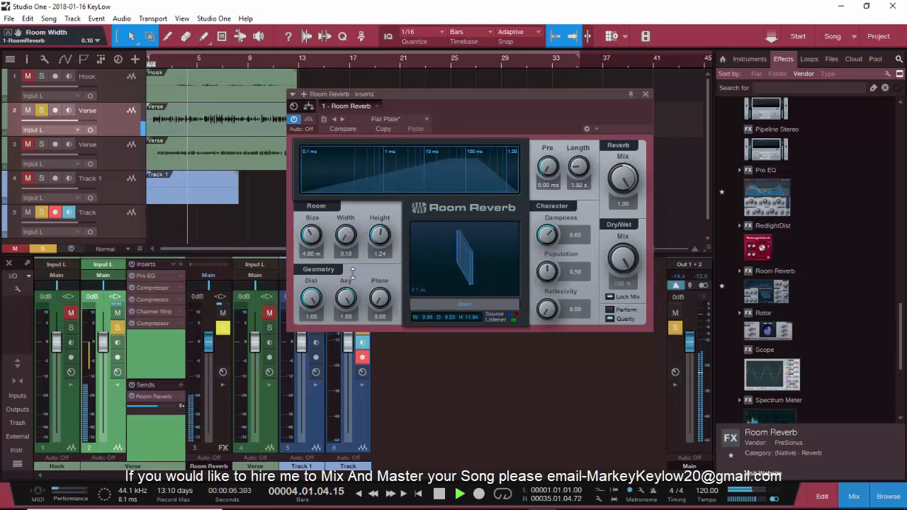
pyautogui.press('space')
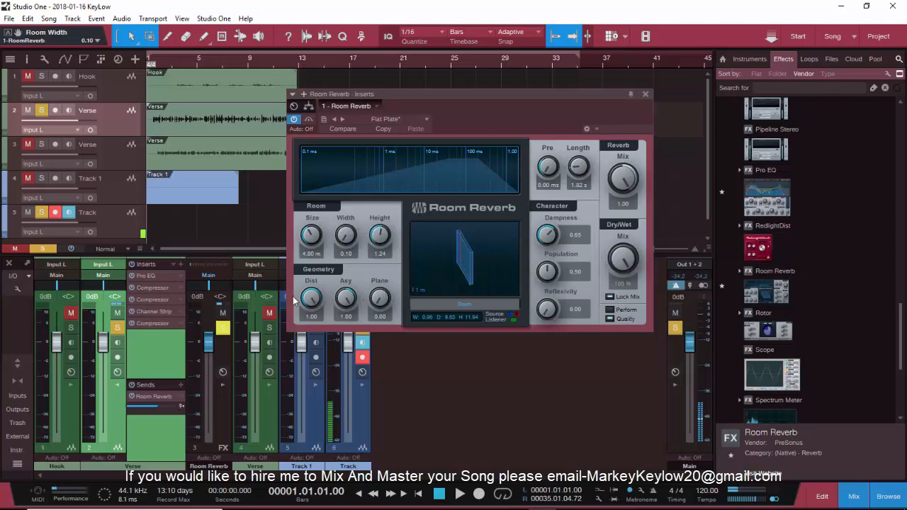
# Try out the reverb's Dist, Asy and Plane geometry settings during playback, leaving them at 1.00, 1.00 and 0.00.
pyautogui.press('space')
pyautogui.moveTo(311, 298); pyautogui.dragTo(300, 255)
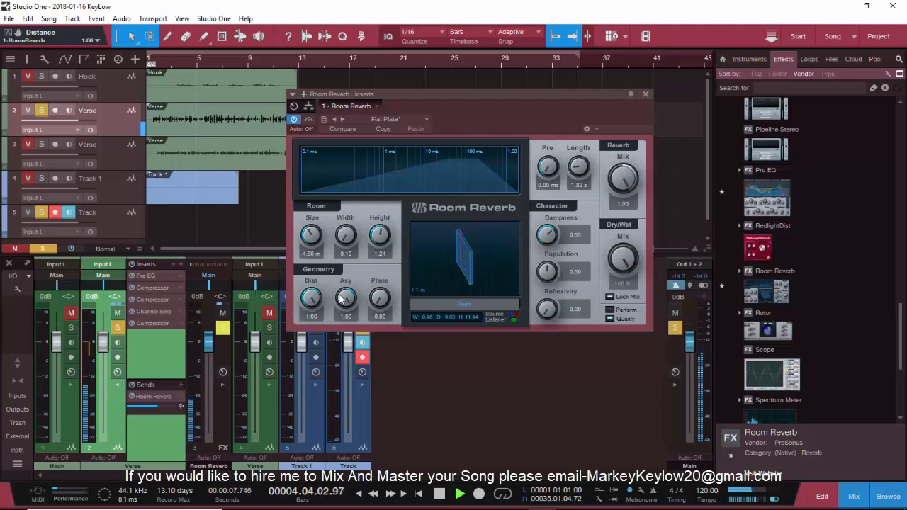
pyautogui.moveTo(346, 298); pyautogui.dragTo(398, 294)
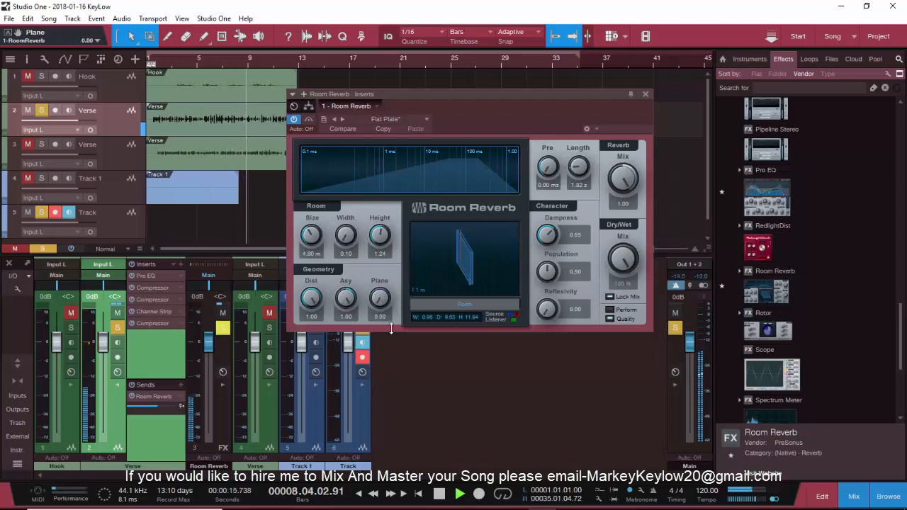
pyautogui.press('space')
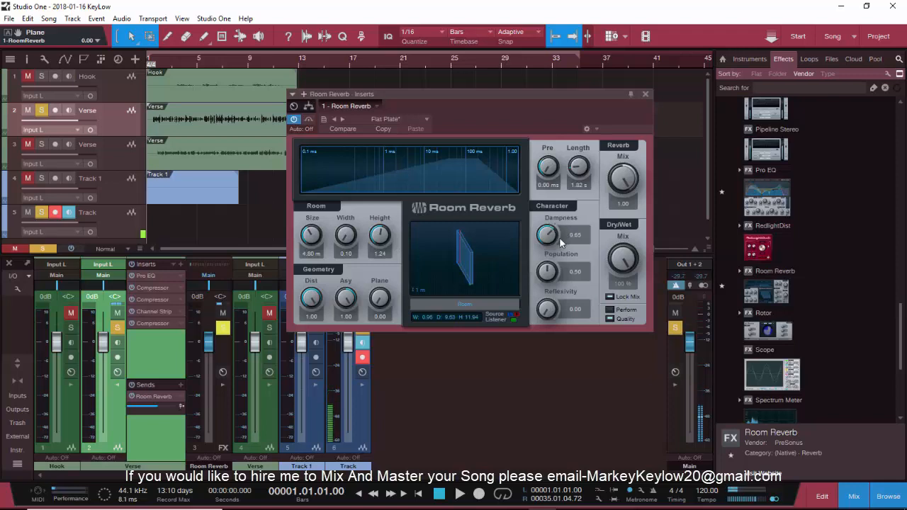
# Play the Verse to compare the Room Reverb with its dampness at 1.00 and at 0.08.
pyautogui.press('space')
pyautogui.moveTo(560, 242); pyautogui.dragTo(557, 182)
pyautogui.press('space')
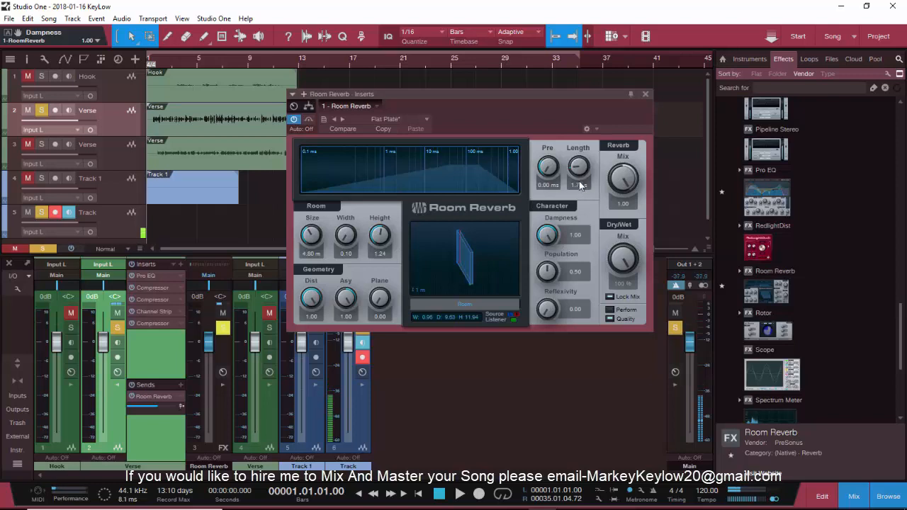
pyautogui.press('space')
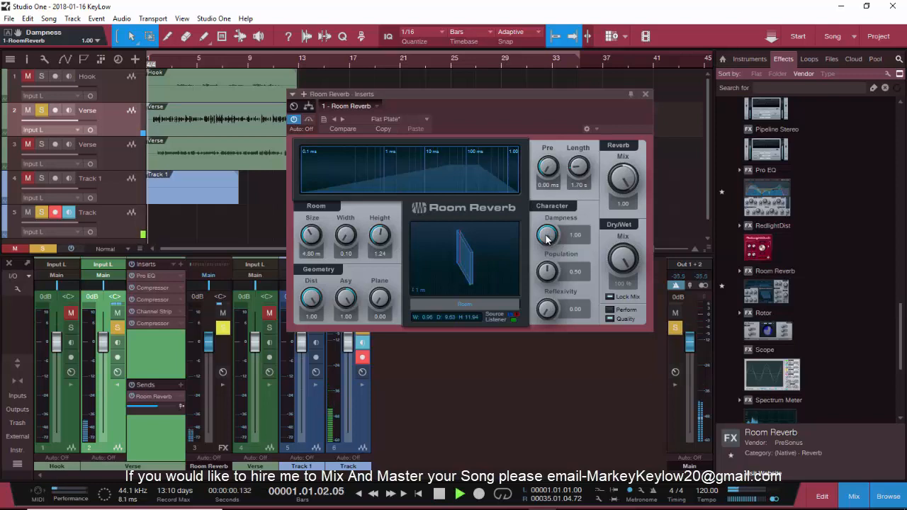
pyautogui.moveTo(546, 240); pyautogui.dragTo(544, 339)
pyautogui.press('space')
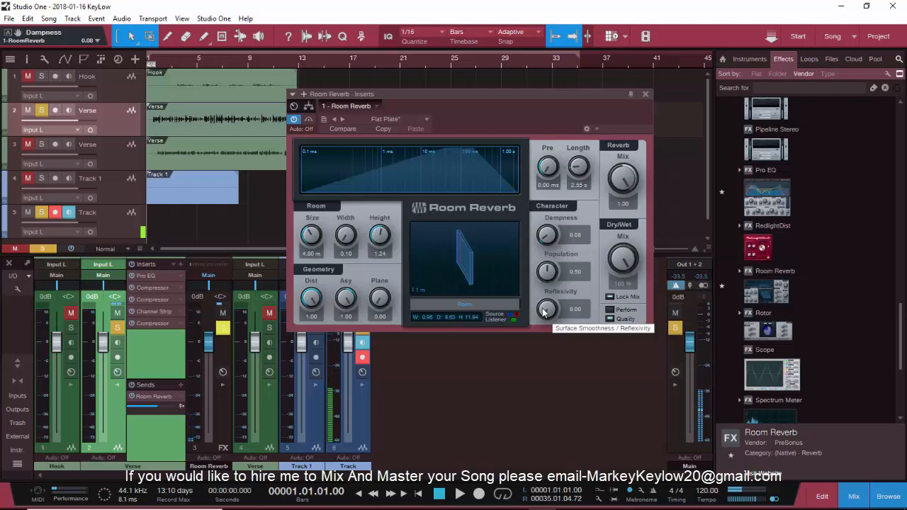
pyautogui.press('space')
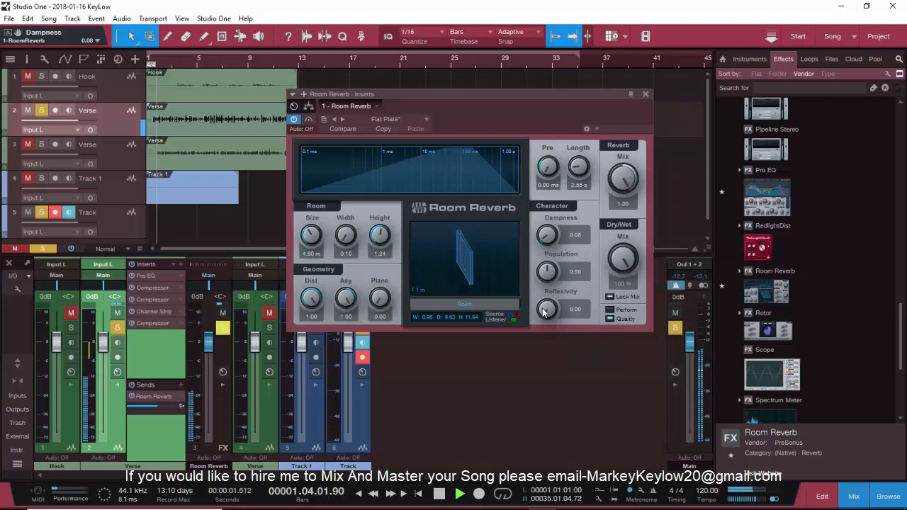
pyautogui.press('space')
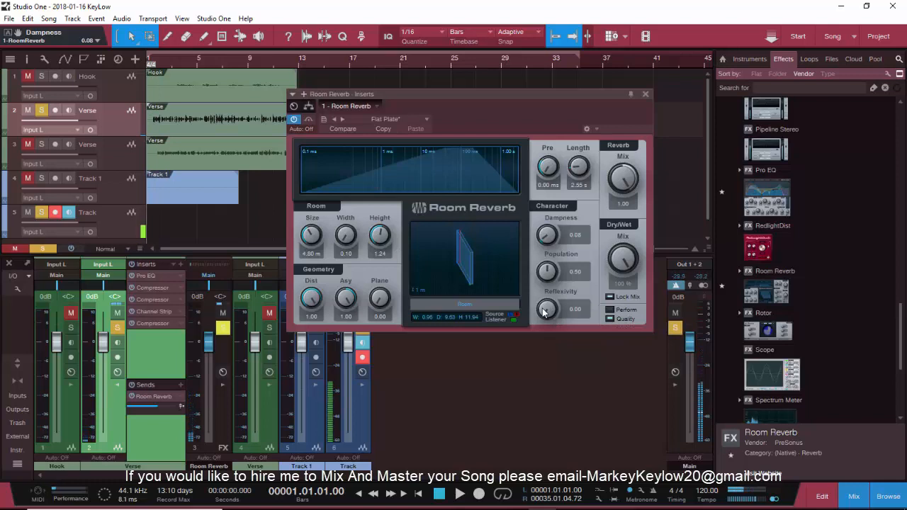
# Audition the beginning of the Verse with dampness back at 1.00, and set the dampness to 0.00.
pyautogui.moveTo(550, 241); pyautogui.dragTo(552, 128)
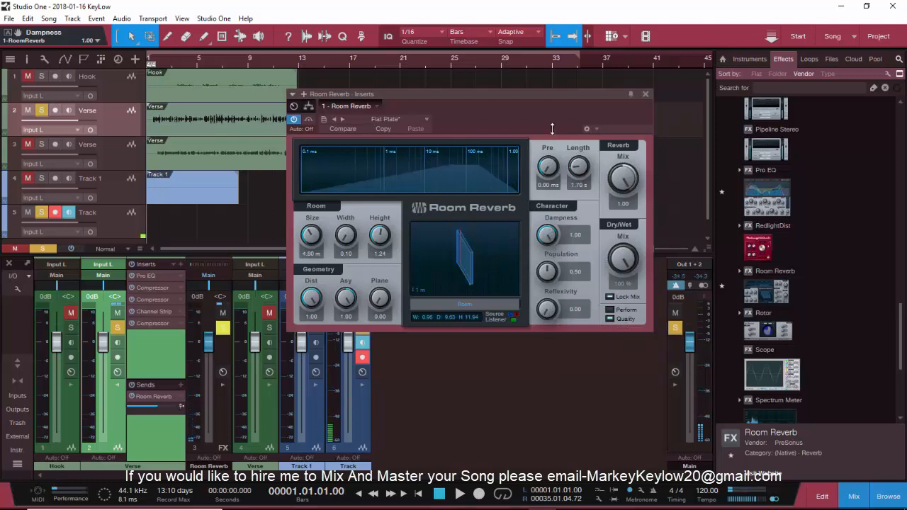
pyautogui.press('space')
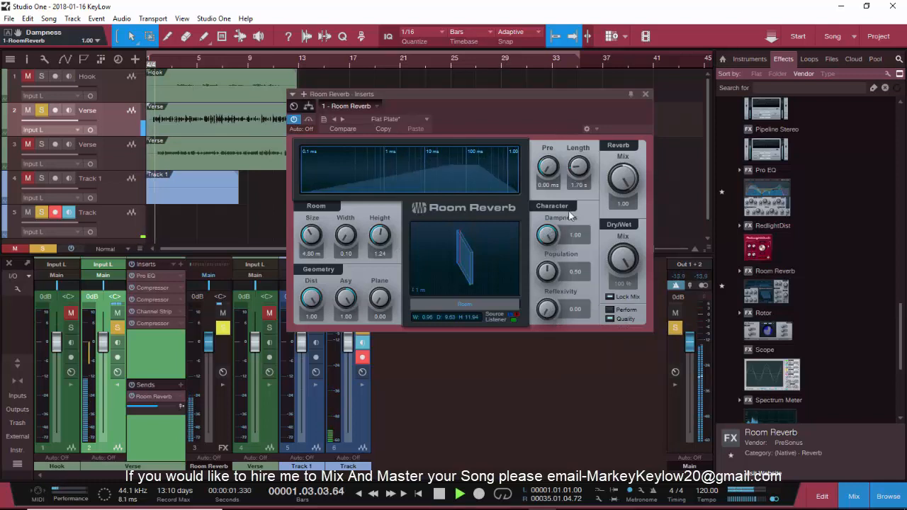
pyautogui.press('space')
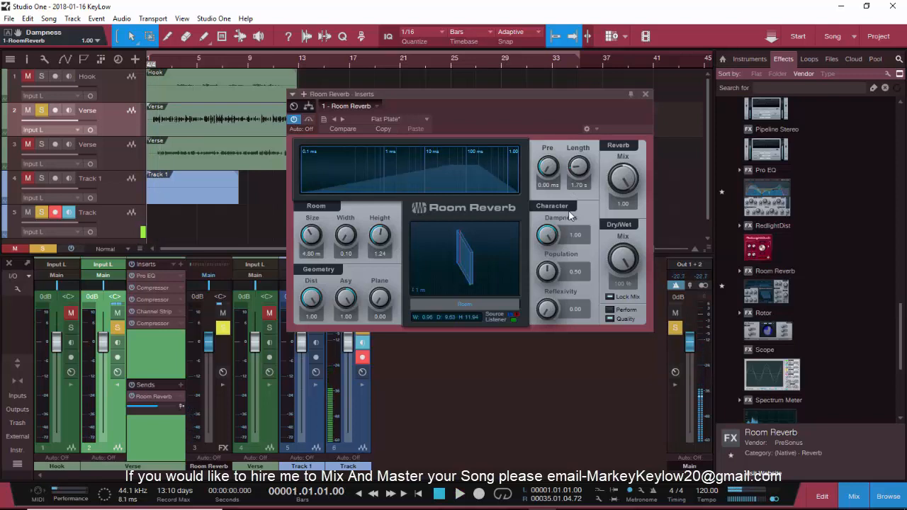
pyautogui.moveTo(550, 237); pyautogui.dragTo(545, 287)
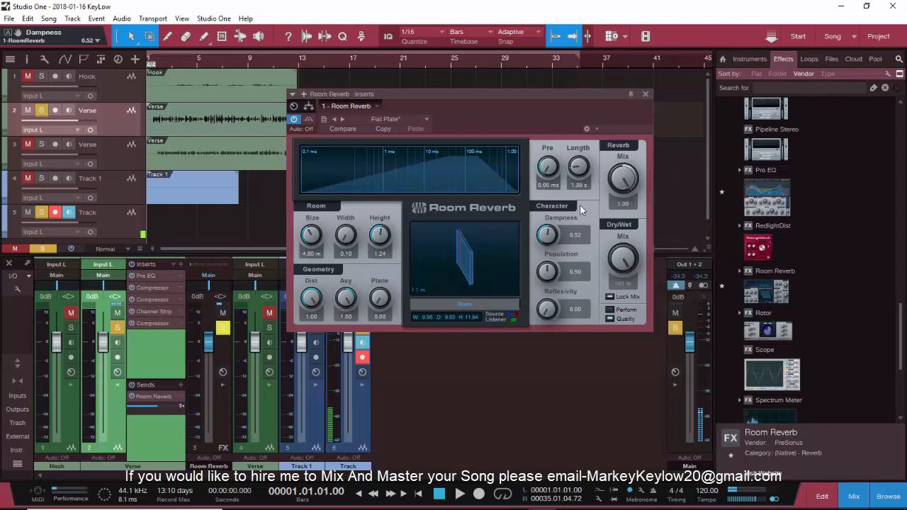
pyautogui.moveTo(543, 242); pyautogui.dragTo(528, 324)
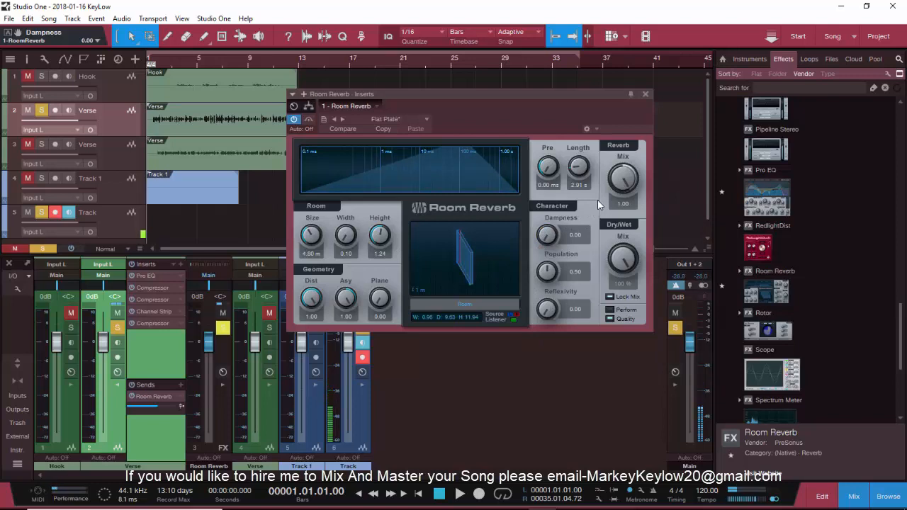
# Play the Verse with the Reverb Mix lowered to 0.20, stop playback, and return the mix to 1.00.
pyautogui.press('space')
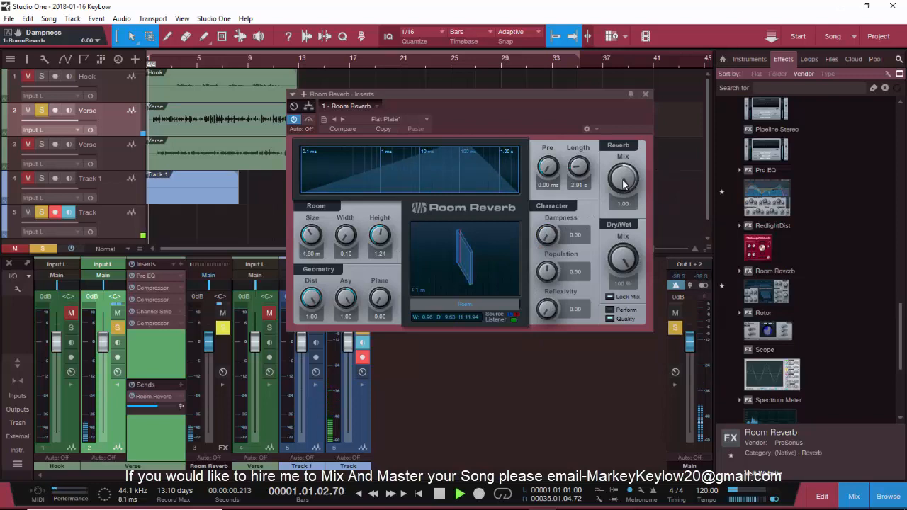
pyautogui.moveTo(623, 183); pyautogui.dragTo(610, 256)
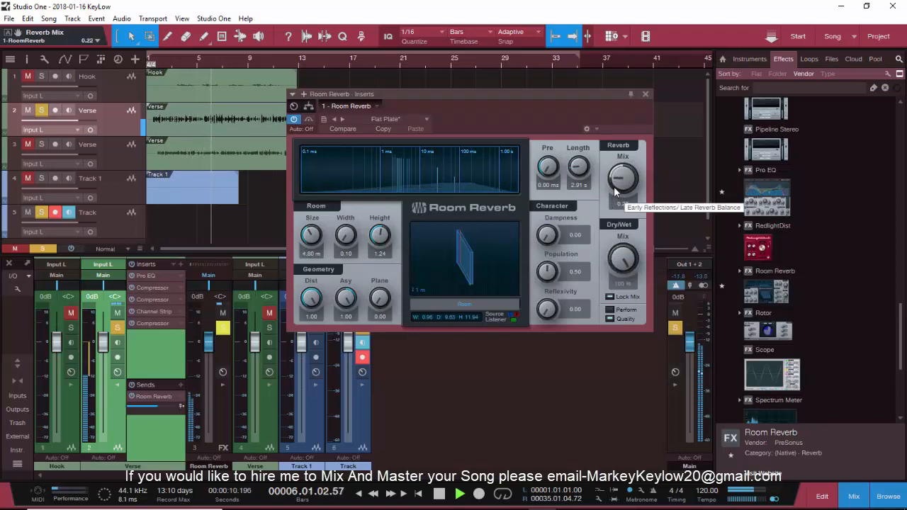
pyautogui.moveTo(614, 186)
pyautogui.mouseDown()
pyautogui.moveTo(620, 134)
pyautogui.moveTo(622, 200)
pyautogui.mouseUp()
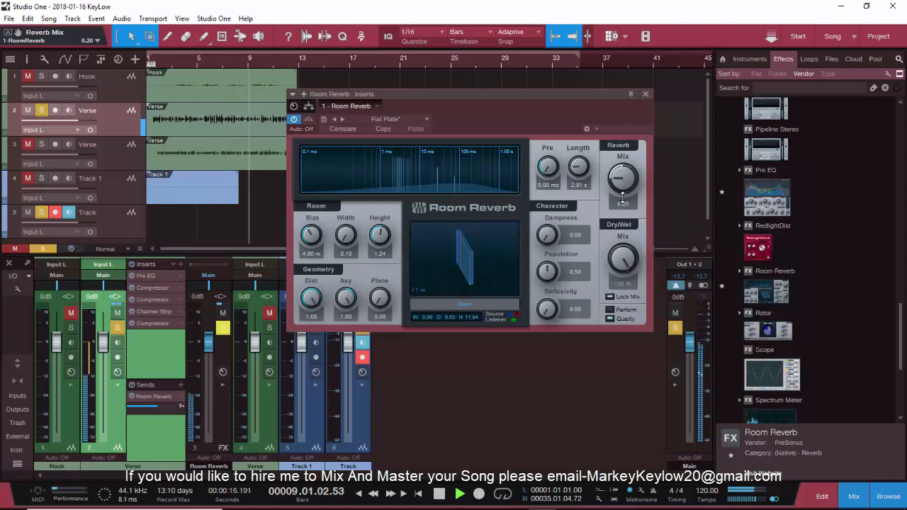
pyautogui.press('space')
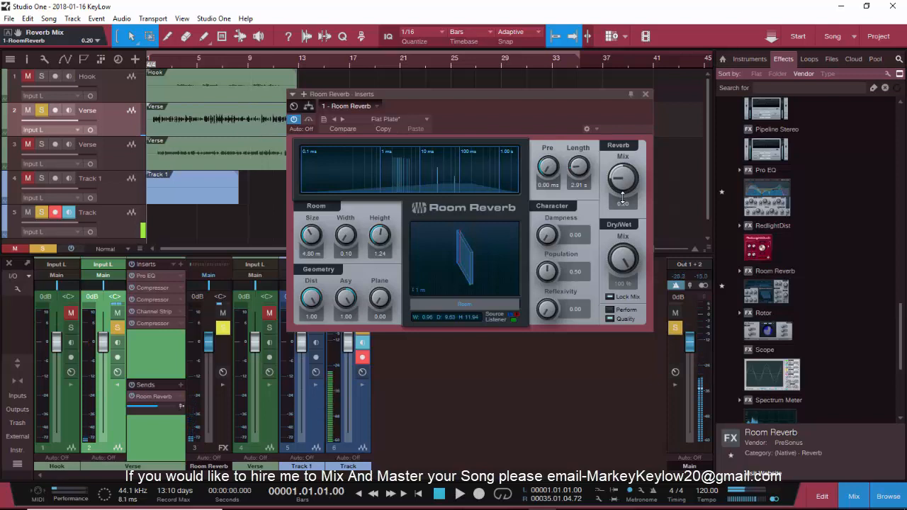
pyautogui.moveTo(622, 201); pyautogui.dragTo(627, 129)
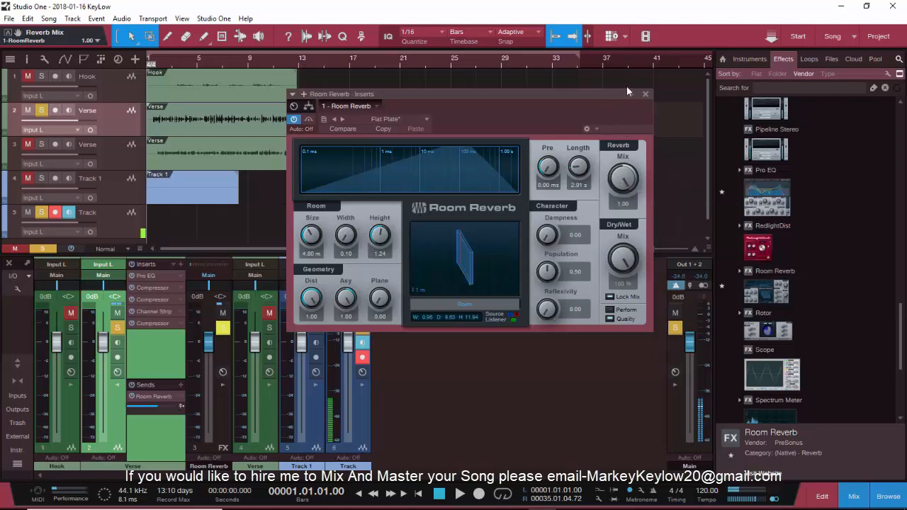
# Play the opening of the Verse with the Room Reverb's dampness at 0.00 and its Reverb Mix at 1.00.
pyautogui.press('space')
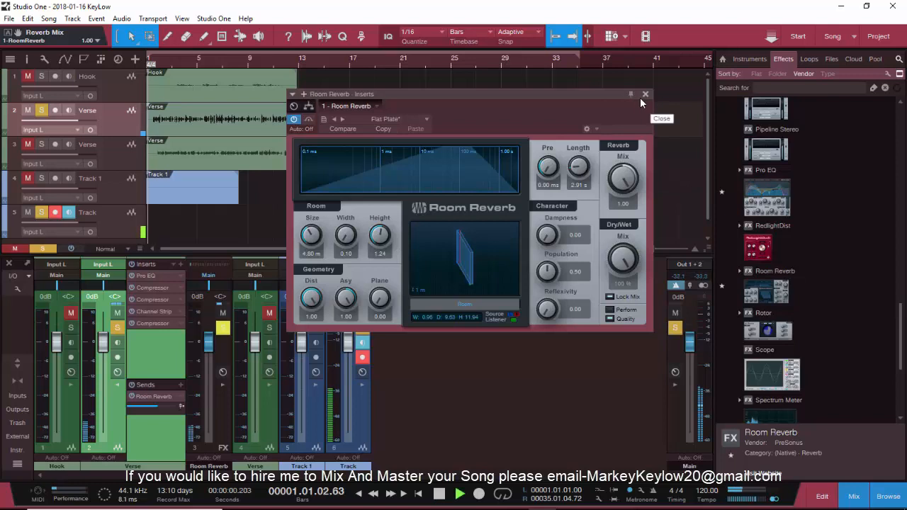
pyautogui.press('space')
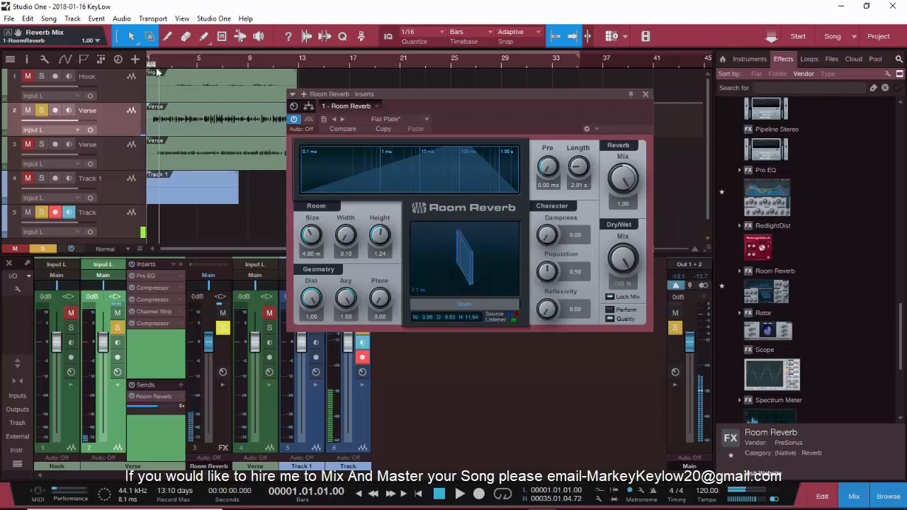
pyautogui.scroll(5, 161, 64)
pyautogui.click(171, 250)
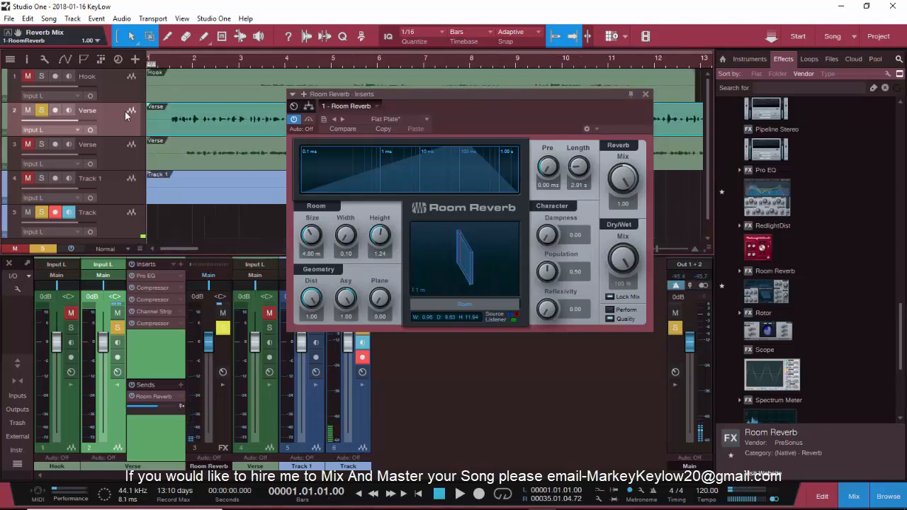
# Open the Verse's last Compressor, play the Verse's opening bars, and close the effect window.
pyautogui.moveTo(148, 129); pyautogui.dragTo(171, 137)
pyautogui.click(199, 132)
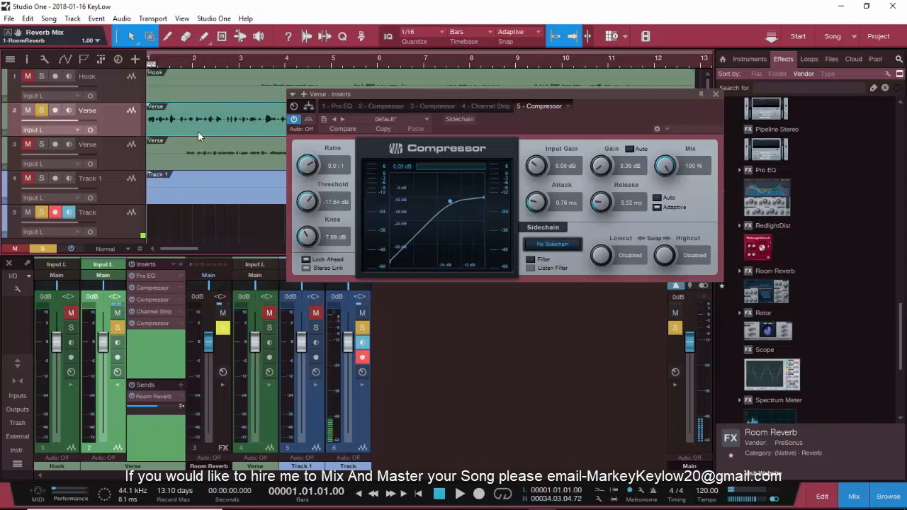
pyautogui.press('space')
pyautogui.press('space')
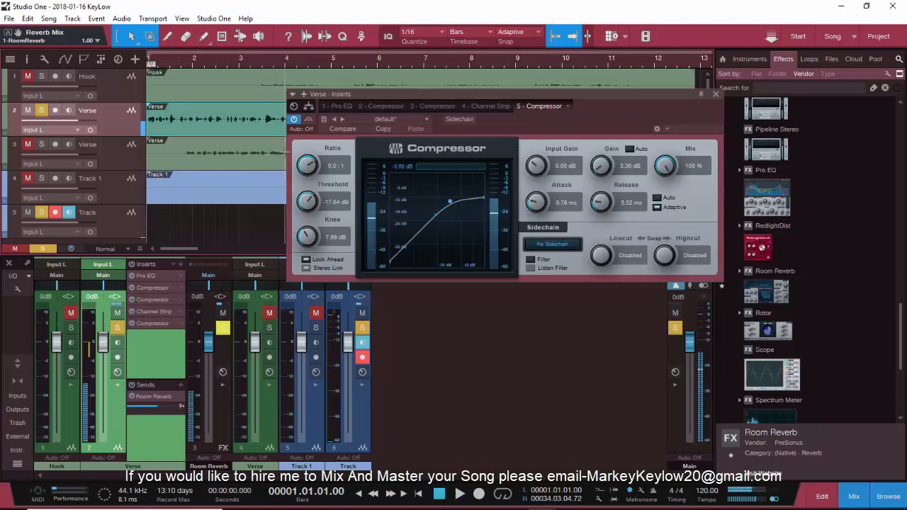
pyautogui.click(716, 94)
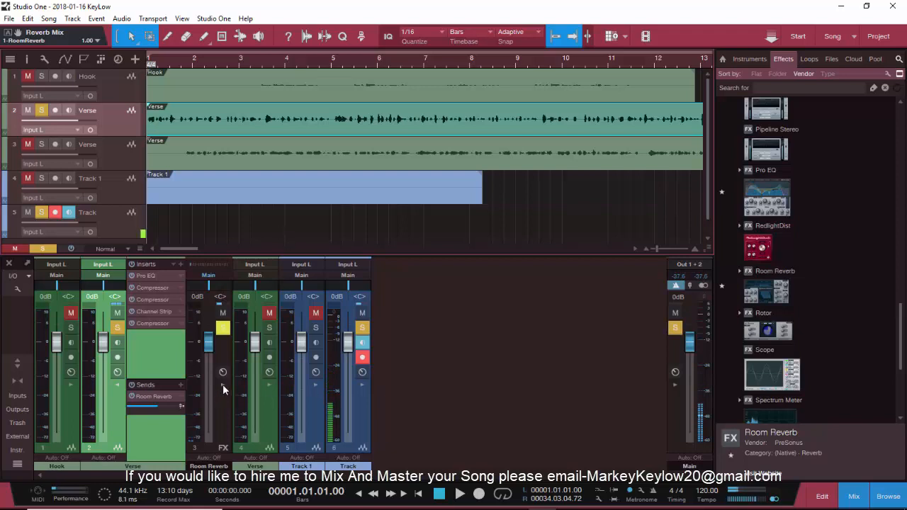
# Try the Verse's Room Reverb send at -45.2 dB while raising the Room Reverb channel volume to +10.0 dB during playback.
pyautogui.moveTo(207, 344); pyautogui.dragTo(146, 417)
pyautogui.press('space')
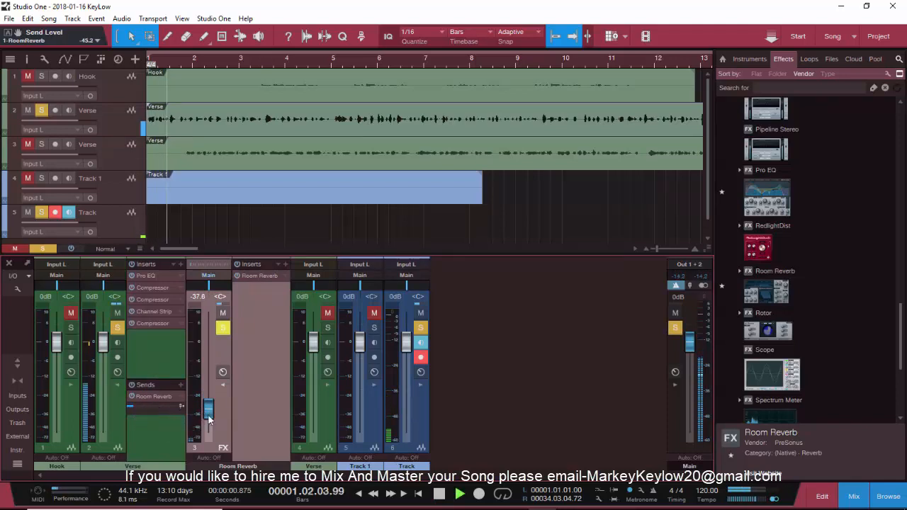
pyautogui.moveTo(208, 409); pyautogui.dragTo(202, 330)
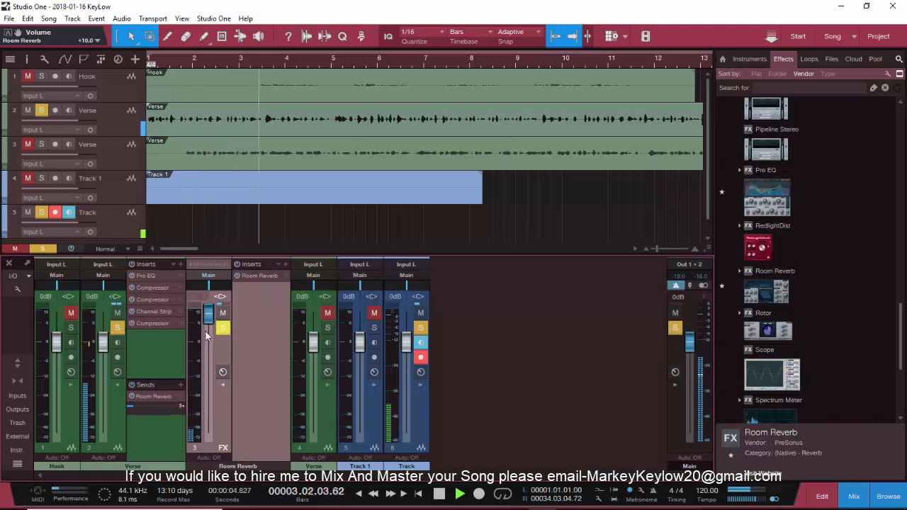
pyautogui.press('space')
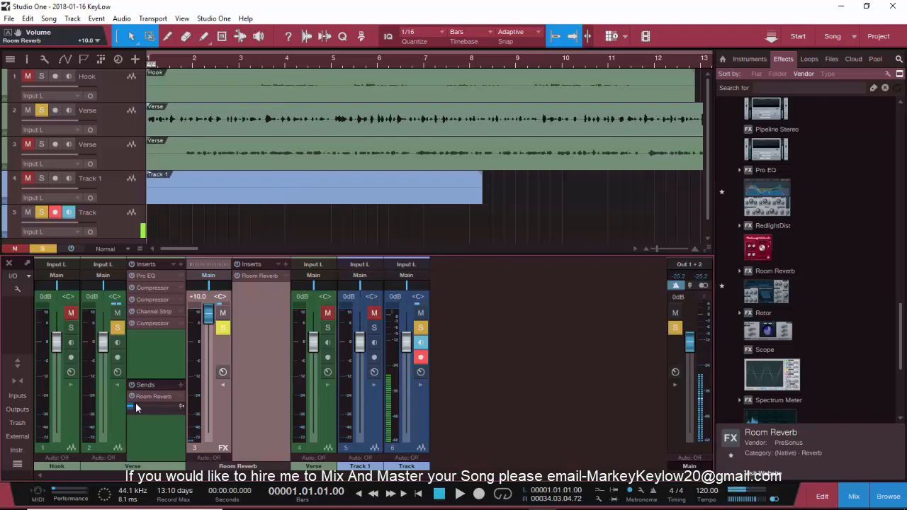
# Set the Verse's Room Reverb send level to -12.8 dB and, while playing, lower the Room Reverb channel volume to -15.5 dB.
pyautogui.moveTo(135, 403)
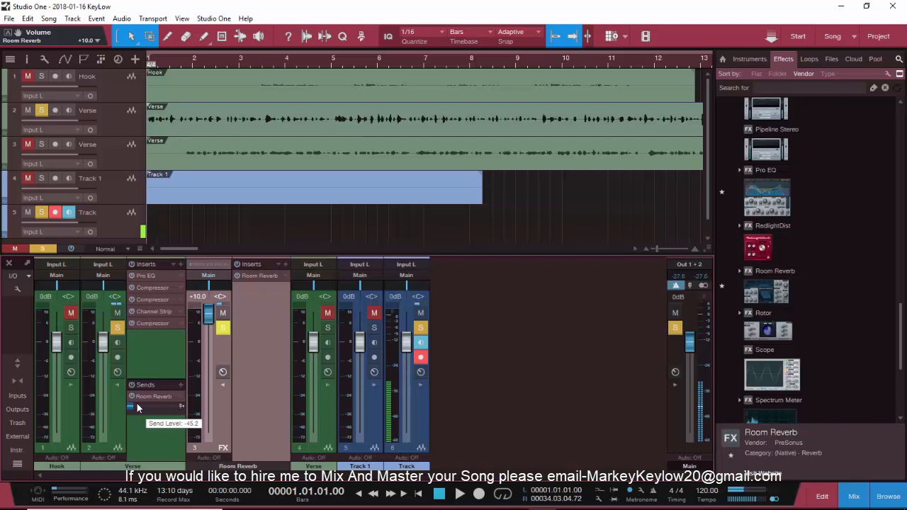
pyautogui.moveTo(133, 405); pyautogui.dragTo(156, 405)
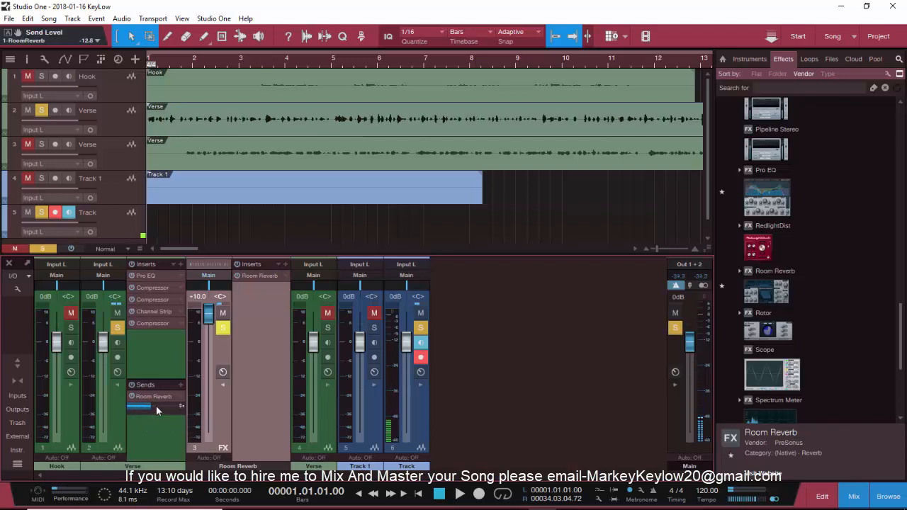
pyautogui.press('space')
pyautogui.moveTo(207, 333); pyautogui.dragTo(210, 384)
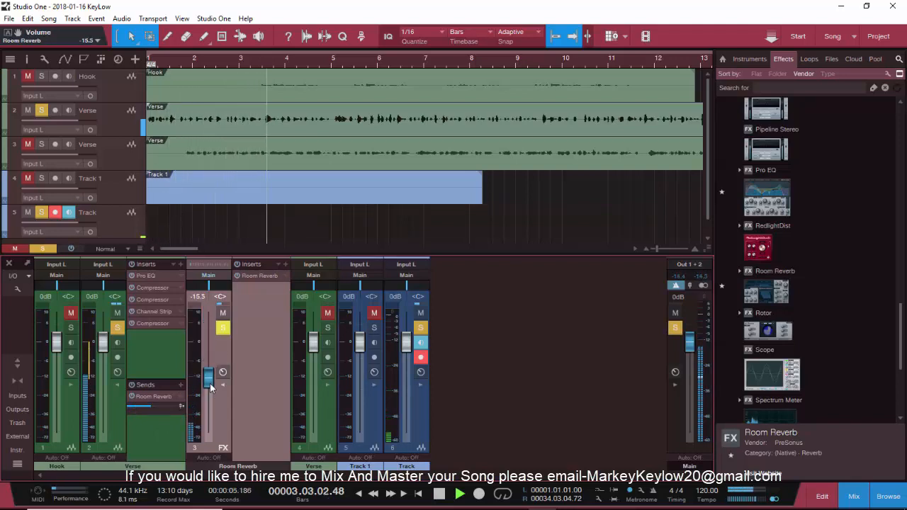
pyautogui.press('space')
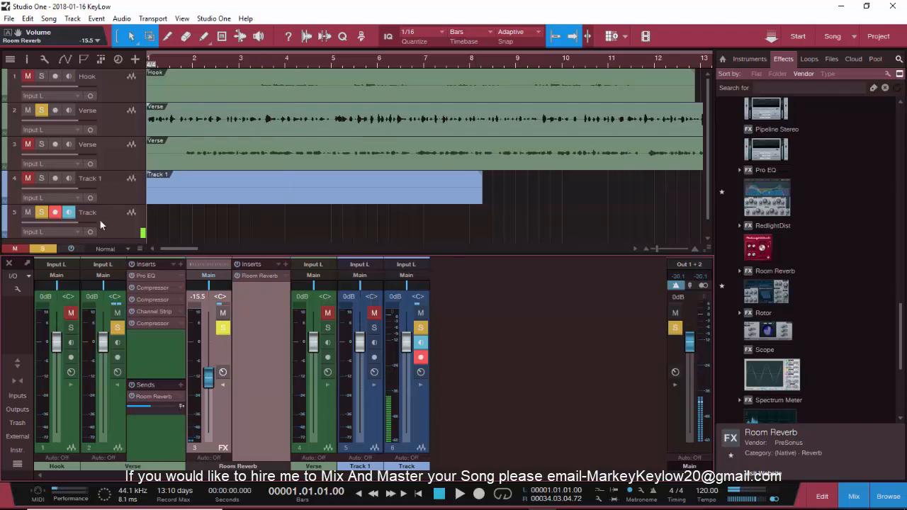
# Open the Room Reverb, try its Dampness at 1.00, set it to 0.32, and close the effect window.
pyautogui.click(243, 273)
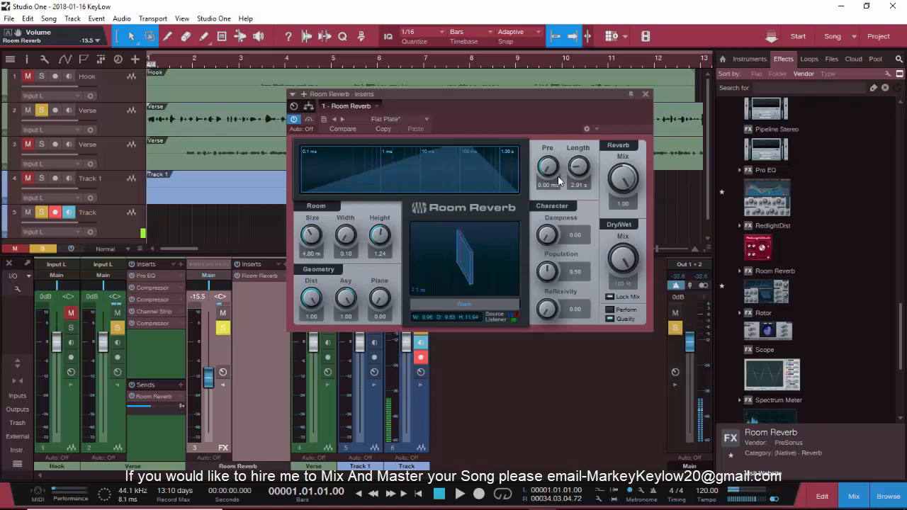
pyautogui.click(624, 168)
pyautogui.moveTo(546, 236); pyautogui.dragTo(568, 122)
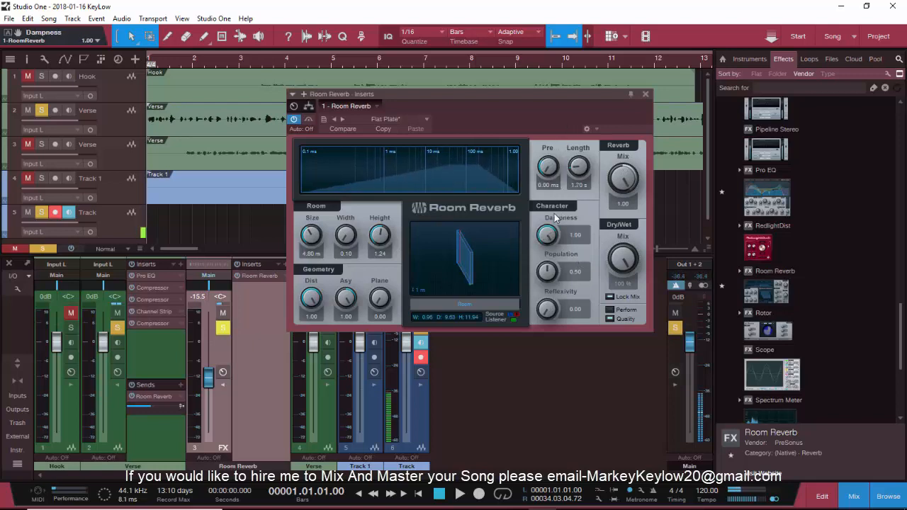
pyautogui.moveTo(544, 238); pyautogui.dragTo(539, 307)
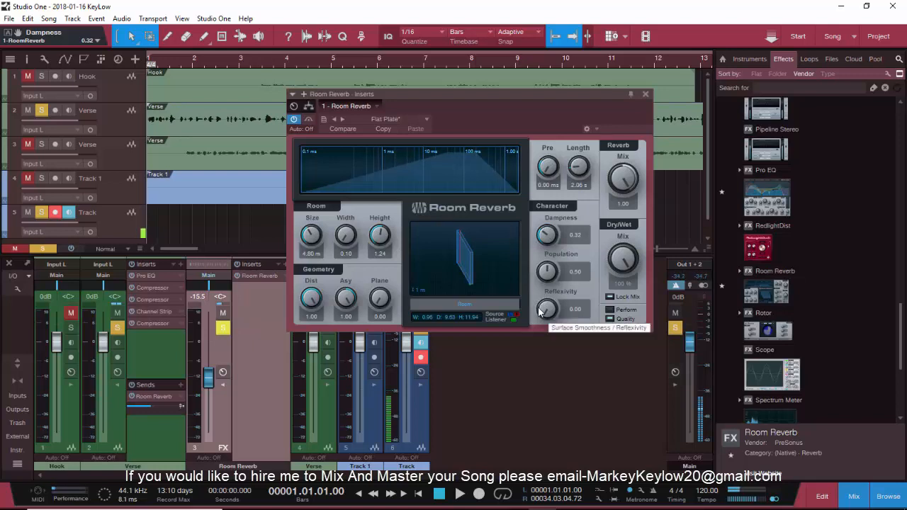
pyautogui.click(645, 94)
# Browse the available PreSonus effects, including the delays, dynamics, reverbs and meters.
pyautogui.scroll(-6, 769, 262)
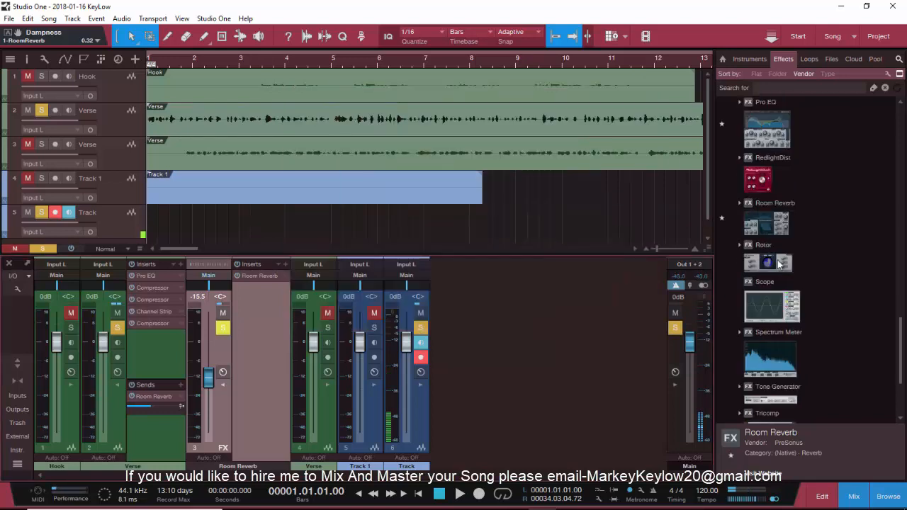
pyautogui.scroll(6, 787, 271)
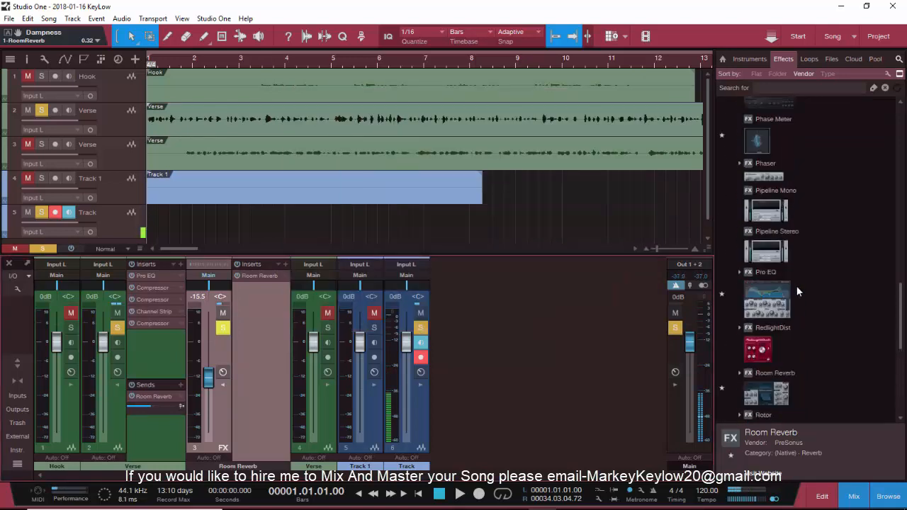
pyautogui.scroll(3, 808, 301)
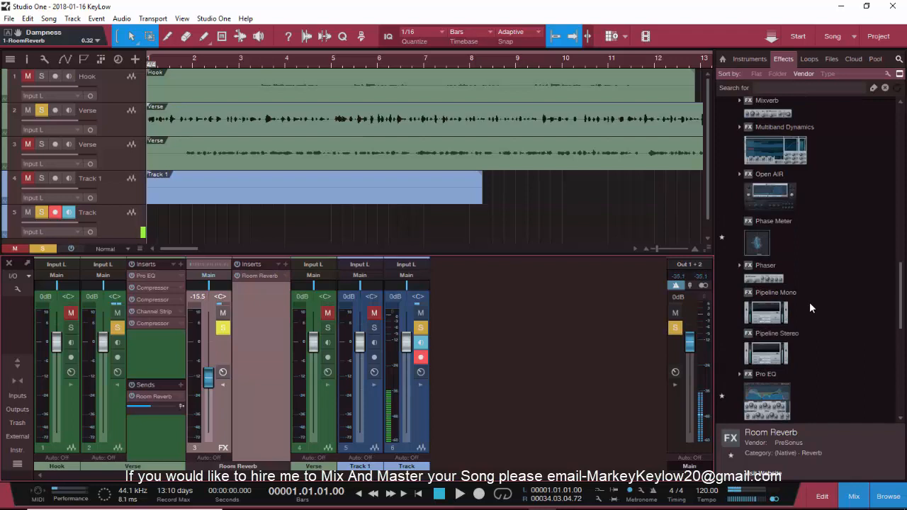
pyautogui.scroll(1, 783, 298)
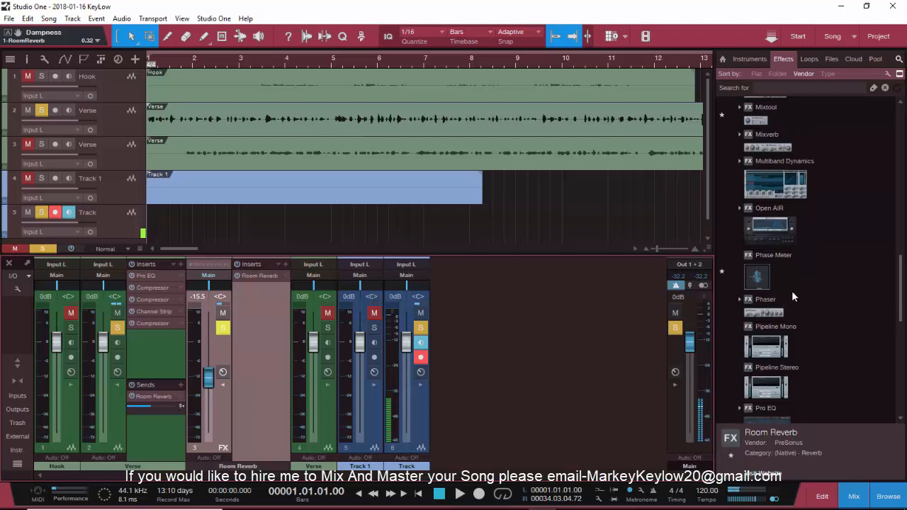
pyautogui.scroll(1, 792, 291)
pyautogui.scroll(6, 816, 298)
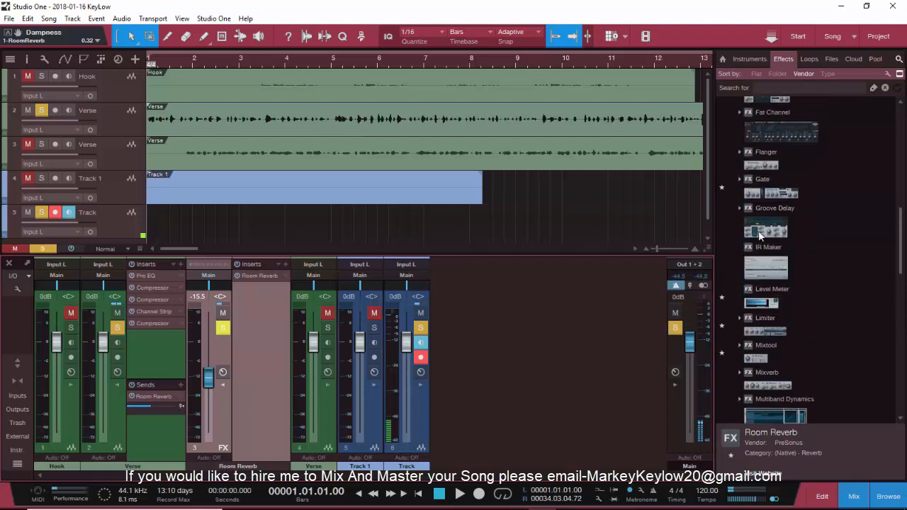
pyautogui.scroll(3, 762, 234)
pyautogui.scroll(3, 775, 238)
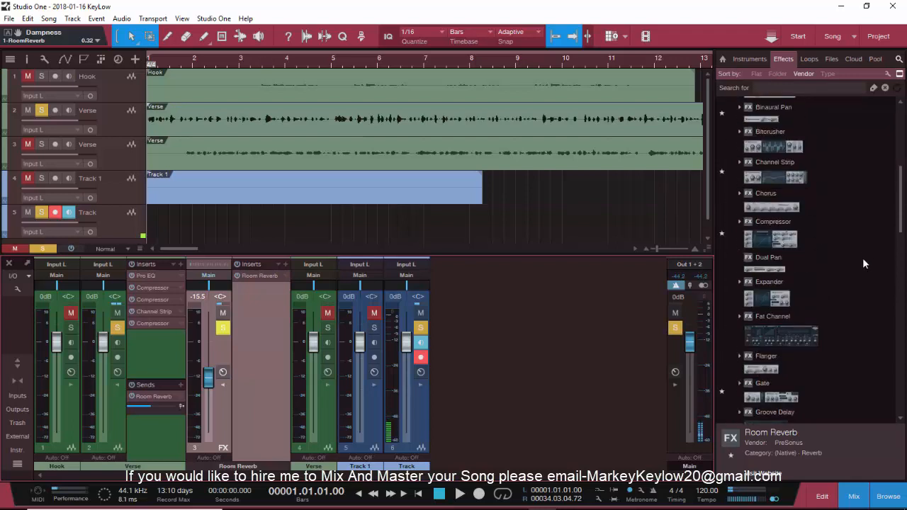
pyautogui.scroll(-7, 838, 250)
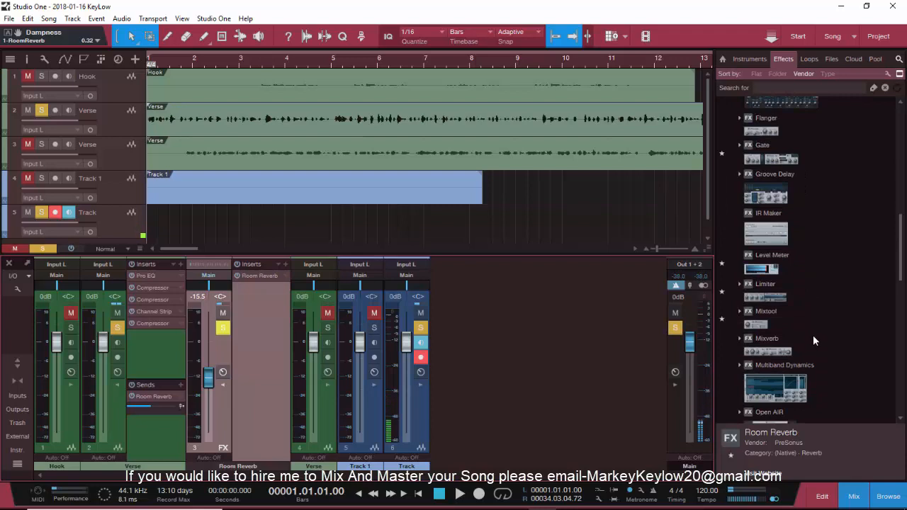
pyautogui.scroll(-2, 815, 337)
pyautogui.scroll(-9, 816, 336)
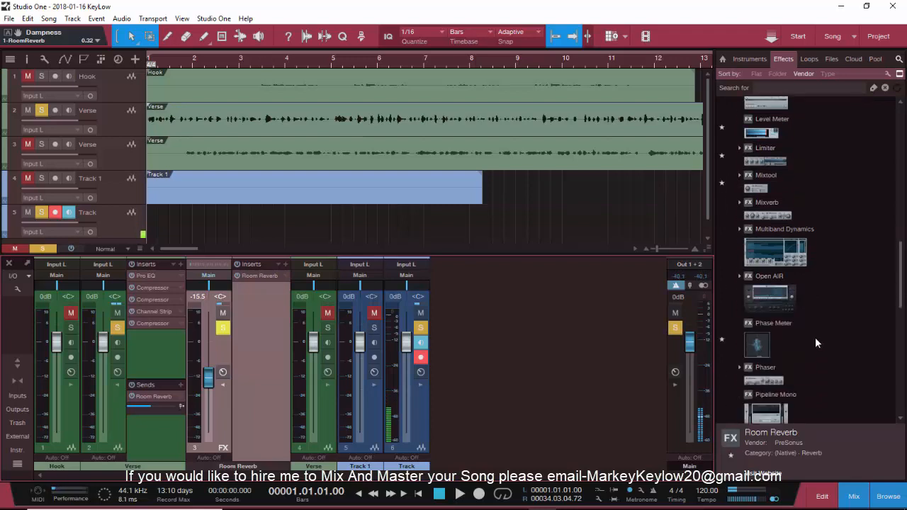
pyautogui.scroll(-6, 815, 340)
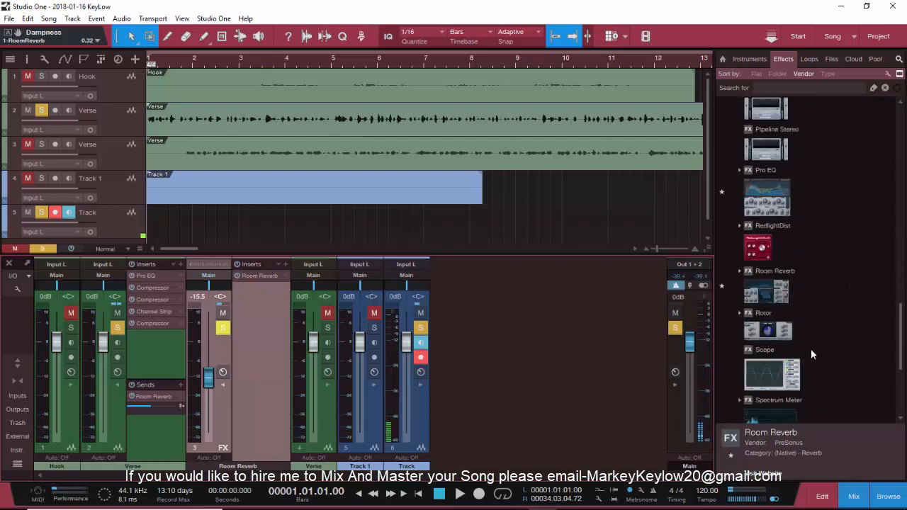
pyautogui.scroll(-2, 815, 345)
# Add Beat Delay as a second send effect on the Verse channel.
pyautogui.scroll(15, 814, 344)
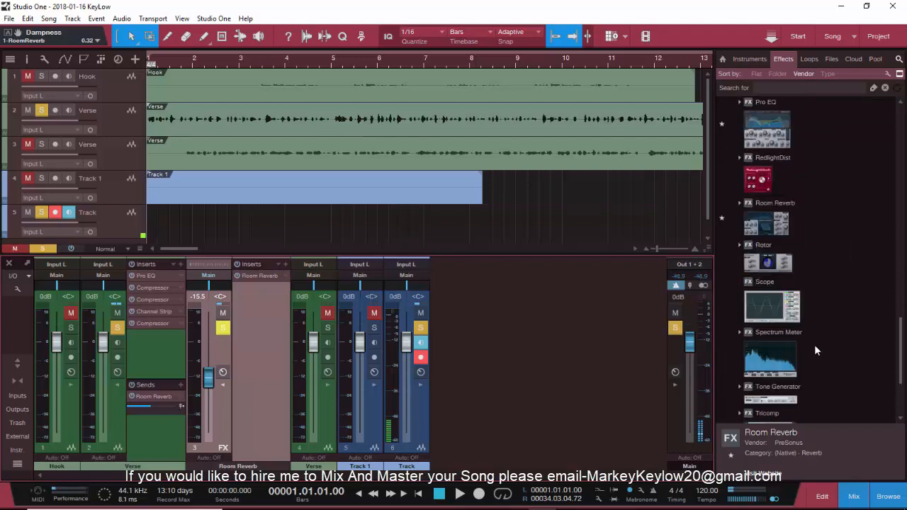
pyautogui.scroll(4, 814, 345)
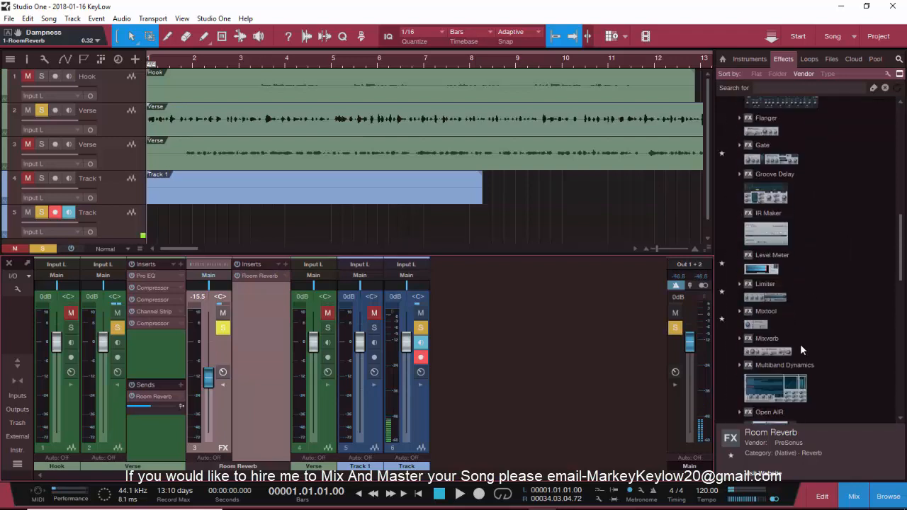
pyautogui.scroll(4, 815, 329)
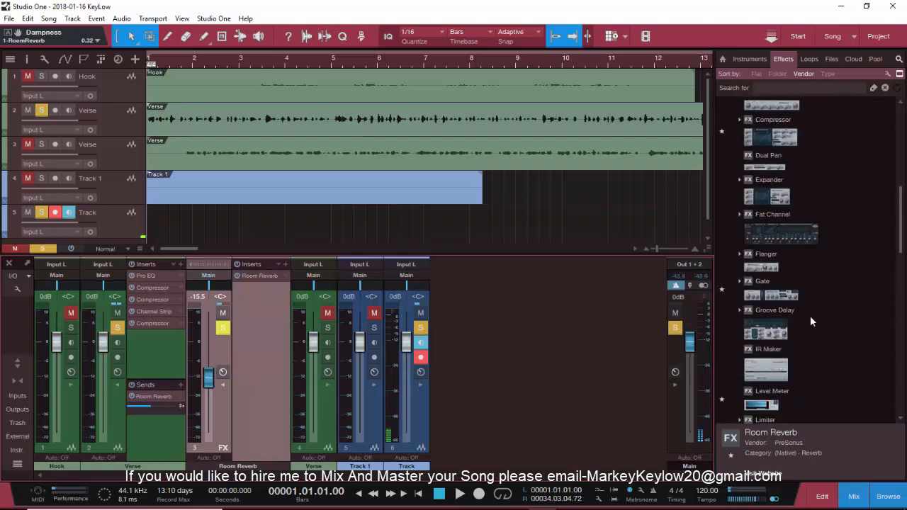
pyautogui.scroll(5, 788, 314)
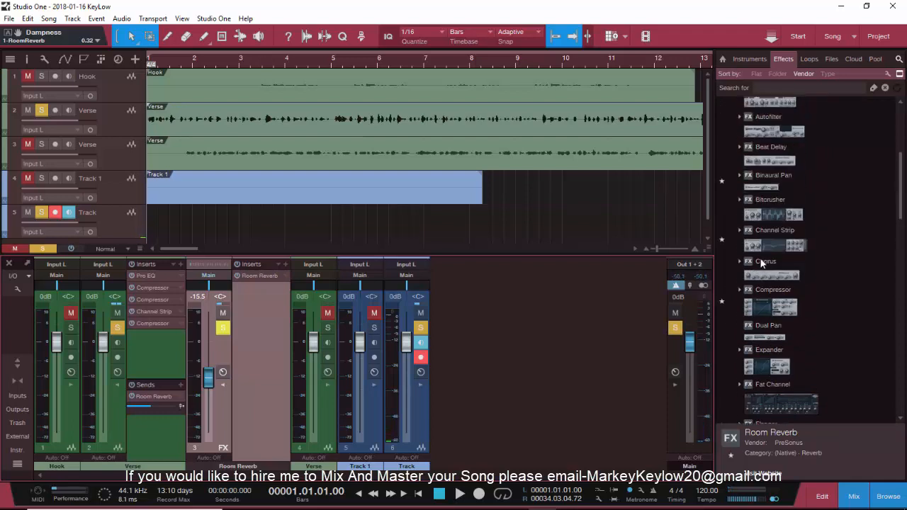
pyautogui.scroll(1, 803, 249)
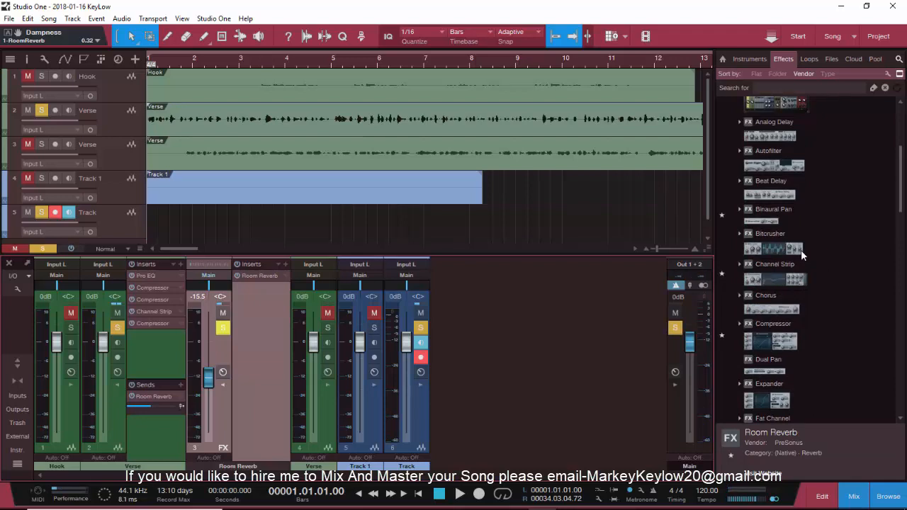
pyautogui.moveTo(785, 186); pyautogui.dragTo(132, 401)
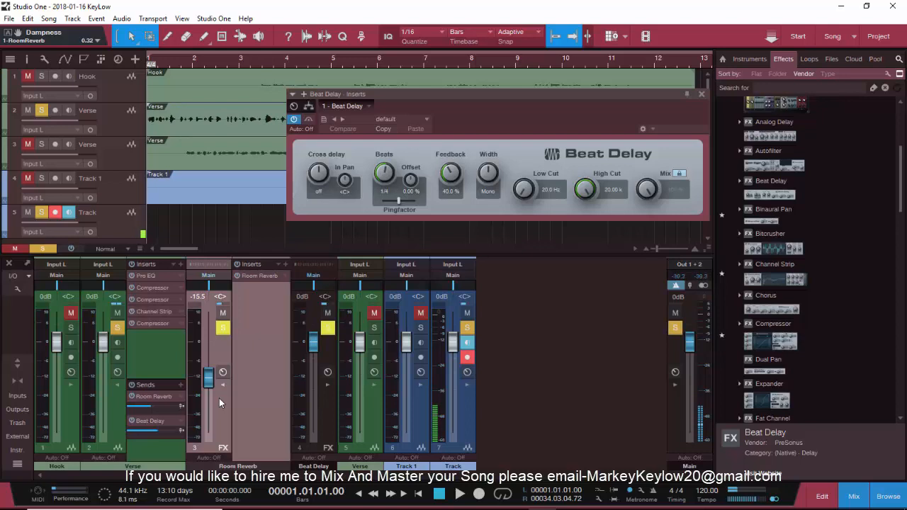
# Copy the Room Reverb into the Verse channel's inserts and mute the channel's Room Reverb and Beat Delay sends.
pyautogui.click(158, 357)
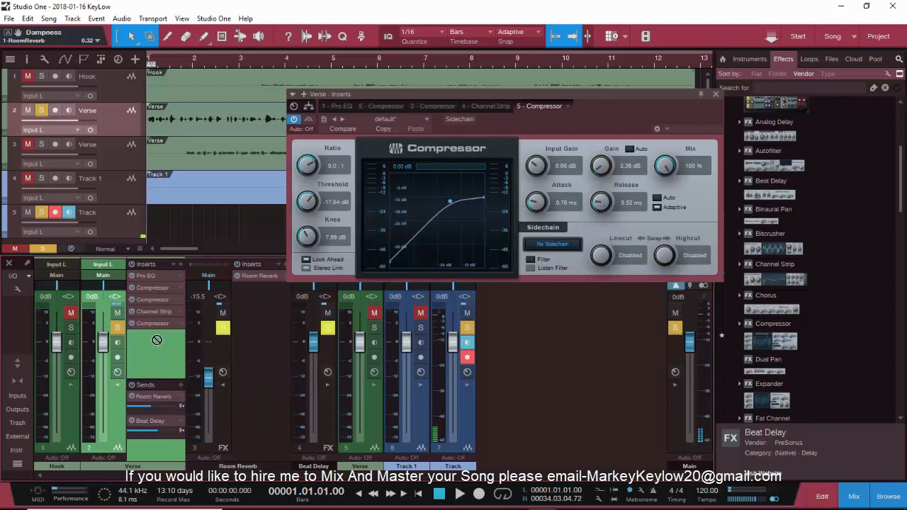
pyautogui.moveTo(257, 276); pyautogui.dragTo(154, 348)
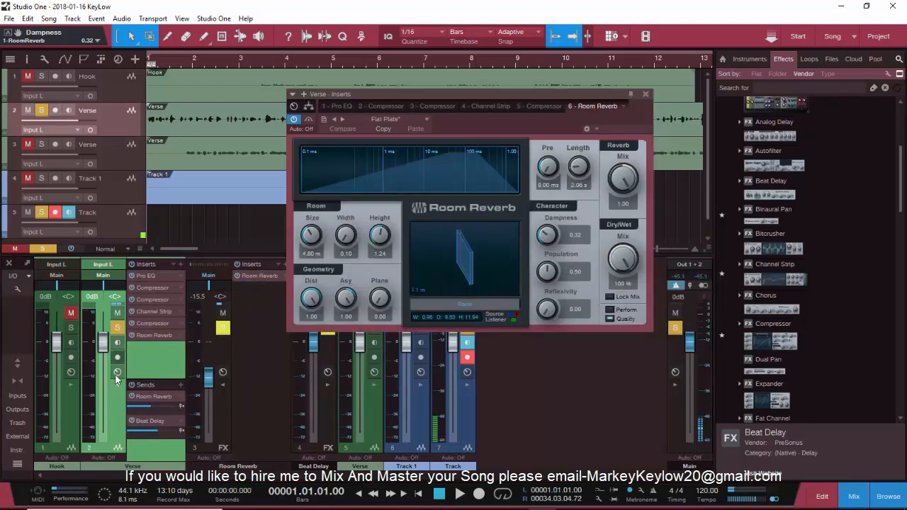
pyautogui.click(131, 420)
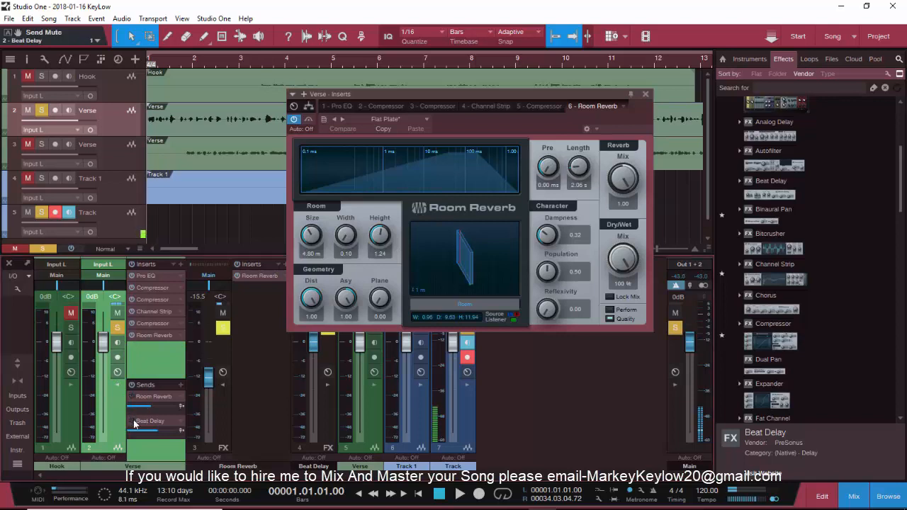
# Audition the verse briefly and remove the Room Reverb insert from the soloed Verse channel.
pyautogui.press('space')
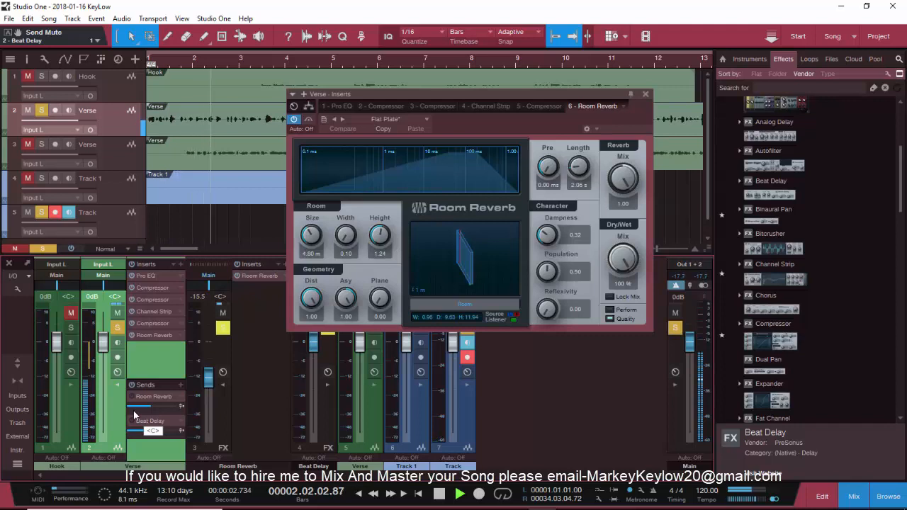
pyautogui.press('space')
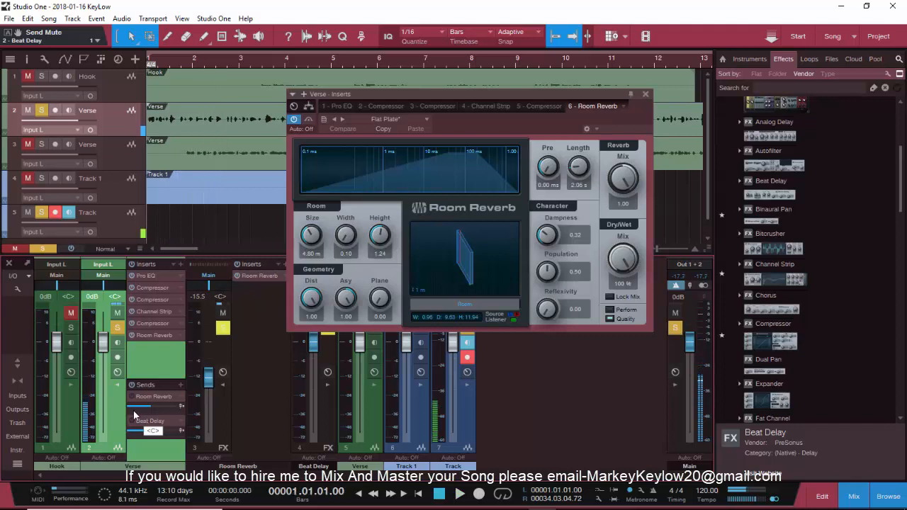
pyautogui.rightClick(156, 338)
pyautogui.click(160, 432)
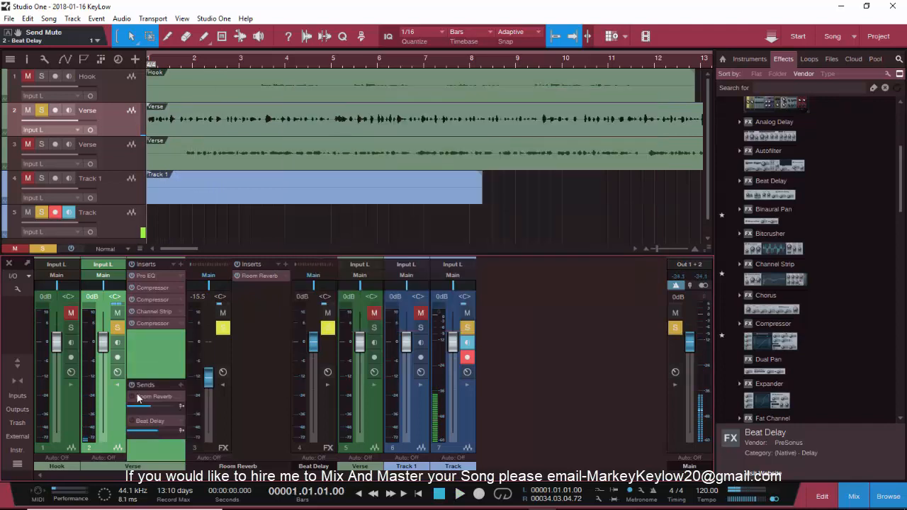
# Activate the Room Reverb and Beat Delay sends on the Verse channel and audition the verse.
pyautogui.click(131, 398)
pyautogui.click(132, 421)
pyautogui.press('space')
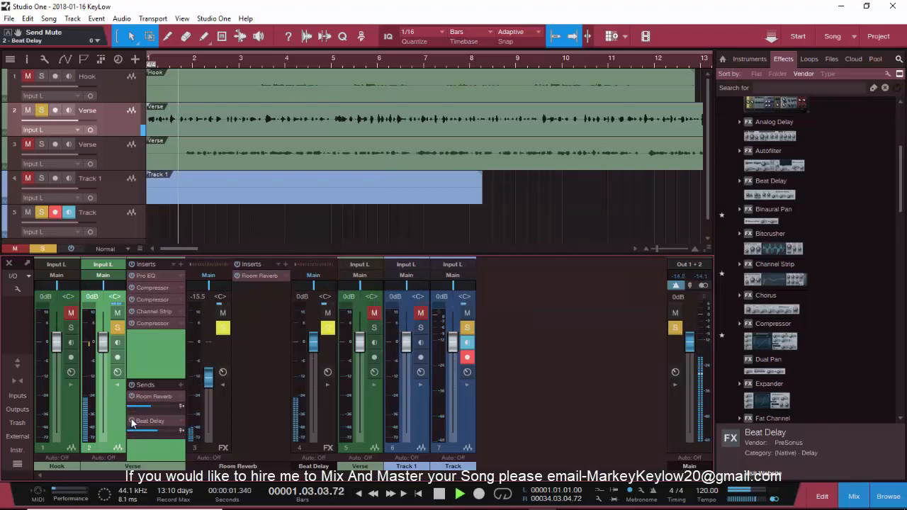
pyautogui.press('space')
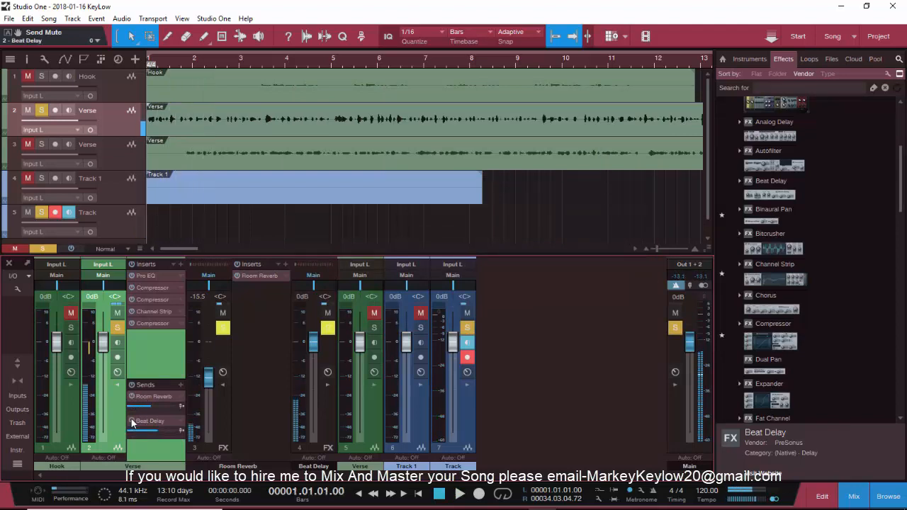
# Open the Beat Delay effect on its FX channel and try the Double Snare, Empty Basement and I Bot presets.
pyautogui.click(325, 384)
pyautogui.doubleClick(372, 279)
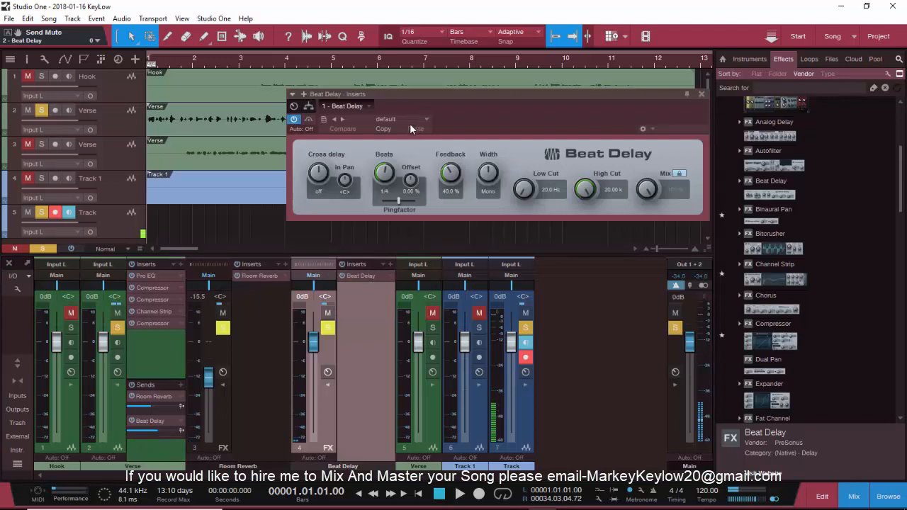
pyautogui.click(412, 119)
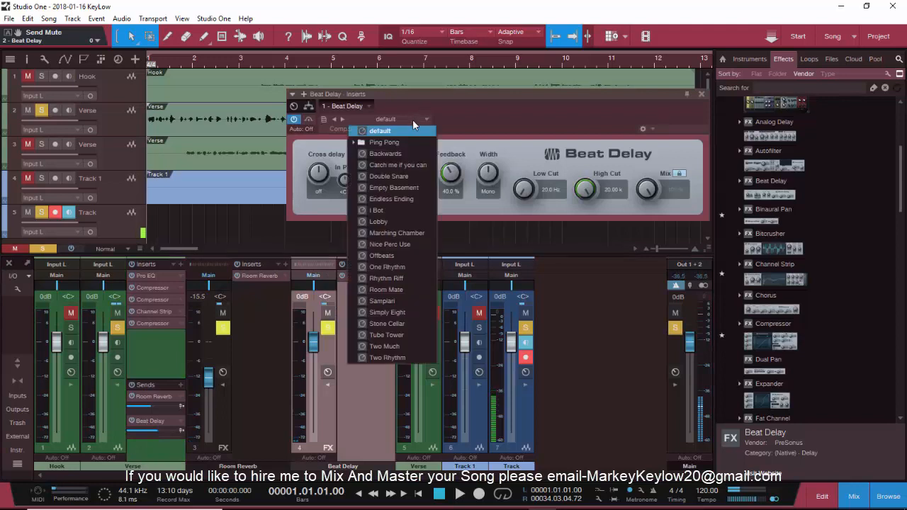
pyautogui.click(402, 179)
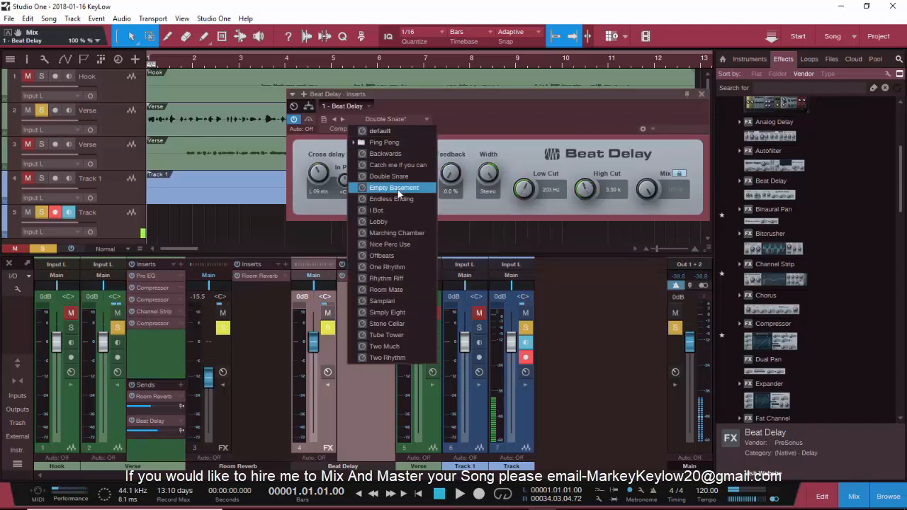
pyautogui.click(397, 191)
pyautogui.click(390, 212)
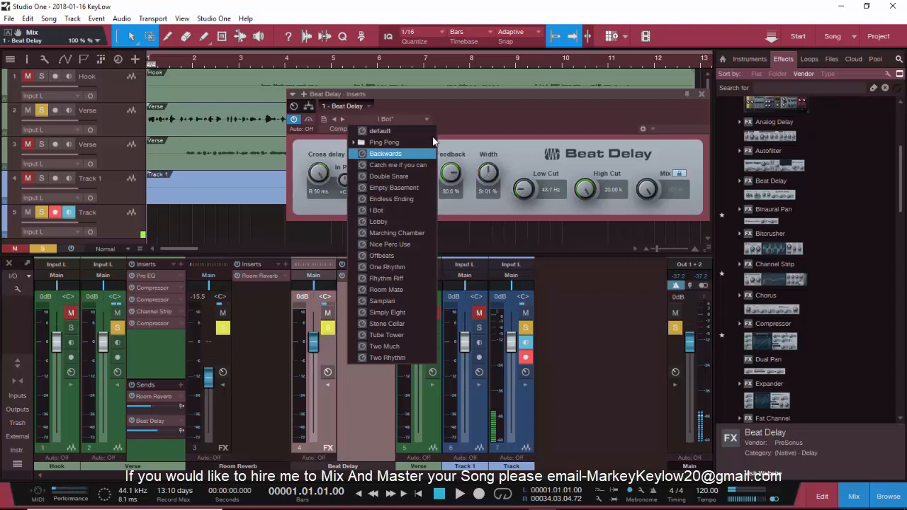
# Load the One Rhythm preset in Beat Delay while auditioning the verse.
pyautogui.click(450, 117)
pyautogui.press('space')
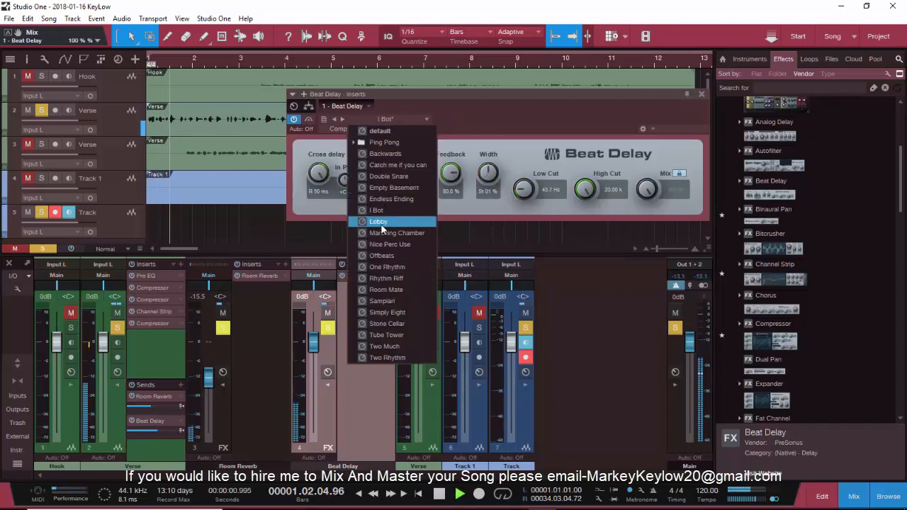
pyautogui.moveTo(384, 256)
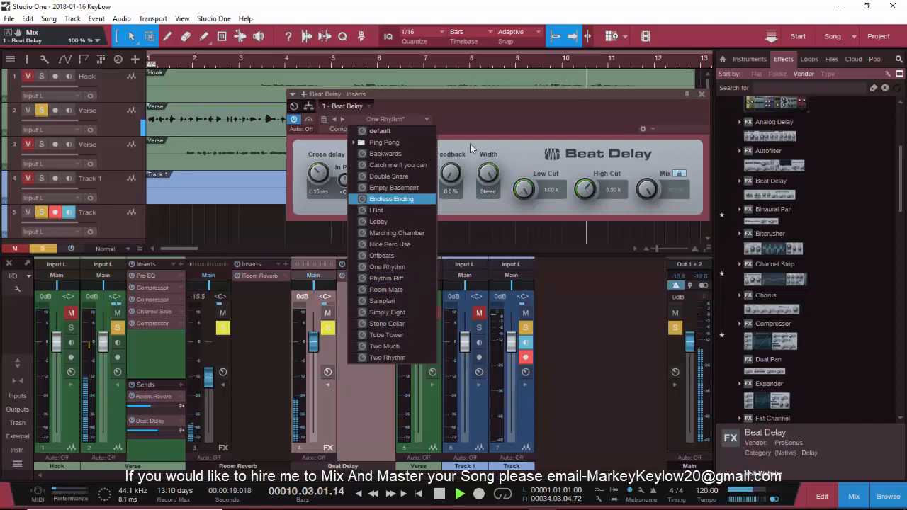
pyautogui.click(389, 272)
pyautogui.press('space')
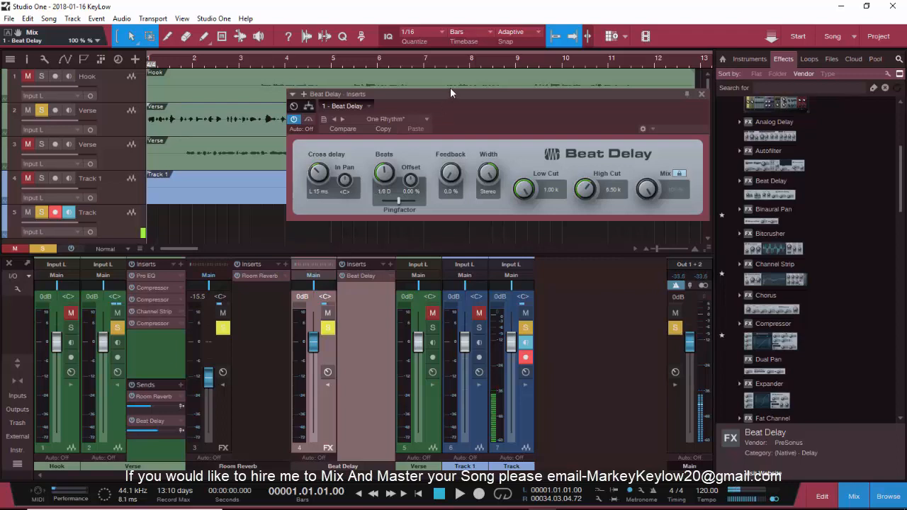
# Audition the verse while raising Beat Delay's cross delay to R 50 ms.
pyautogui.moveTo(450, 93); pyautogui.dragTo(418, 104)
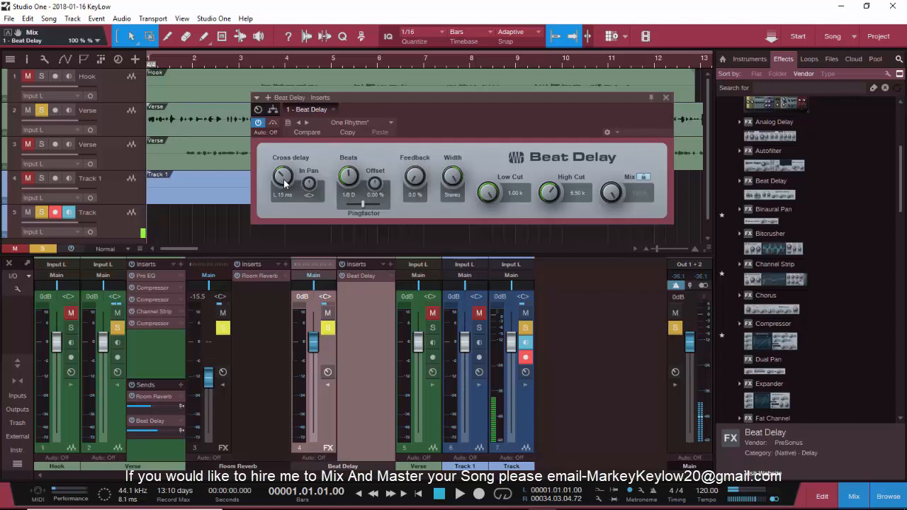
pyautogui.press('space')
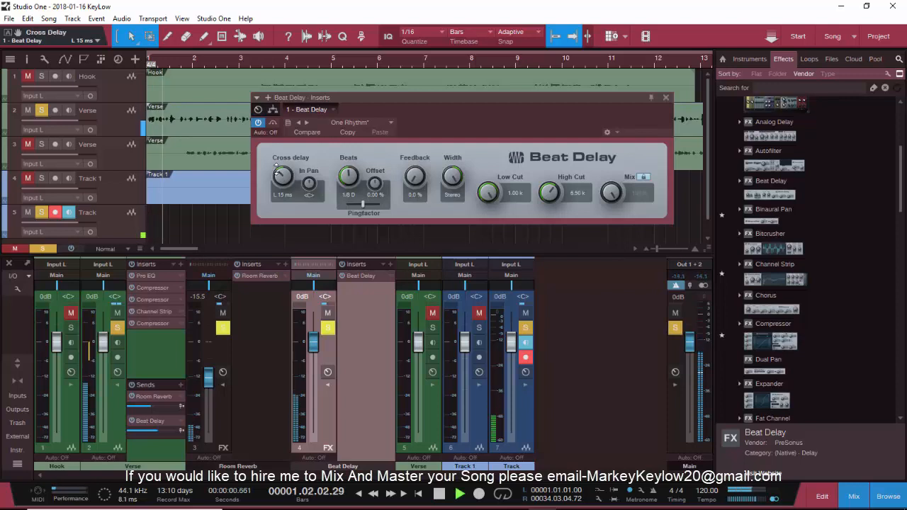
pyautogui.moveTo(284, 183); pyautogui.dragTo(289, 78)
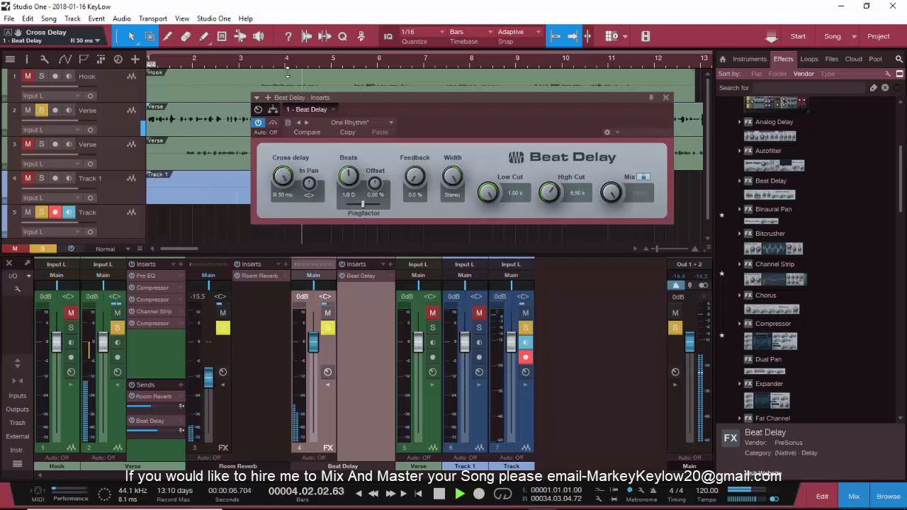
pyautogui.press('space')
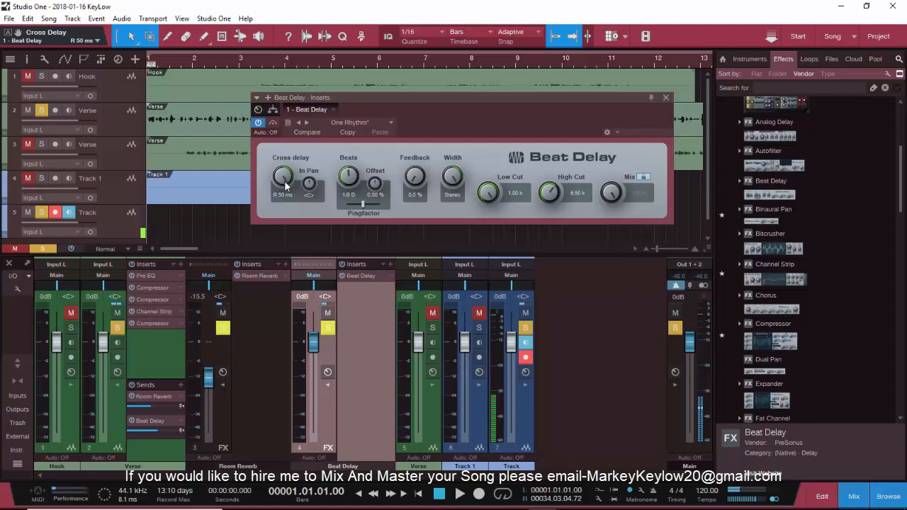
# Compare Beat Delay's cross delay at R 01 ms and R 50 ms during playback.
pyautogui.moveTo(294, 190); pyautogui.dragTo(272, 317)
pyautogui.moveTo(289, 236); pyautogui.dragTo(292, 212)
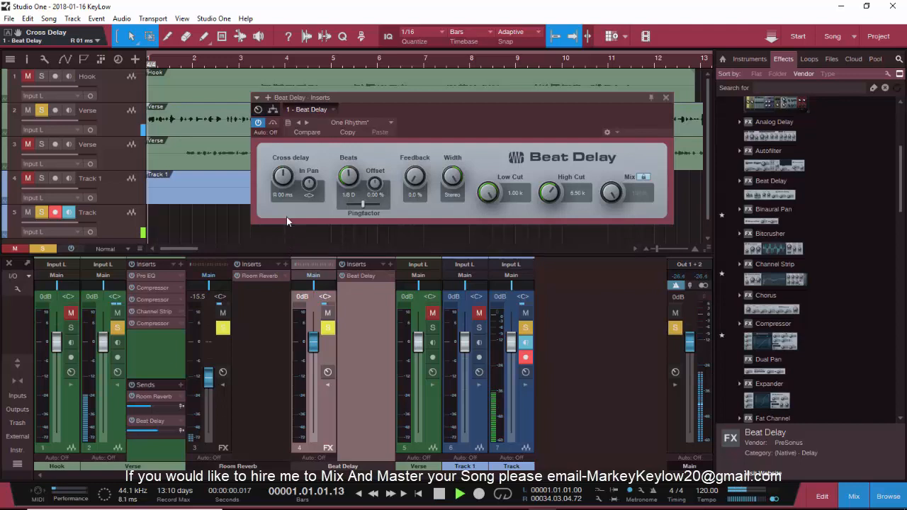
pyautogui.press('space')
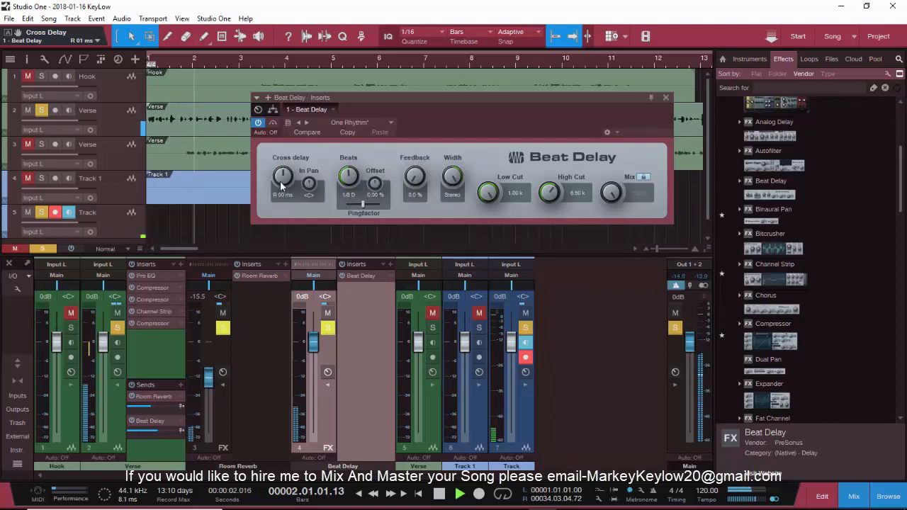
pyautogui.moveTo(283, 182); pyautogui.dragTo(291, 122)
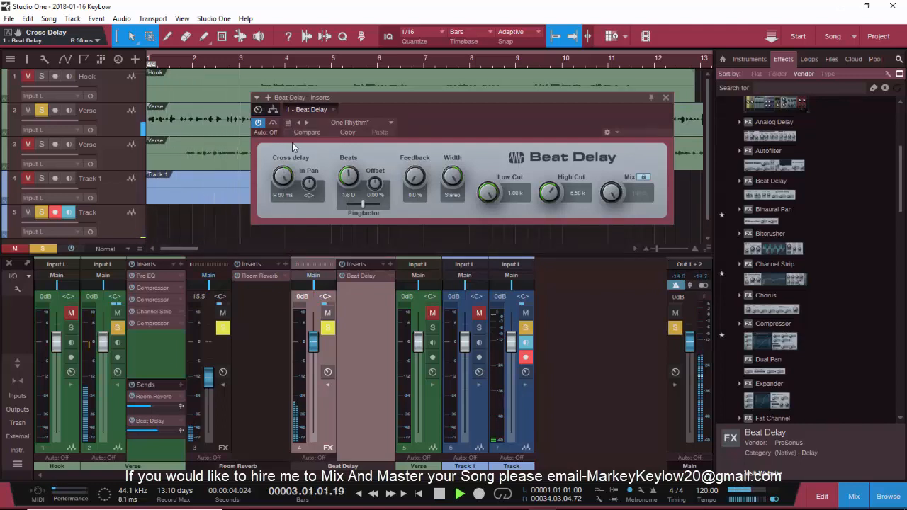
pyautogui.press('space')
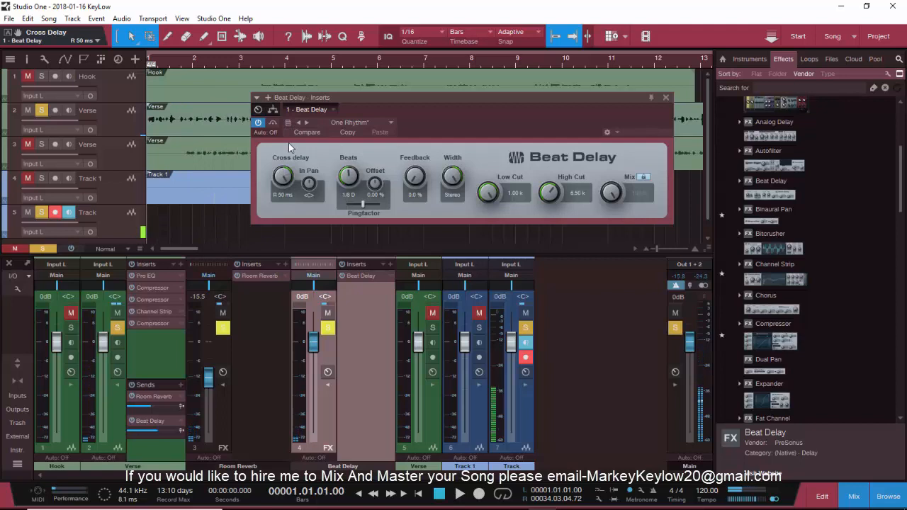
# Try the cross delay on the left side, set it to off, and audition the verse.
pyautogui.moveTo(283, 178); pyautogui.dragTo(288, 203)
pyautogui.press('space')
pyautogui.press('space')
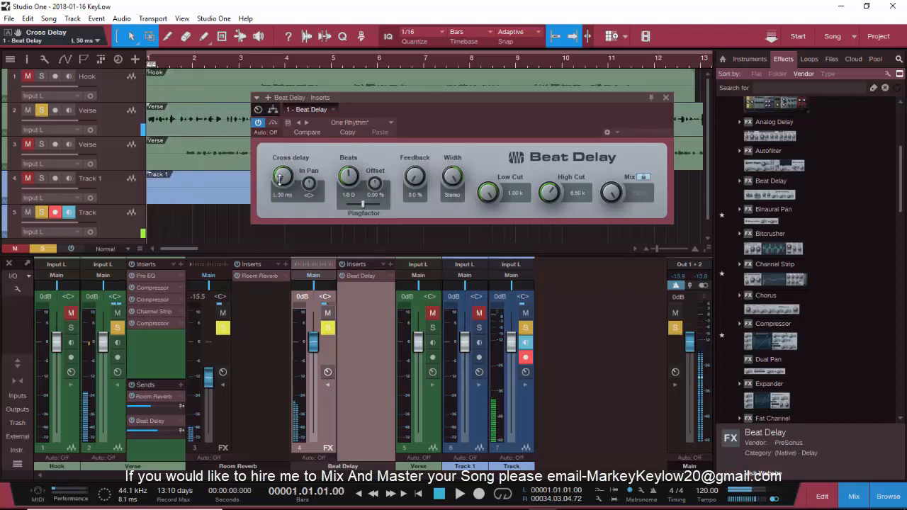
pyautogui.moveTo(273, 124); pyautogui.dragTo(274, 114)
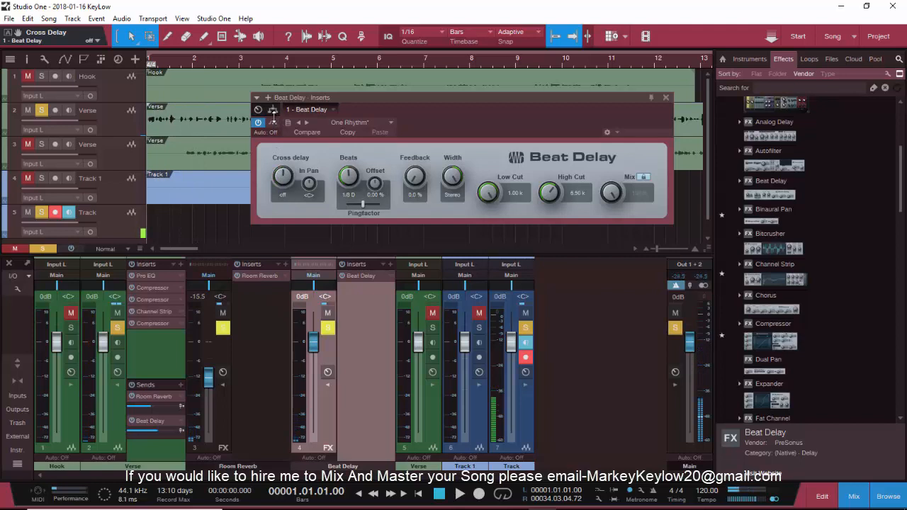
pyautogui.press('space')
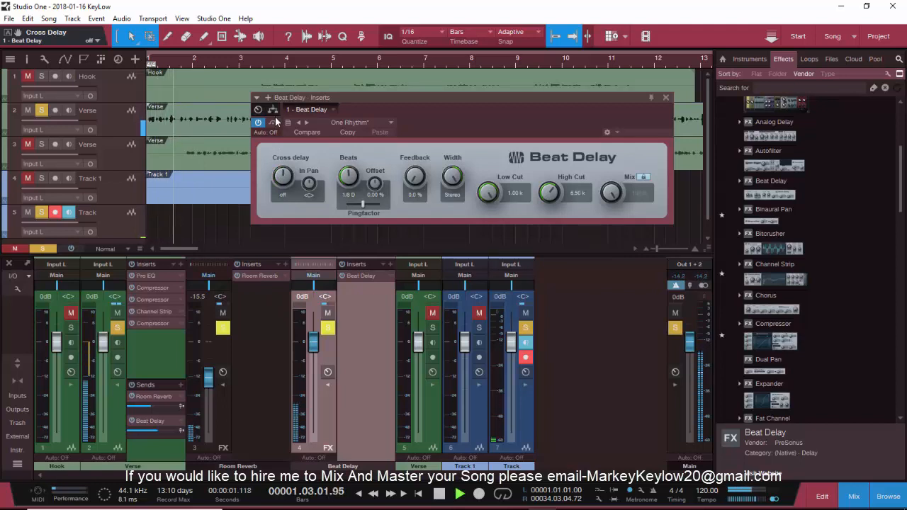
# Audition Beat Delay with its input pan fully right and fully left.
pyautogui.press('space')
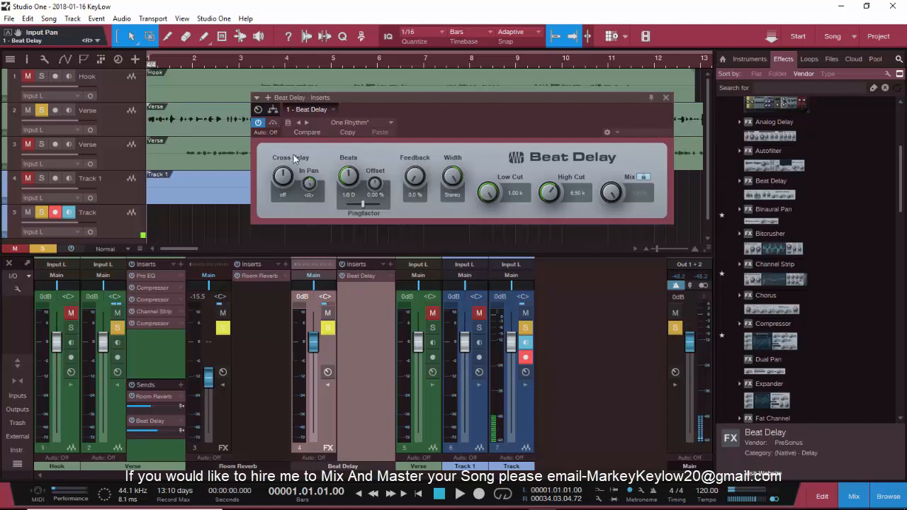
pyautogui.press('space')
pyautogui.press('space')
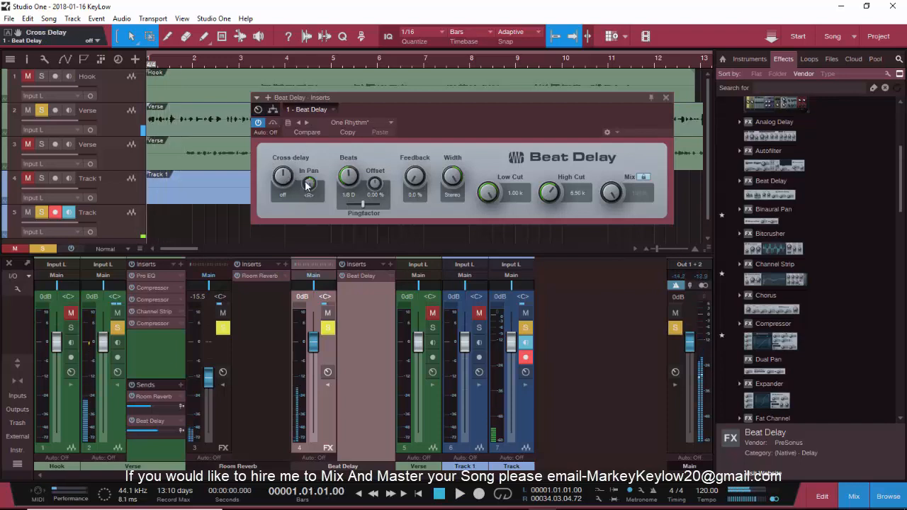
pyautogui.moveTo(309, 184); pyautogui.dragTo(308, 297)
pyautogui.press('space')
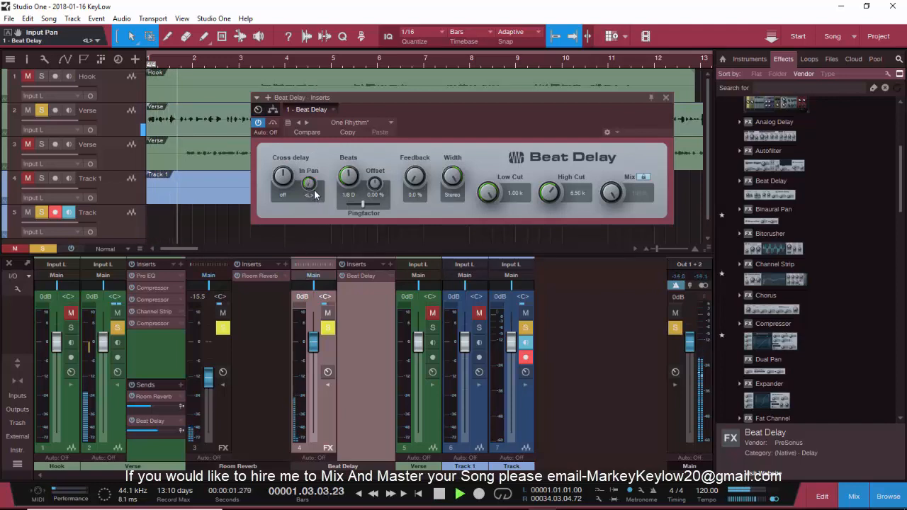
pyautogui.press('space')
# Reset Beat Delay's input pan to center.
pyautogui.moveTo(309, 184); pyautogui.dragTo(309, 131)
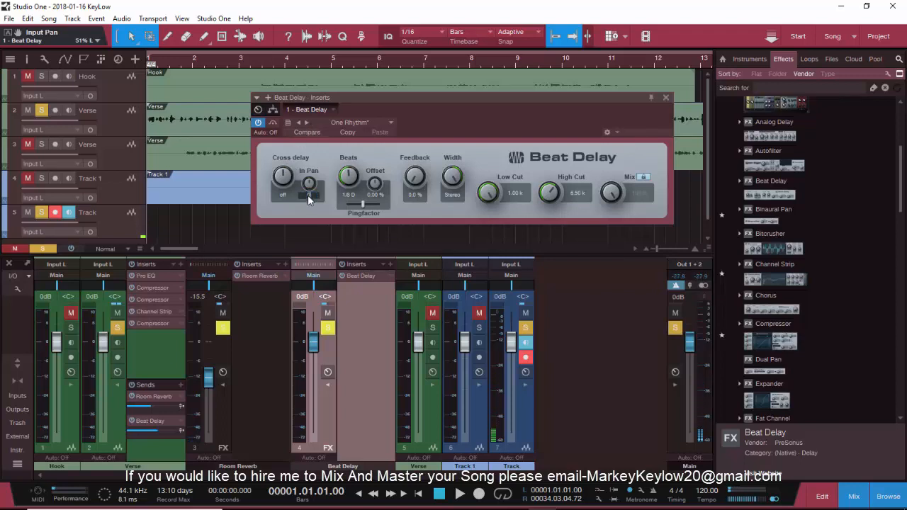
pyautogui.moveTo(307, 197); pyautogui.dragTo(311, 136)
pyautogui.doubleClick(309, 197)
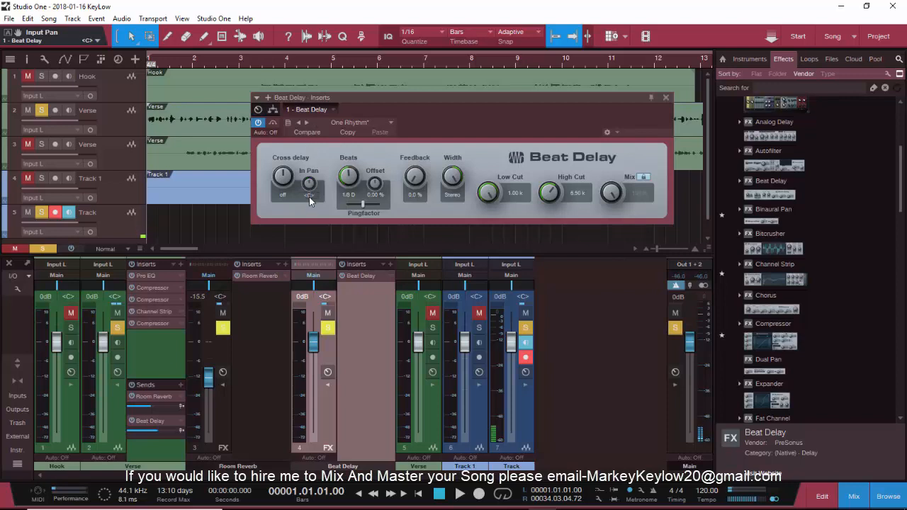
# Audition Beat Delay with the Beats value set to 1/64 T and 4 Bars.
pyautogui.click(350, 192)
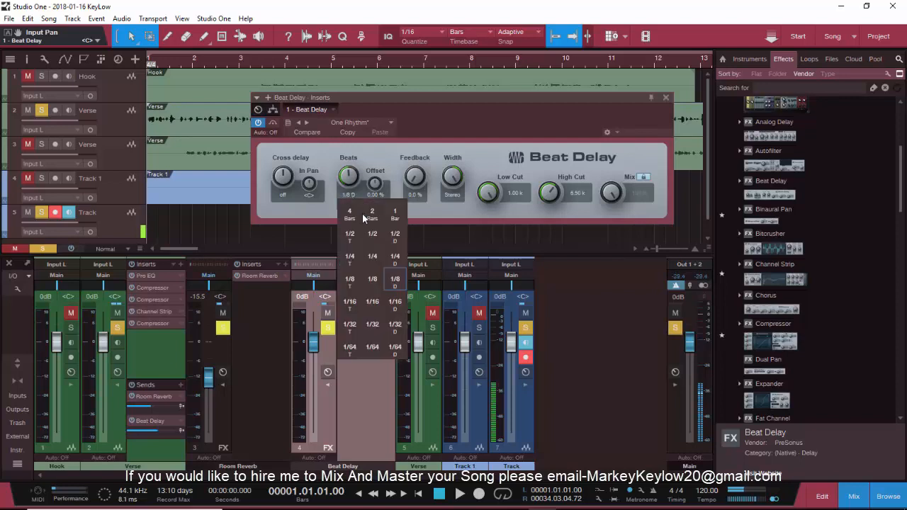
pyautogui.click(354, 348)
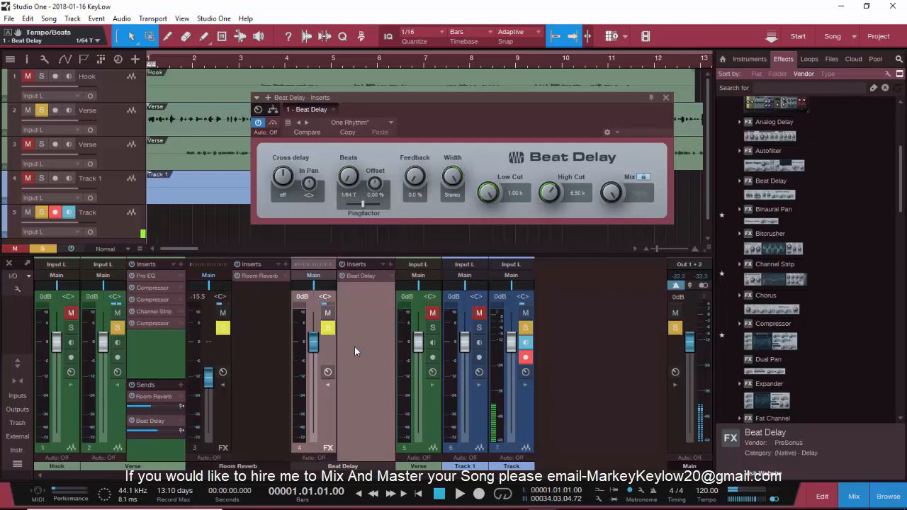
pyautogui.press('space')
pyautogui.press('space')
pyautogui.click(349, 194)
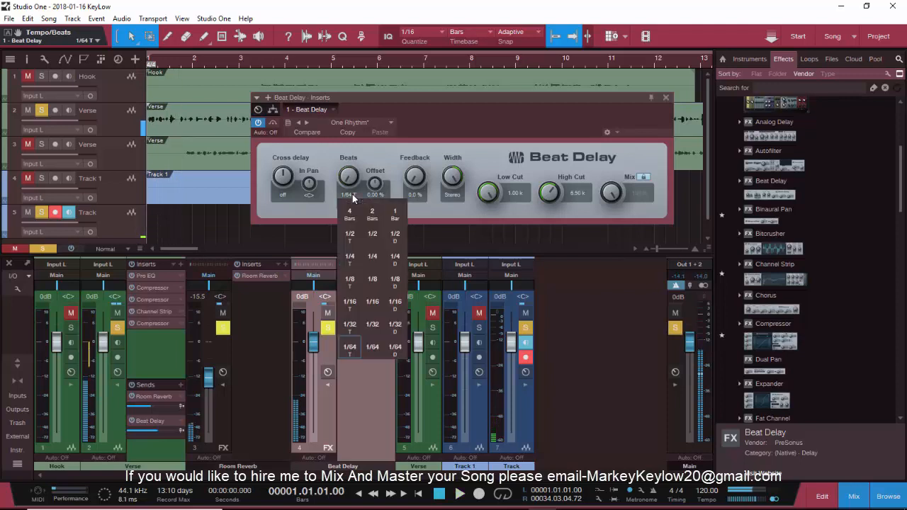
pyautogui.click(353, 214)
pyautogui.press('space')
# Stop playback and set Beat Delay's Beats value to 1/4.
pyautogui.click(349, 195)
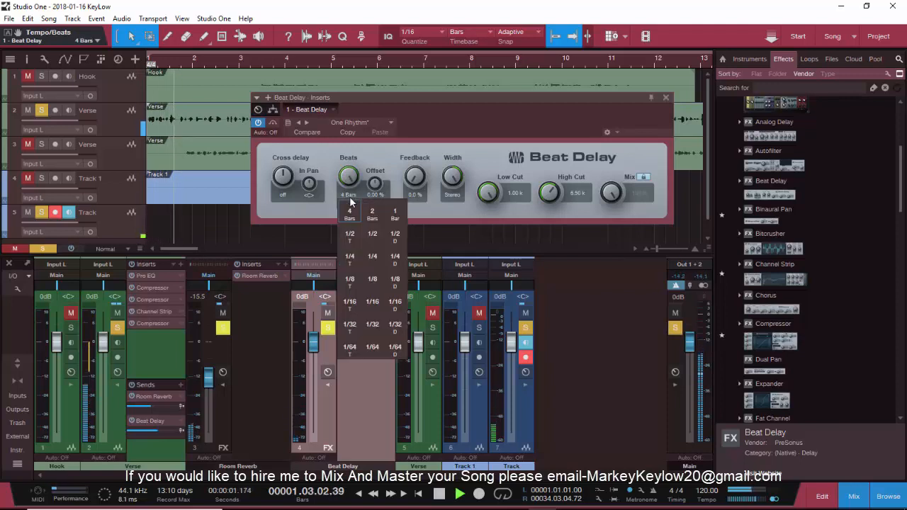
pyautogui.press('space')
pyautogui.click(372, 264)
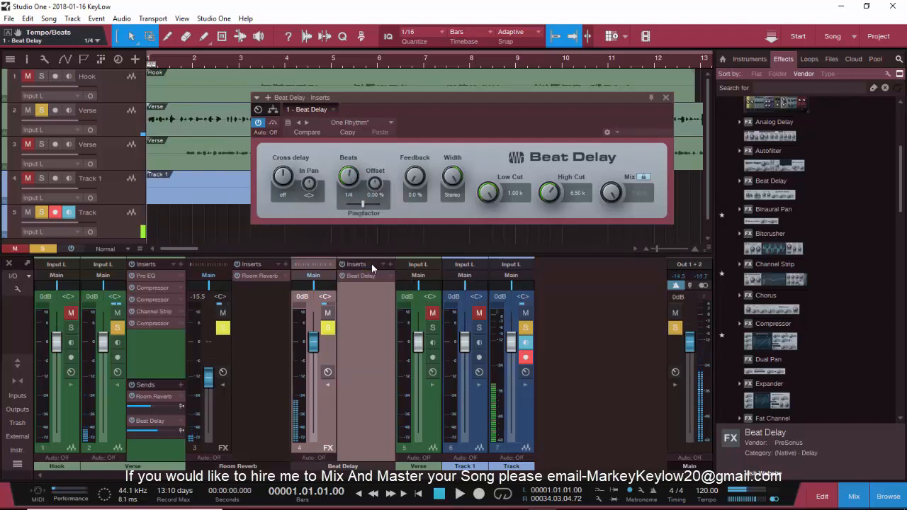
# Set Beat Delay's Beats value to 1/2 and play the verse.
pyautogui.click(347, 197)
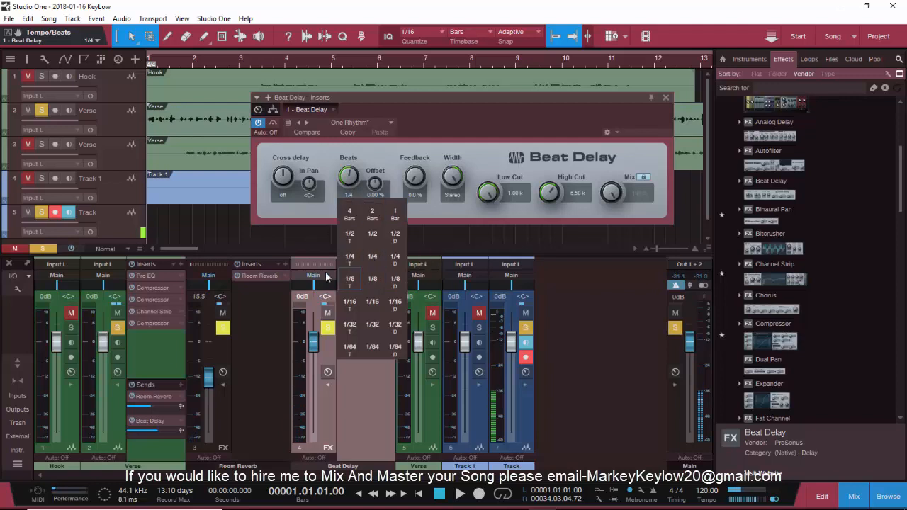
pyautogui.click(371, 239)
pyautogui.press('space')
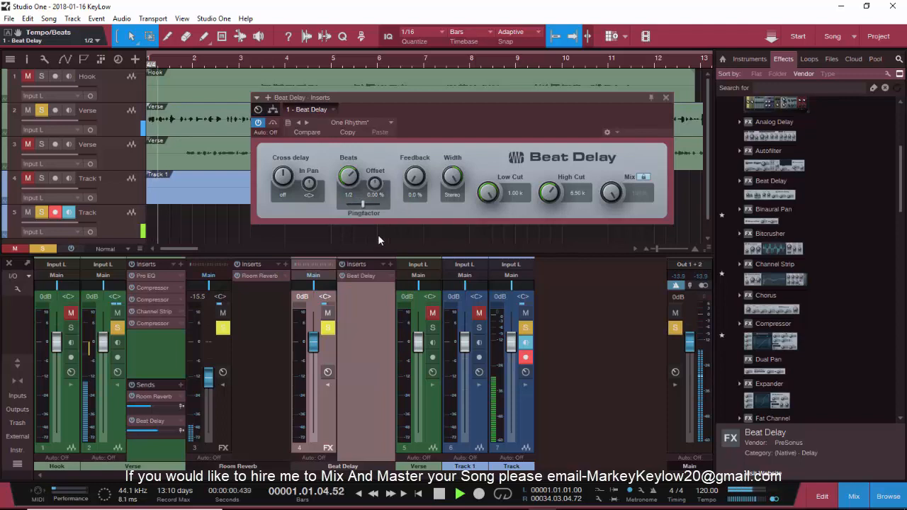
# Audition Beat Delay with the Beats value set to 1/2 D and 1/8 T.
pyautogui.click(349, 194)
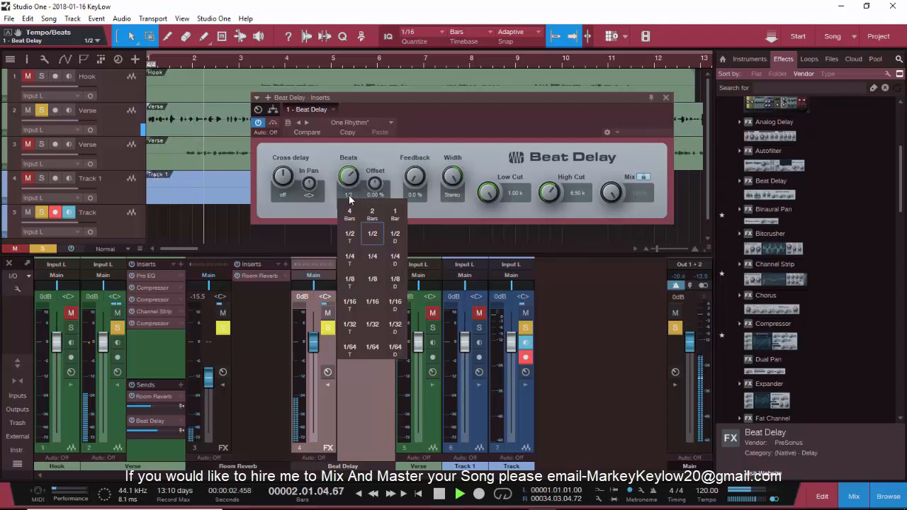
pyautogui.click(396, 236)
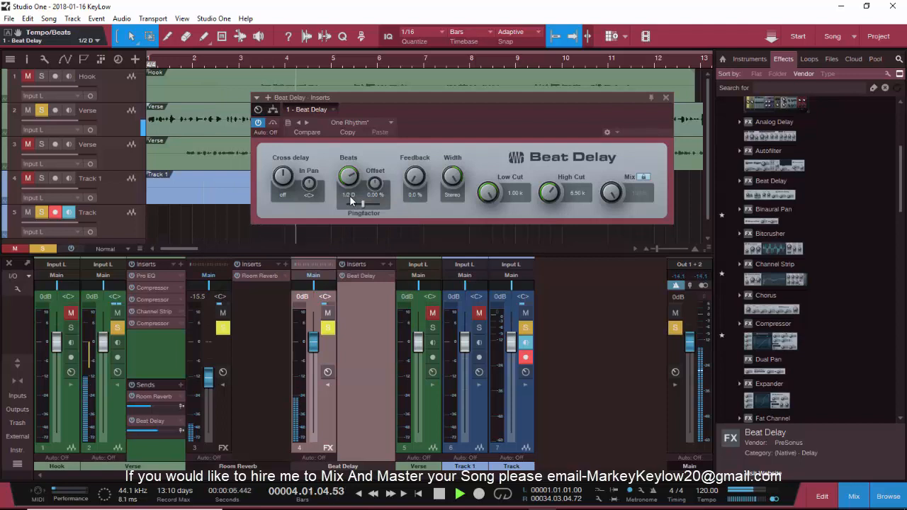
pyautogui.click(349, 195)
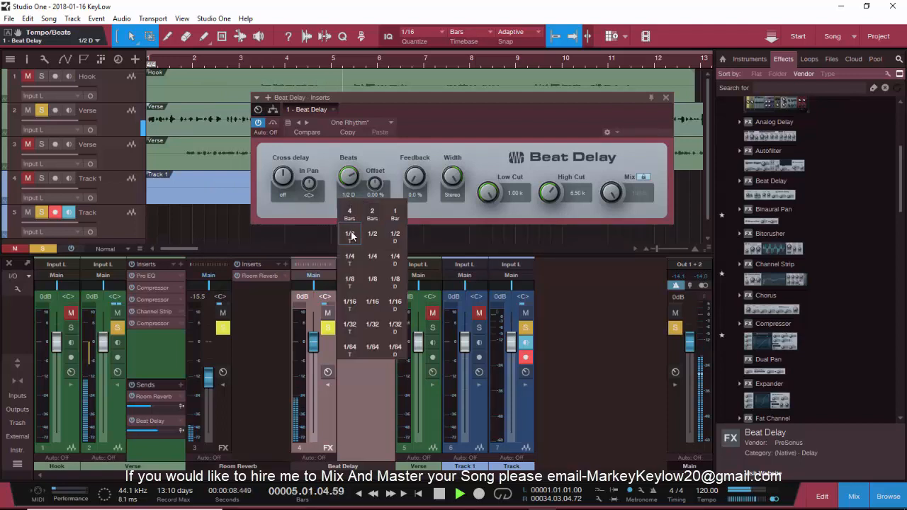
pyautogui.click(354, 279)
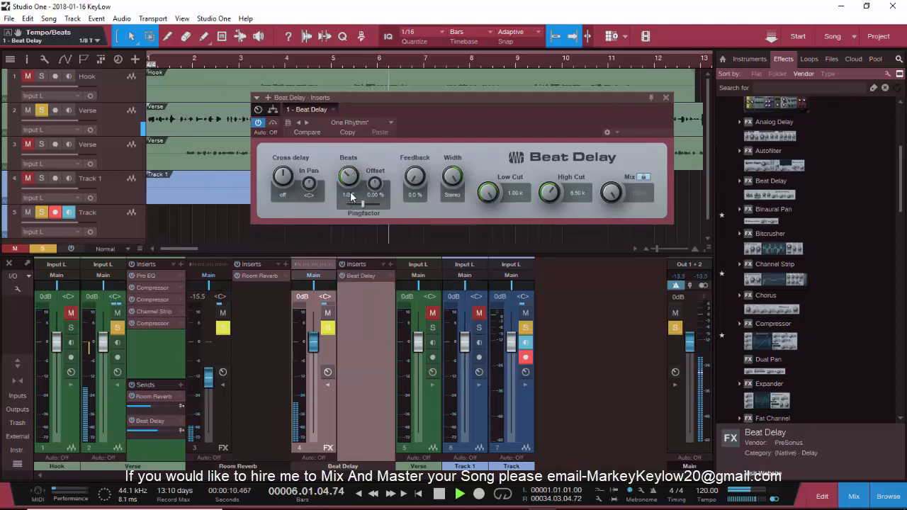
# Audition Beat Delay with Pingfactor at Half and Offset at 30 %, and return them to Same and 0.30 %.
pyautogui.moveTo(363, 206); pyautogui.dragTo(306, 214)
pyautogui.press('space')
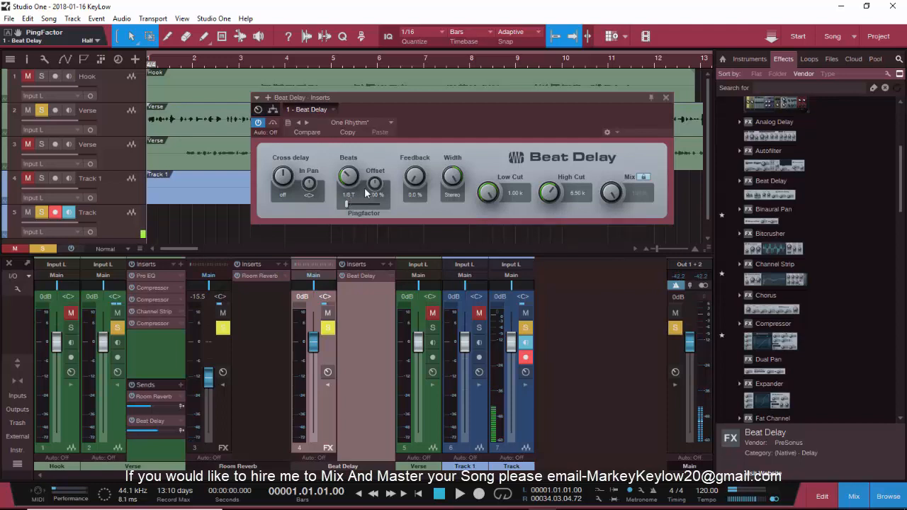
pyautogui.moveTo(374, 185); pyautogui.dragTo(366, 112)
pyautogui.press('space')
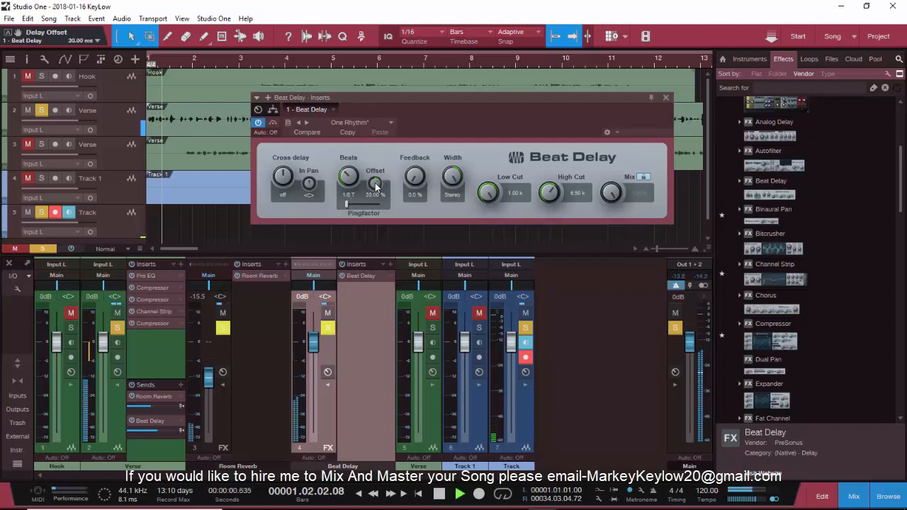
pyautogui.moveTo(376, 185); pyautogui.dragTo(372, 235)
pyautogui.moveTo(347, 206); pyautogui.dragTo(364, 206)
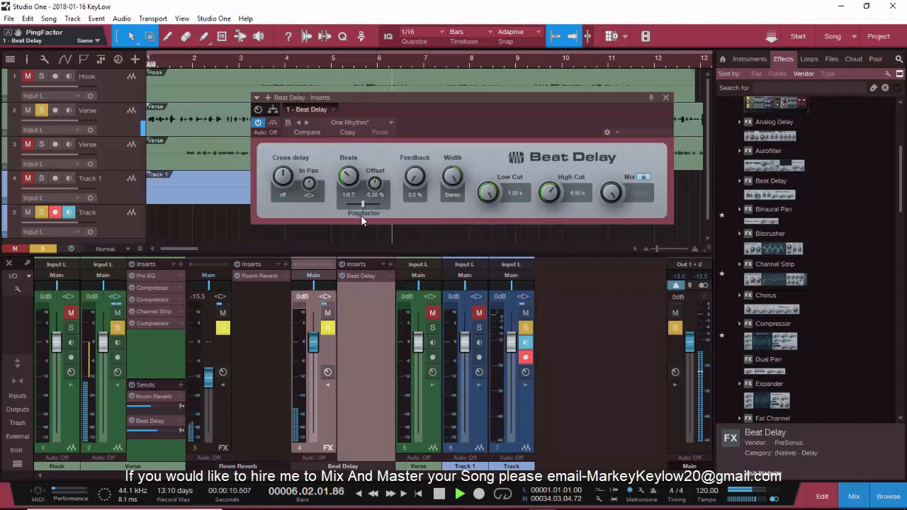
pyautogui.press('space')
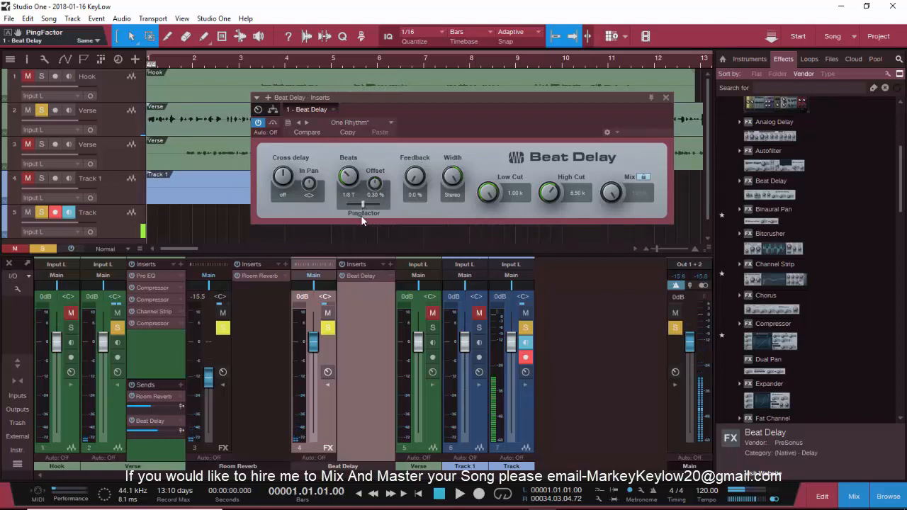
# Audition Beat Delay with Feedback at 75.5 % and reset the feedback to 0 %.
pyautogui.moveTo(414, 177); pyautogui.dragTo(412, 89)
pyautogui.press('space')
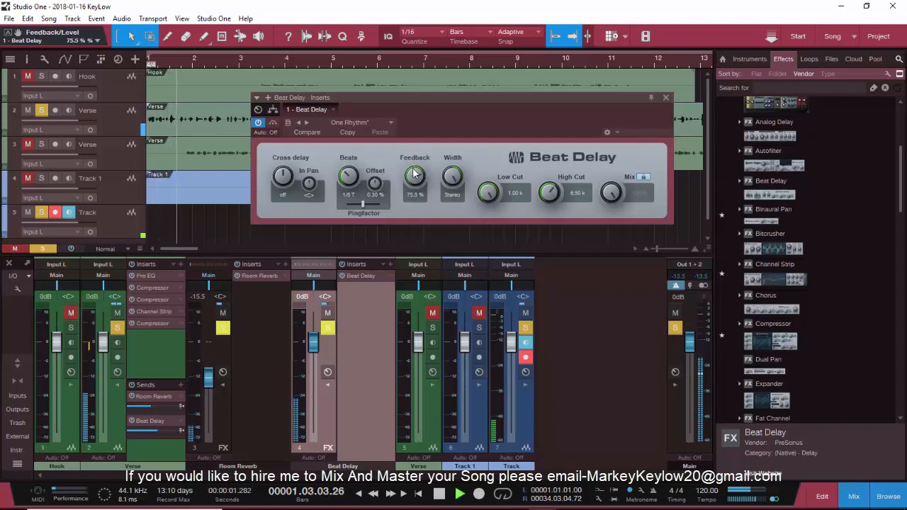
pyautogui.doubleClick(414, 176)
pyautogui.press('space')
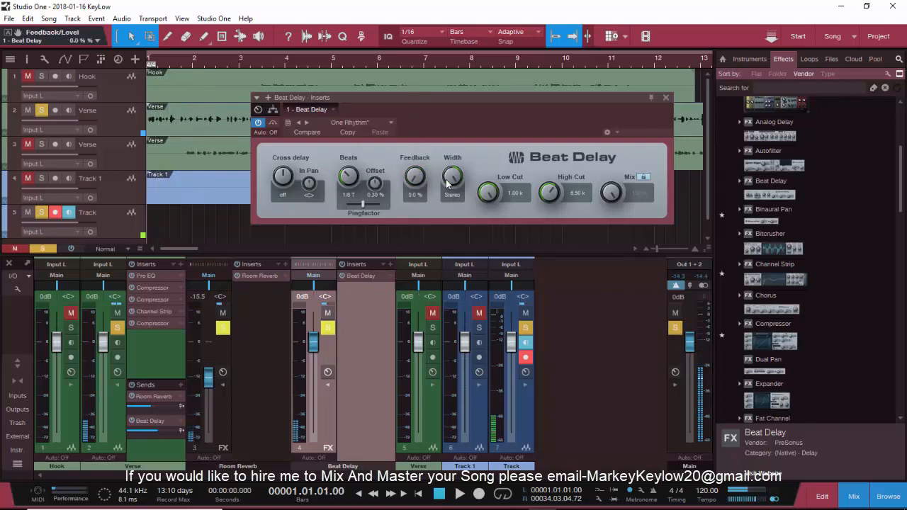
# Set Beat Delay's Width to PingPong and audition the start of the verse repeatedly.
pyautogui.press('space')
pyautogui.moveTo(450, 182); pyautogui.dragTo(436, 314)
pyautogui.press('space')
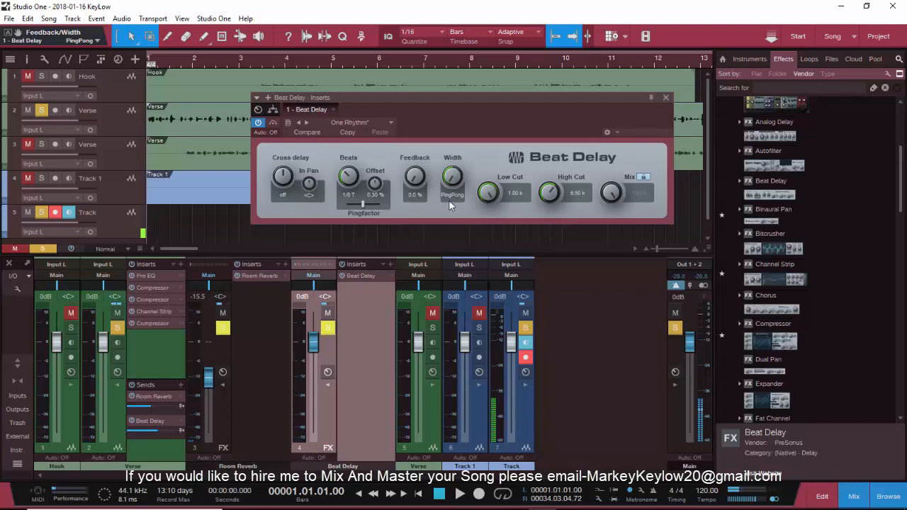
pyautogui.press('space')
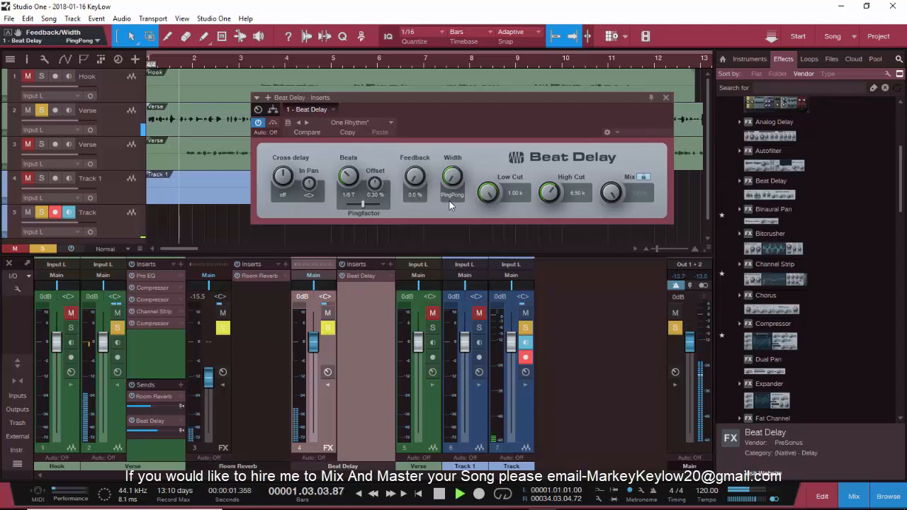
pyautogui.press('space')
pyautogui.press('space')
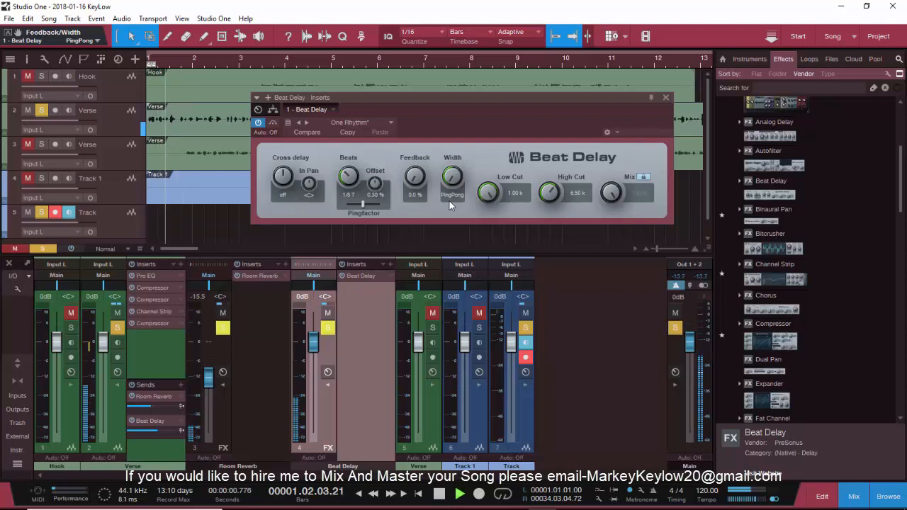
pyautogui.press('space')
pyautogui.press('space')
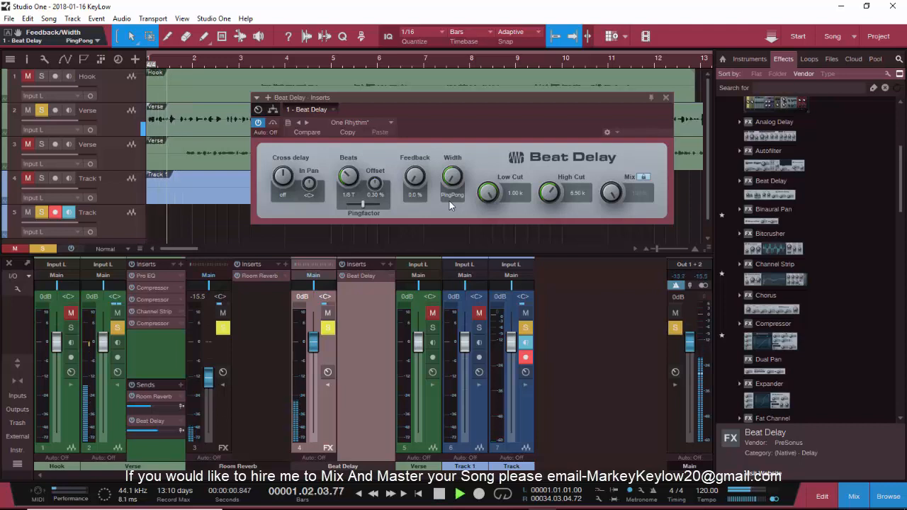
pyautogui.press('space')
pyautogui.press('space')
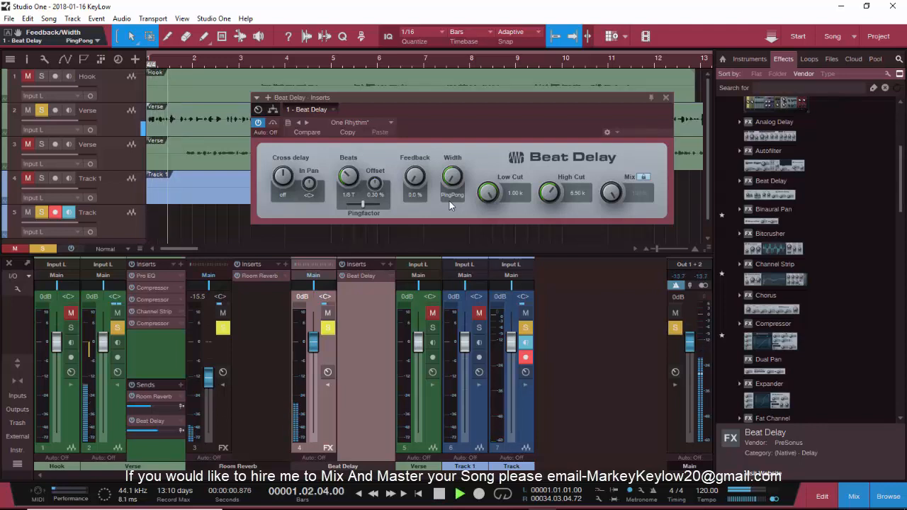
pyautogui.press('space')
# Audition Beat Delay with Offset at 30 % and at -2.10 %.
pyautogui.moveTo(374, 186); pyautogui.dragTo(393, 116)
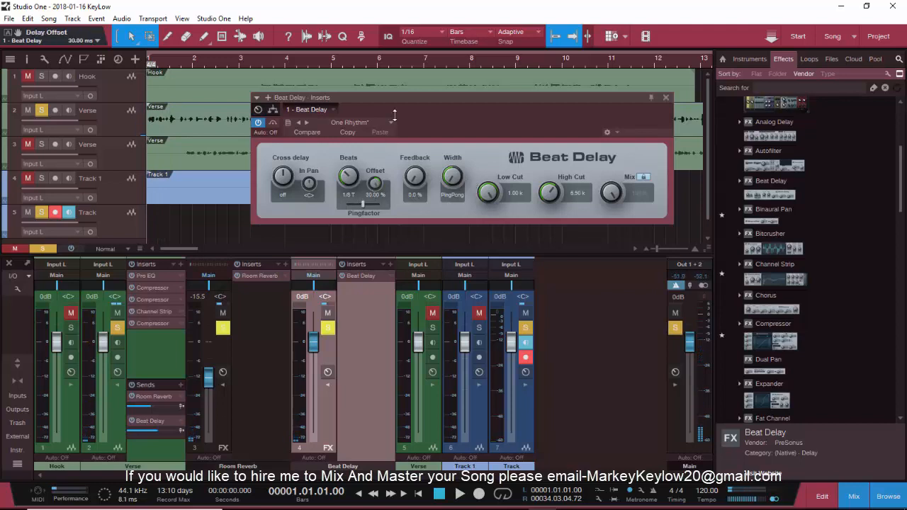
pyautogui.press('space')
pyautogui.press('space')
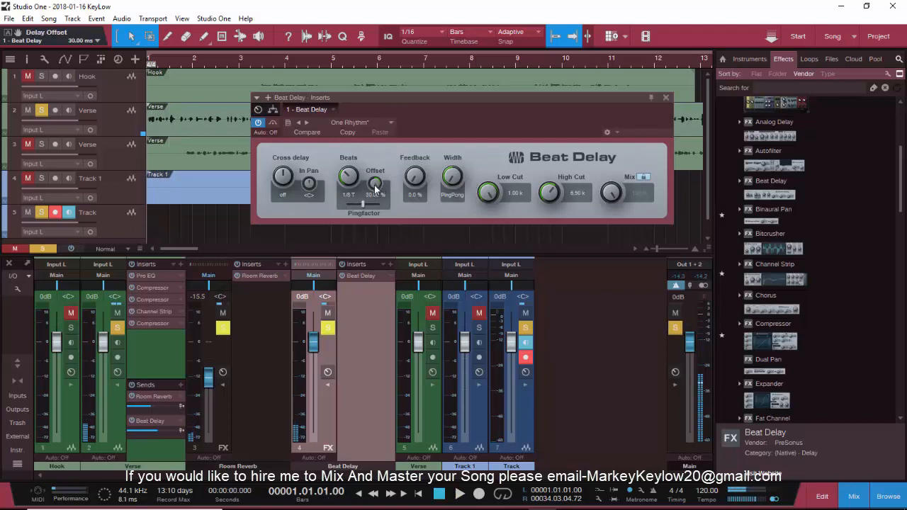
pyautogui.moveTo(376, 187); pyautogui.dragTo(385, 257)
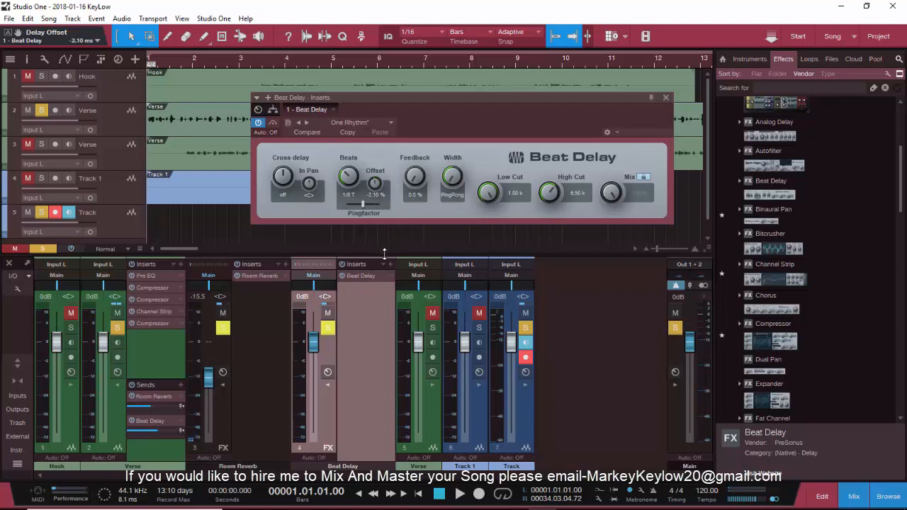
pyautogui.press('space')
# Set Beat Delay's Width to Stereo and its High Cut to 20 kHz, and stop playback.
pyautogui.moveTo(452, 177); pyautogui.dragTo(456, 47)
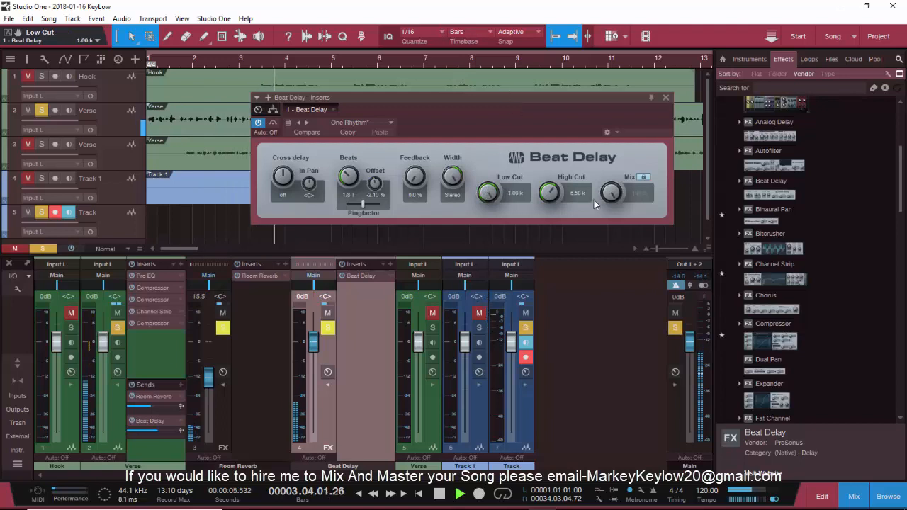
pyautogui.moveTo(542, 196); pyautogui.dragTo(554, 161)
pyautogui.press('space')
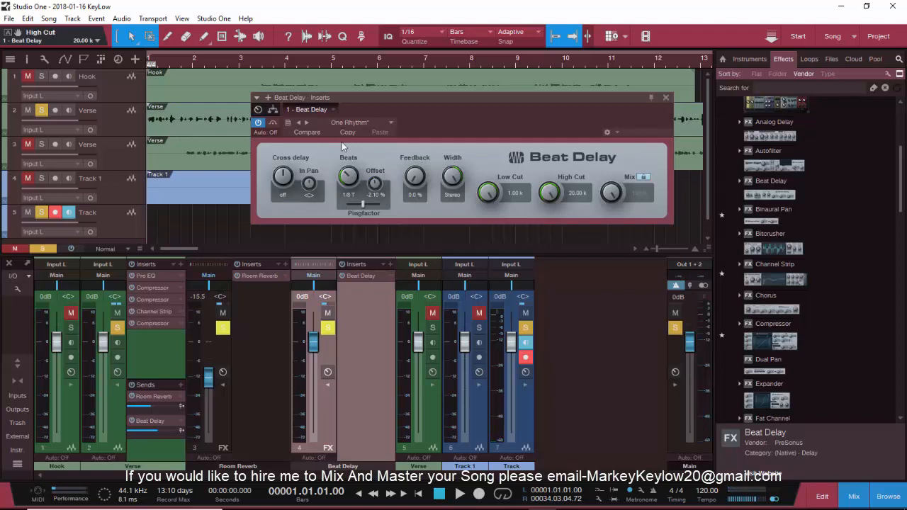
# Review Beat Delay's available Beats values and its Width setting without changing them.
pyautogui.click(339, 198)
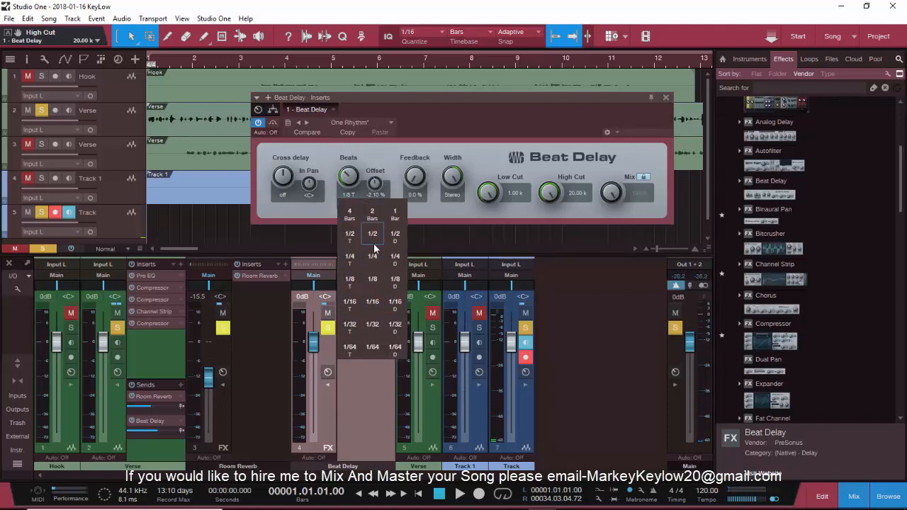
pyautogui.click(364, 145)
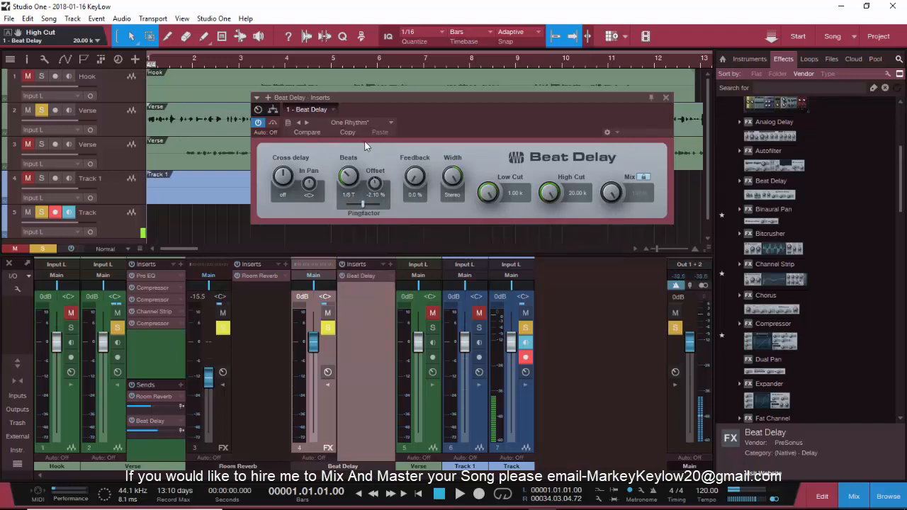
pyautogui.click(346, 194)
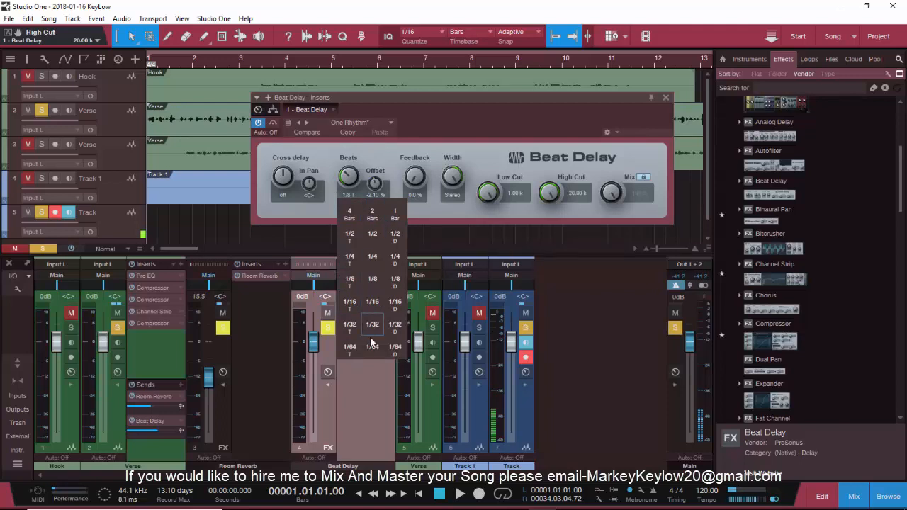
pyautogui.click(395, 142)
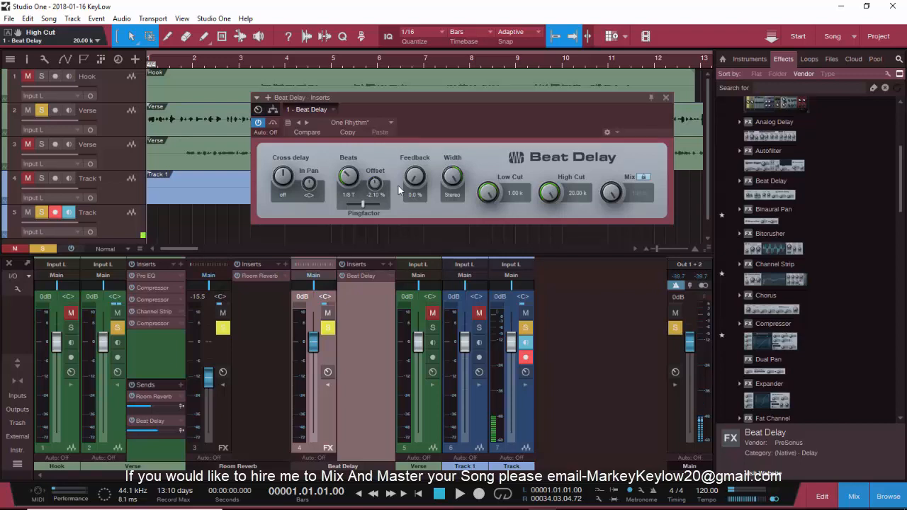
pyautogui.moveTo(453, 177); pyautogui.dragTo(460, 118)
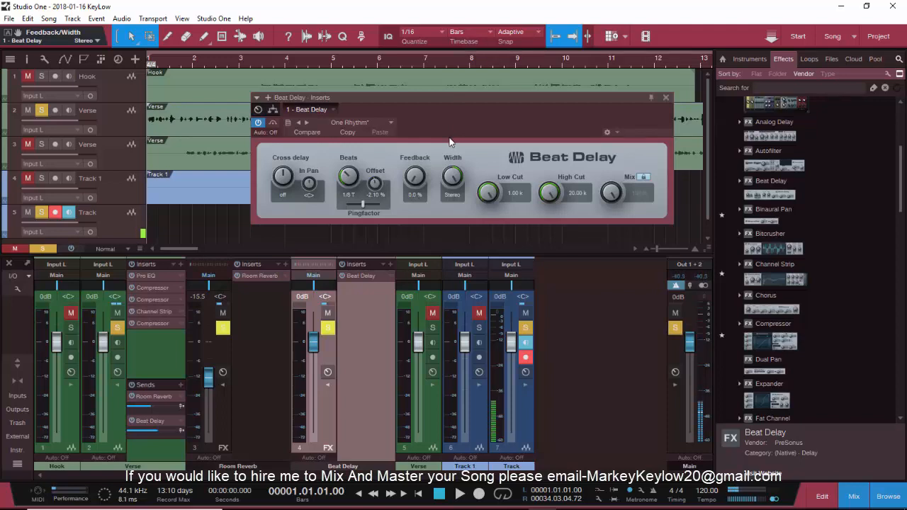
# Play the verse with the Rhythm Riff preset, reload Beat Delay's One Rhythm preset, and close the effect.
pyautogui.press('space')
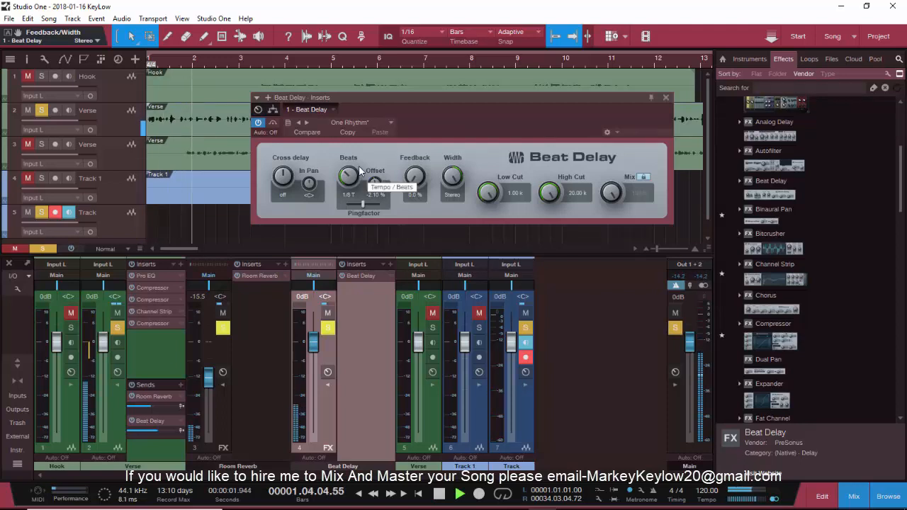
pyautogui.click(347, 122)
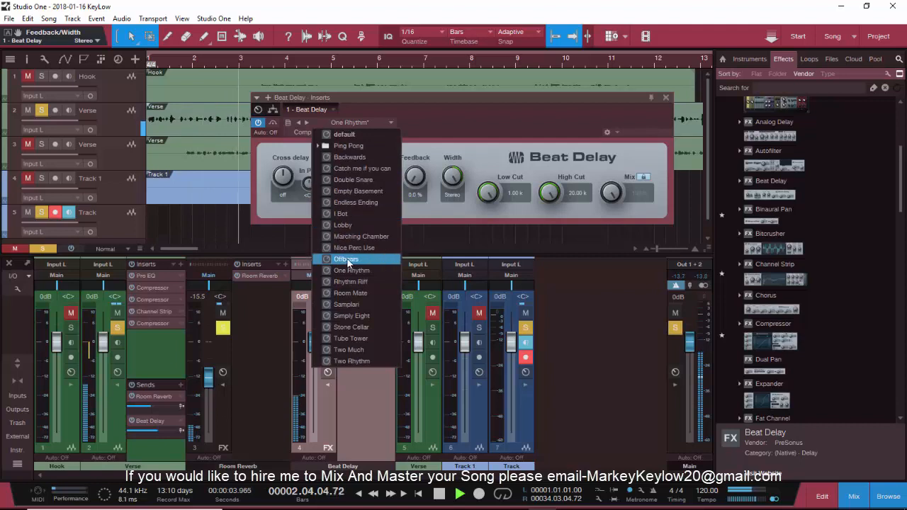
pyautogui.click(352, 282)
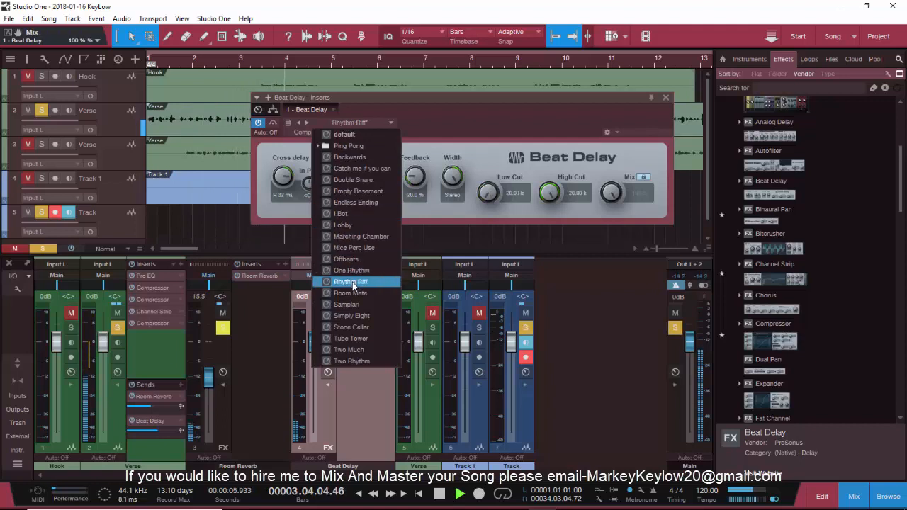
pyautogui.click(351, 270)
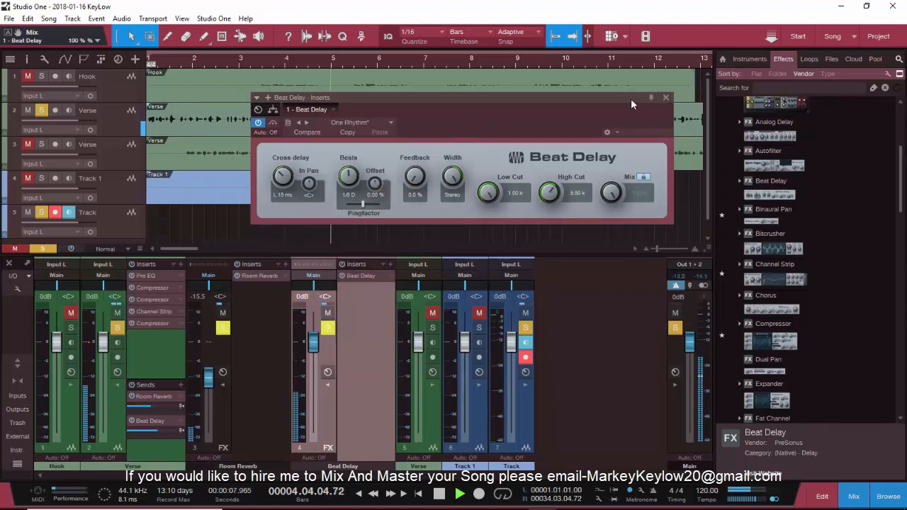
pyautogui.click(666, 97)
pyautogui.press('space')
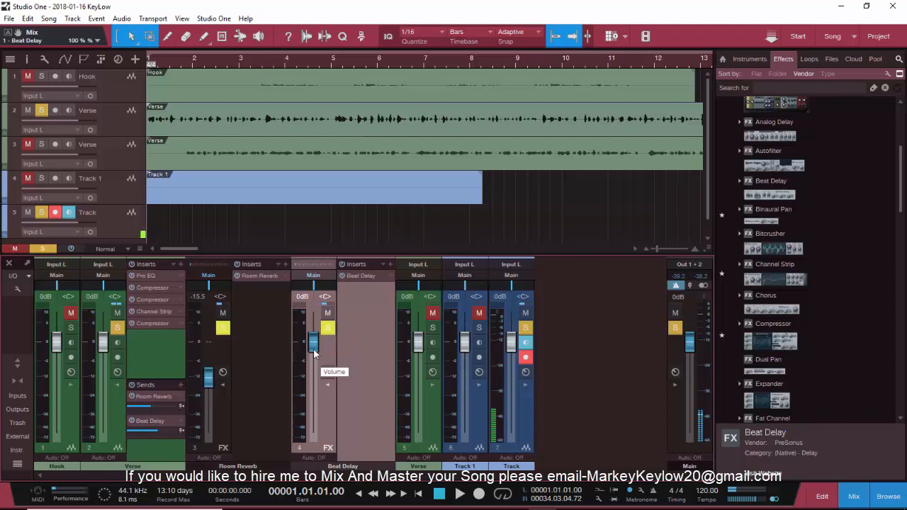
# While the verse plays, set its Beat Delay send level to -20.5 and the Beat Delay channel volume to -6.5.
pyautogui.press('space')
pyautogui.moveTo(314, 353); pyautogui.dragTo(314, 394)
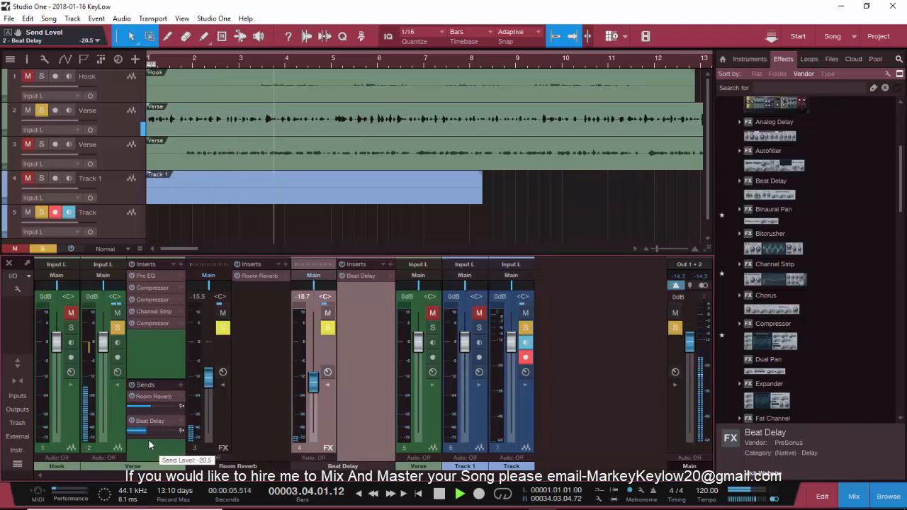
pyautogui.moveTo(317, 390); pyautogui.dragTo(317, 369)
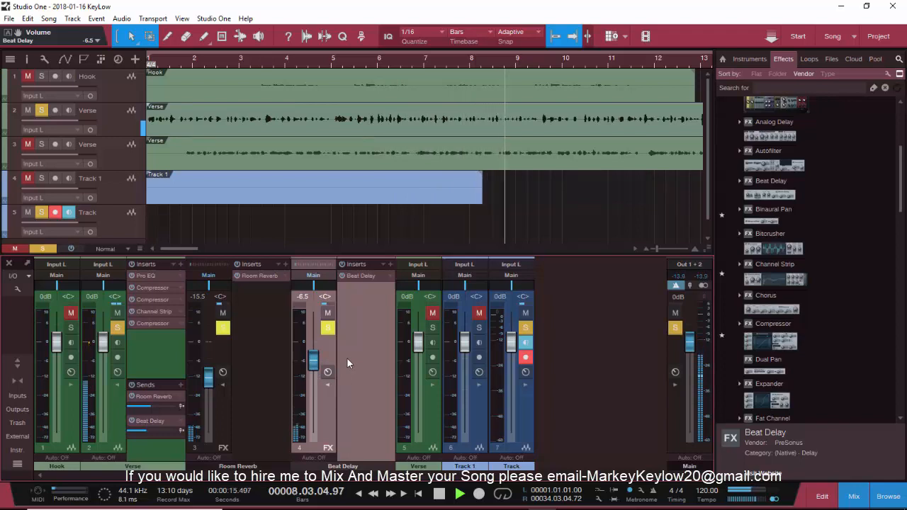
pyautogui.press('space')
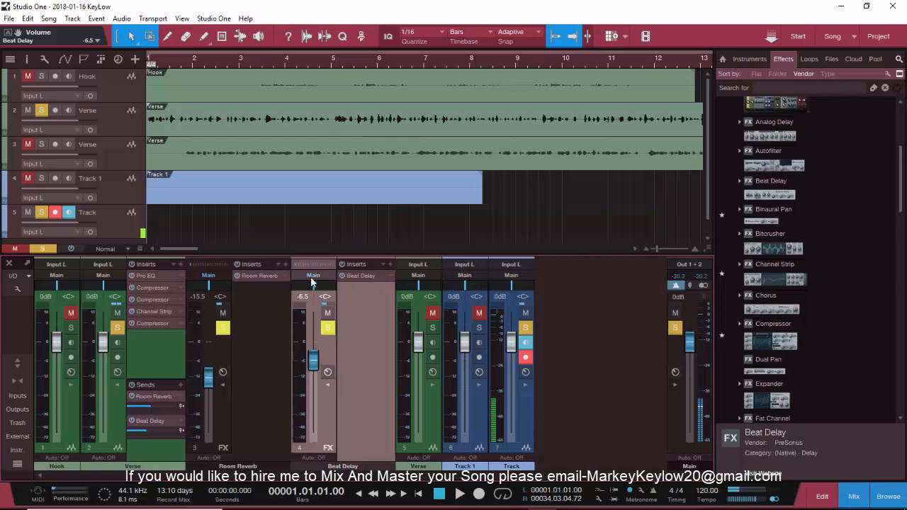
# Reopen the Beat Delay effect to review its settings and close it.
pyautogui.click(367, 278)
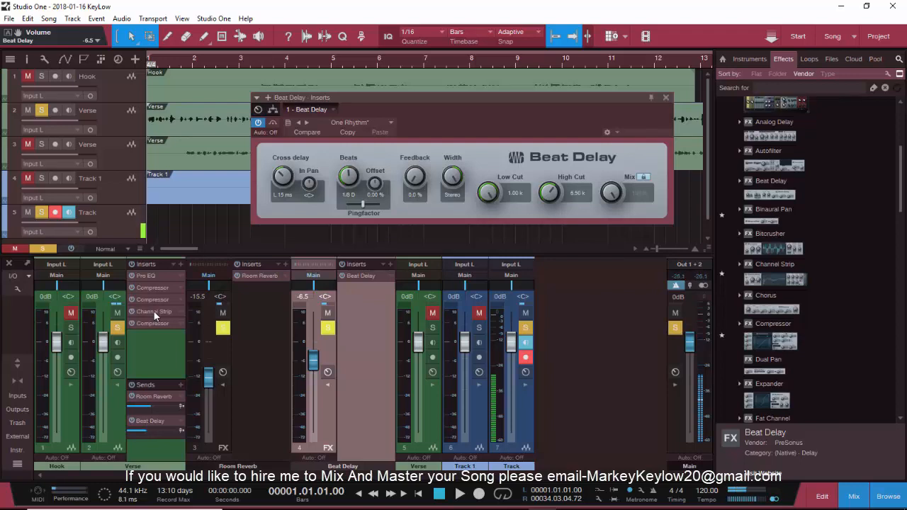
pyautogui.click(666, 98)
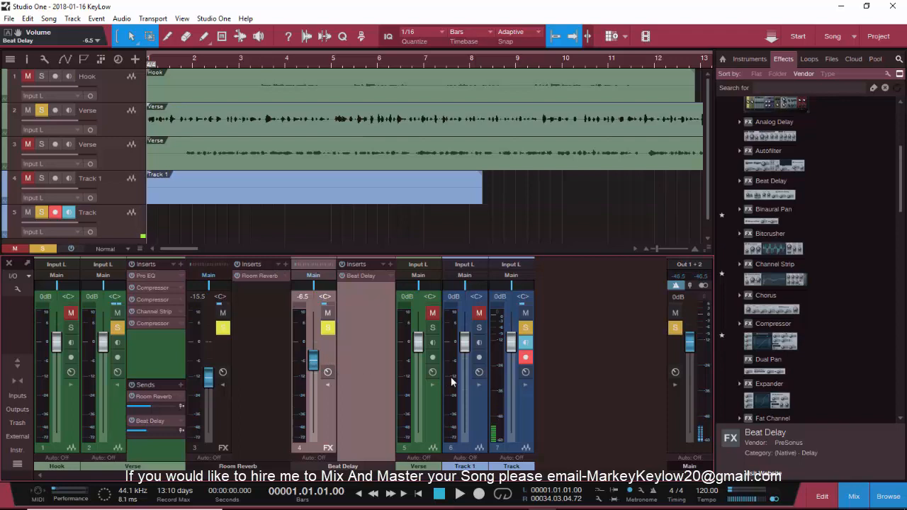
pyautogui.click(516, 500)
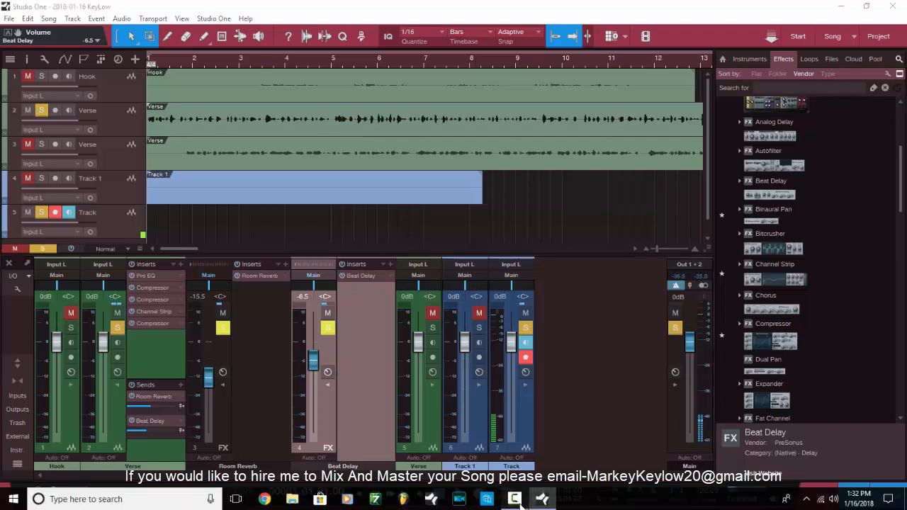
pyautogui.click(882, 437)
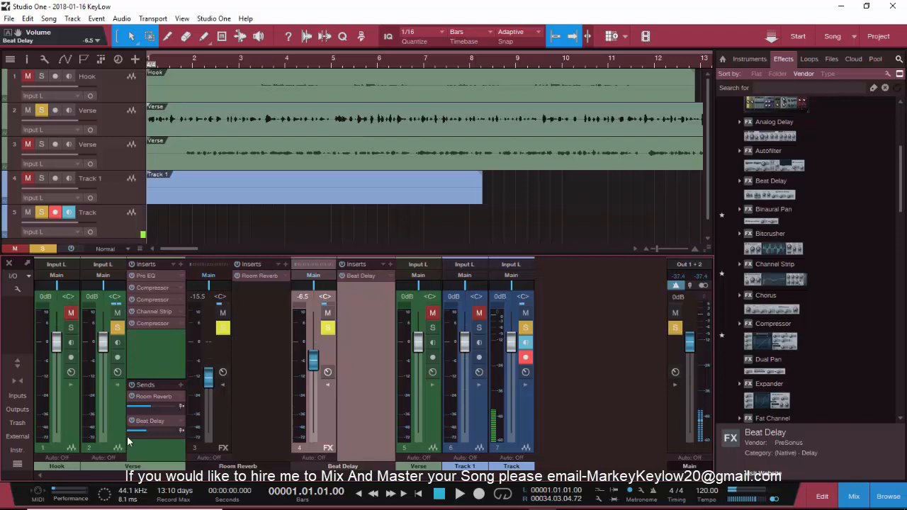
# Collapse the Beat Delay and Room Reverb channels, and copy all inserts from the first Verse channel to the expanded second Verse channel.
pyautogui.click(326, 386)
pyautogui.click(223, 385)
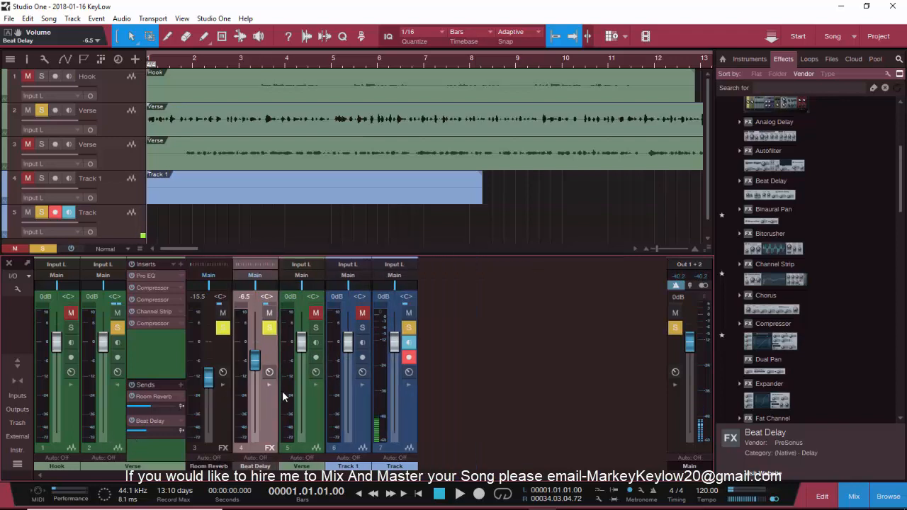
pyautogui.click(312, 384)
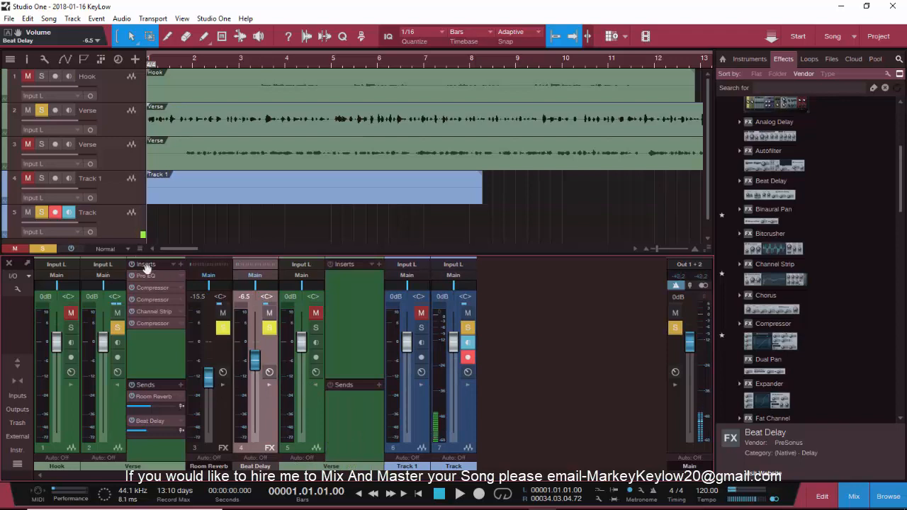
pyautogui.moveTo(302, 264); pyautogui.dragTo(338, 270)
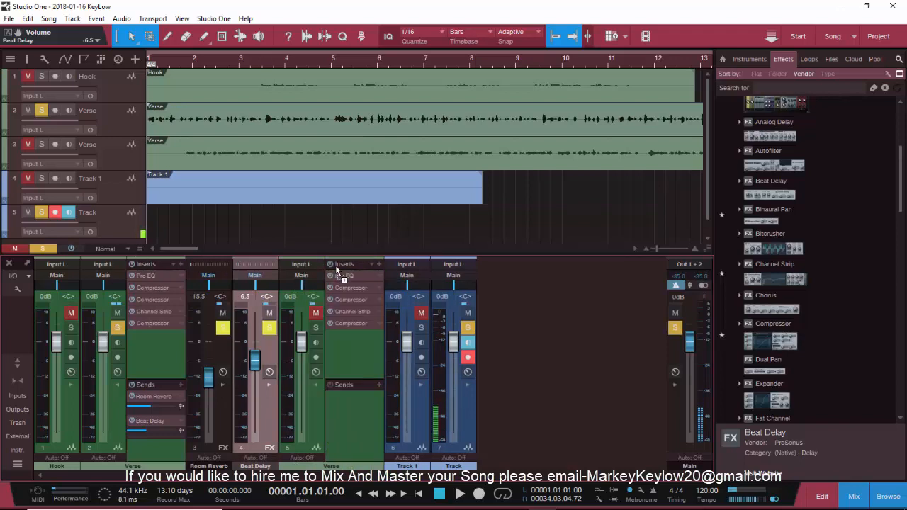
# Copy the Room Reverb and Beat Delay sends from the first Verse channel to the second Verse channel.
pyautogui.click(161, 381)
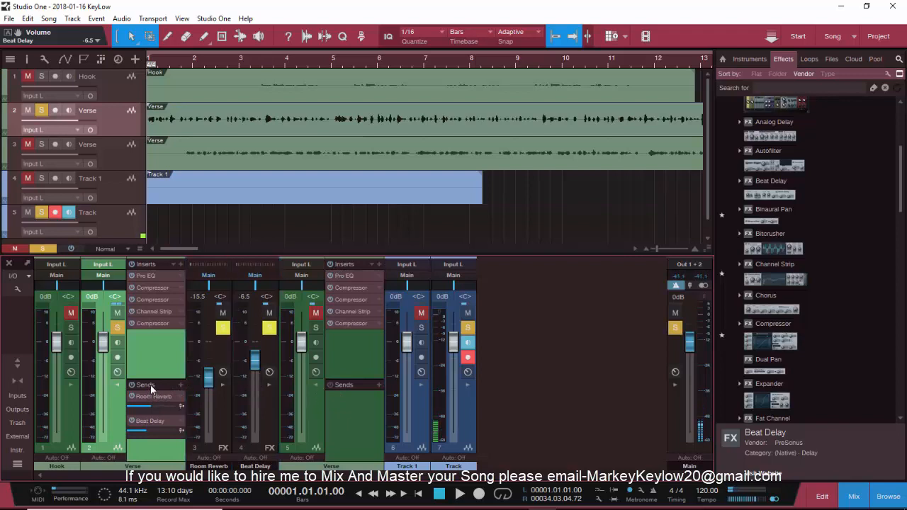
pyautogui.moveTo(153, 395); pyautogui.dragTo(331, 415)
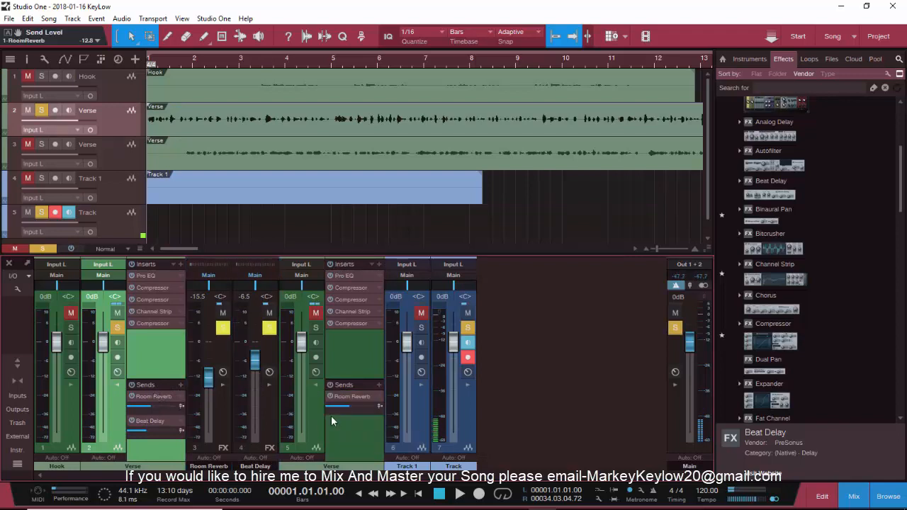
pyautogui.moveTo(165, 418); pyautogui.dragTo(330, 425)
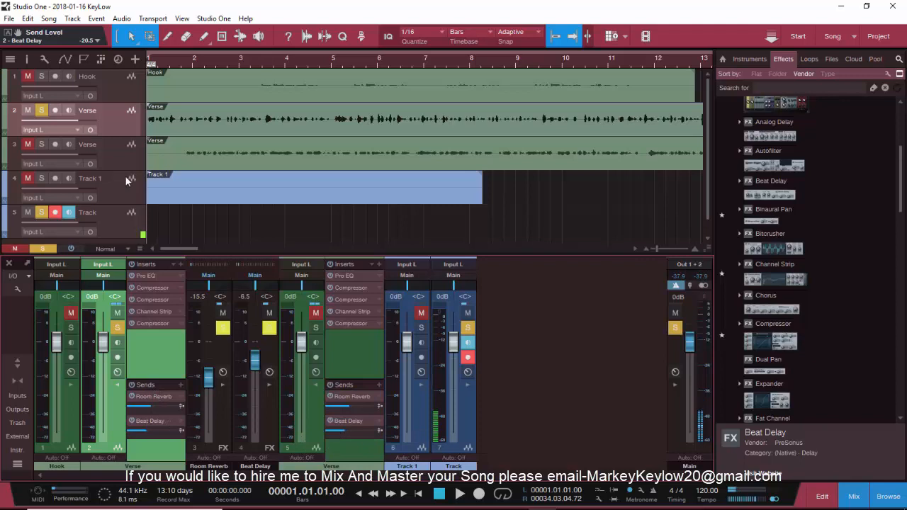
# Mute the first Verse track and solo the second Verse track.
pyautogui.click(27, 111)
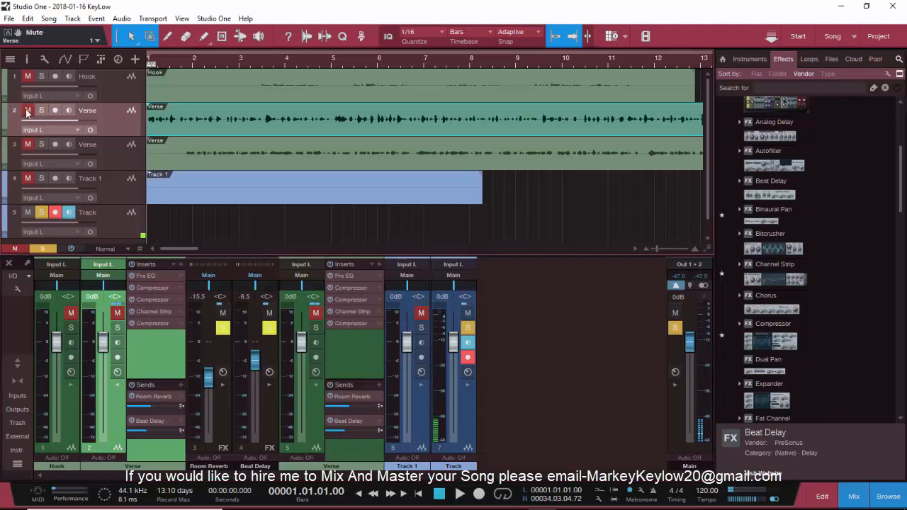
pyautogui.click(41, 145)
# Trim the silence at the start of the second Verse clip and move the clip to bar 1.
pyautogui.click(151, 160)
pyautogui.moveTo(151, 159); pyautogui.dragTo(181, 160)
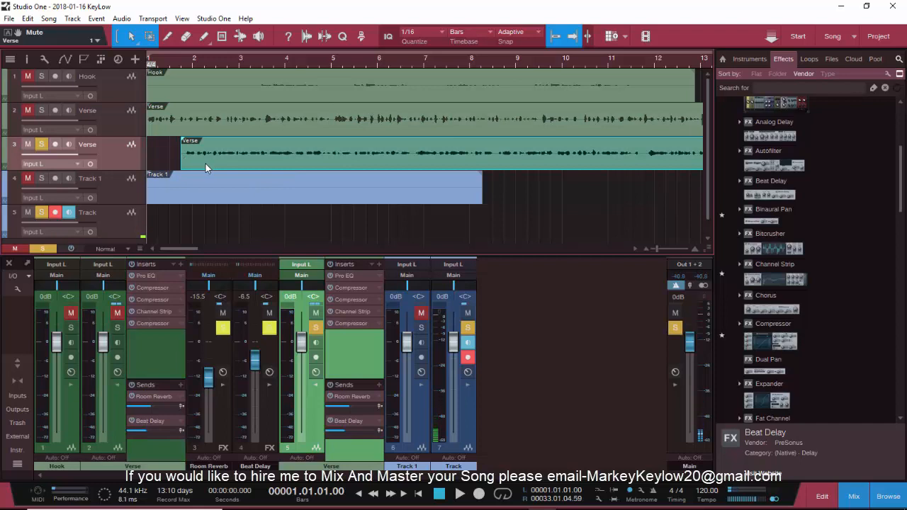
pyautogui.hotkey('ctrl', 'z')
# Play the second Verse track from the start several times to audition its copied inserts and sends.
pyautogui.press('space')
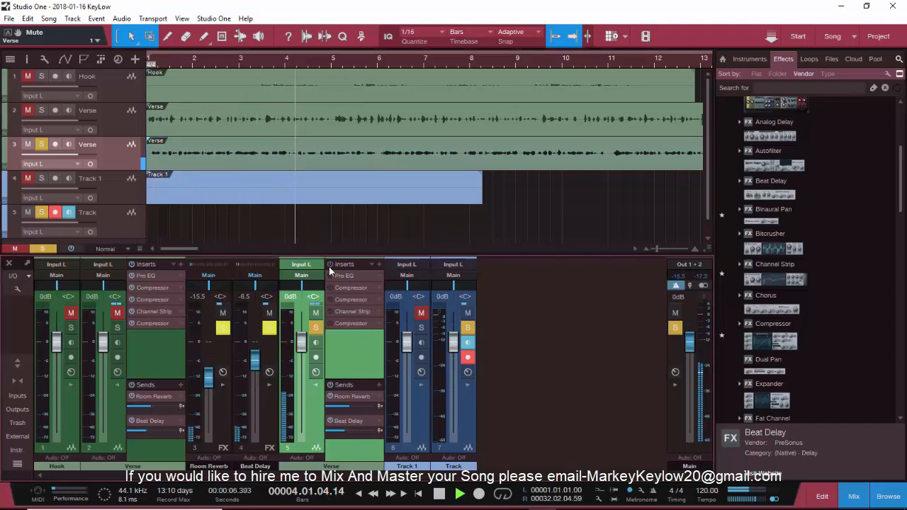
pyautogui.press('space')
pyautogui.press('space')
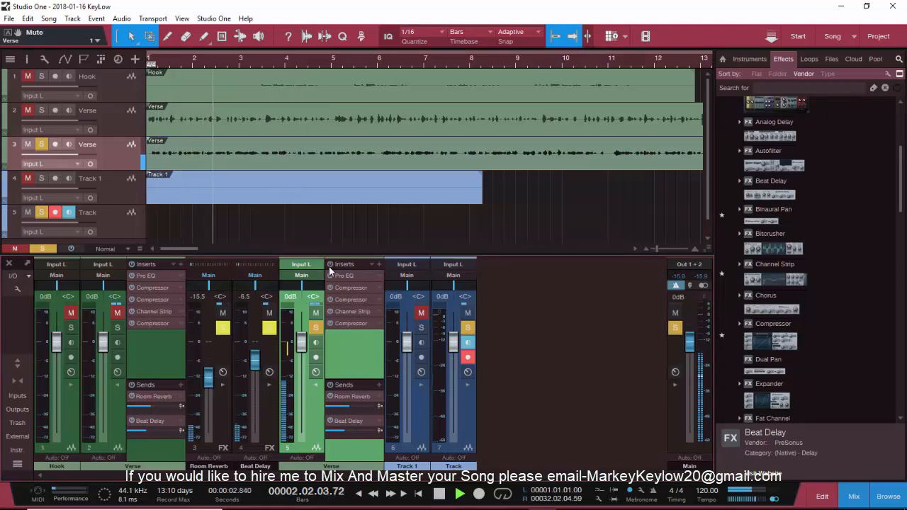
pyautogui.press('space')
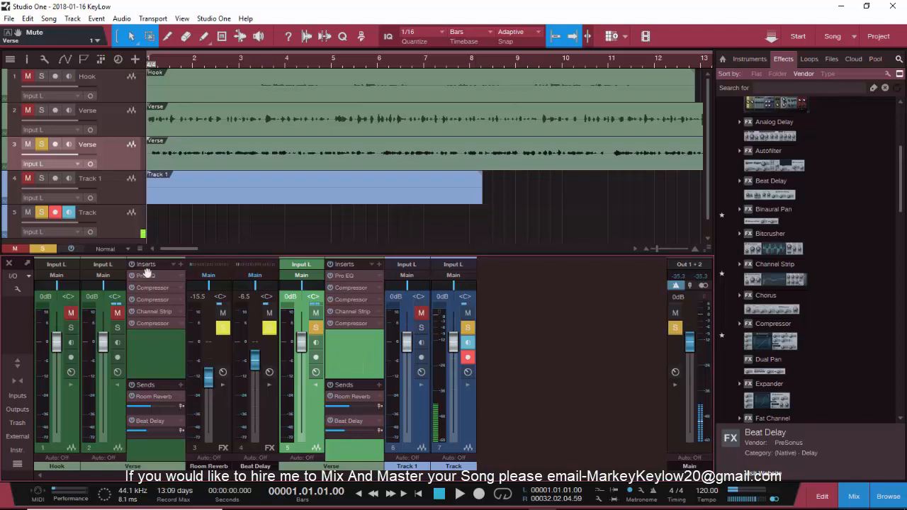
pyautogui.press('space')
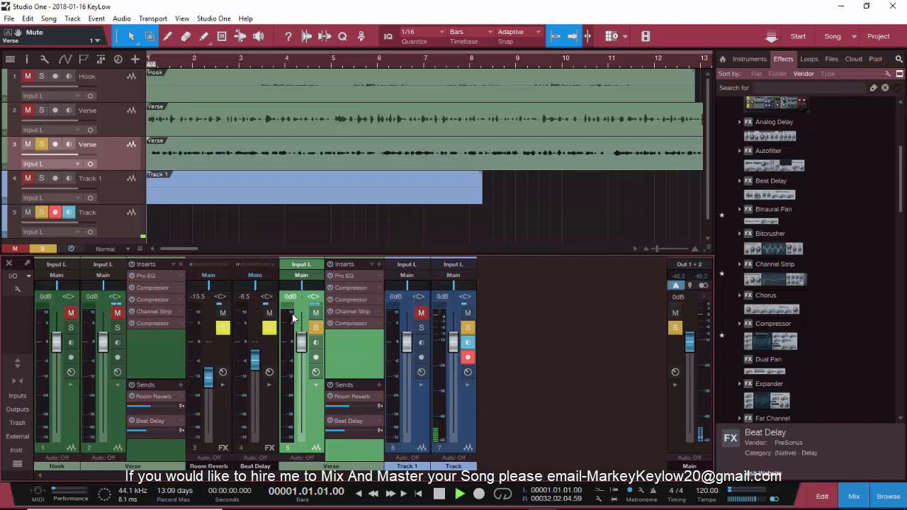
pyautogui.press('space')
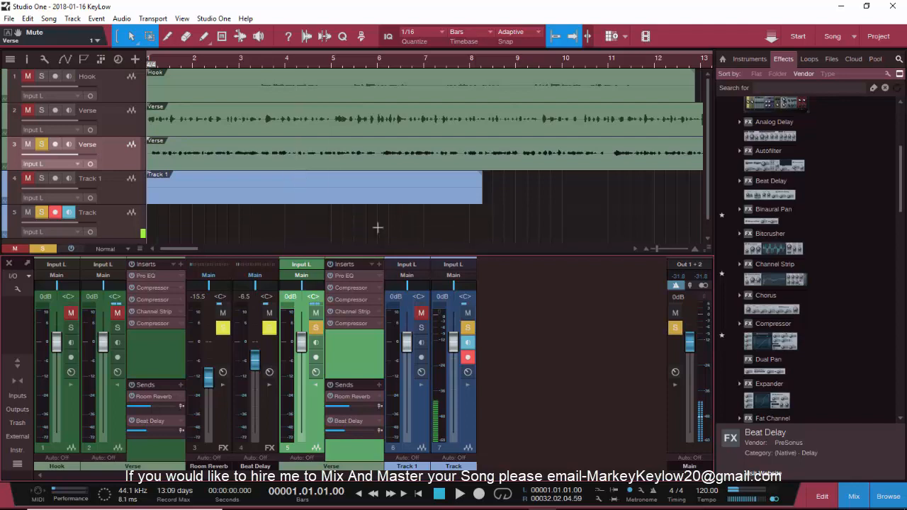
# Remove the Pro EQ, Compressor and Channel Strip inserts from the second Verse channel, keeping its two sends.
pyautogui.rightClick(346, 281)
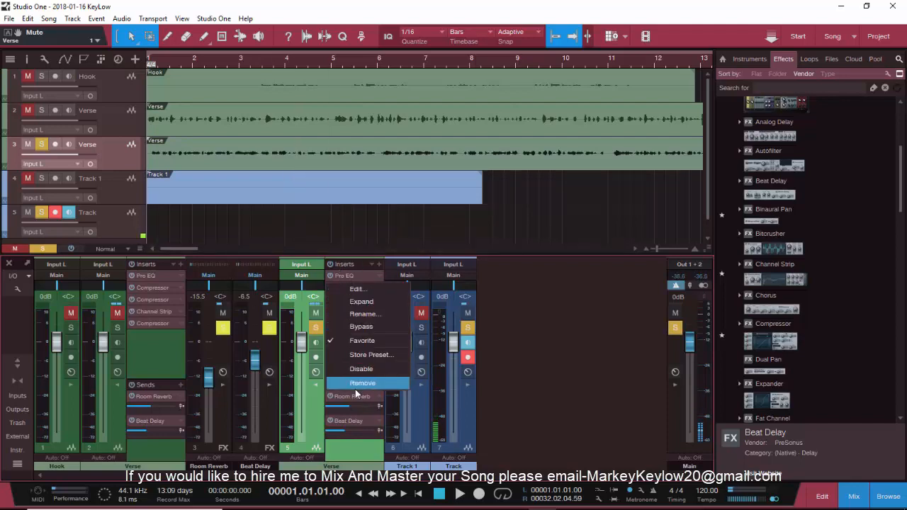
pyautogui.click(354, 377)
pyautogui.rightClick(347, 281)
pyautogui.click(361, 383)
pyautogui.rightClick(347, 278)
pyautogui.click(362, 383)
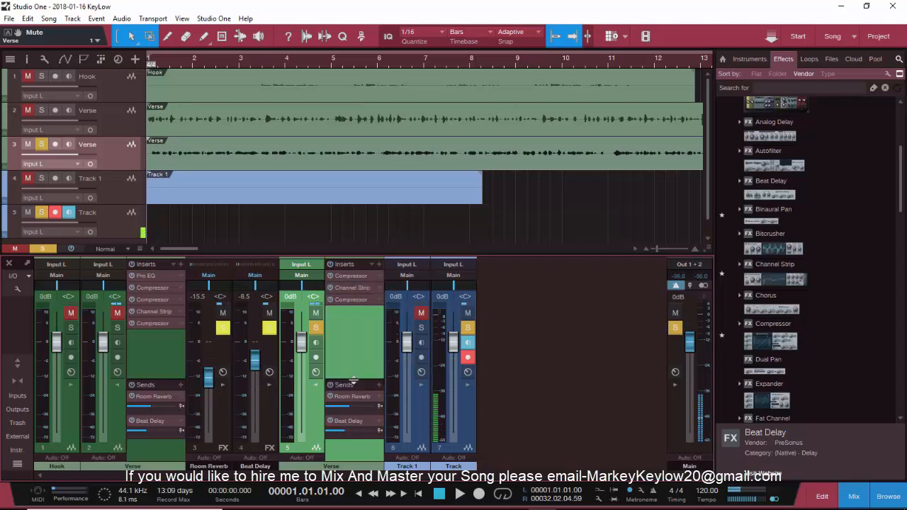
pyautogui.rightClick(347, 276)
pyautogui.click(354, 371)
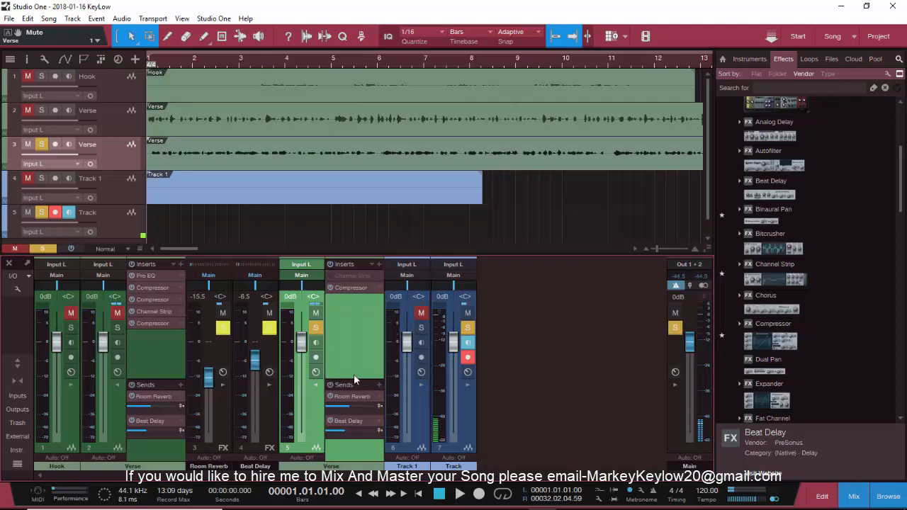
pyautogui.rightClick(352, 278)
pyautogui.click(357, 315)
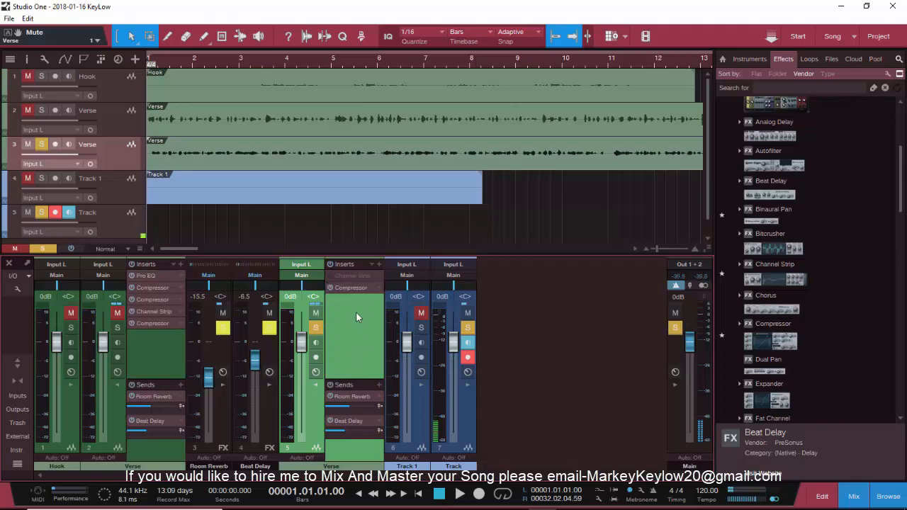
pyautogui.rightClick(353, 278)
pyautogui.click(361, 382)
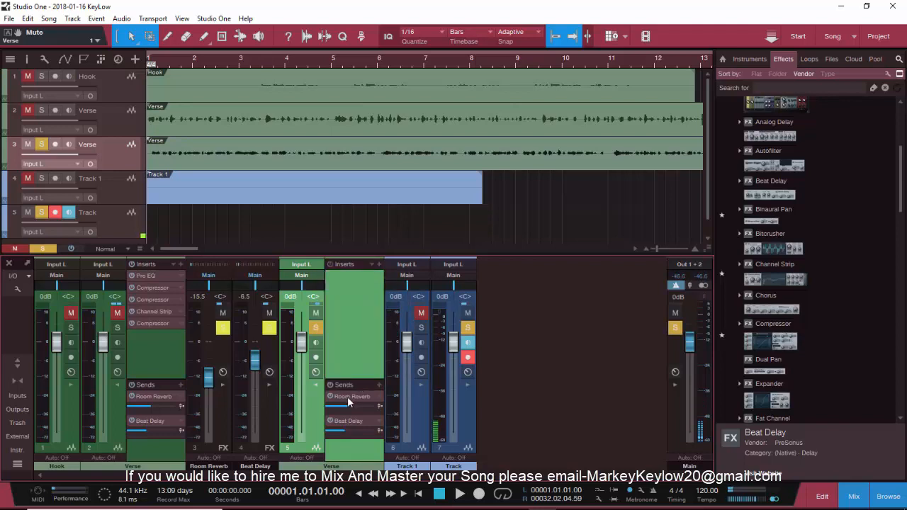
pyautogui.rightClick(347, 397)
pyautogui.click(359, 377)
# Copy the first Verse's Pro EQ insert to the second Verse channel, load its default preset, and close the EQ.
pyautogui.moveTo(146, 278); pyautogui.dragTo(340, 294)
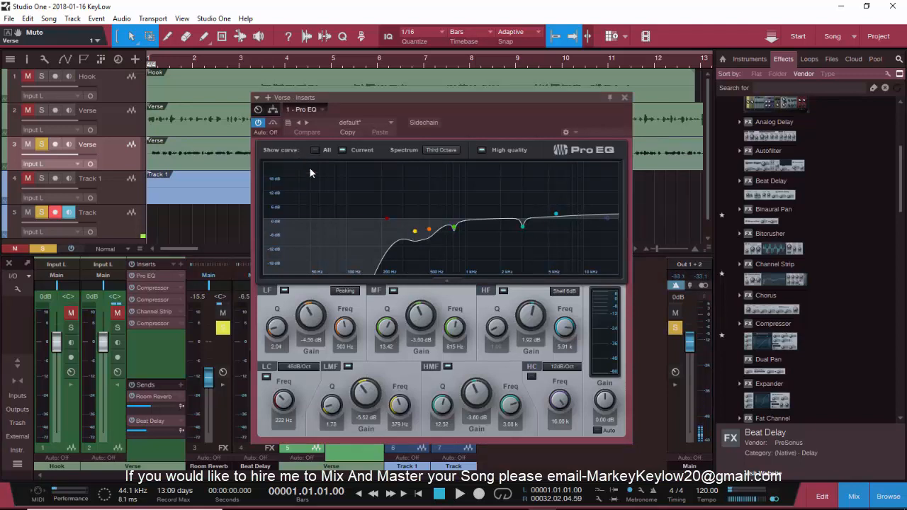
pyautogui.click(367, 122)
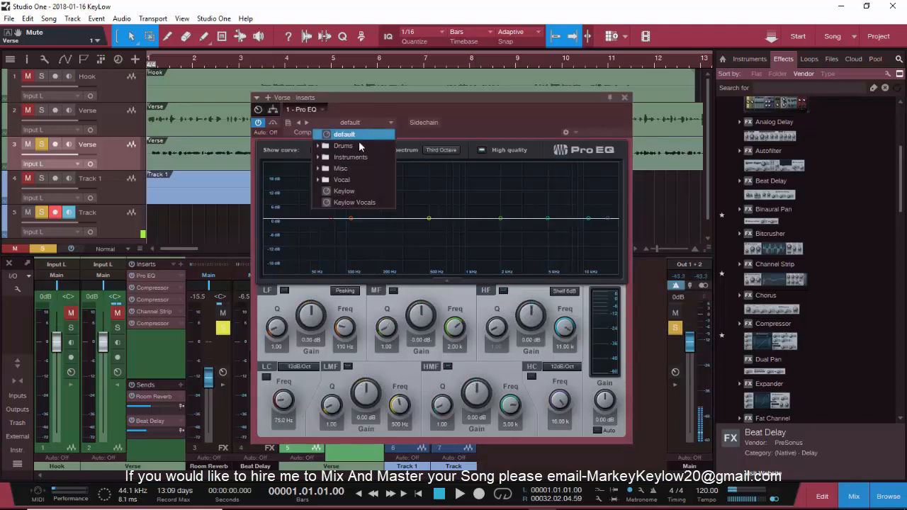
pyautogui.click(617, 99)
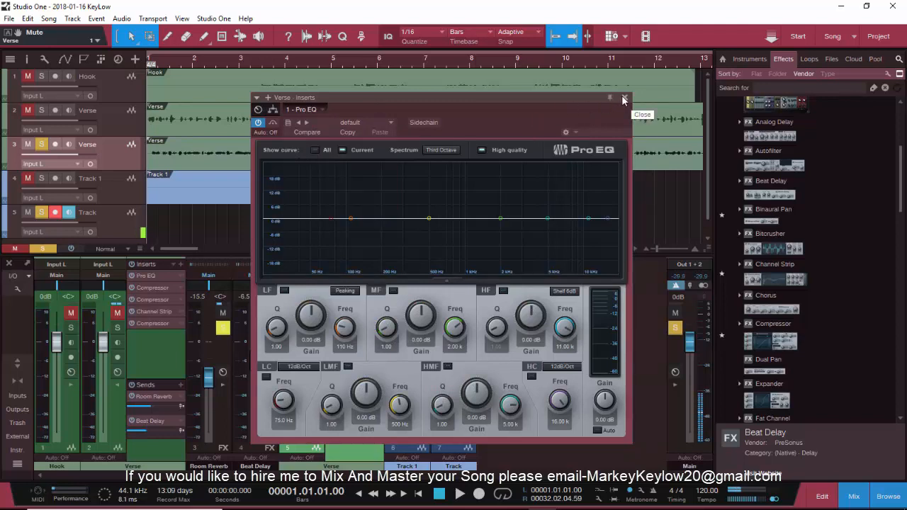
pyautogui.click(624, 98)
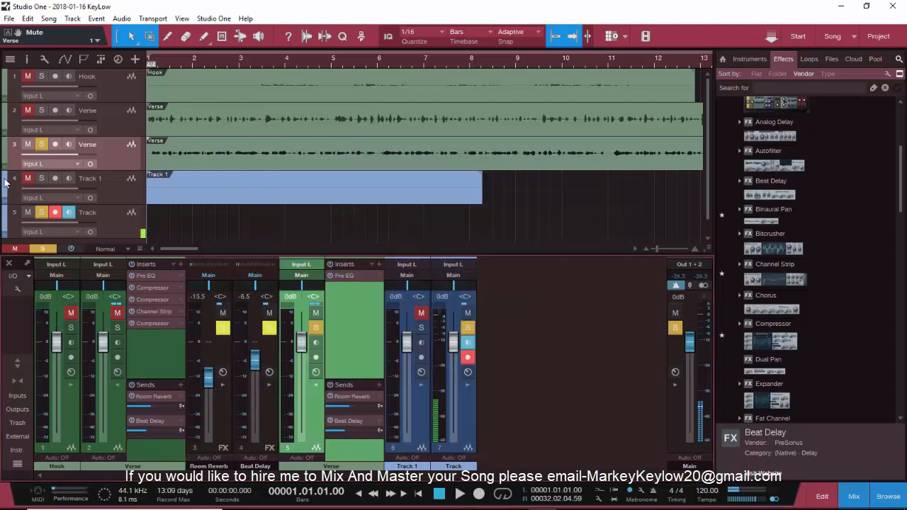
# Mute the second Verse track.
pyautogui.click(28, 146)
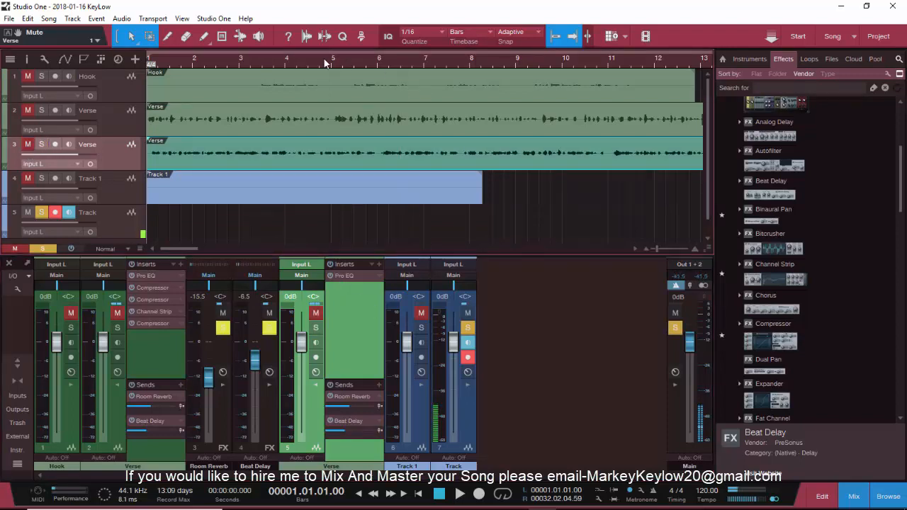
pyautogui.scroll(-4, 324, 59)
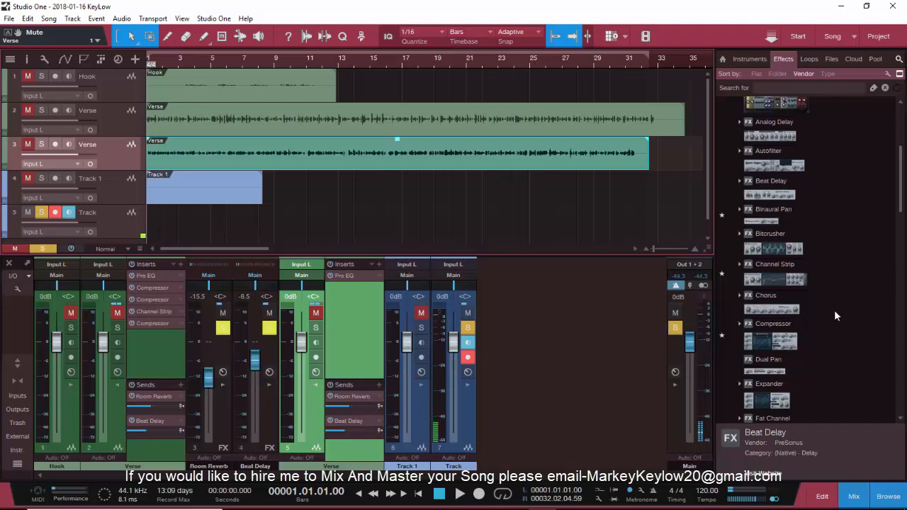
# Look through the PreSonus effects and the other vendor folders in the effects browser.
pyautogui.scroll(-2, 834, 309)
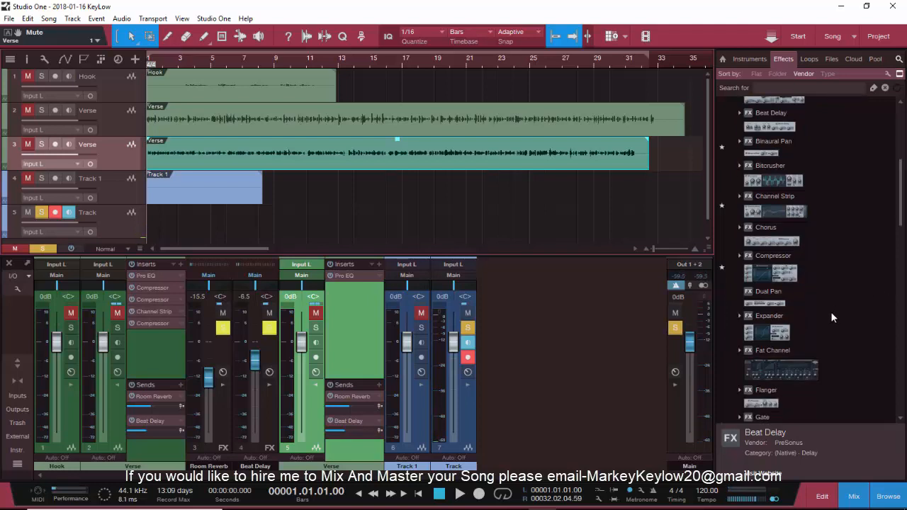
pyautogui.scroll(-4, 831, 311)
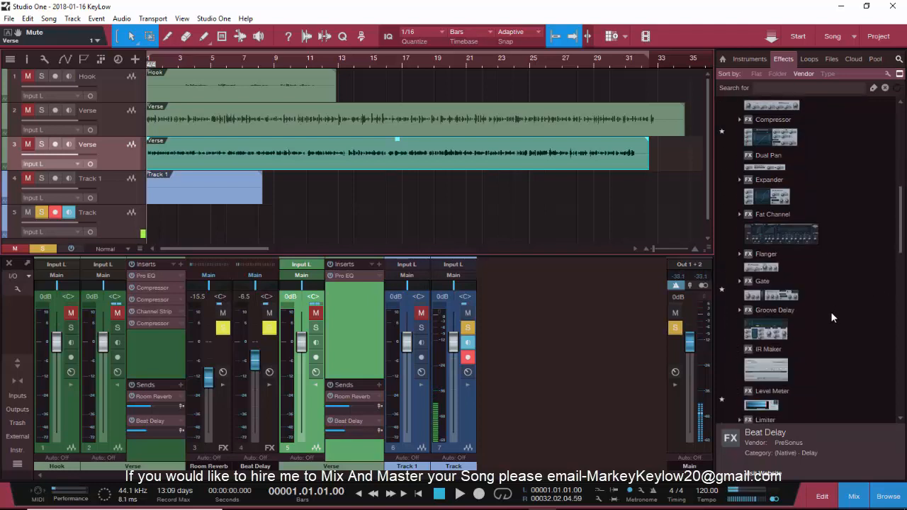
pyautogui.scroll(-6, 831, 311)
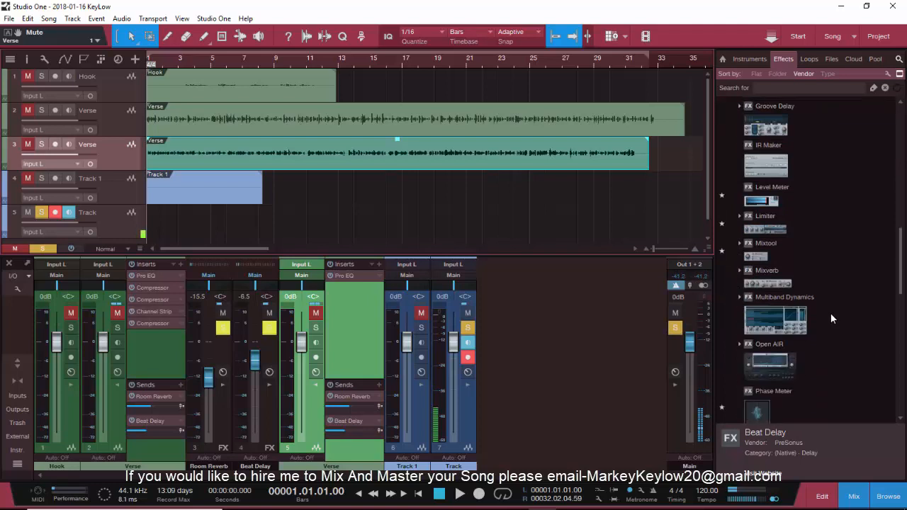
pyautogui.scroll(-3, 830, 313)
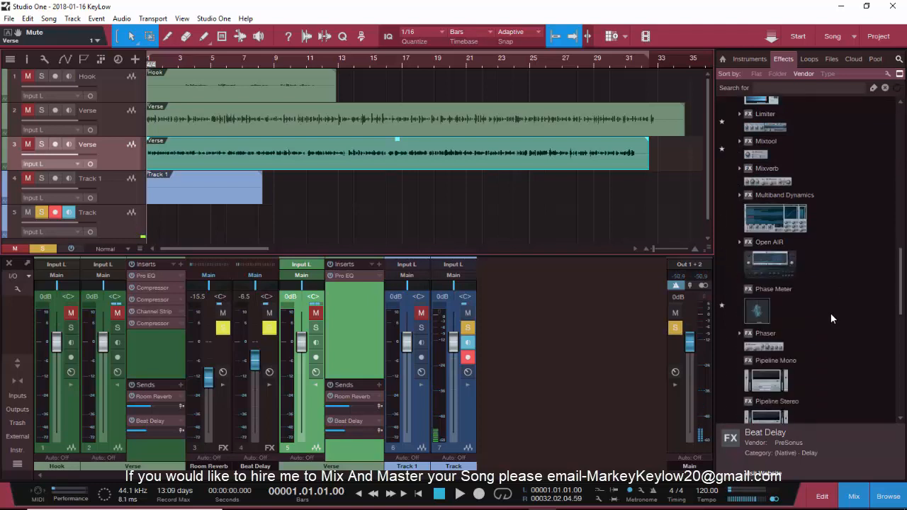
pyautogui.scroll(11, 830, 312)
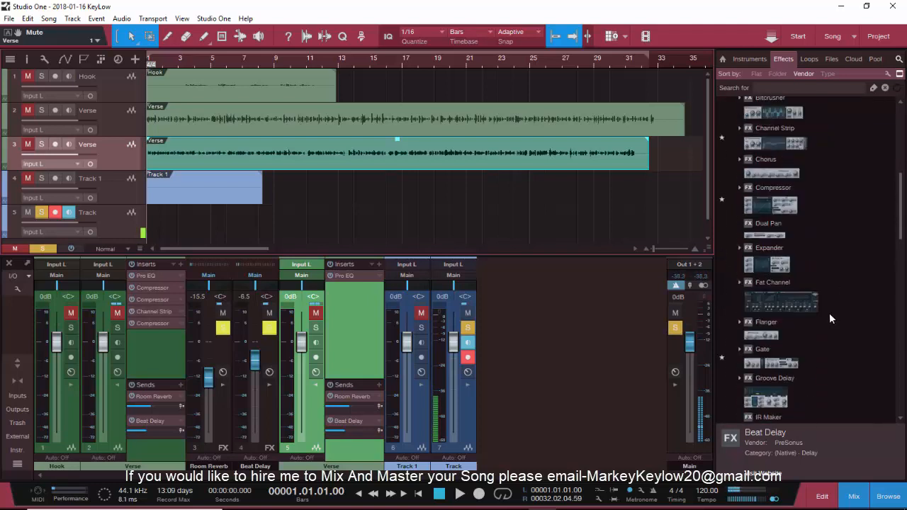
pyautogui.scroll(10, 829, 313)
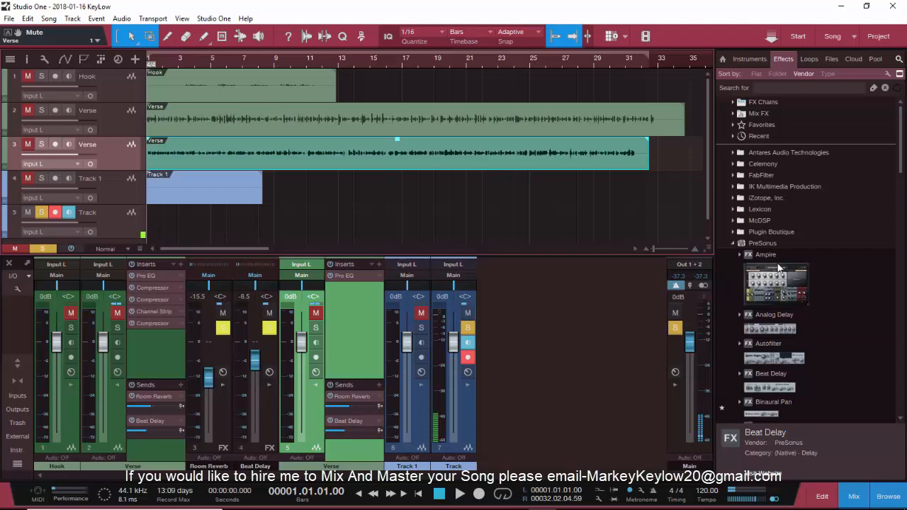
pyautogui.scroll(-5, 779, 269)
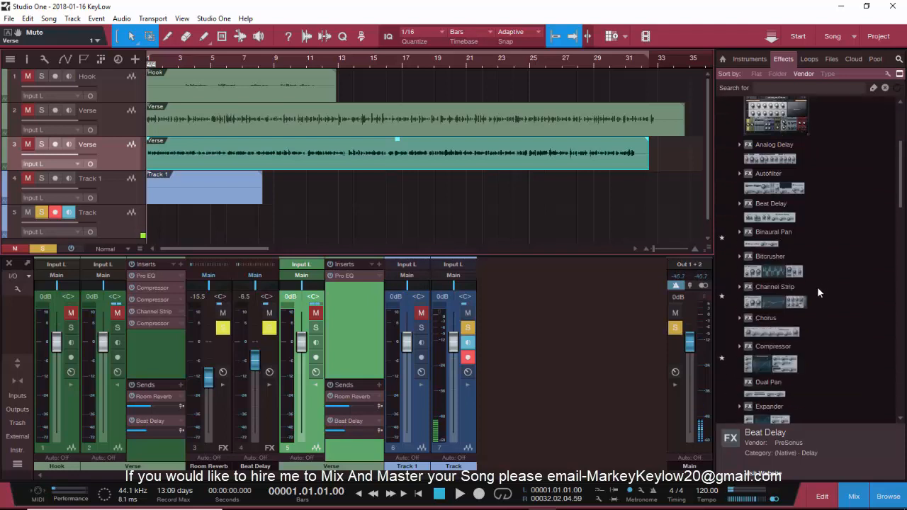
pyautogui.scroll(-2, 818, 291)
pyautogui.scroll(-1, 818, 291)
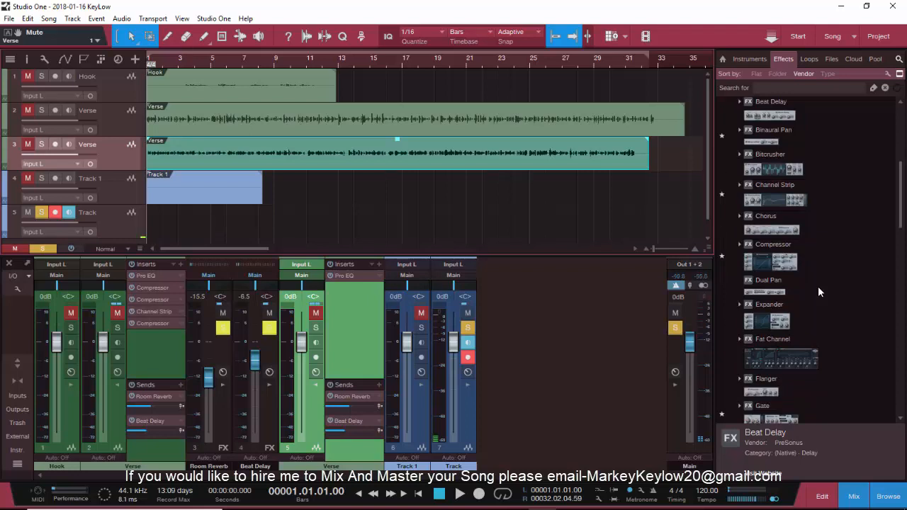
pyautogui.scroll(-1, 817, 291)
pyautogui.scroll(-1, 828, 287)
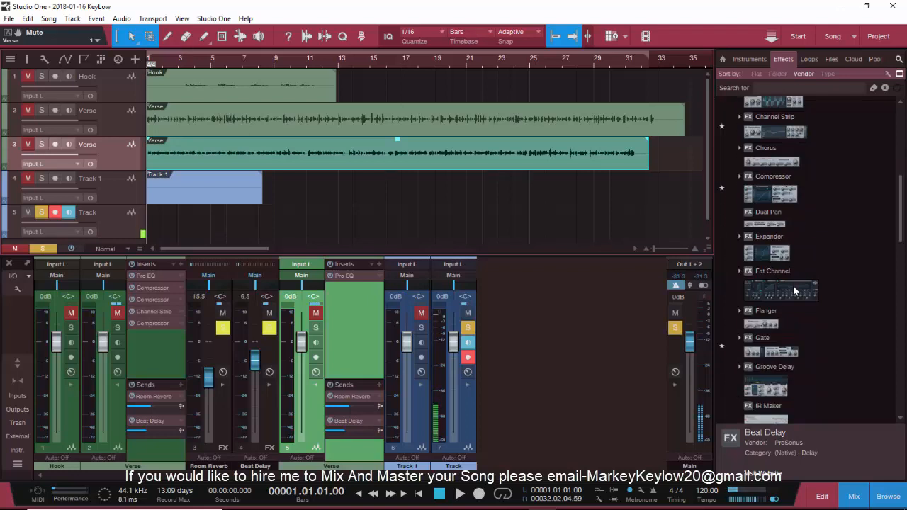
# Solo the Hook track and enlarge the audio waveforms in the arrangement.
pyautogui.scroll(-1, 808, 329)
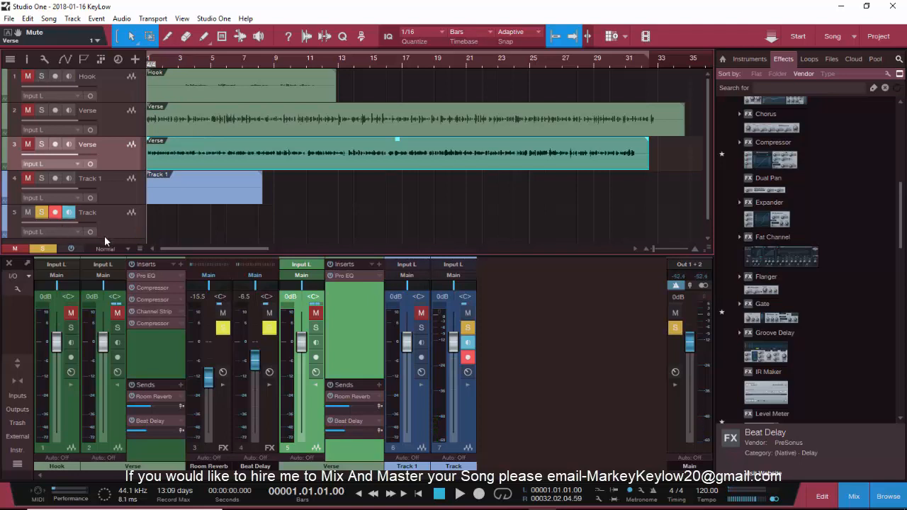
pyautogui.click(71, 327)
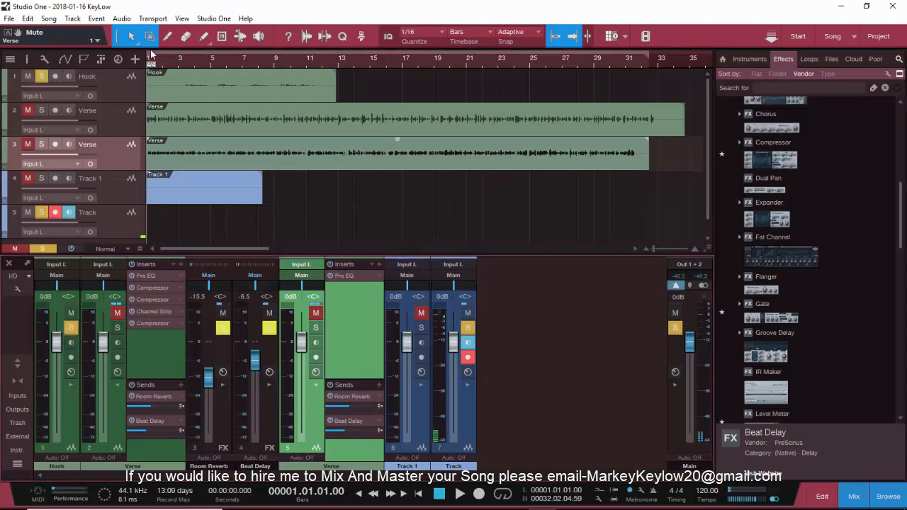
pyautogui.click(707, 239)
pyautogui.moveTo(707, 248)
pyautogui.mouseDown()
pyautogui.moveTo(704, 311)
pyautogui.moveTo(700, 237)
pyautogui.moveTo(714, 307)
pyautogui.moveTo(730, 243)
pyautogui.moveTo(719, 318)
pyautogui.moveTo(714, 260)
pyautogui.mouseUp()
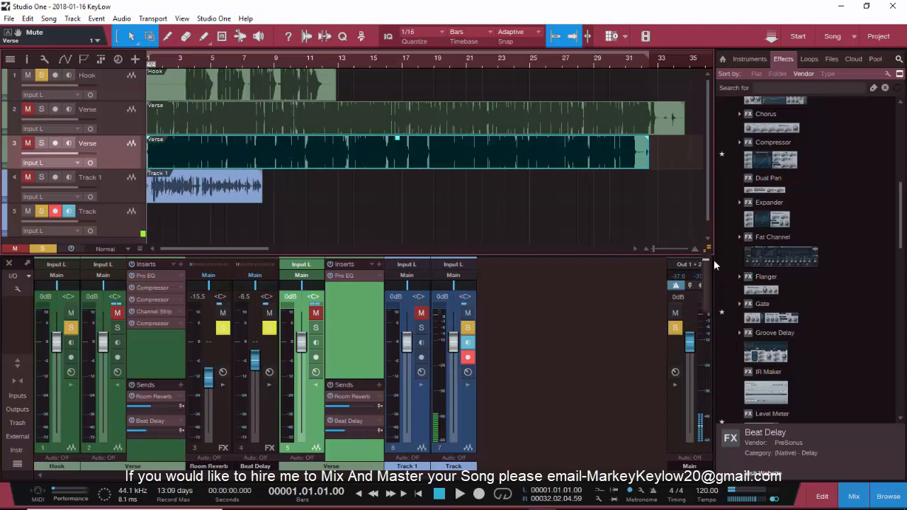
# Audition the soloed Hook from bar 3, beat 2, checking its waveforms for background noise between phrases.
pyautogui.click(182, 64)
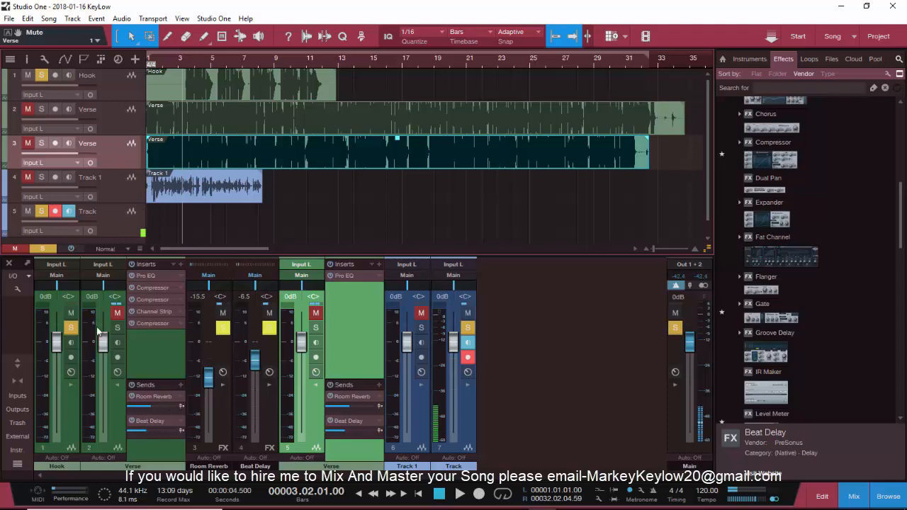
pyautogui.press('space')
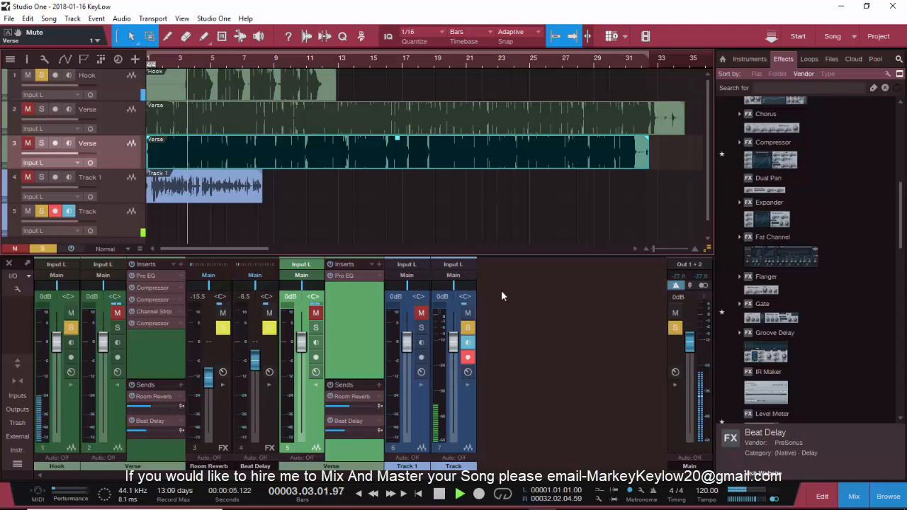
pyautogui.moveTo(707, 249); pyautogui.dragTo(692, 186)
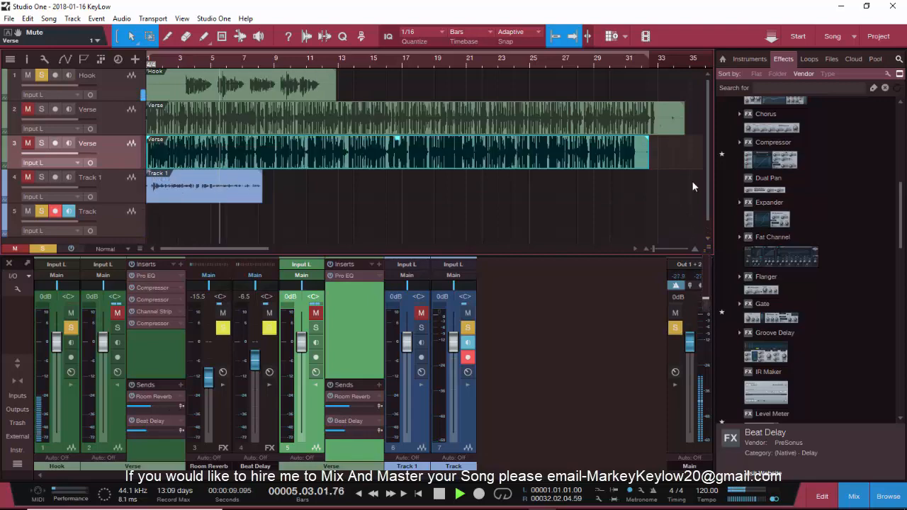
pyautogui.moveTo(676, 297); pyautogui.dragTo(709, 277)
pyautogui.press('space')
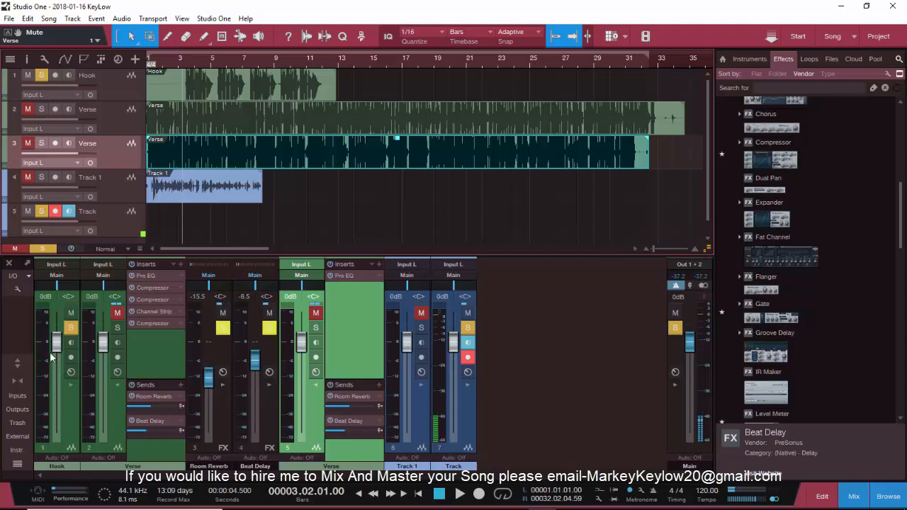
# Add a Gate insert to the Hook channel with its default preset and audition the gated vocal.
pyautogui.click(71, 385)
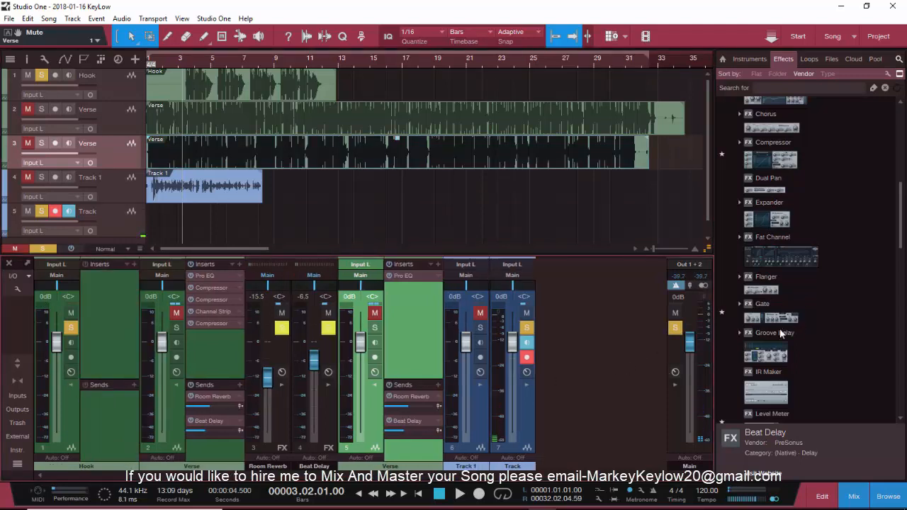
pyautogui.moveTo(762, 303); pyautogui.dragTo(118, 288)
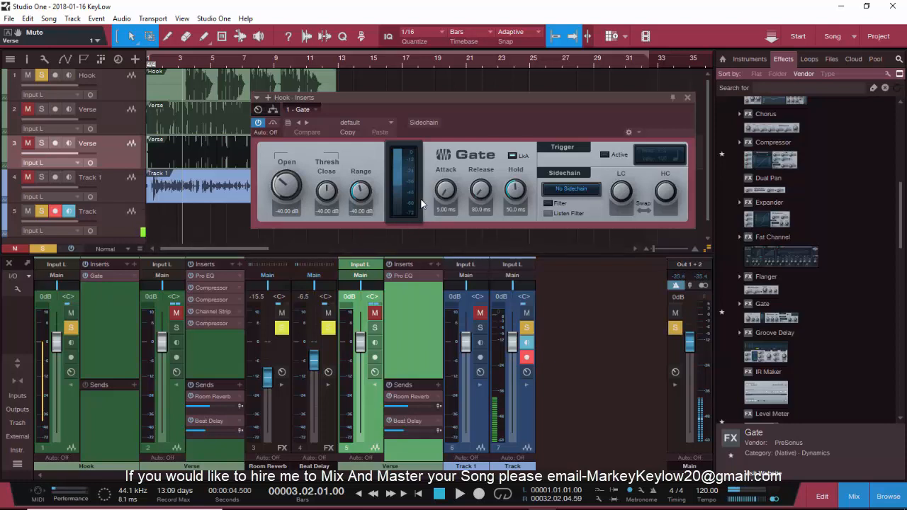
pyautogui.press('space')
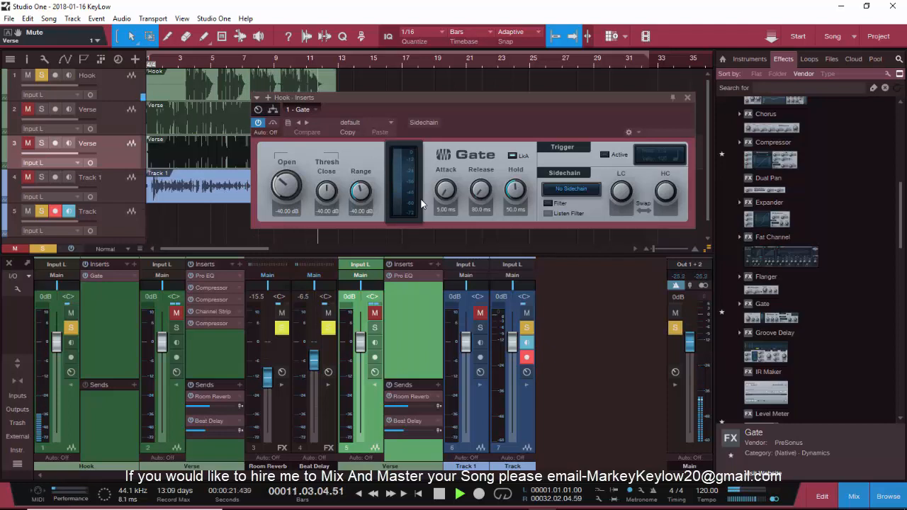
pyautogui.press('space')
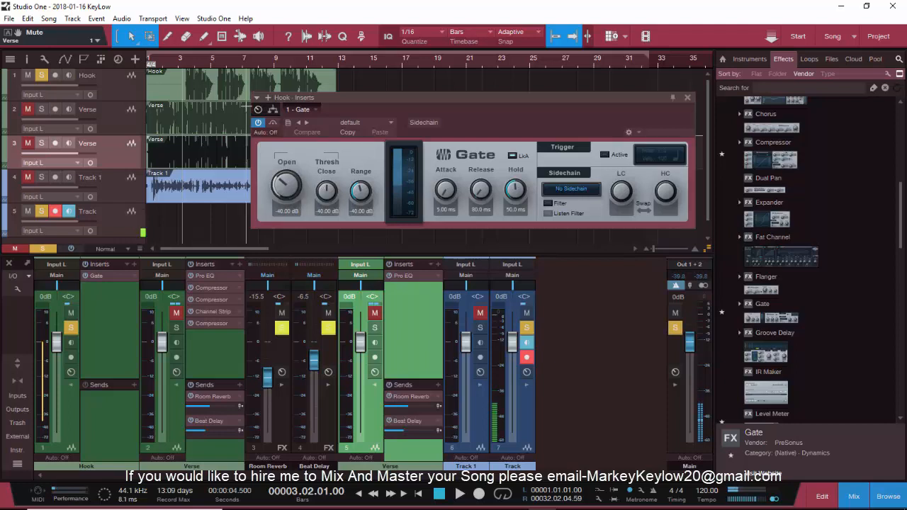
# Set the Hook gate's open threshold to -38.50 dB, audition the vocal, and close the Gate.
pyautogui.scroll(5, 215, 65)
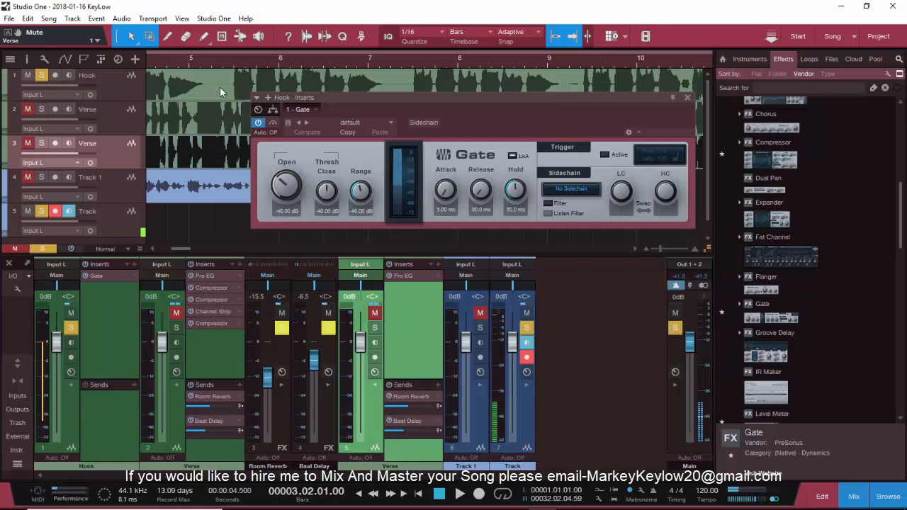
pyautogui.moveTo(283, 185); pyautogui.dragTo(298, 201)
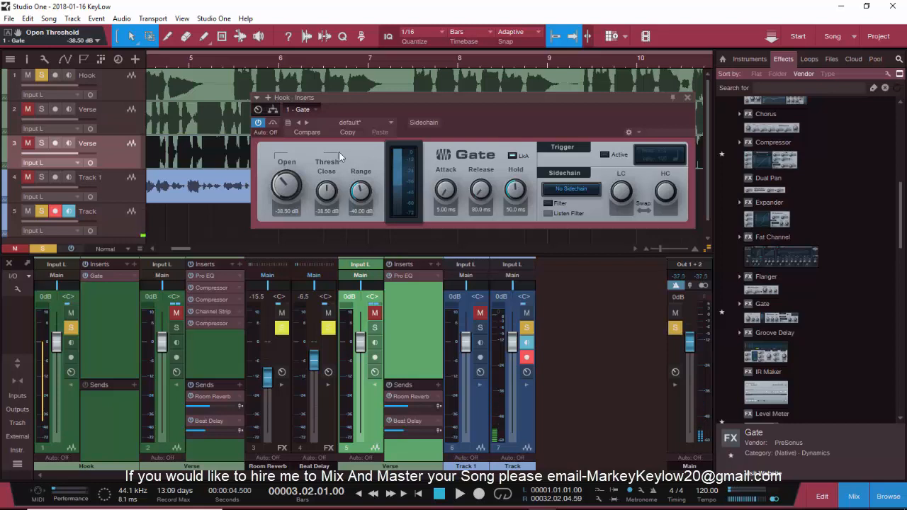
pyautogui.press('space')
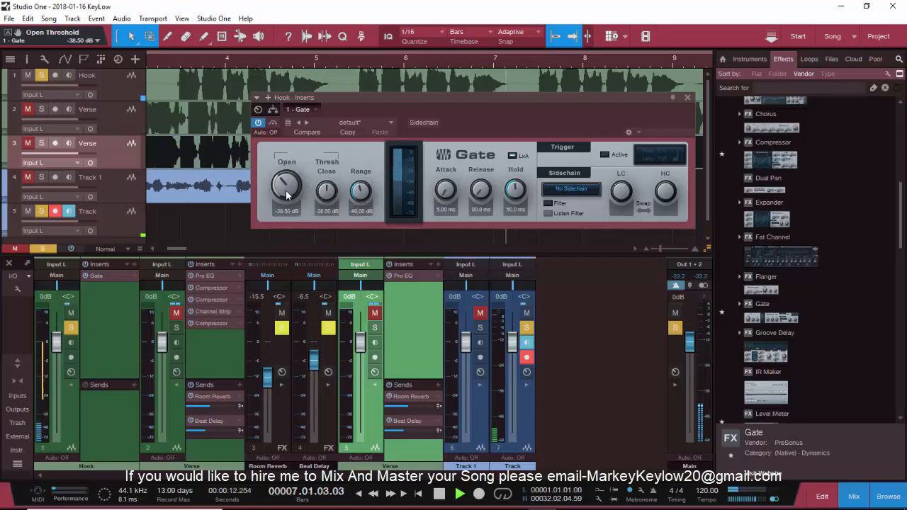
pyautogui.press('space')
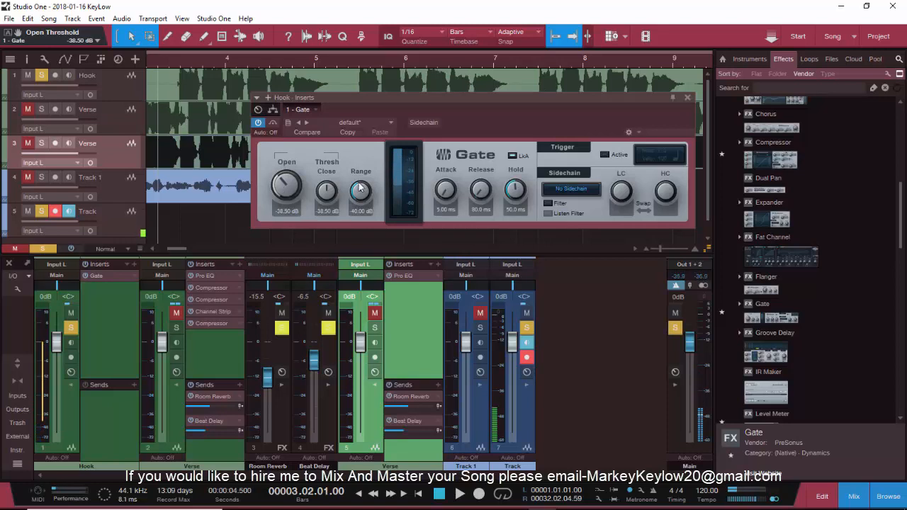
pyautogui.click(686, 99)
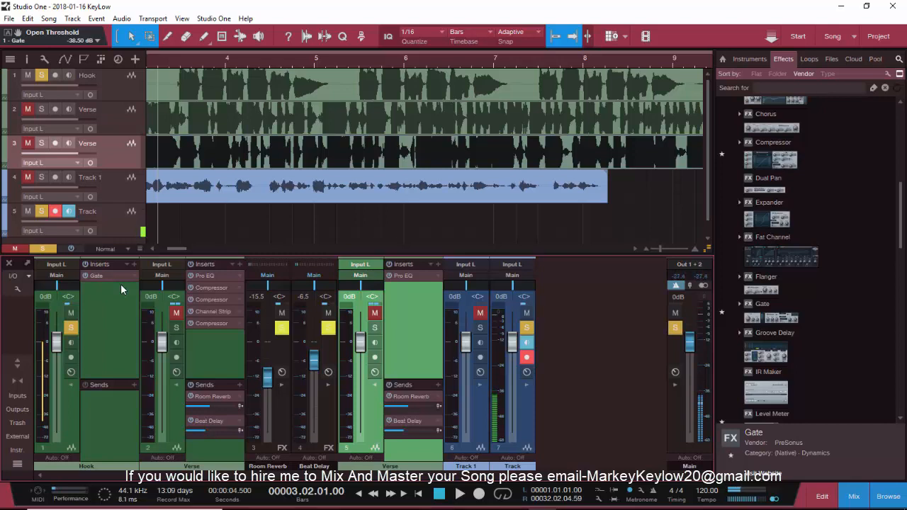
# Split the Hook event at the start and end of the silent gap between bars 5 and 6.
pyautogui.scroll(-4, 222, 71)
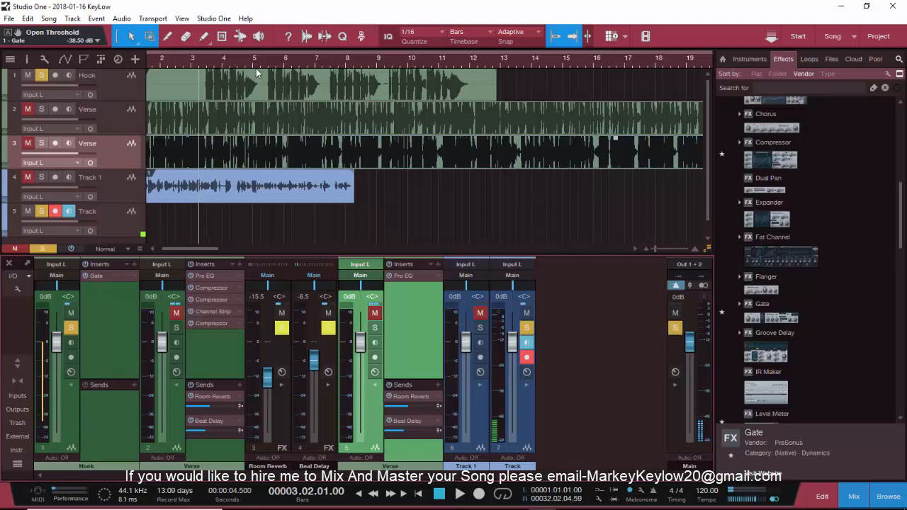
pyautogui.scroll(4, 256, 64)
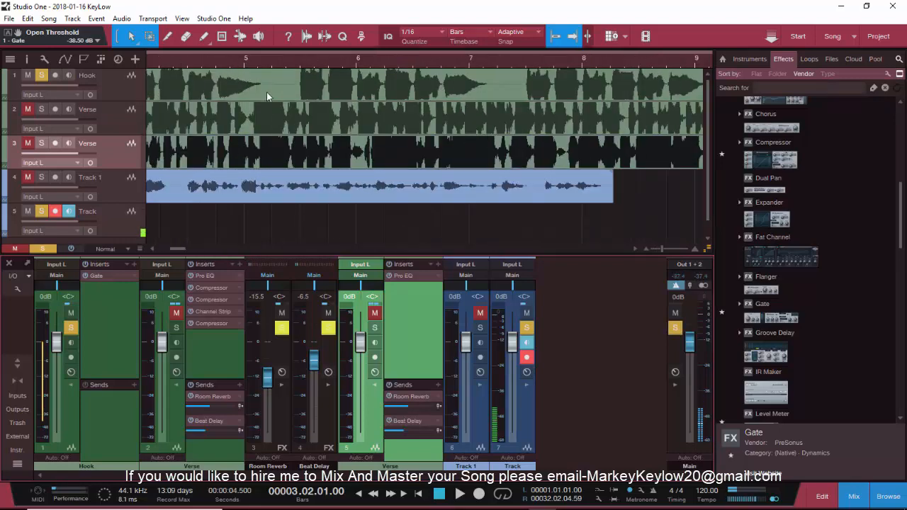
pyautogui.scroll(1, 266, 92)
pyautogui.rightClick(260, 94)
pyautogui.click(305, 98)
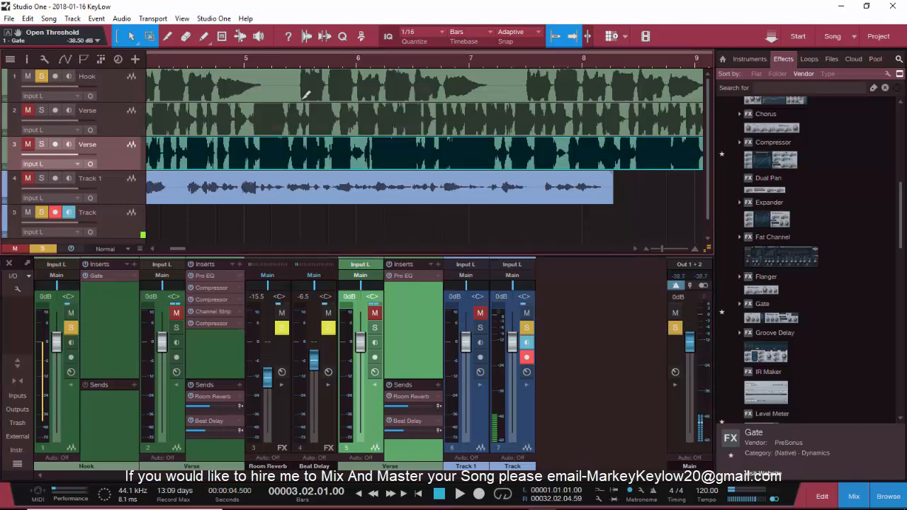
pyautogui.click(265, 89)
pyautogui.click(300, 85)
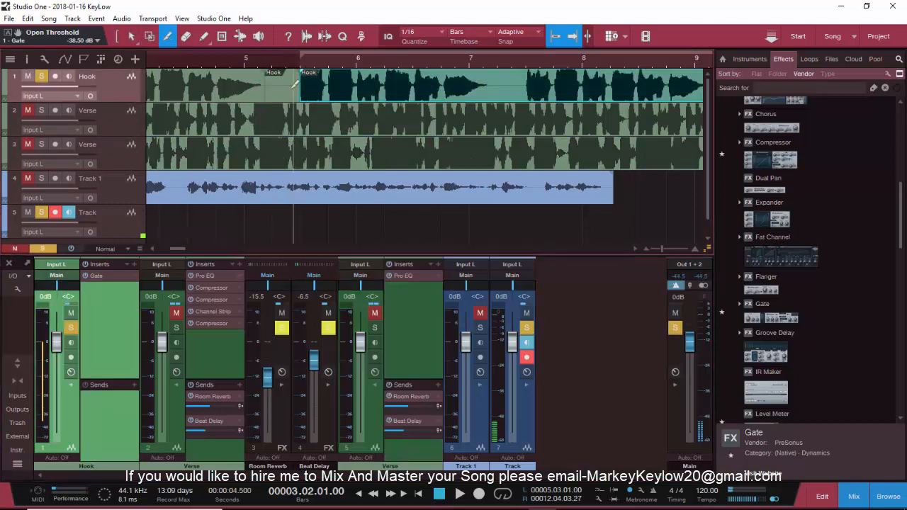
# Erase the silent Hook piece between the two splits and return to the Arrow tool.
pyautogui.rightClick(292, 94)
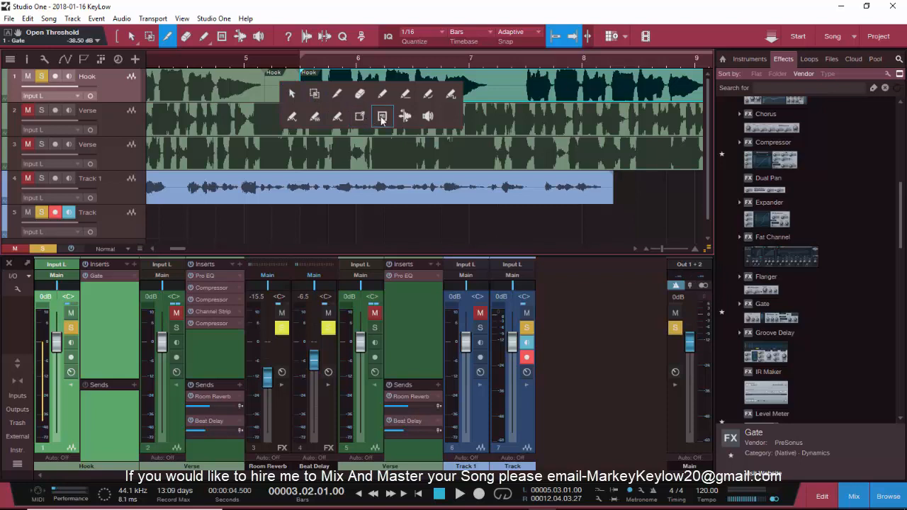
pyautogui.click(382, 119)
pyautogui.rightClick(281, 98)
pyautogui.click(338, 93)
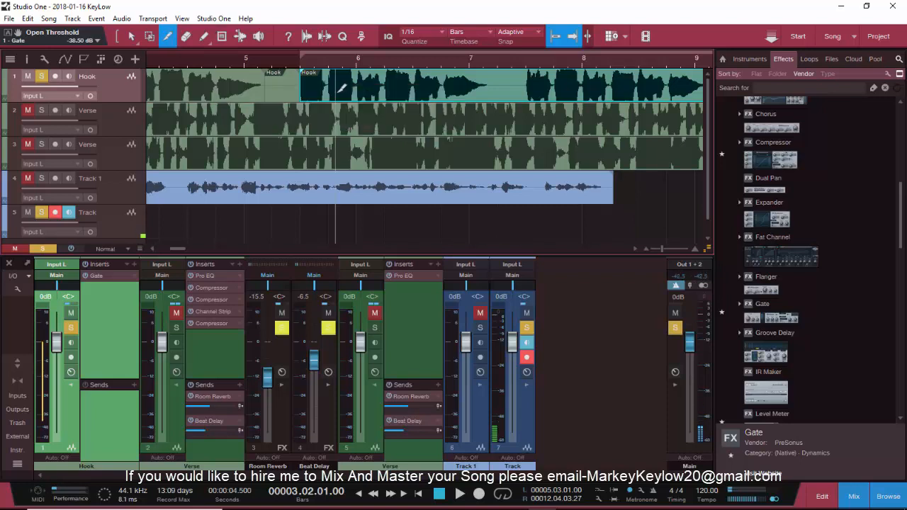
pyautogui.rightClick(336, 91)
pyautogui.click(395, 108)
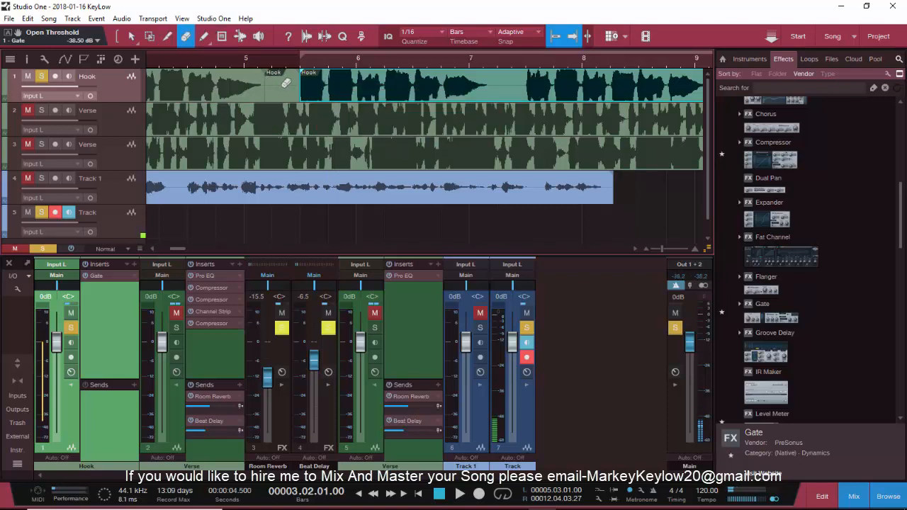
pyautogui.click(285, 83)
pyautogui.rightClick(202, 62)
pyautogui.click(203, 66)
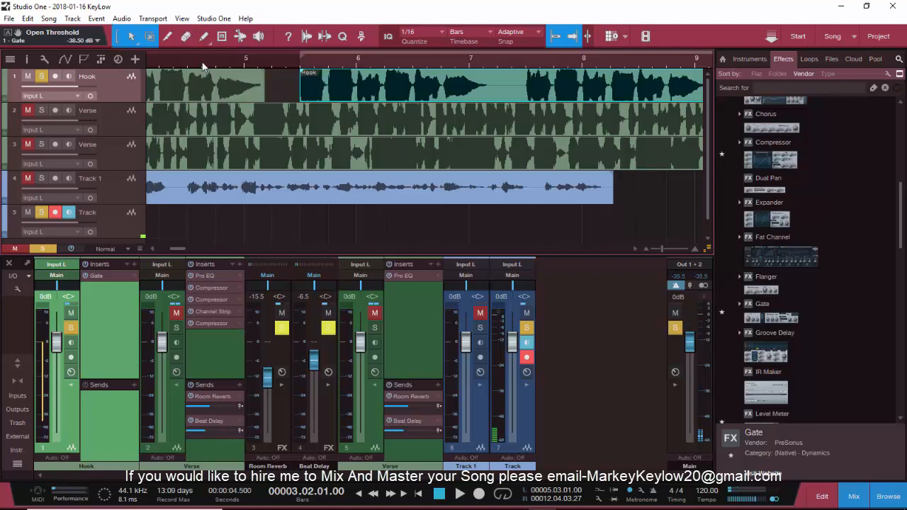
# Play the Hook from bar 4, beat 3 to check the transition across the erased gap.
pyautogui.click(202, 66)
pyautogui.press('space')
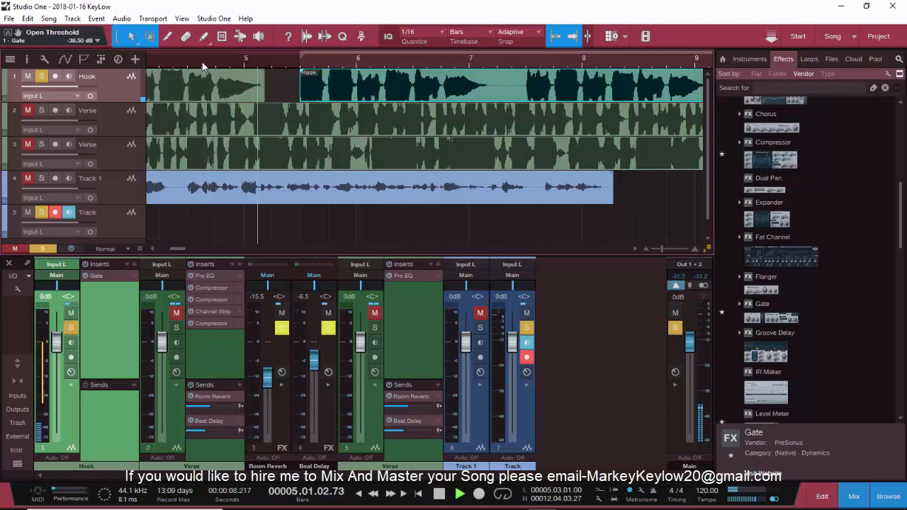
pyautogui.press('w')
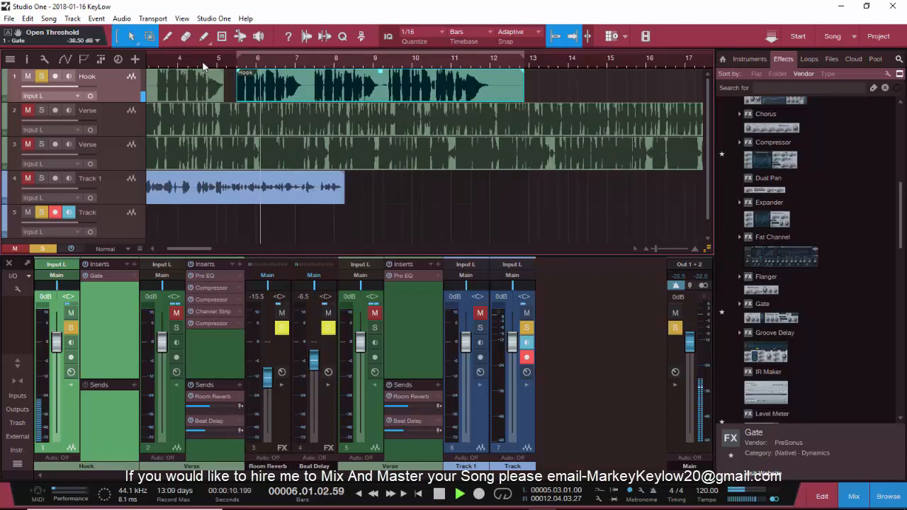
pyautogui.press('space')
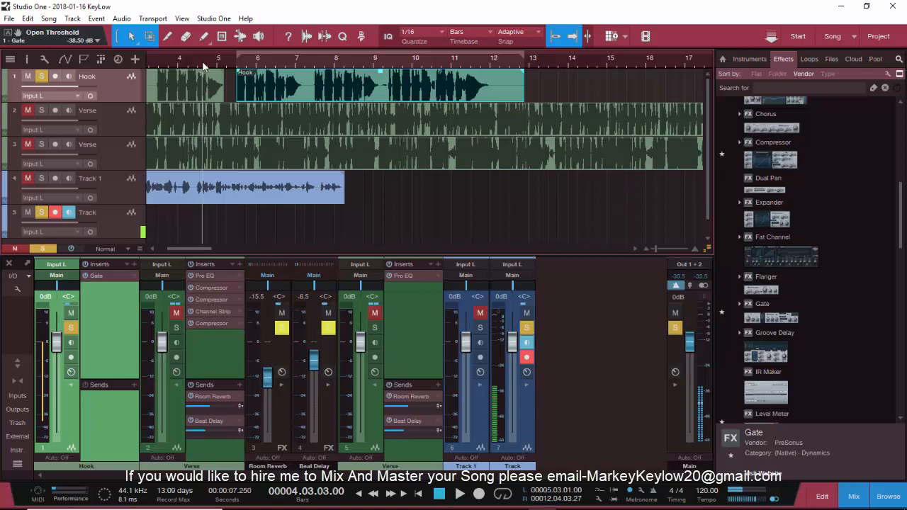
# Strip silence from the second Hook event using Little Silence detection and a 0.050 sec minimum length, then reset the strip options to default.
pyautogui.click(323, 36)
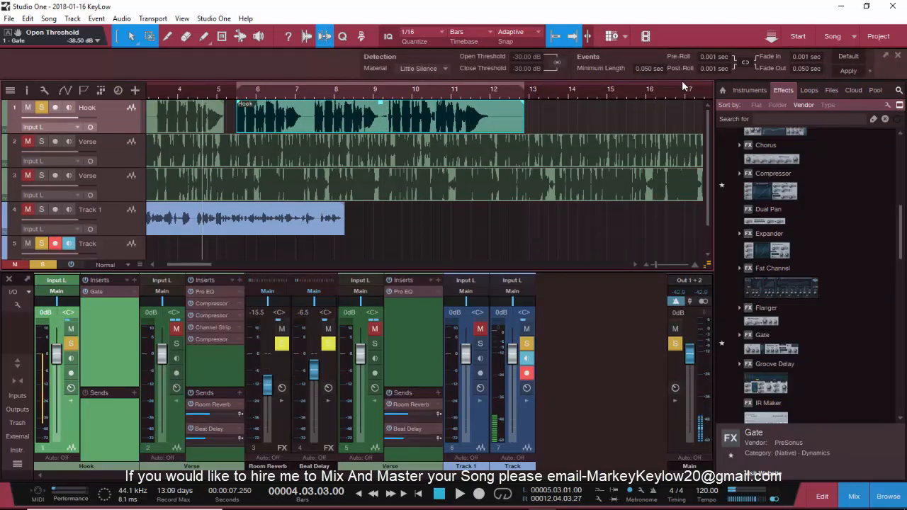
pyautogui.click(309, 38)
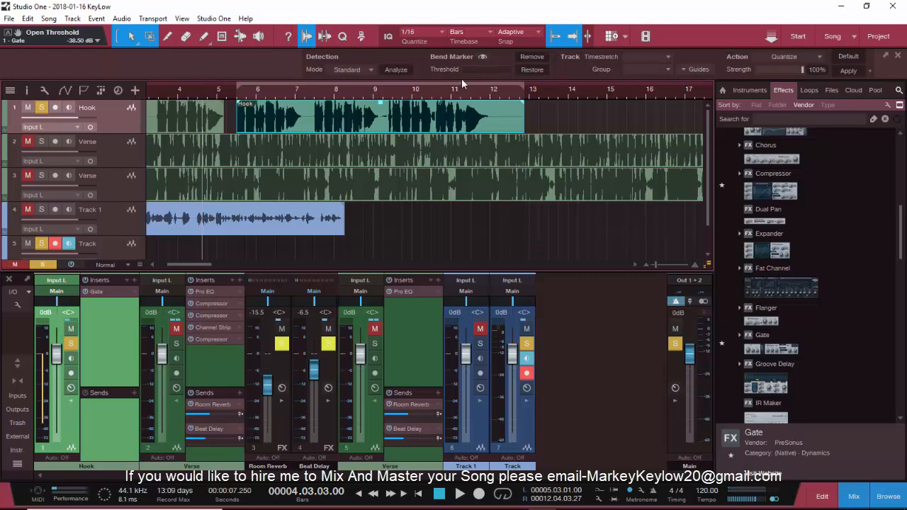
pyautogui.click(319, 38)
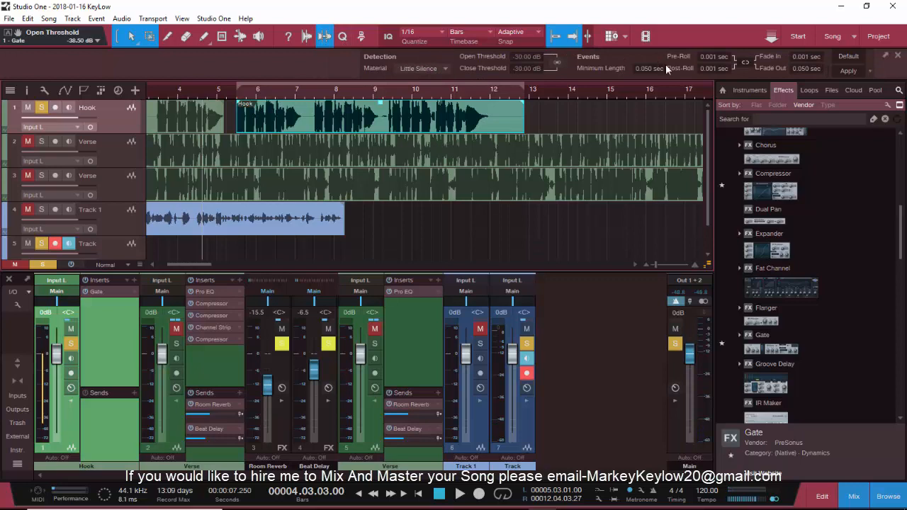
pyautogui.click(846, 72)
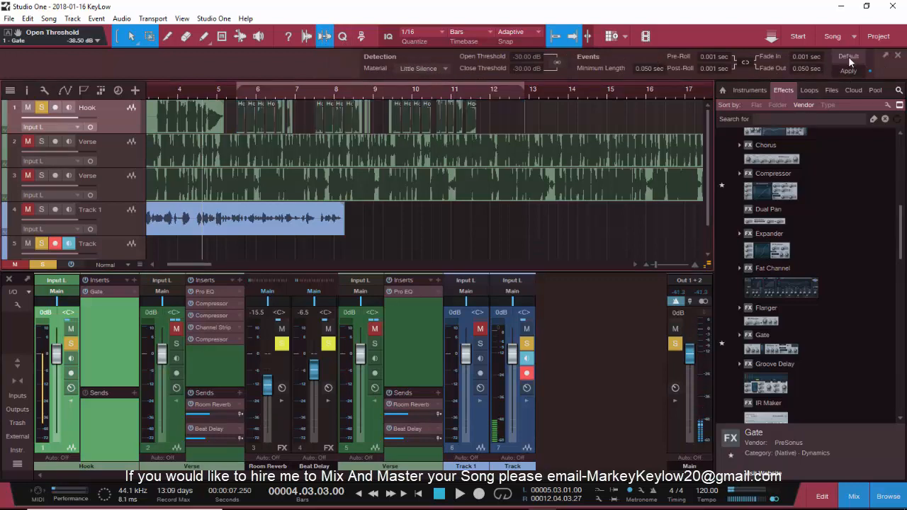
pyautogui.click(850, 60)
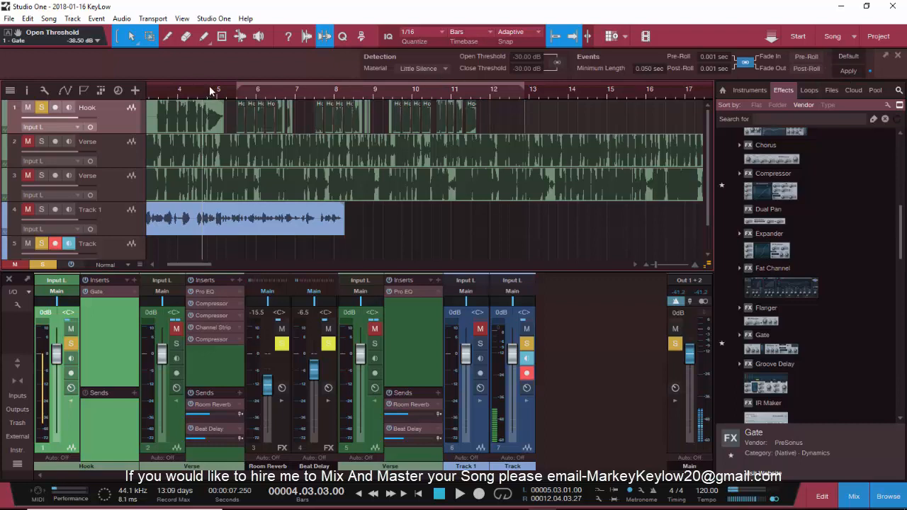
# Audition the silence-stripped Hook from bar 4, beat 3 and close the Strip Silence options.
pyautogui.scroll(3, 215, 86)
pyautogui.press('space')
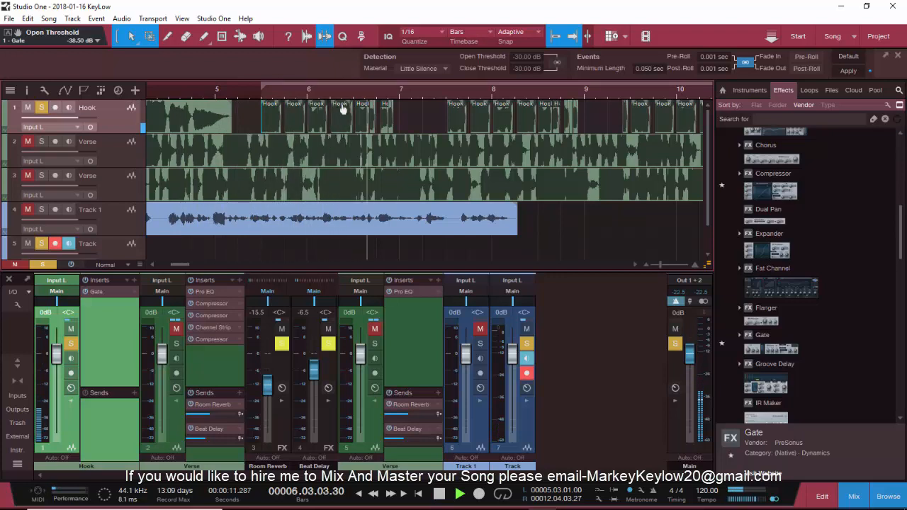
pyautogui.press('space')
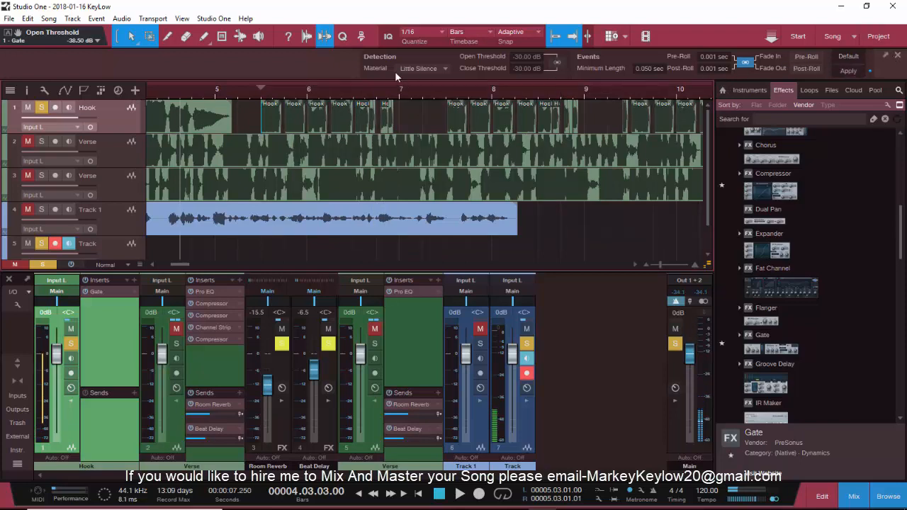
pyautogui.click(324, 36)
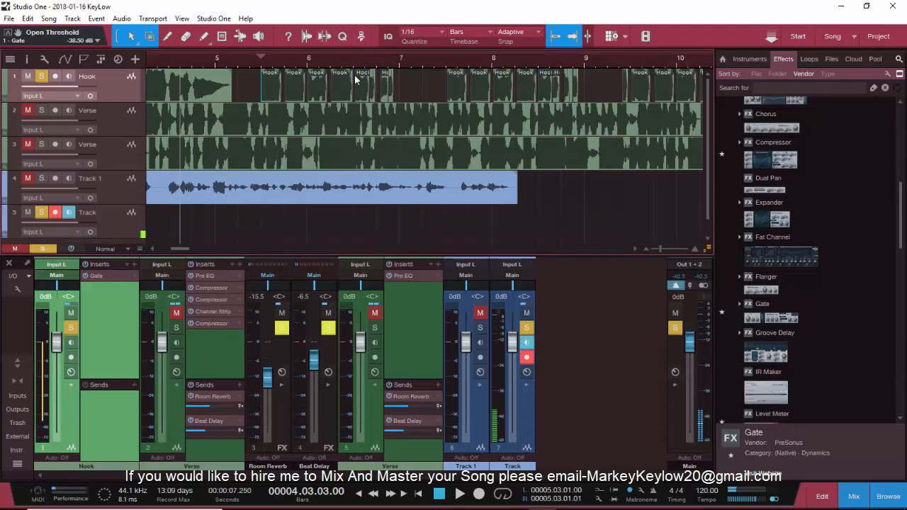
# Show the macro toolbar and undo the silence stripping on the second Hook event.
pyautogui.press('w')
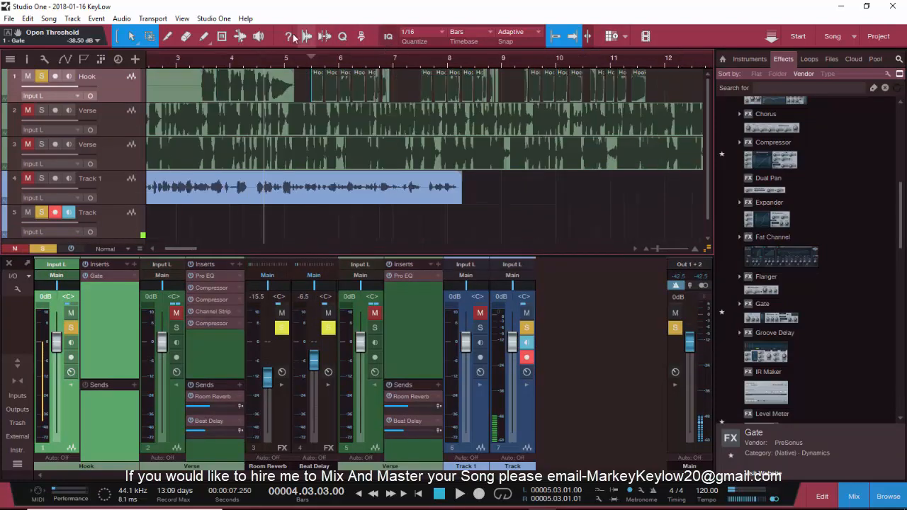
pyautogui.click(360, 37)
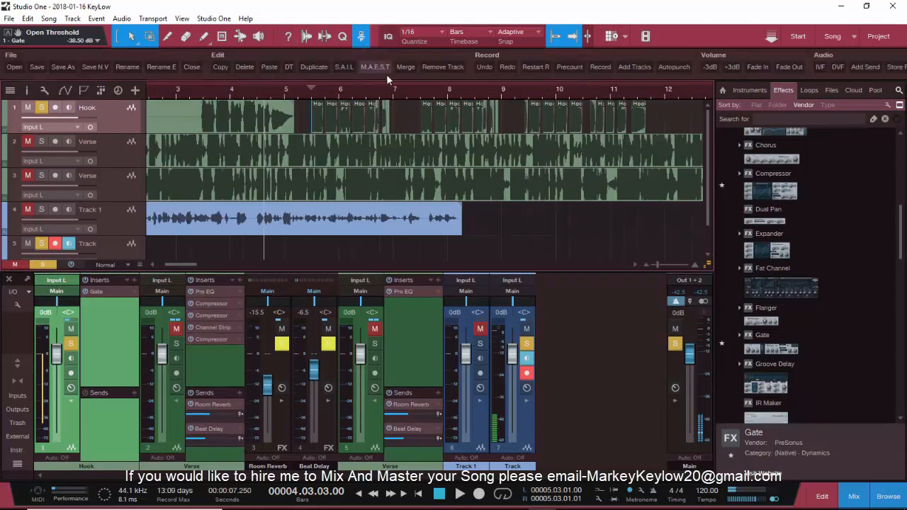
pyautogui.click(485, 69)
# Audition the Hook briefly from bar 9, beat 2.
pyautogui.press('w')
pyautogui.press('w')
pyautogui.press('e')
pyautogui.press('e')
pyautogui.press('e')
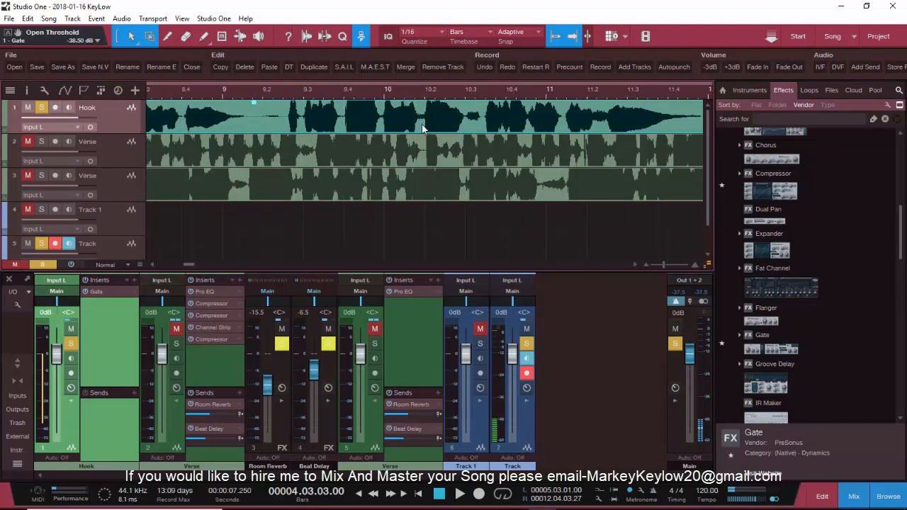
pyautogui.click(293, 90)
pyautogui.press('space')
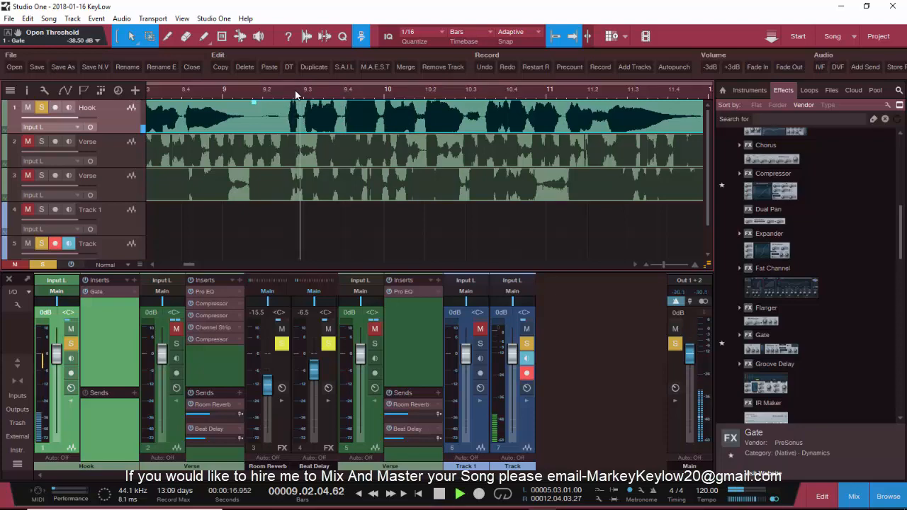
pyautogui.press('space')
pyautogui.press('space')
pyautogui.press('space')
# Undo the erasing of the silent Hook piece and the two splits around it.
pyautogui.scroll(-3, 301, 96)
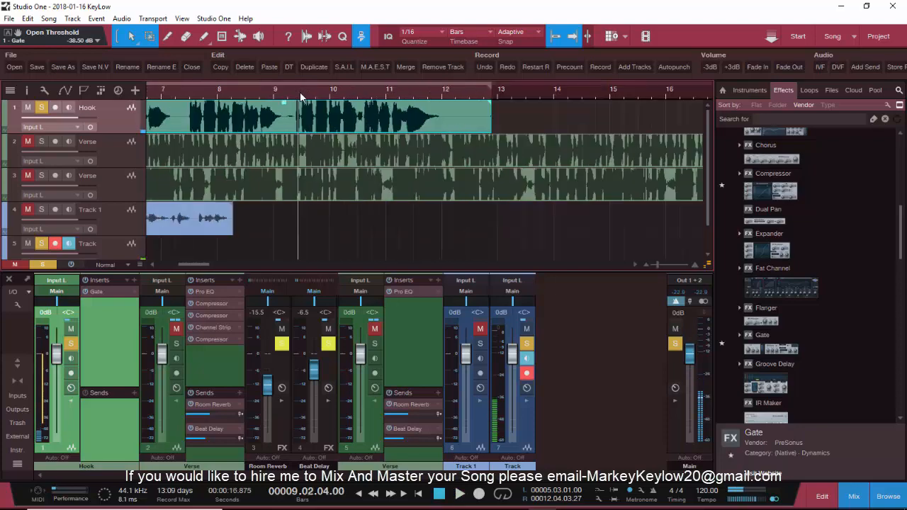
pyautogui.scroll(-2, 276, 95)
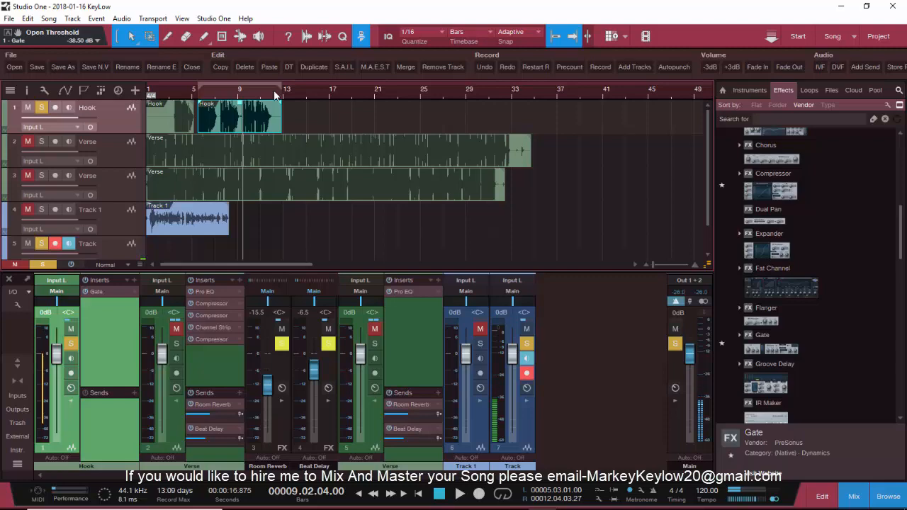
pyautogui.scroll(1, 170, 100)
pyautogui.scroll(3, 170, 100)
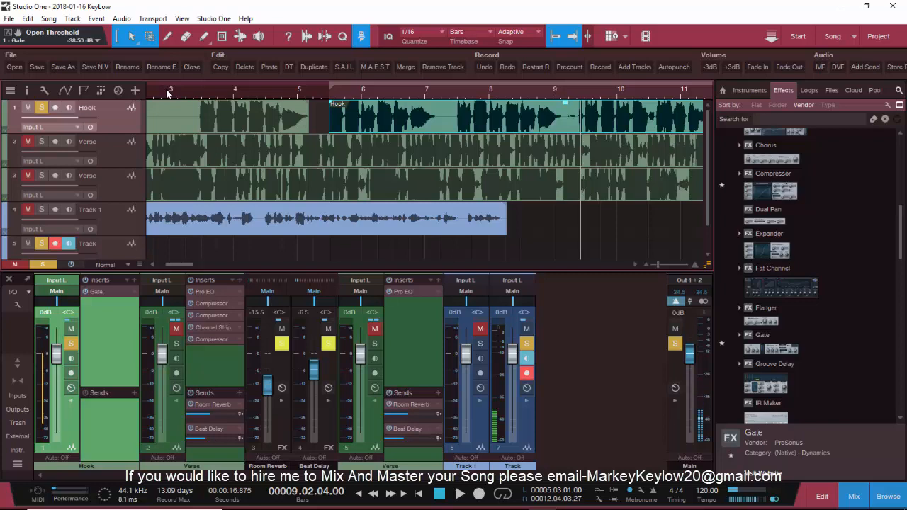
pyautogui.click(480, 68)
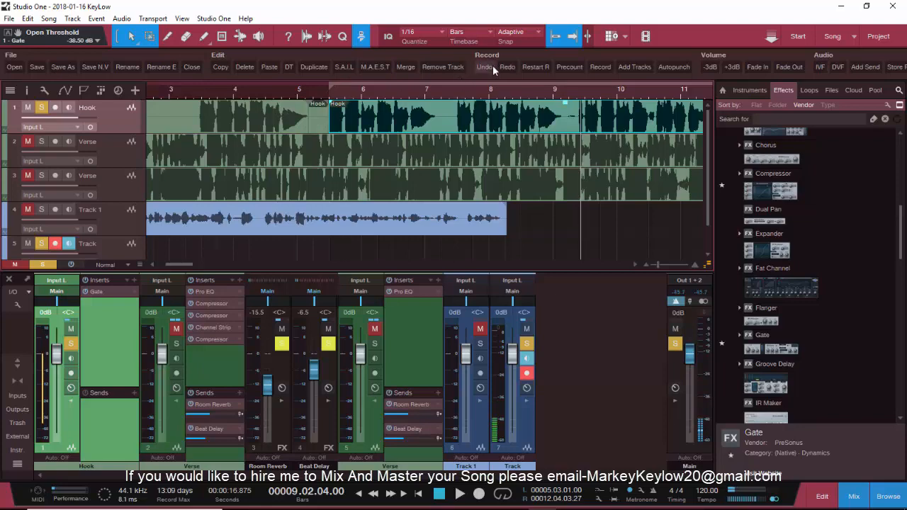
pyautogui.click(489, 67)
pyautogui.click(488, 68)
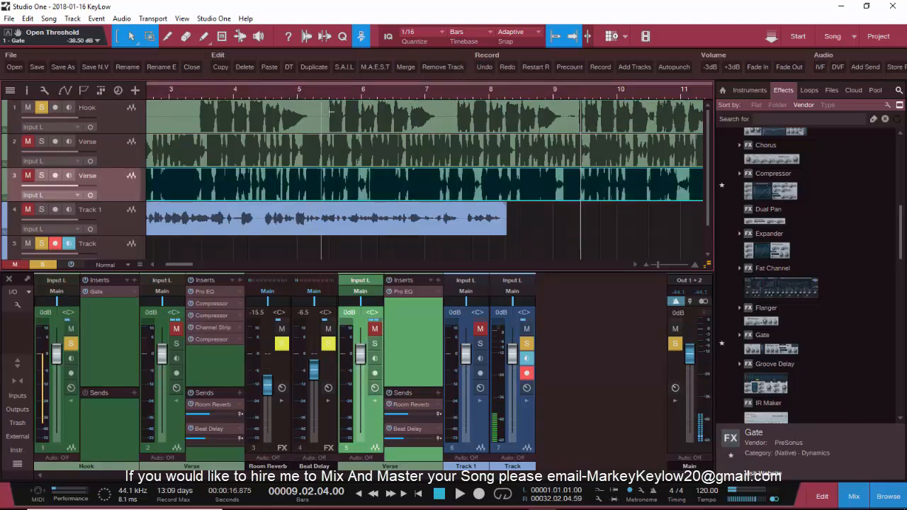
# Collapse the PreSonus folder in the effects browser.
pyautogui.scroll(-3, 323, 95)
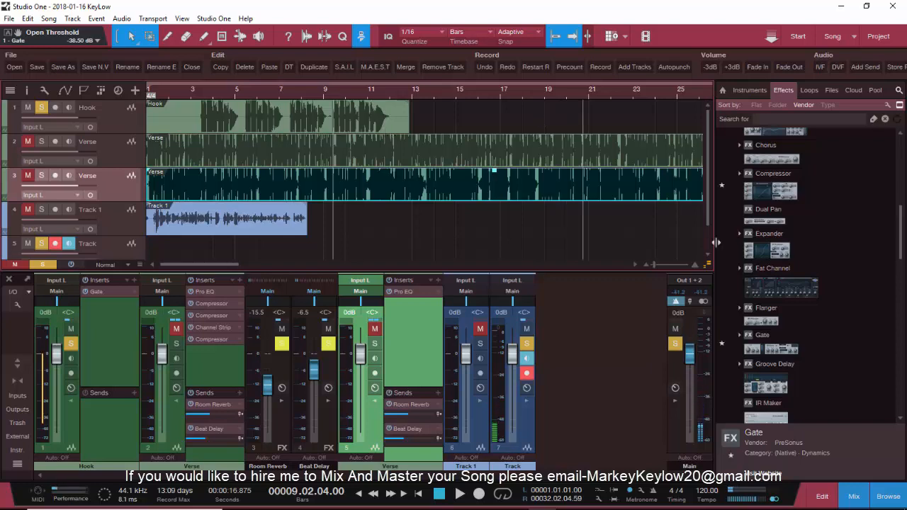
pyautogui.scroll(10, 763, 286)
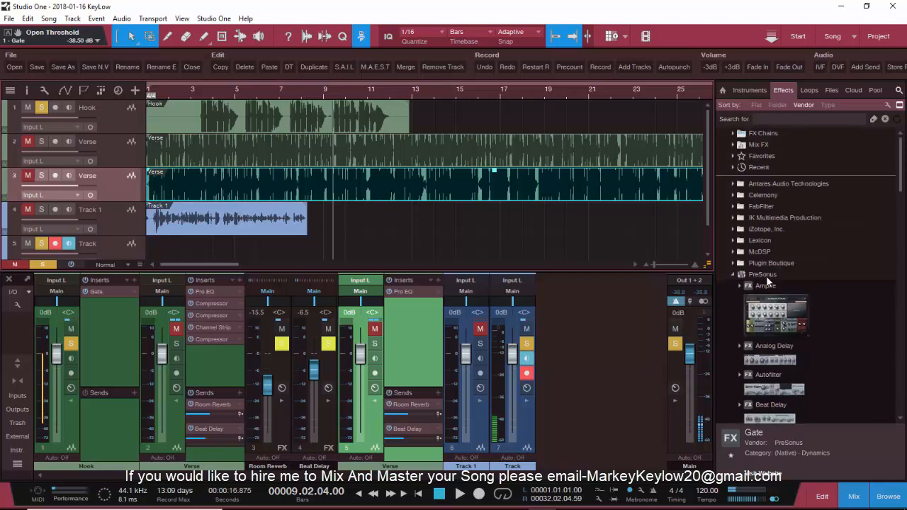
pyautogui.doubleClick(764, 275)
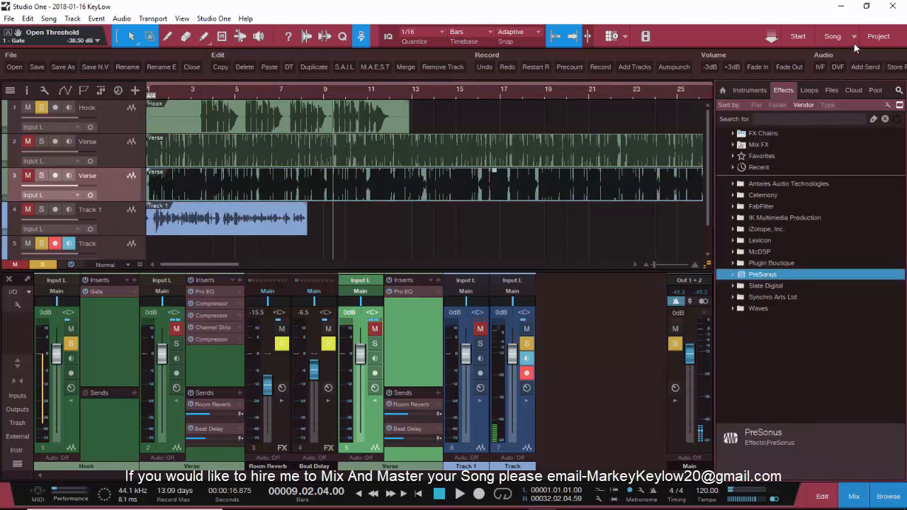
# Open the recent song My Opponent from the start page and dismiss its missing files and missing devices notices.
pyautogui.click(805, 42)
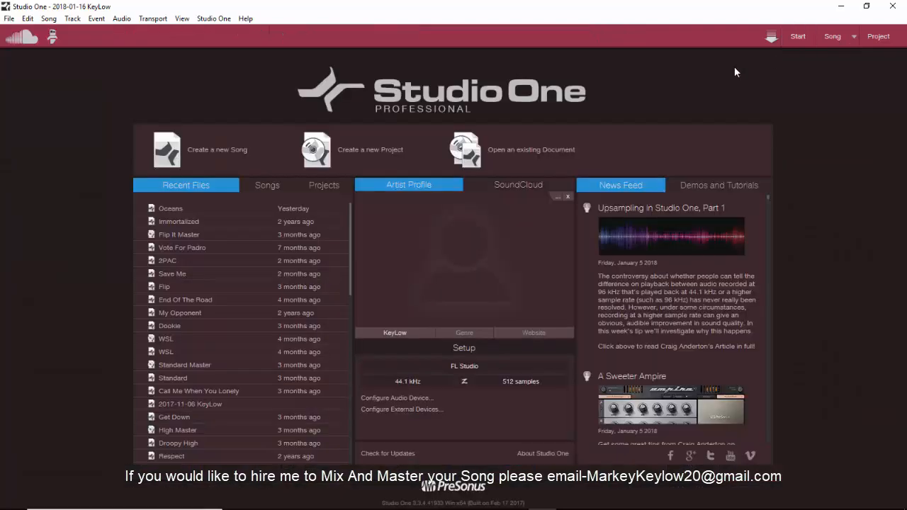
pyautogui.click(182, 314)
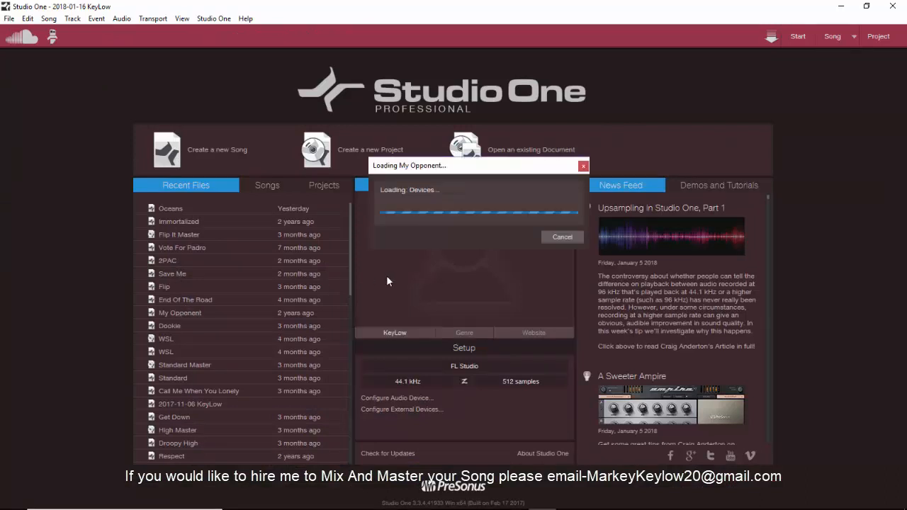
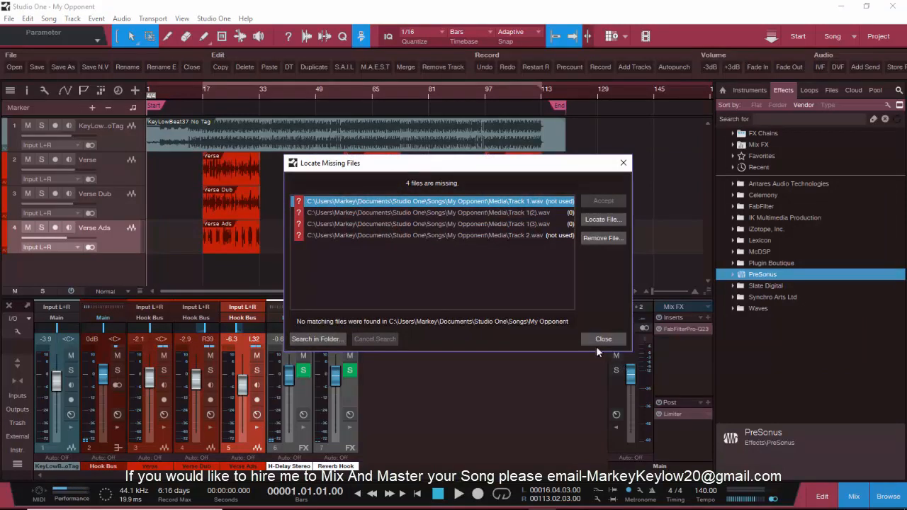
pyautogui.click(600, 339)
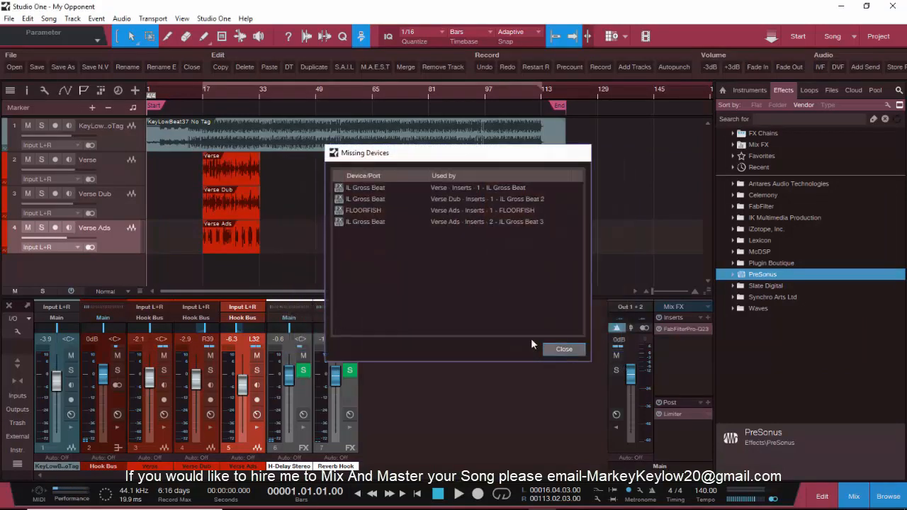
pyautogui.click(567, 348)
# Add one mono audio track with Input L to the song and arm it for recording.
pyautogui.click(72, 18)
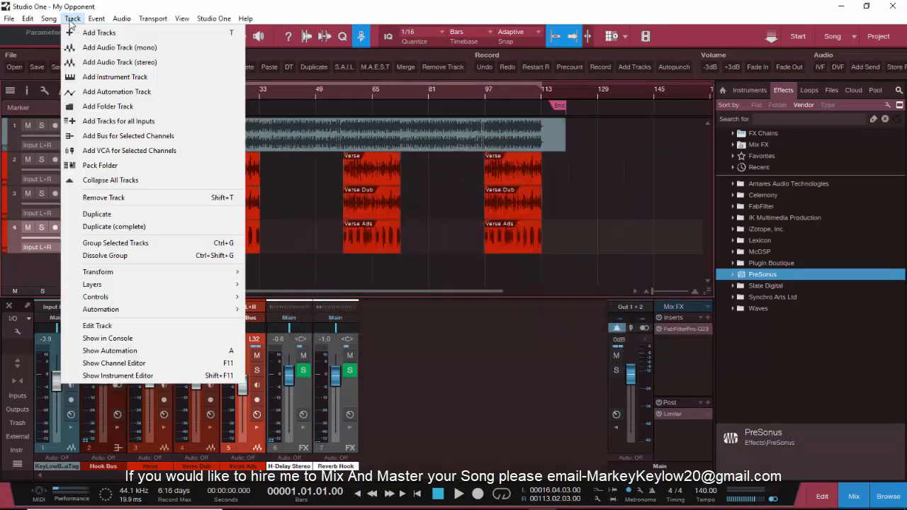
pyautogui.click(106, 32)
pyautogui.click(420, 235)
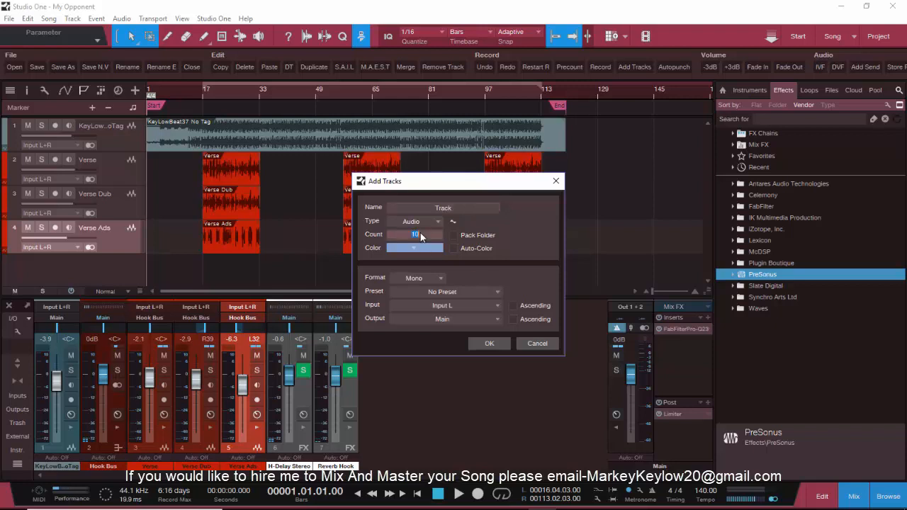
pyautogui.write('1')
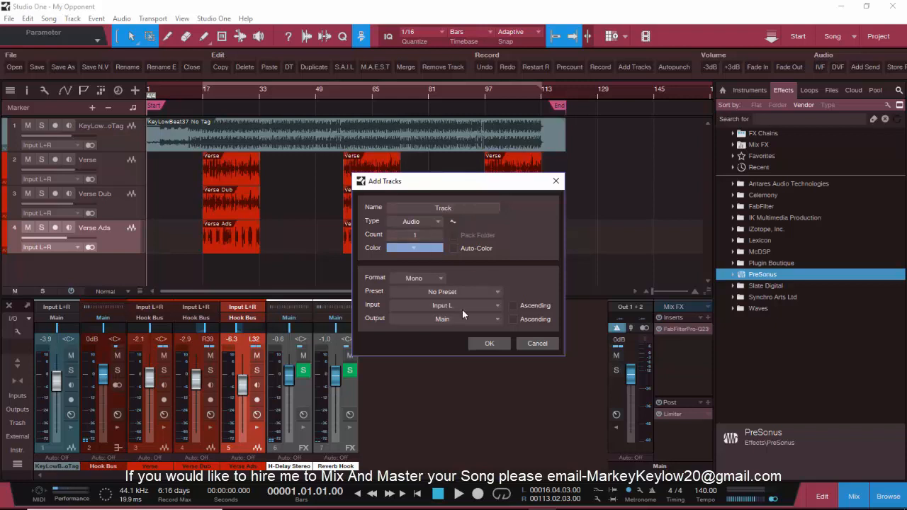
pyautogui.click(489, 343)
pyautogui.moveTo(290, 441); pyautogui.dragTo(430, 430)
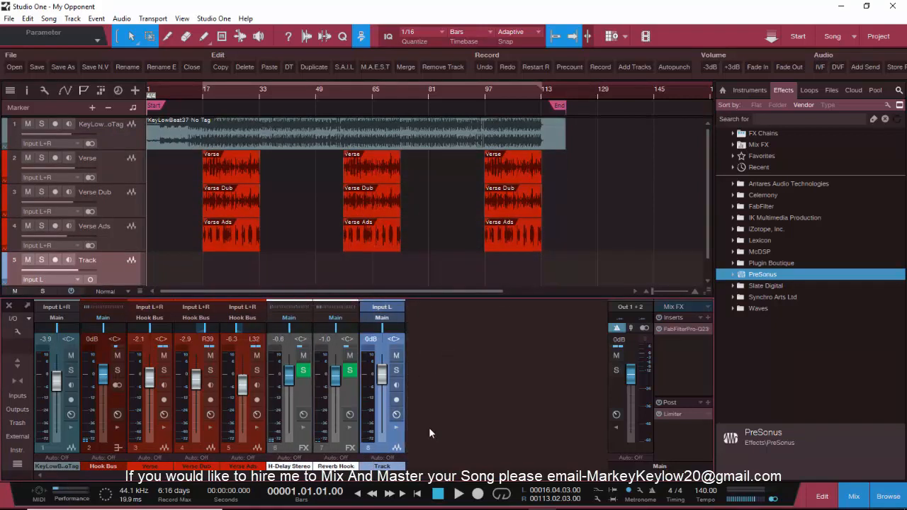
pyautogui.click(396, 399)
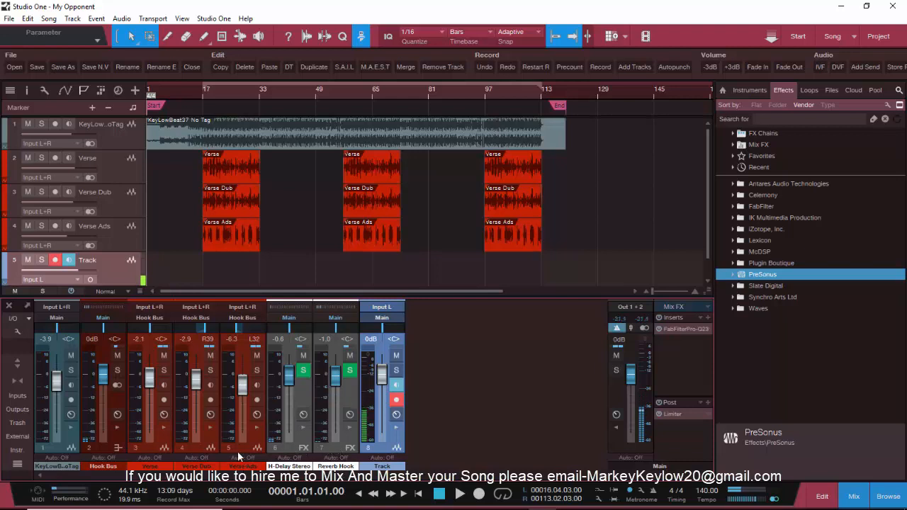
# Expand the Hook Bus inserts, then play from bar 17 with Verse Dub and Verse Ads muted.
pyautogui.click(114, 428)
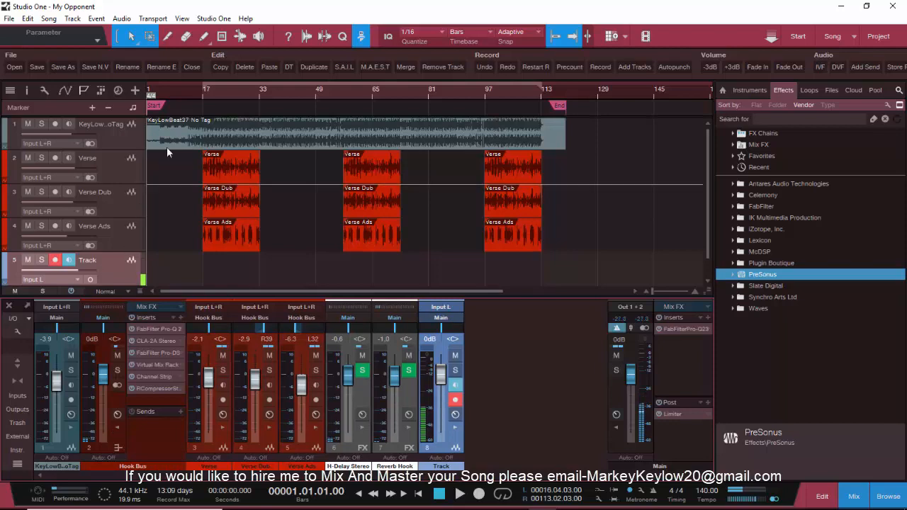
pyautogui.scroll(2, 199, 94)
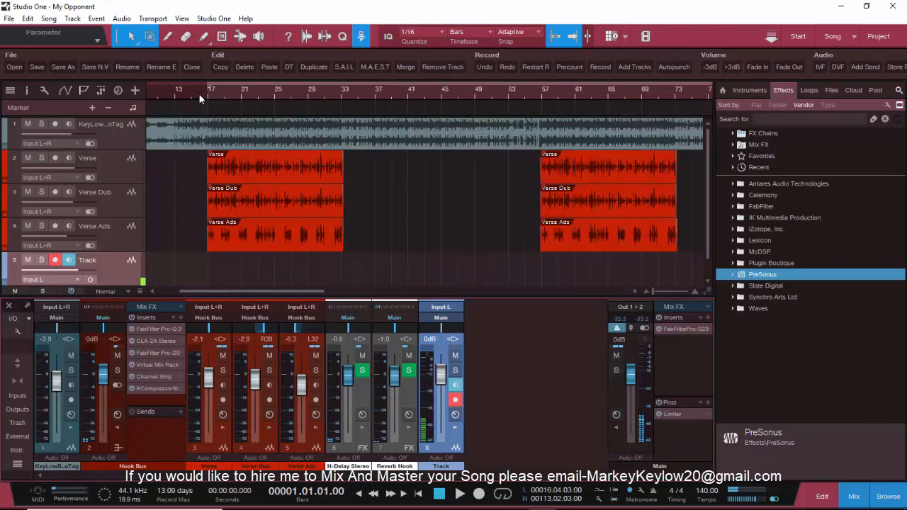
pyautogui.click(214, 96)
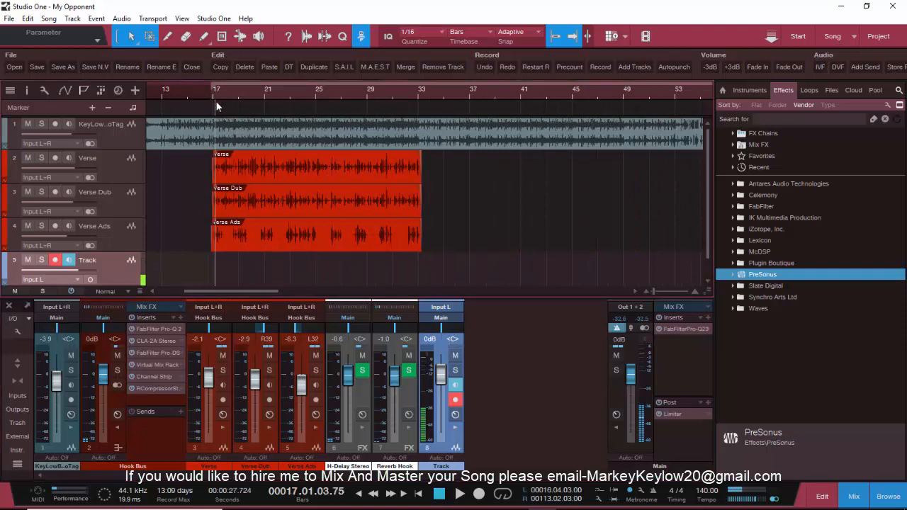
pyautogui.click(269, 355)
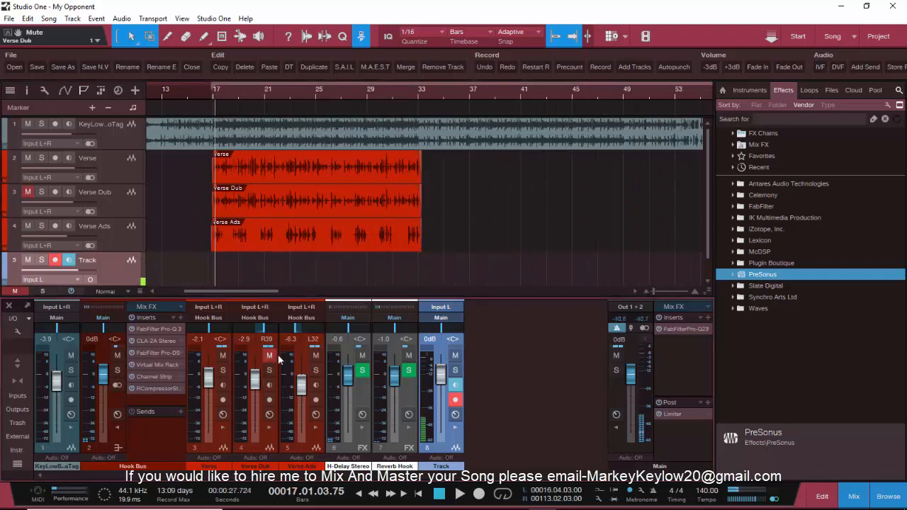
pyautogui.click(316, 355)
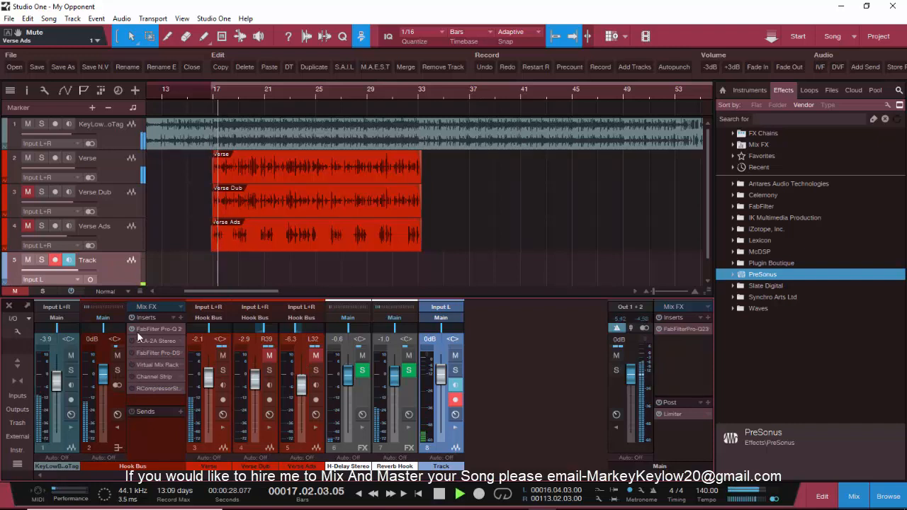
# Open FabFilter Pro-Q 2 on the Hook Bus and set the low cut band's slope to 96 dB/oct.
pyautogui.doubleClick(150, 329)
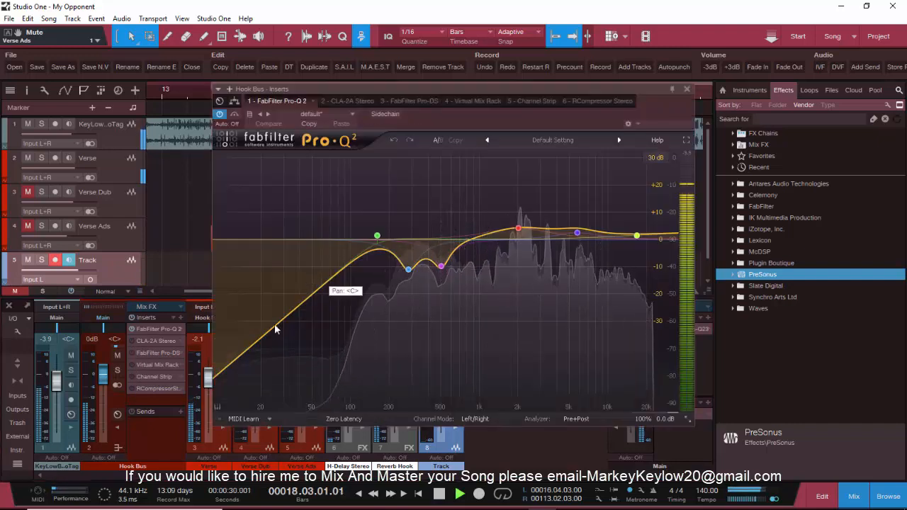
pyautogui.rightClick(376, 238)
pyautogui.click(276, 367)
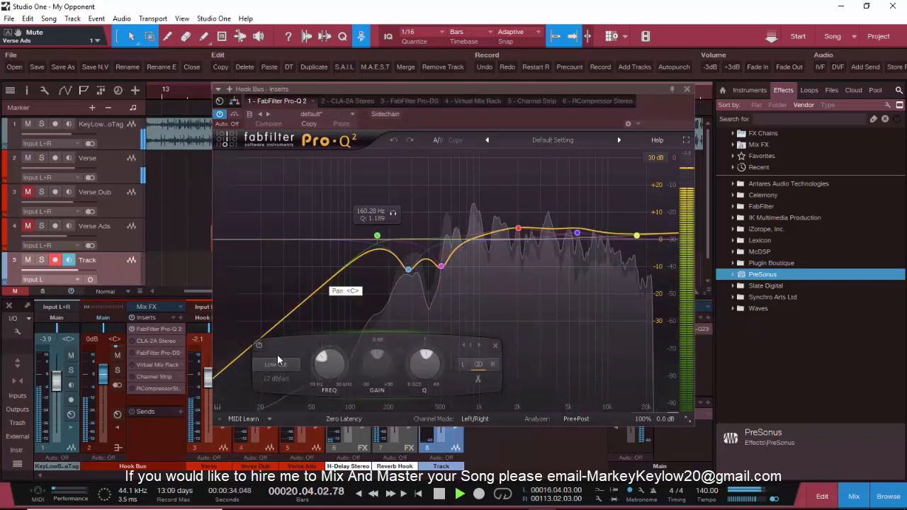
pyautogui.click(376, 237)
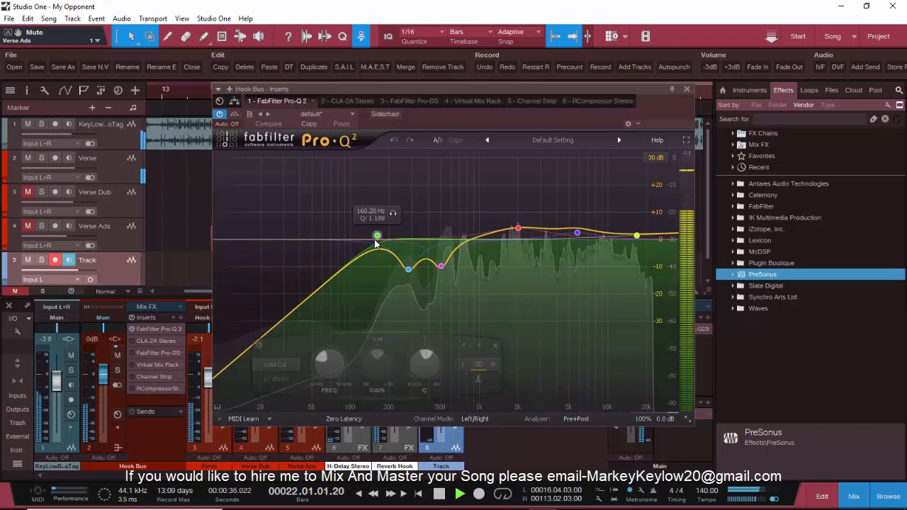
pyautogui.click(275, 379)
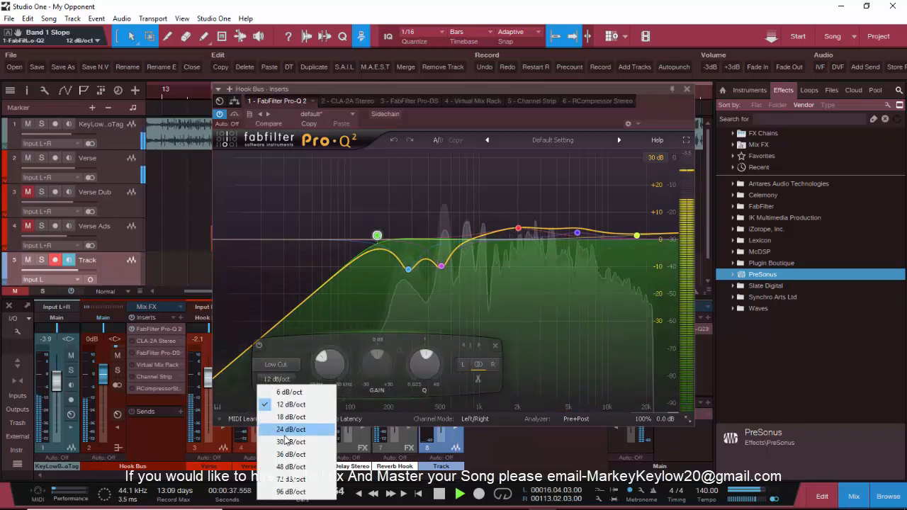
pyautogui.click(291, 492)
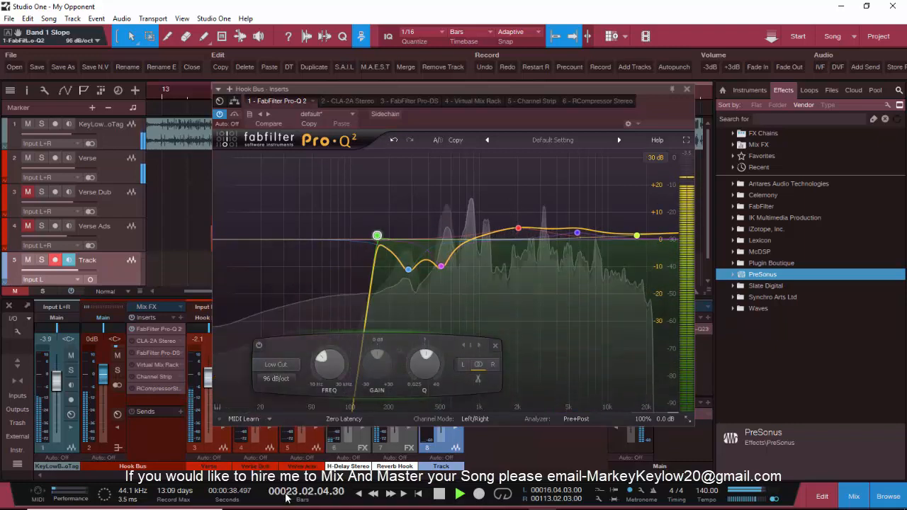
# Delete the low cut band and replace it with a new band at about 69 Hz shaped as Low Cut.
pyautogui.click(495, 346)
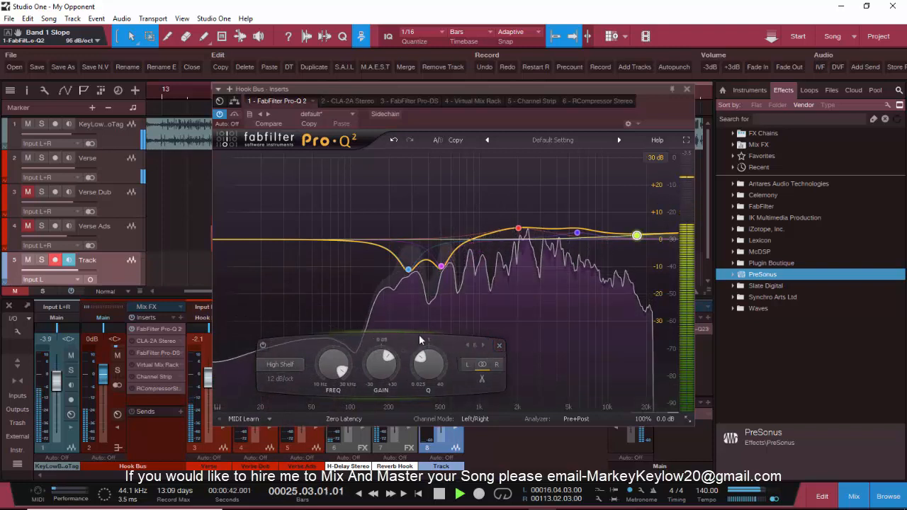
pyautogui.moveTo(333, 241); pyautogui.dragTo(330, 252)
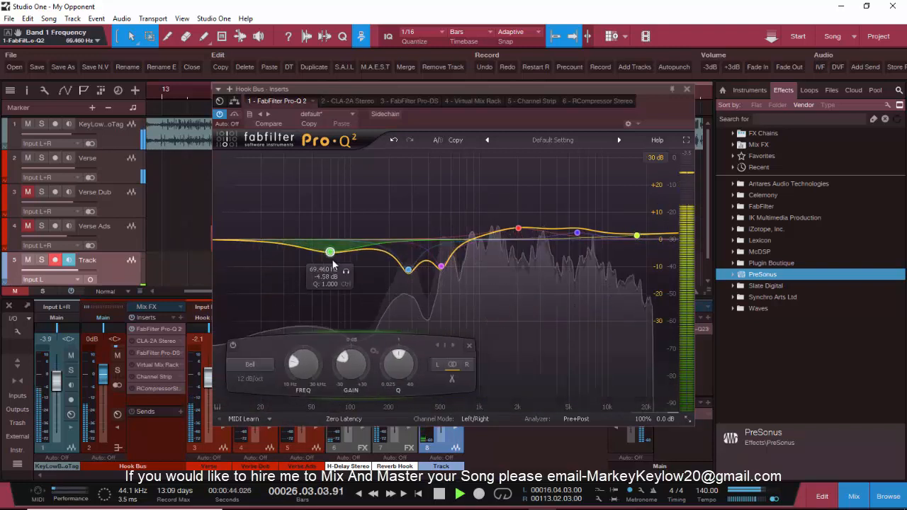
pyautogui.click(252, 364)
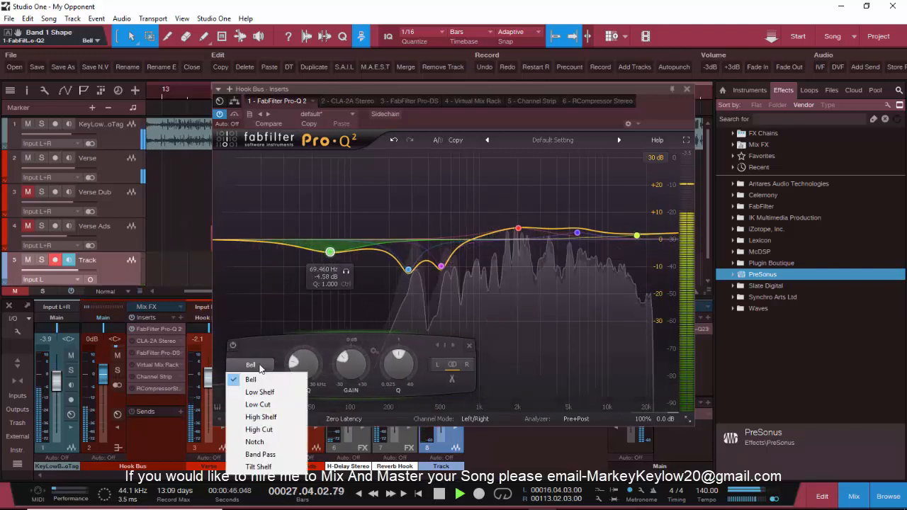
pyautogui.click(257, 401)
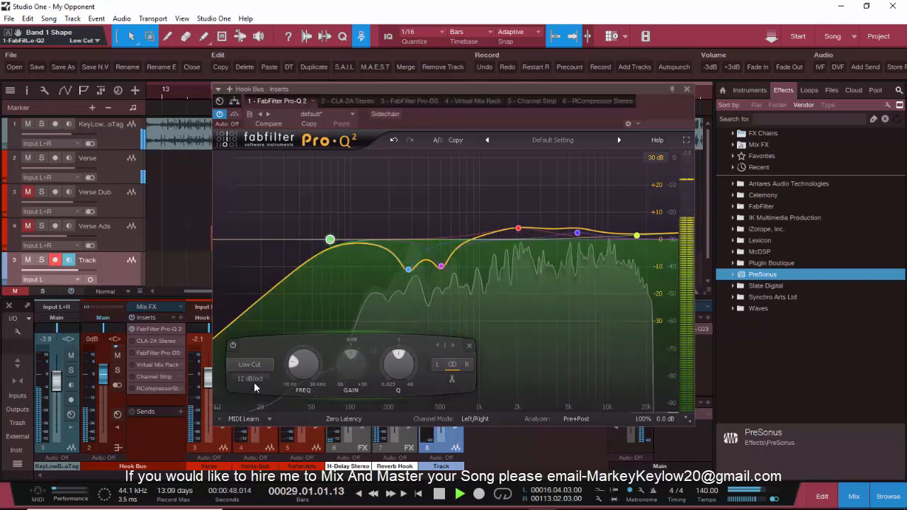
# Set the low cut band's slope to 96 dB/oct and move its frequency up to about 188 Hz in the Hook Bus EQ.
pyautogui.click(250, 379)
pyautogui.click(253, 488)
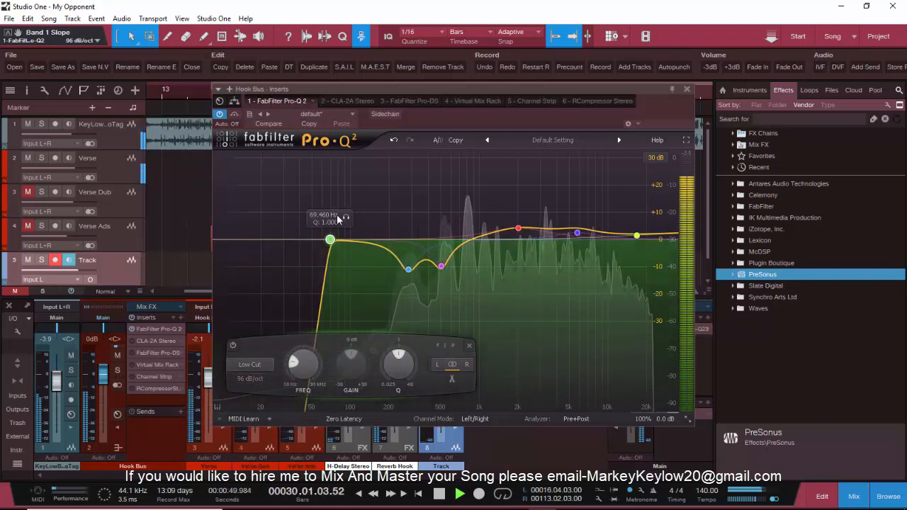
pyautogui.moveTo(330, 240); pyautogui.dragTo(400, 211)
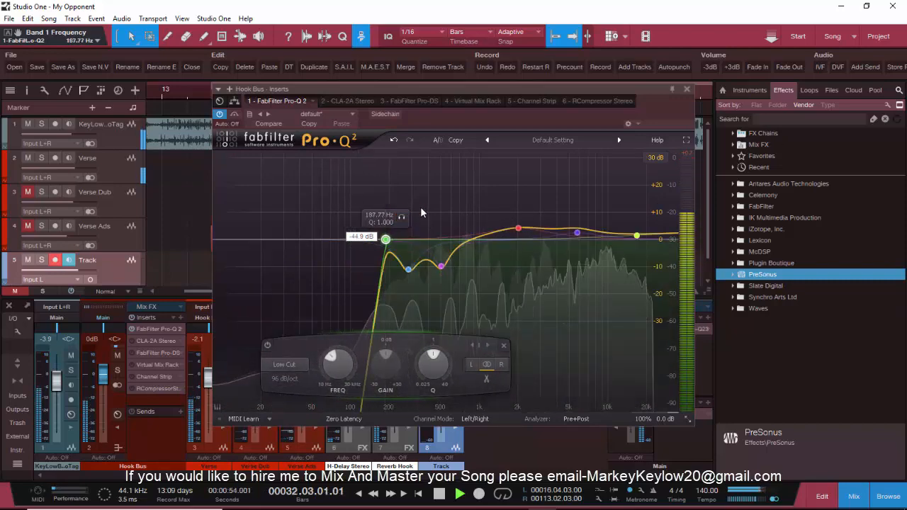
pyautogui.click(685, 89)
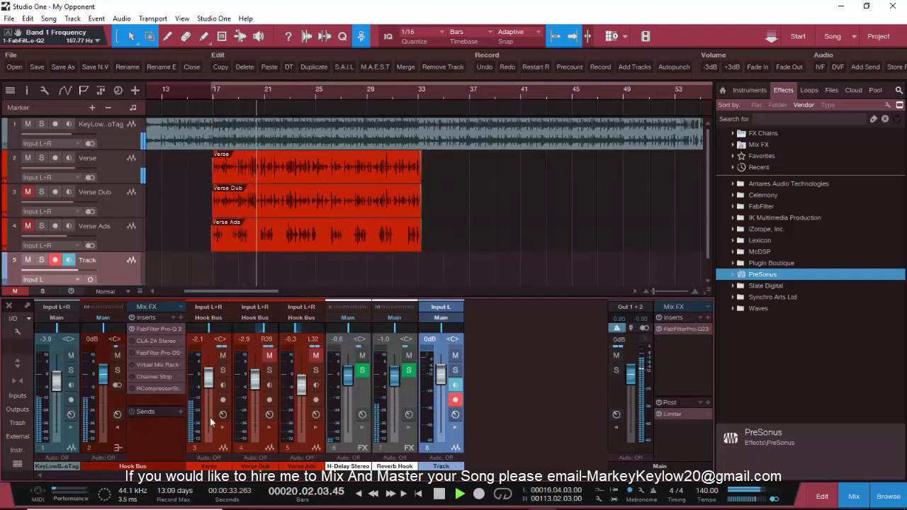
# Activate CLA-2A Stereo on the Hook Bus, switch its Analog setting off and listen to the playback from bar 17.
pyautogui.click(143, 340)
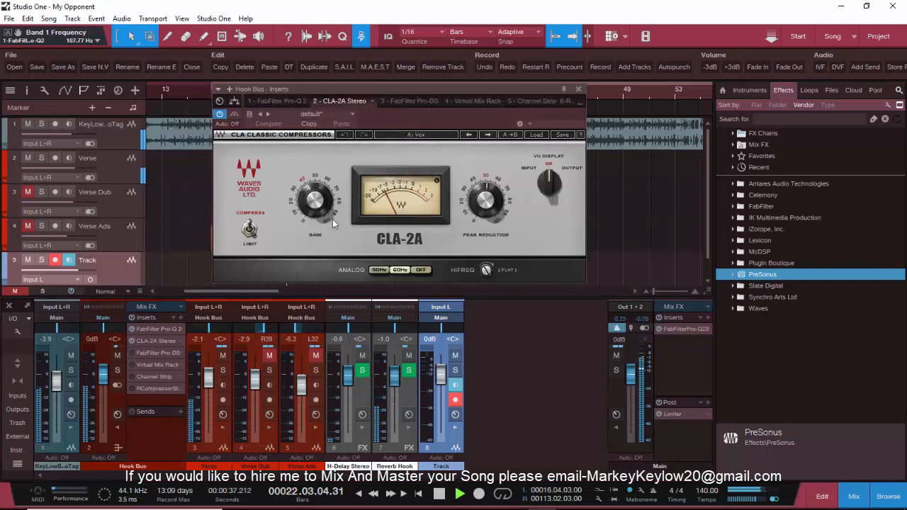
pyautogui.press('space')
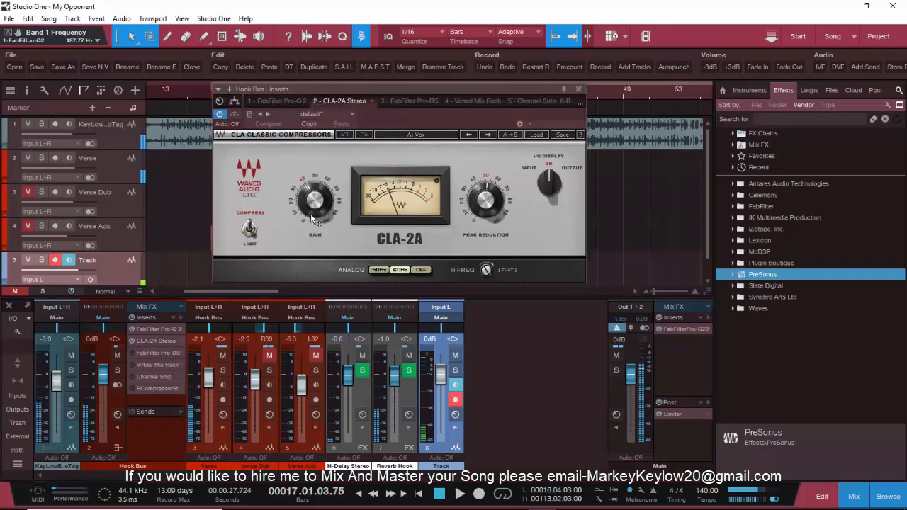
pyautogui.click(421, 270)
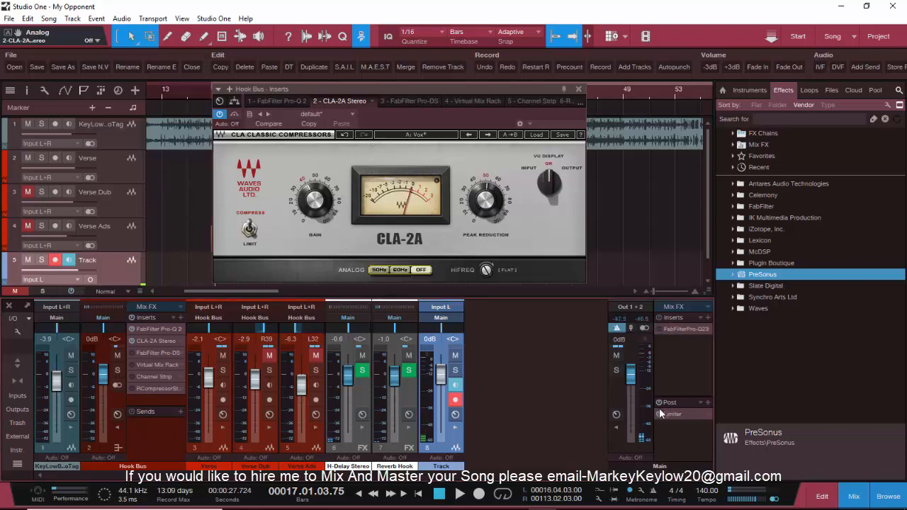
pyautogui.press('space')
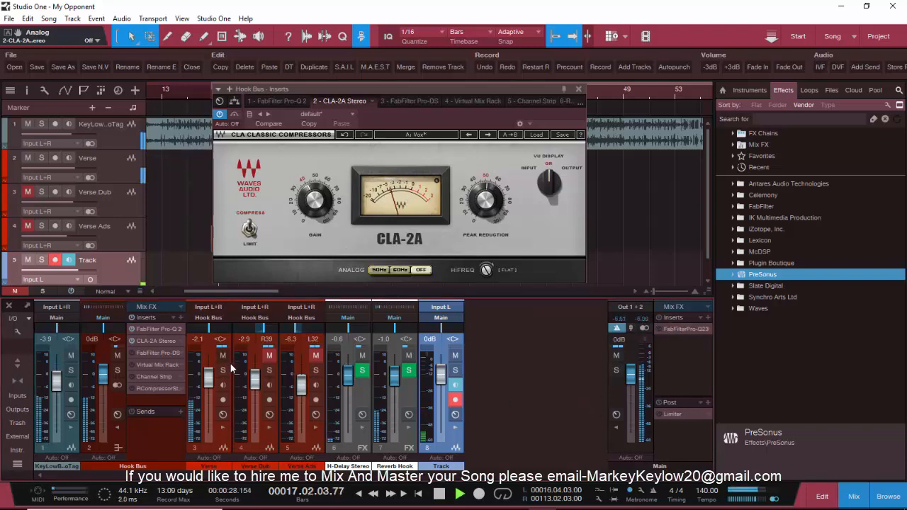
pyautogui.press('space')
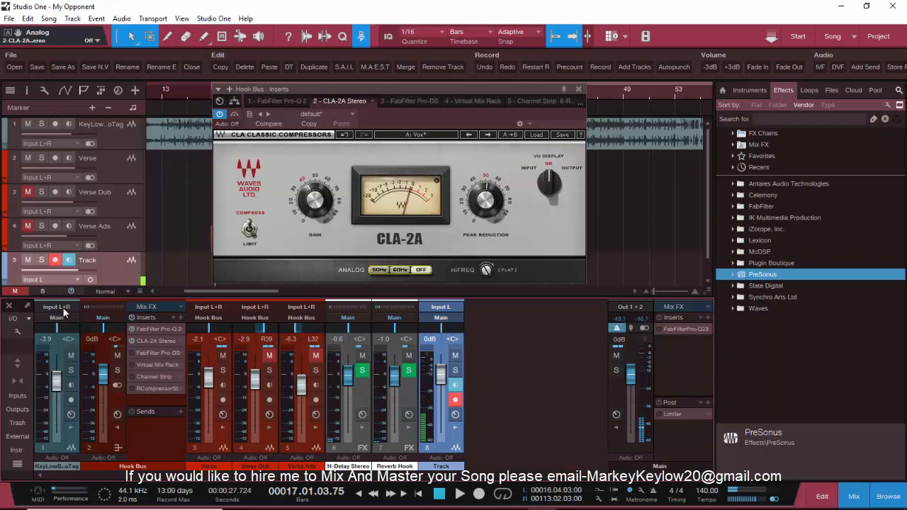
# Raise the CLA-2A's Gain to about 48 while the verse plays, and close the compressor.
pyautogui.click(485, 202)
pyautogui.click(314, 200)
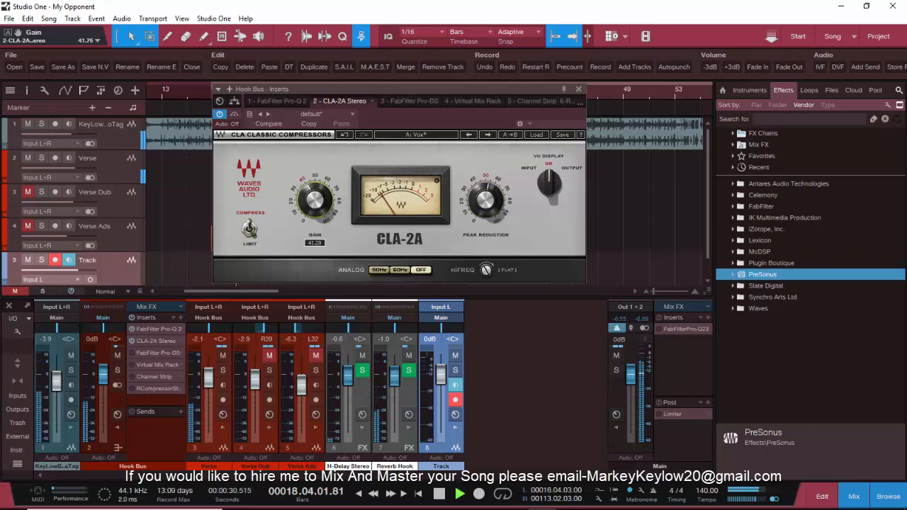
pyautogui.moveTo(314, 200); pyautogui.dragTo(314, 198)
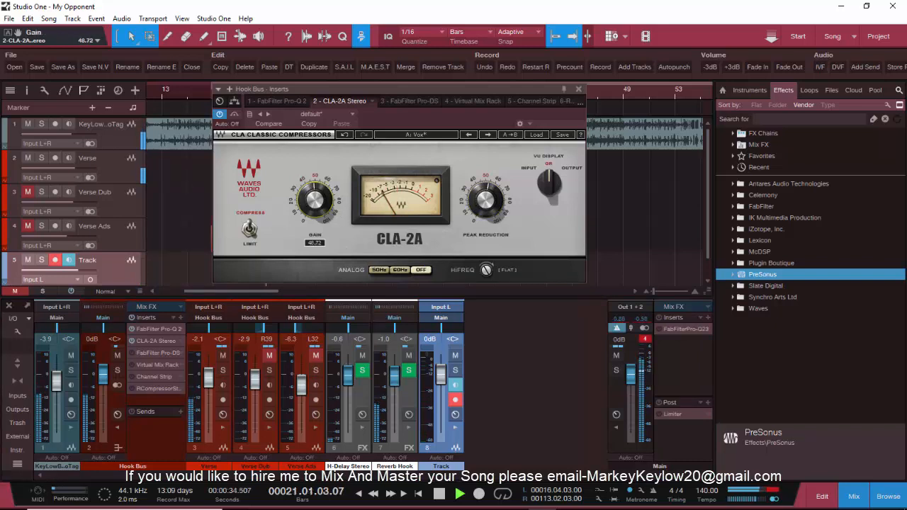
pyautogui.click(578, 88)
# Open FabFilter Pro-DS on the Hook Bus, turn on trigger auditioning and lower the threshold during playback.
pyautogui.click(157, 353)
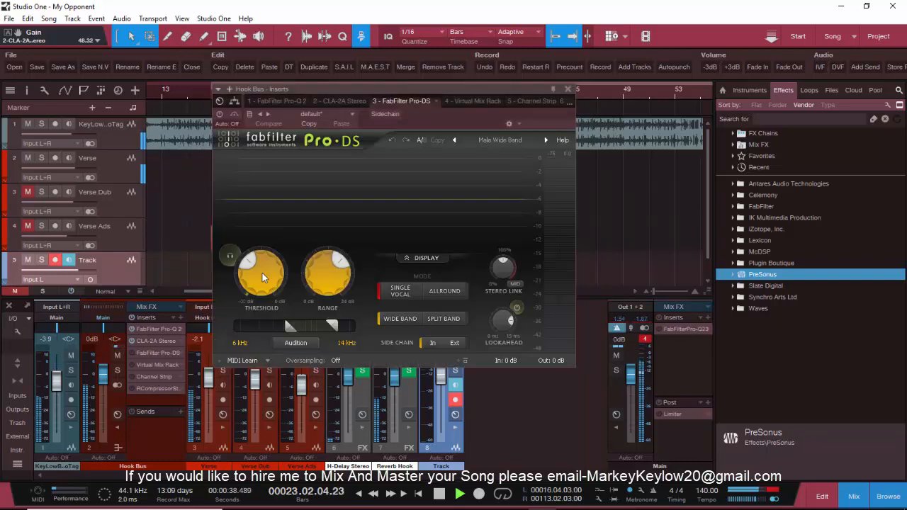
pyautogui.click(229, 253)
pyautogui.press('space')
pyautogui.press('space')
pyautogui.moveTo(247, 275); pyautogui.dragTo(246, 279)
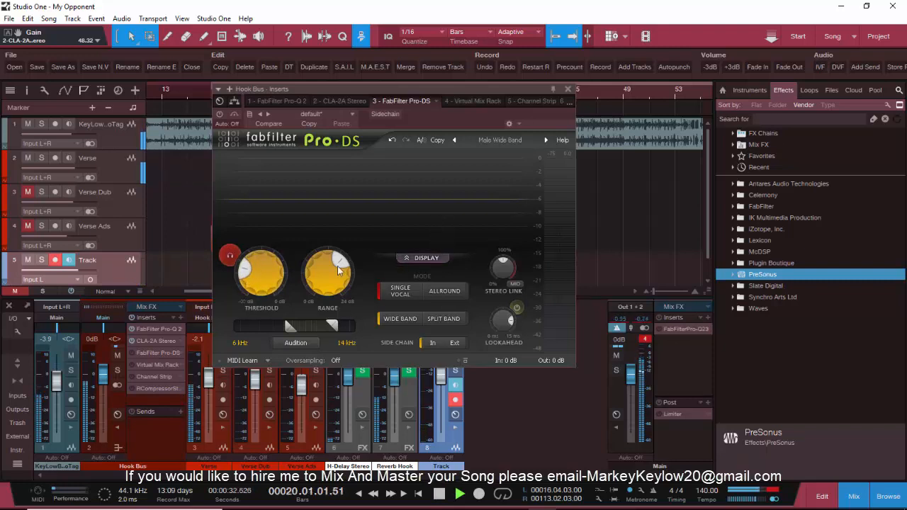
# Activate Pro-DS, fine-tune its threshold to about -43.8 dB during playback, and turn trigger auditioning off.
pyautogui.click(219, 115)
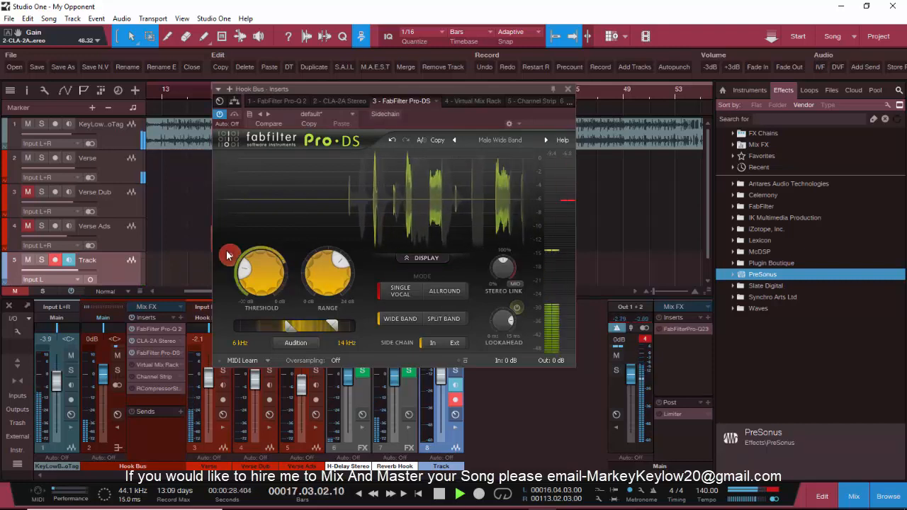
pyautogui.moveTo(230, 262)
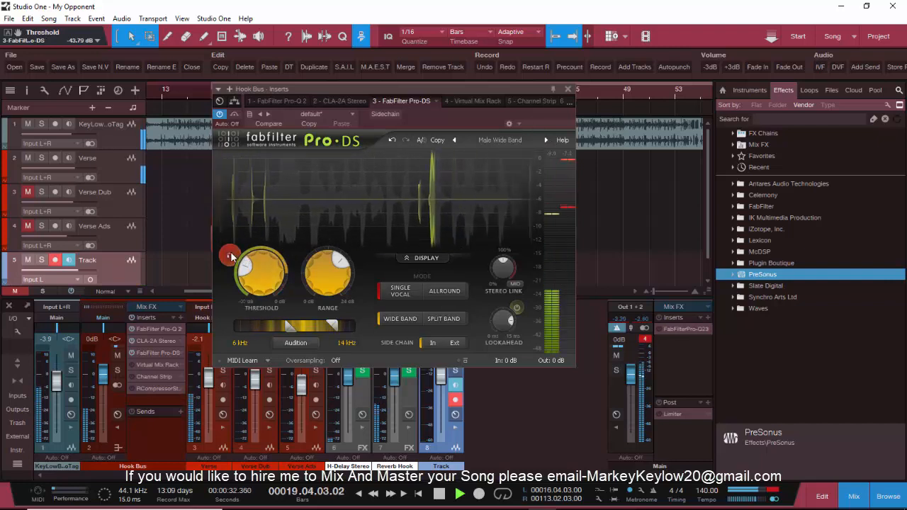
pyautogui.click(229, 256)
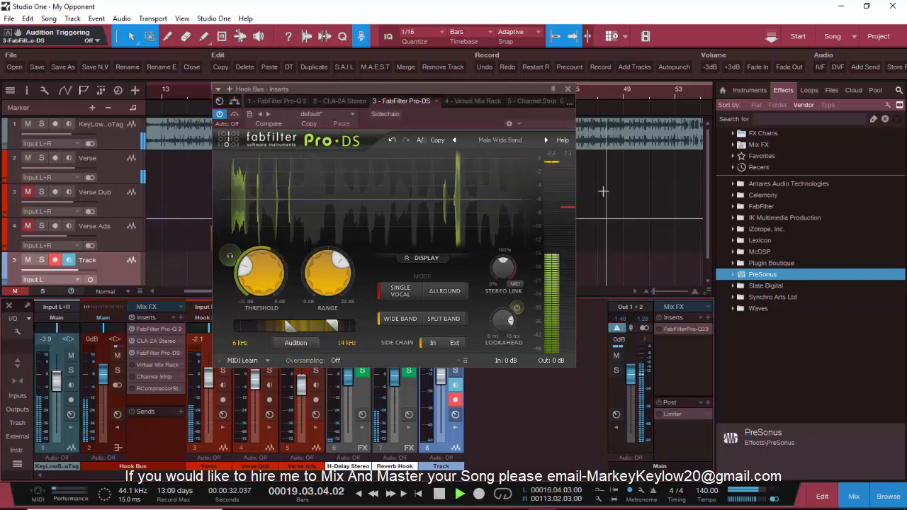
pyautogui.click(568, 88)
pyautogui.press('space')
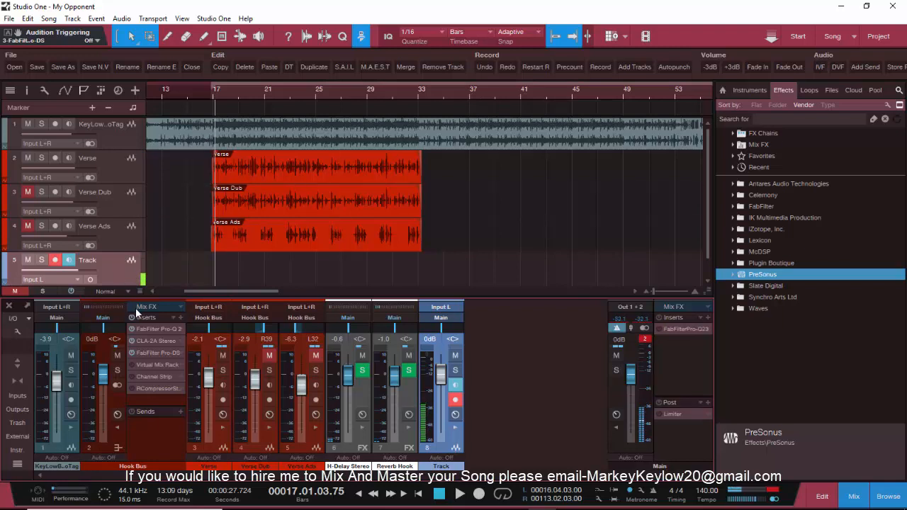
# Examine the Revival module's Shimmer and Thickness settings in the Hook Bus Virtual Mix Rack.
pyautogui.click(157, 365)
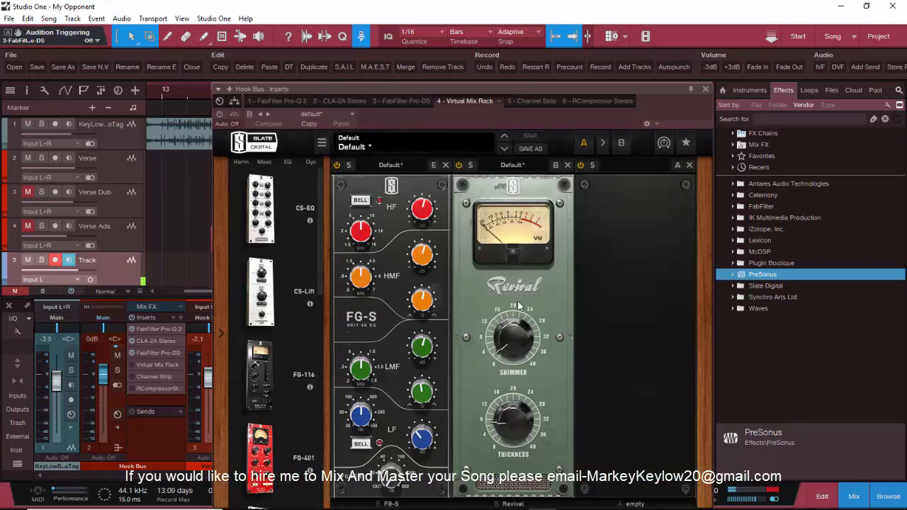
pyautogui.click(501, 340)
pyautogui.click(511, 421)
pyautogui.click(705, 90)
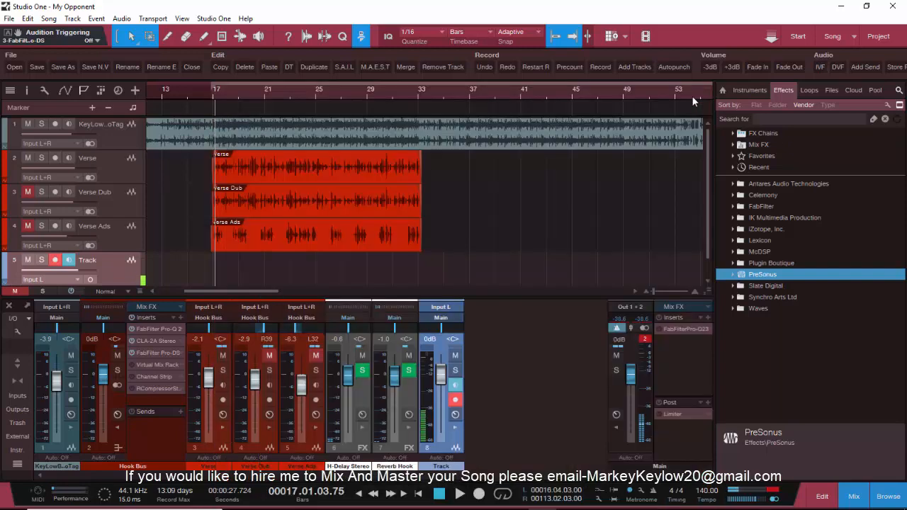
# Activate the Channel Strip on the Hook Bus, and review the RCompressor Stereo settings.
pyautogui.click(171, 375)
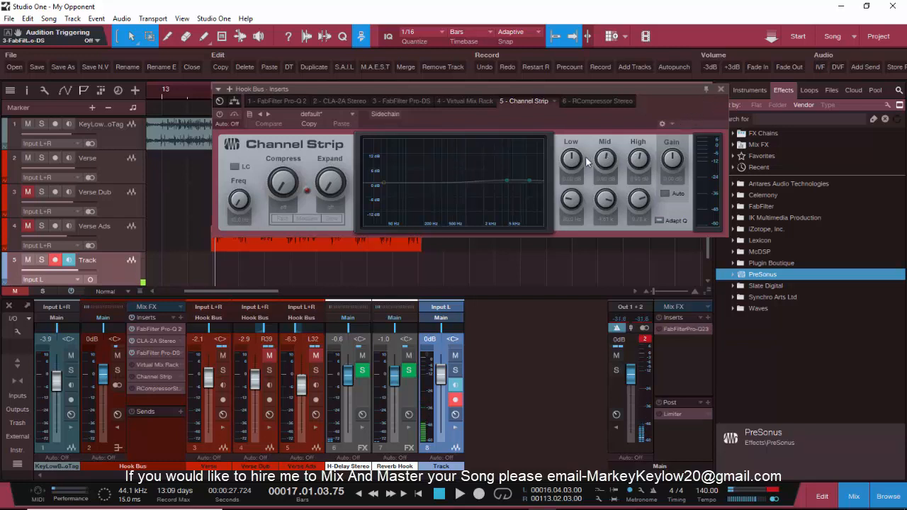
pyautogui.click(218, 114)
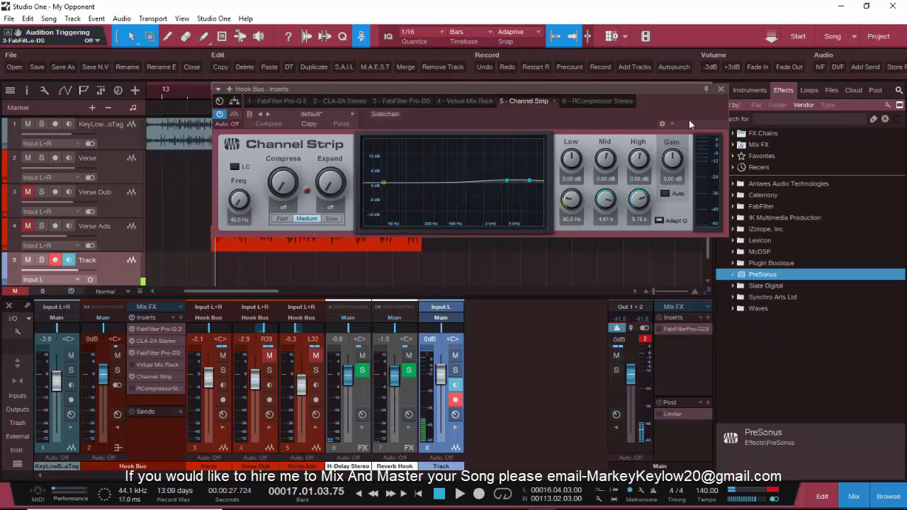
pyautogui.click(721, 89)
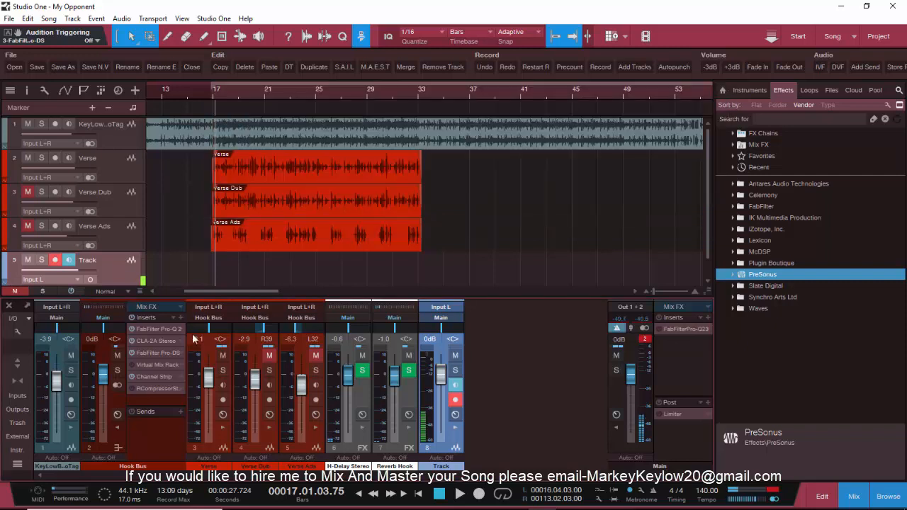
pyautogui.click(160, 388)
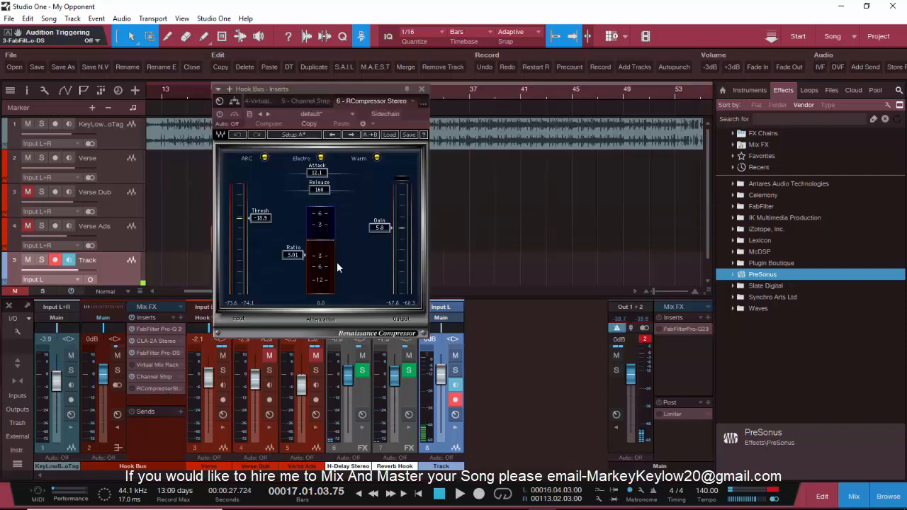
pyautogui.click(421, 90)
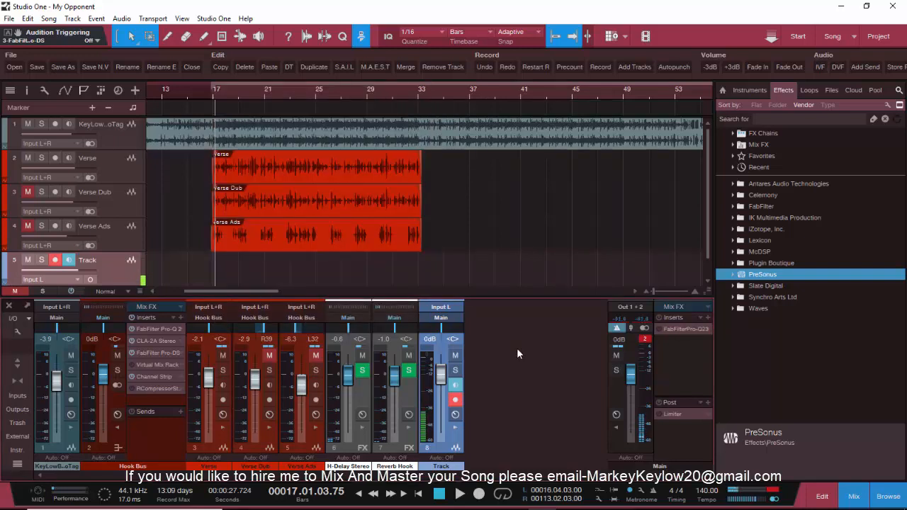
# Expand the inserts and sends of the Verse, Verse Dub and Verse Ads channels in the mixer.
pyautogui.click(224, 428)
pyautogui.click(328, 426)
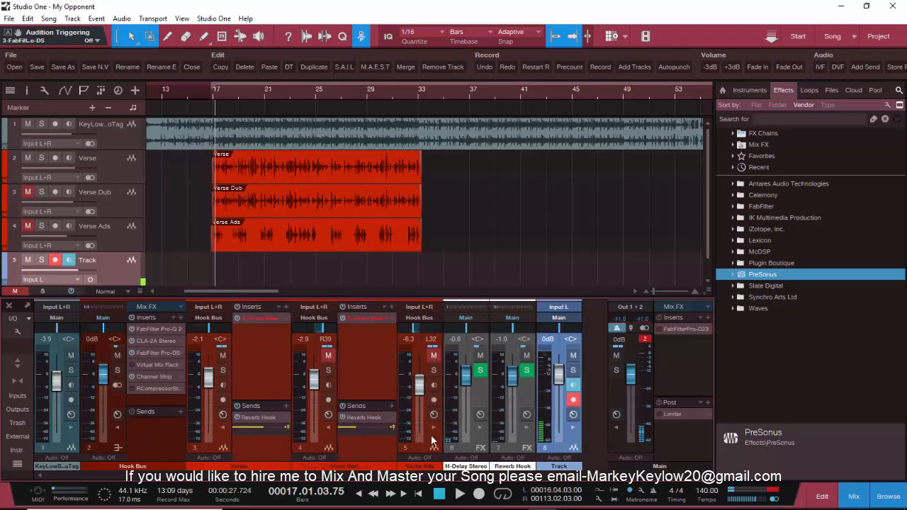
pyautogui.click(434, 428)
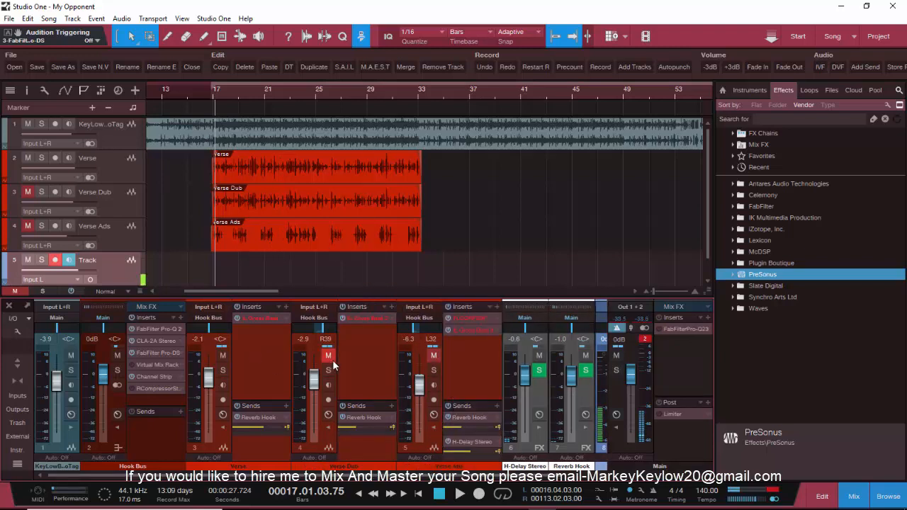
# Listen to Verse Ads alone from bar 17 by unmuting it and muting Verse and the KeyLowB...oTag beat track.
pyautogui.click(435, 355)
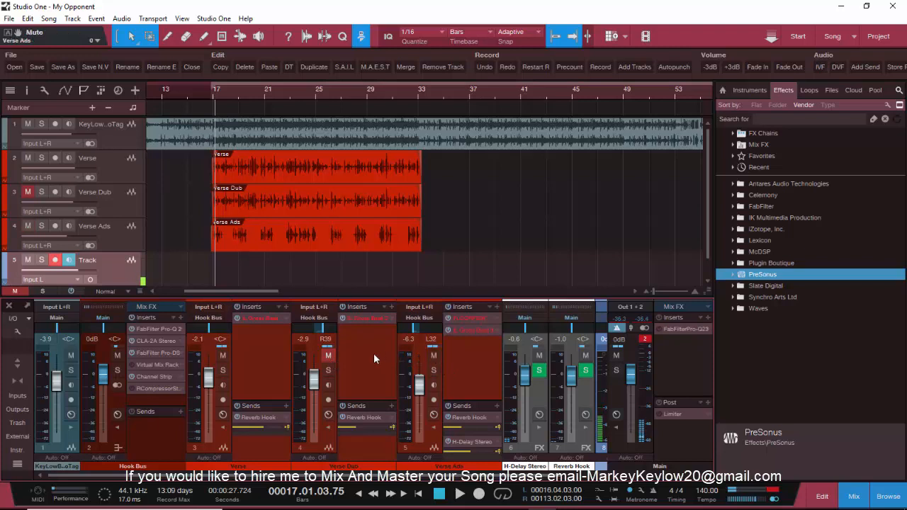
pyautogui.click(329, 356)
pyautogui.click(223, 357)
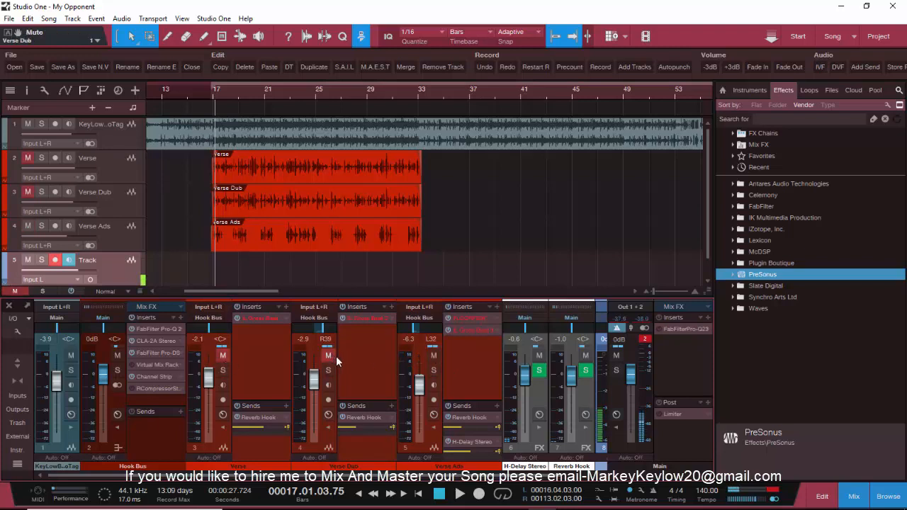
pyautogui.press('space')
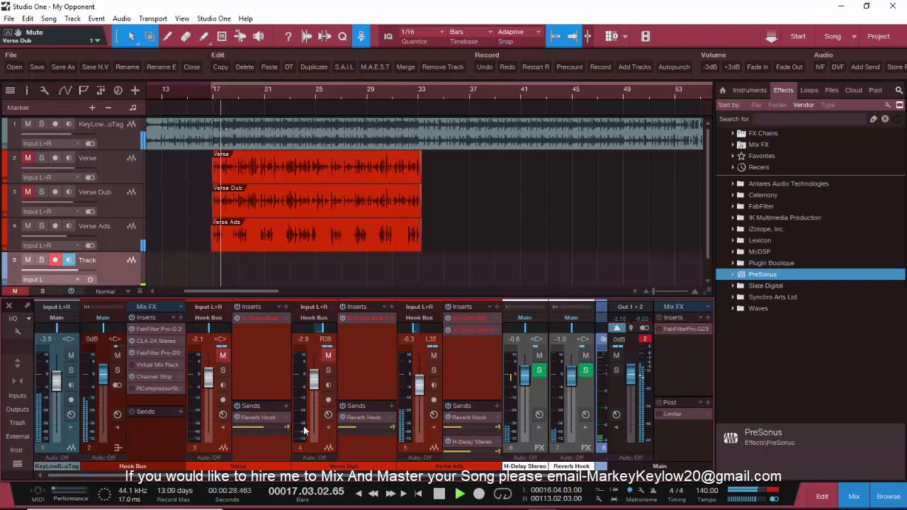
pyautogui.click(71, 355)
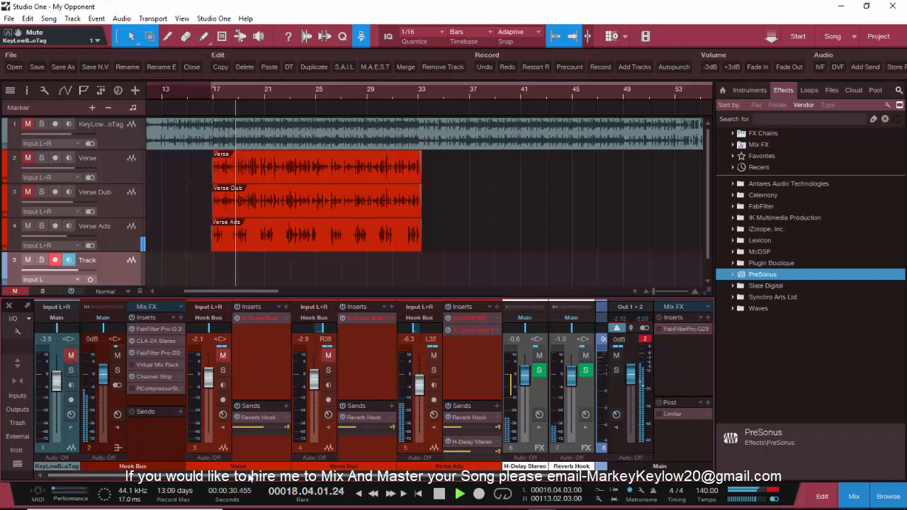
pyautogui.moveTo(251, 477); pyautogui.dragTo(294, 477)
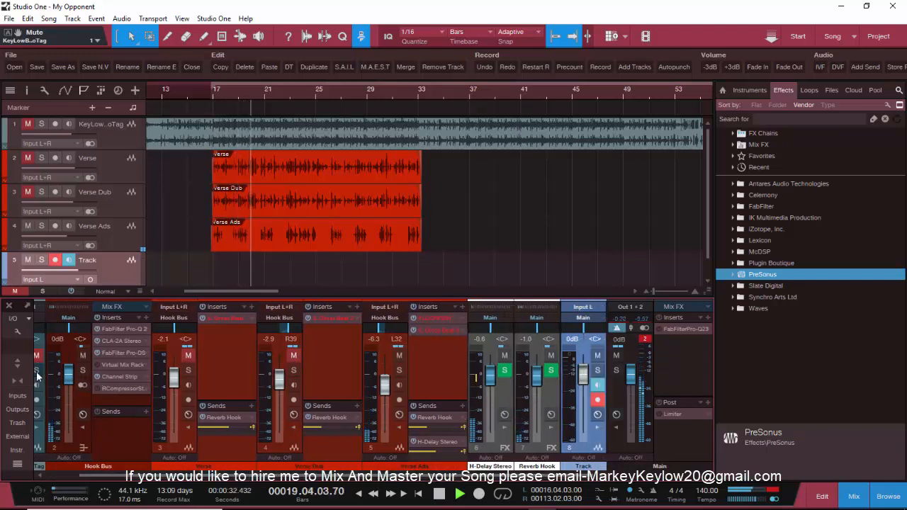
pyautogui.press('space')
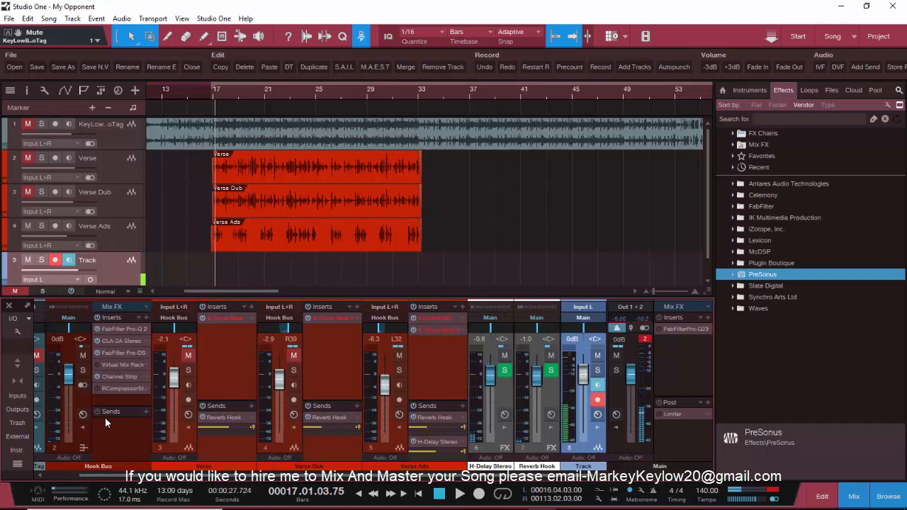
# Select the Hook Bus channel, unmute the KeyLowB...oTag beat track and play Verse Ads with the beat from bar 17.
pyautogui.click(133, 466)
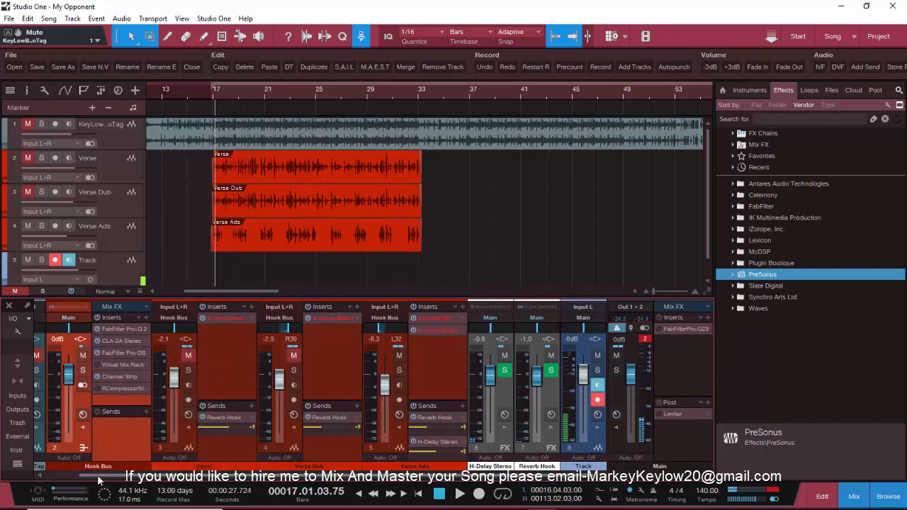
pyautogui.moveTo(97, 475); pyautogui.dragTo(73, 476)
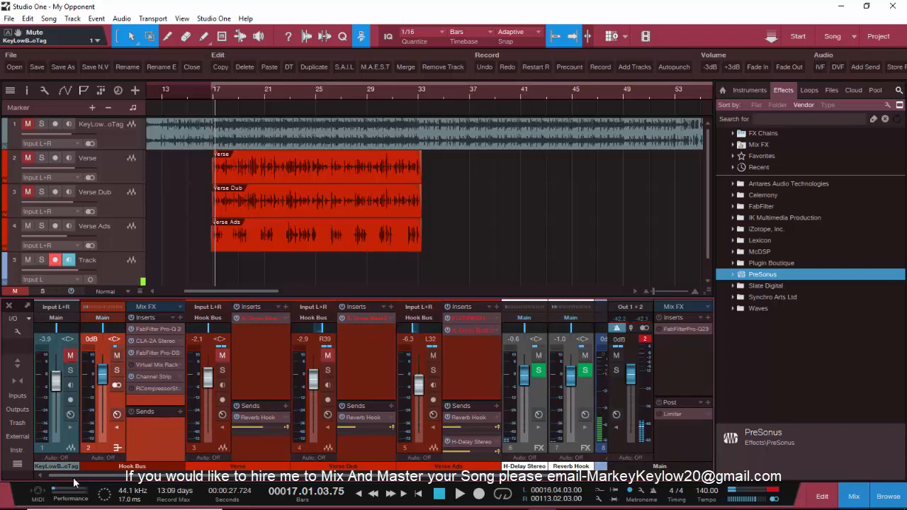
pyautogui.click(69, 355)
pyautogui.press('space')
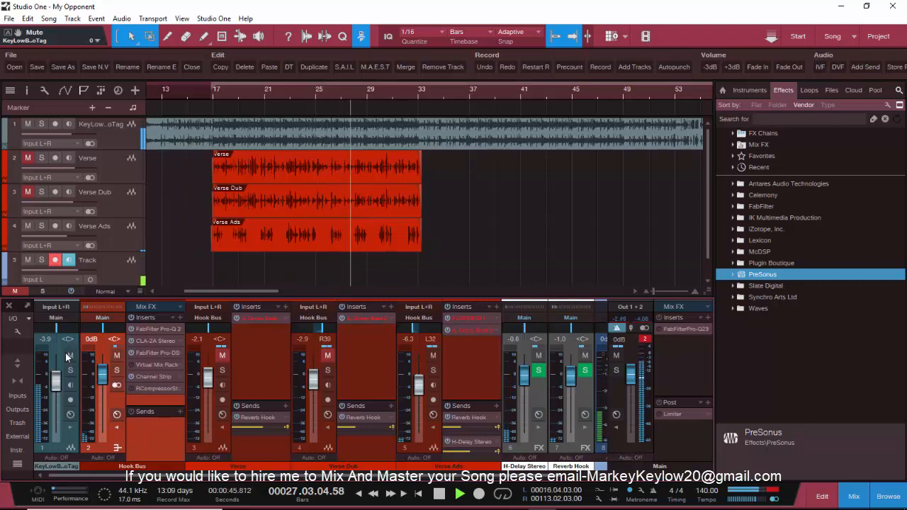
pyautogui.press('space')
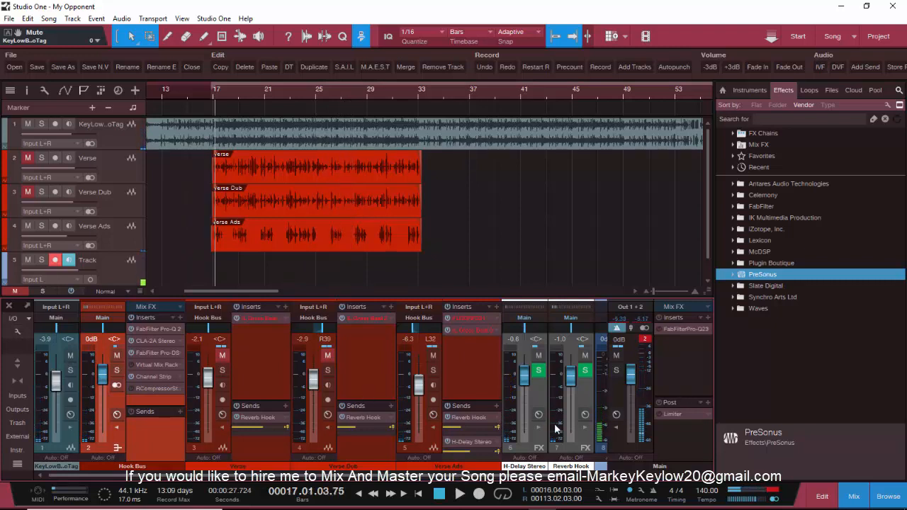
# Expand the H-Delay Stereo effects channel in the mixer and review its Compressor and H-Delay insert settings.
pyautogui.moveTo(468, 477); pyautogui.dragTo(524, 473)
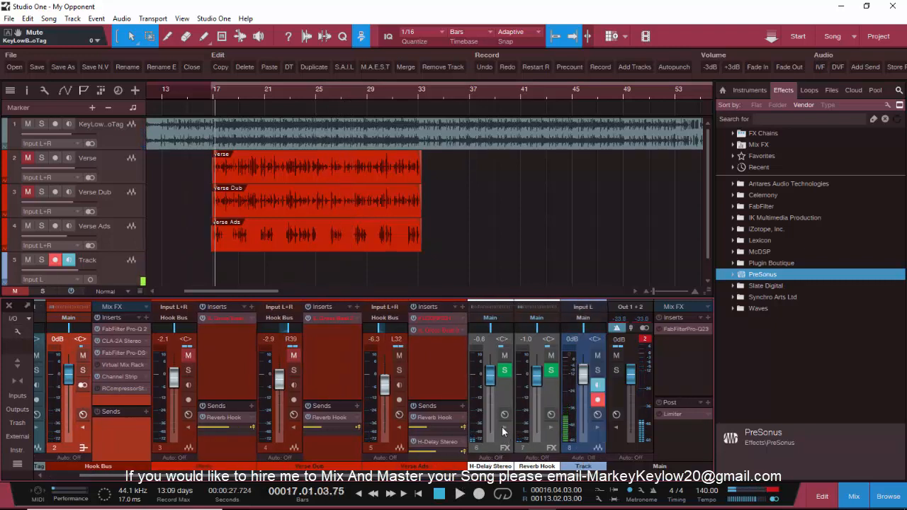
pyautogui.click(505, 428)
pyautogui.doubleClick(544, 330)
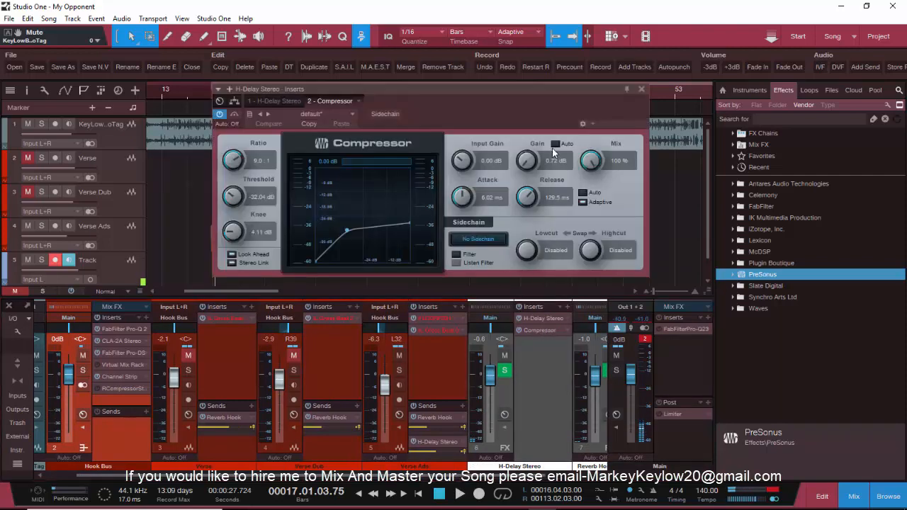
pyautogui.click(641, 88)
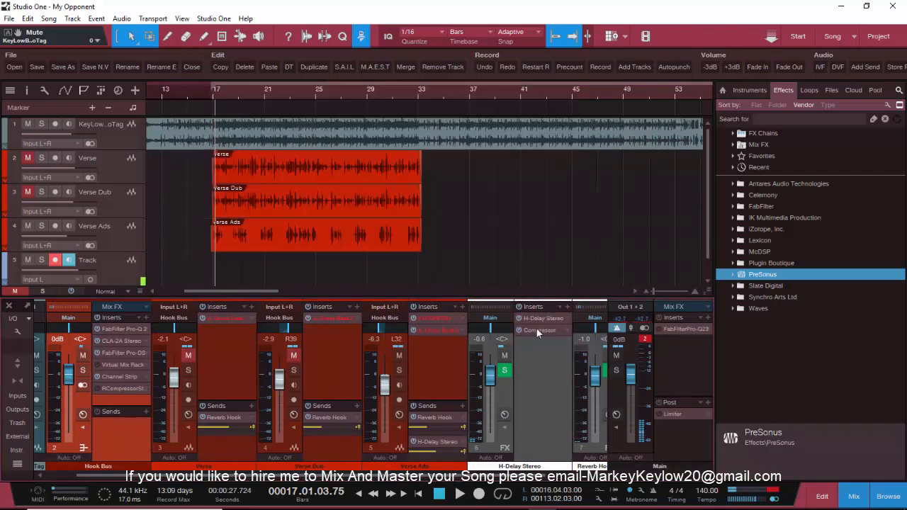
pyautogui.doubleClick(538, 318)
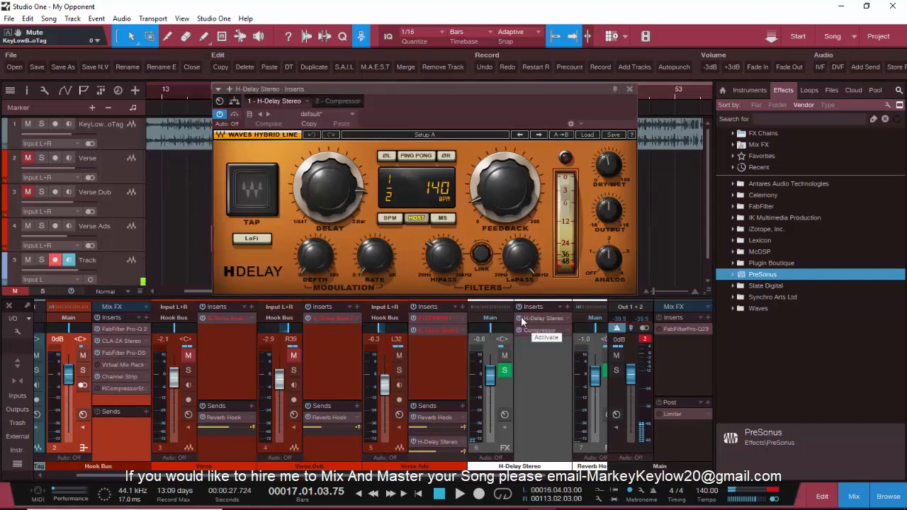
# Play Verse Ads with the beat from bar 17 and switch the H-Delay's Analog setting to Off.
pyautogui.press('space')
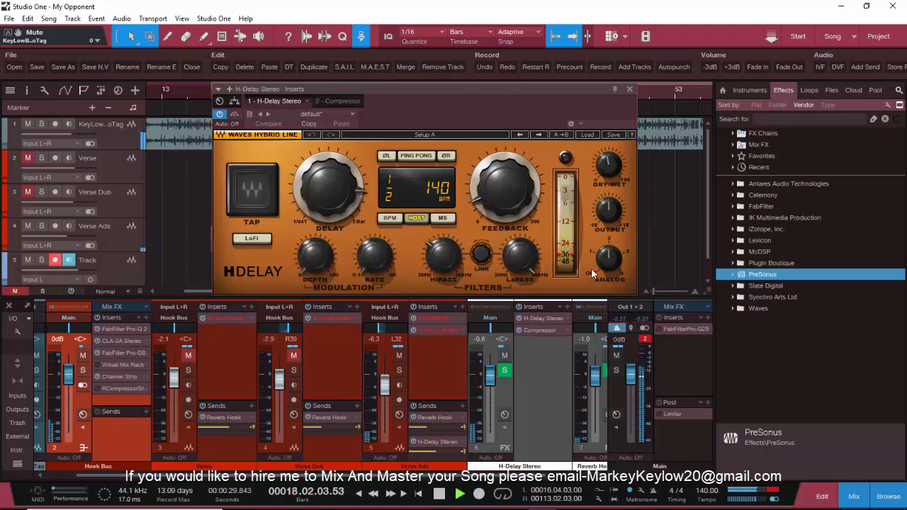
pyautogui.click(608, 268)
pyautogui.moveTo(608, 267); pyautogui.dragTo(607, 285)
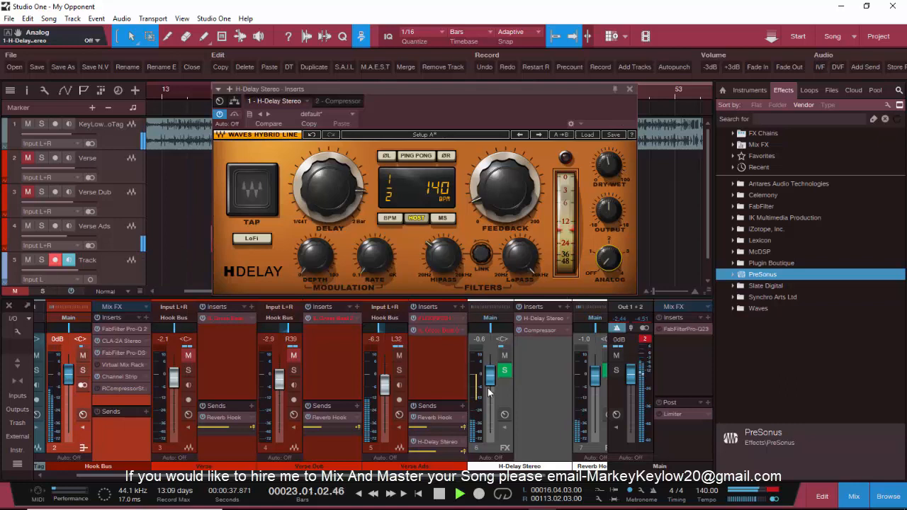
# Raise the H-Delay Stereo channel volume to +9.7 dB and the Verse Ads send to it to -0.7 dB, and stop playback.
pyautogui.moveTo(490, 375); pyautogui.dragTo(490, 363)
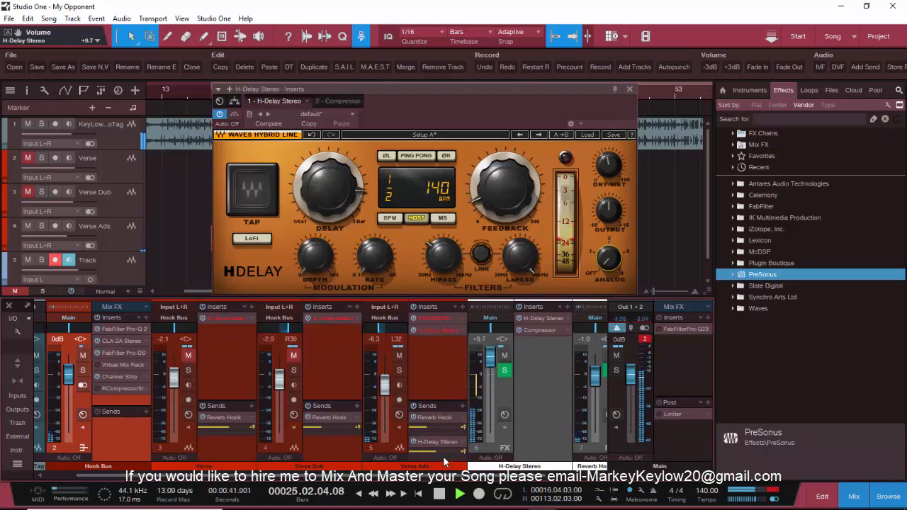
pyautogui.moveTo(432, 451); pyautogui.dragTo(450, 450)
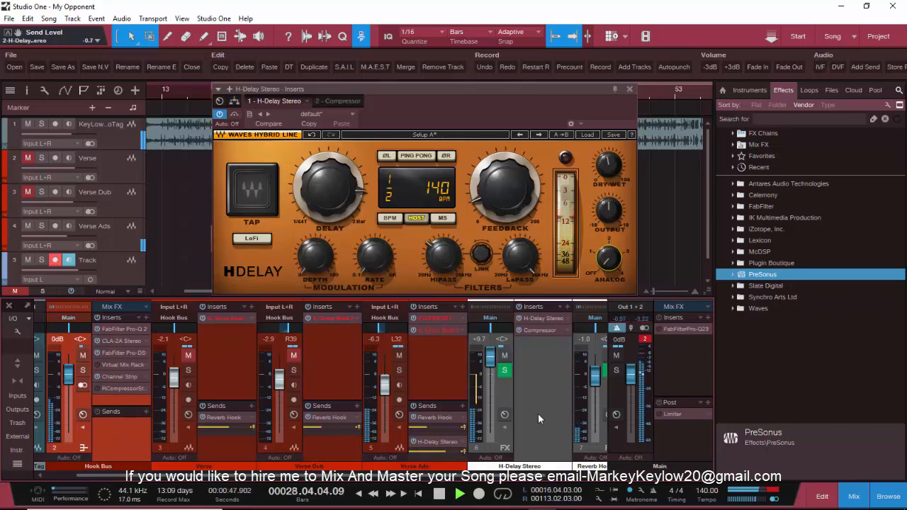
pyautogui.click(629, 91)
pyautogui.press('space')
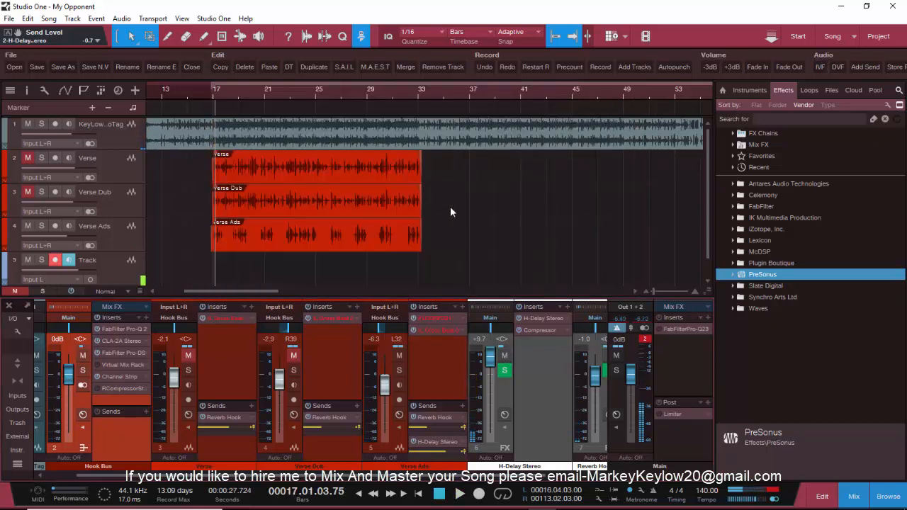
# Pull the H-Delay Stereo channel volume fully down, and mute Verse Ads and unmute Verse.
pyautogui.moveTo(489, 356); pyautogui.dragTo(478, 430)
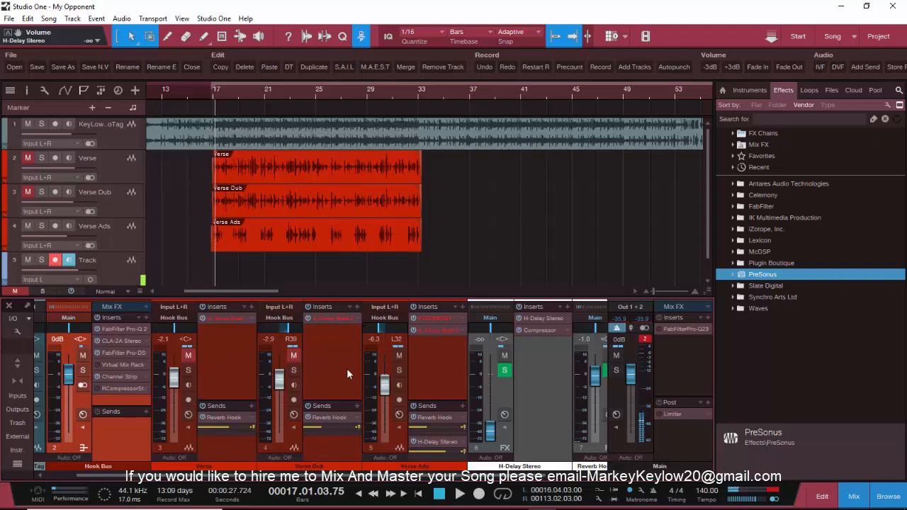
pyautogui.click(399, 355)
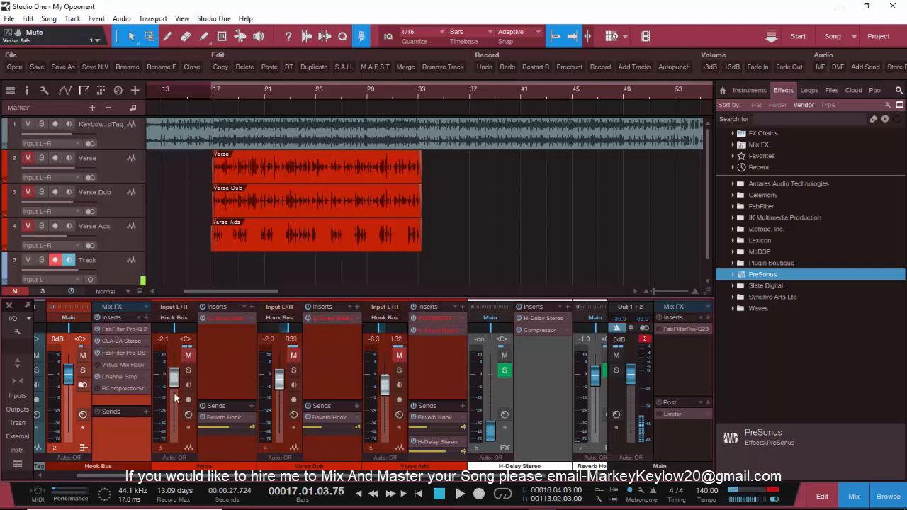
pyautogui.click(188, 356)
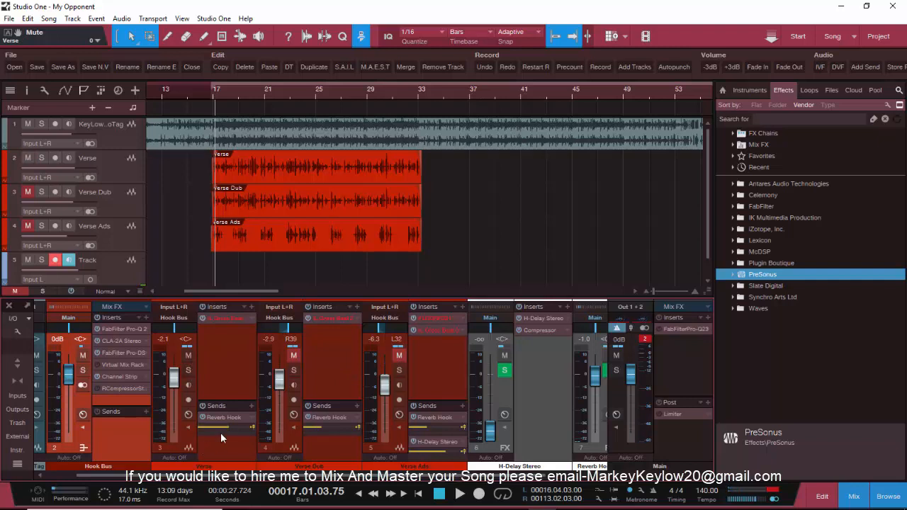
# Play Verse with its Reverb Hook send raised to +10 dB, and review the T-RackS CSR Plate settings on the Reverb Hook channel.
pyautogui.press('space')
pyautogui.moveTo(229, 425); pyautogui.dragTo(262, 429)
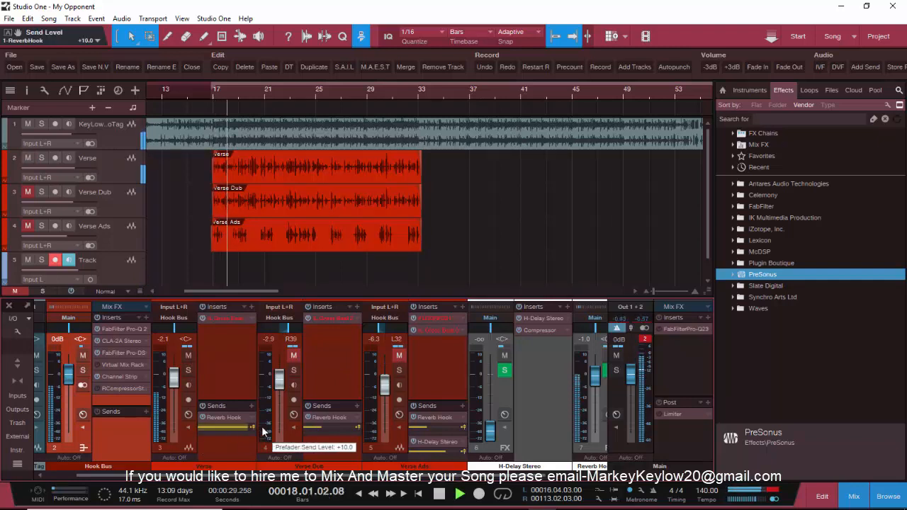
pyautogui.moveTo(414, 476); pyautogui.dragTo(474, 475)
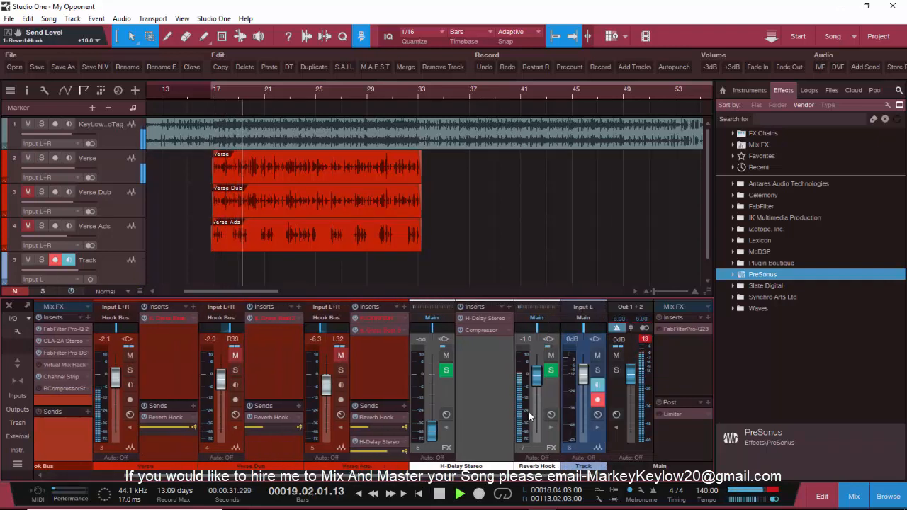
pyautogui.click(552, 428)
pyautogui.doubleClick(574, 321)
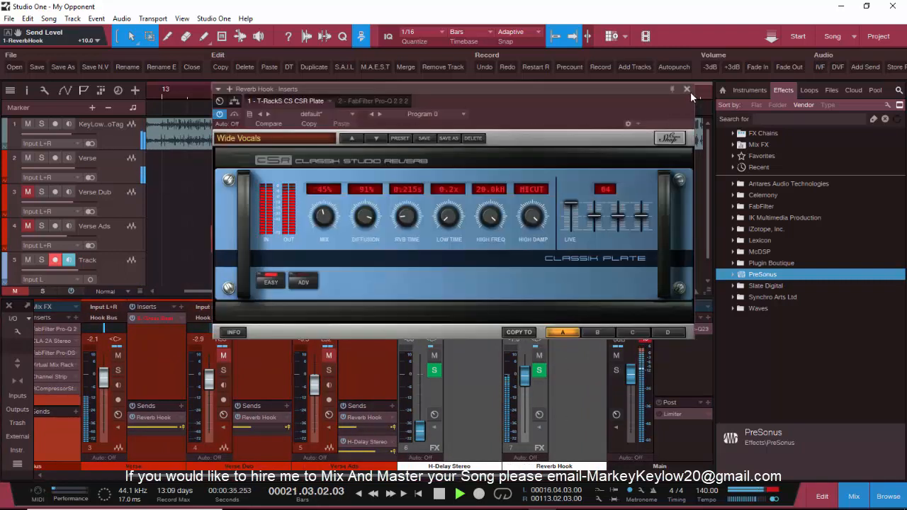
pyautogui.press('space')
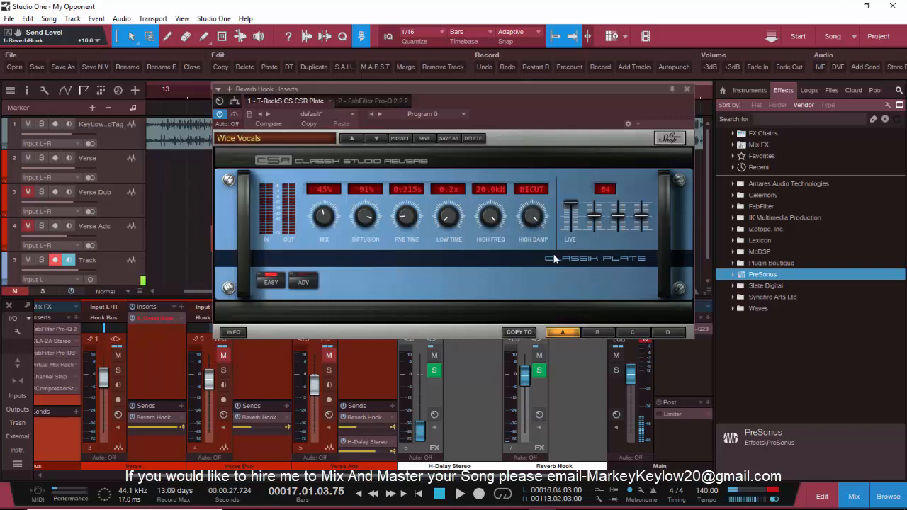
pyautogui.click(687, 89)
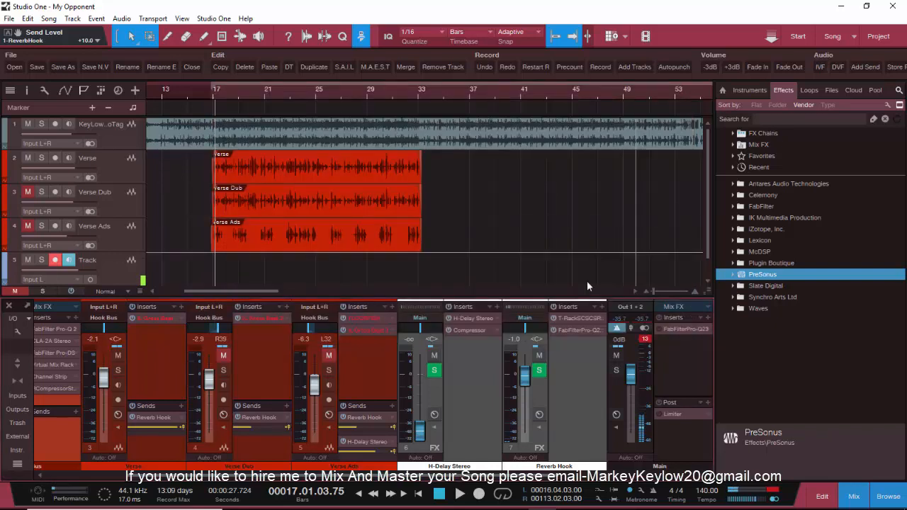
# Set Verse's Reverb Hook send level to 0 dB while playing from bar 17.
pyautogui.moveTo(175, 425); pyautogui.dragTo(149, 427)
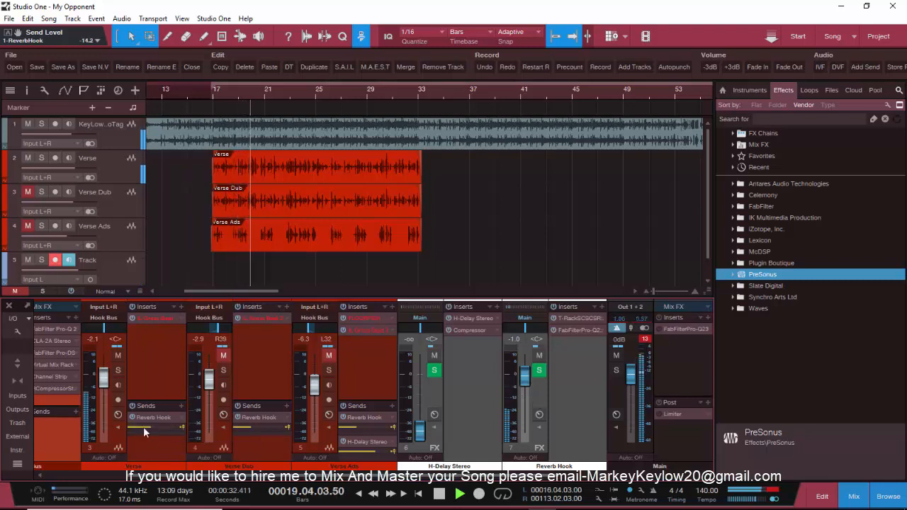
pyautogui.moveTo(153, 429)
pyautogui.moveTo(153, 429); pyautogui.dragTo(168, 430)
# Review the FabFilter Pro-Q 2 curve on the Reverb Hook channel during playback, and stop the song.
pyautogui.click(576, 331)
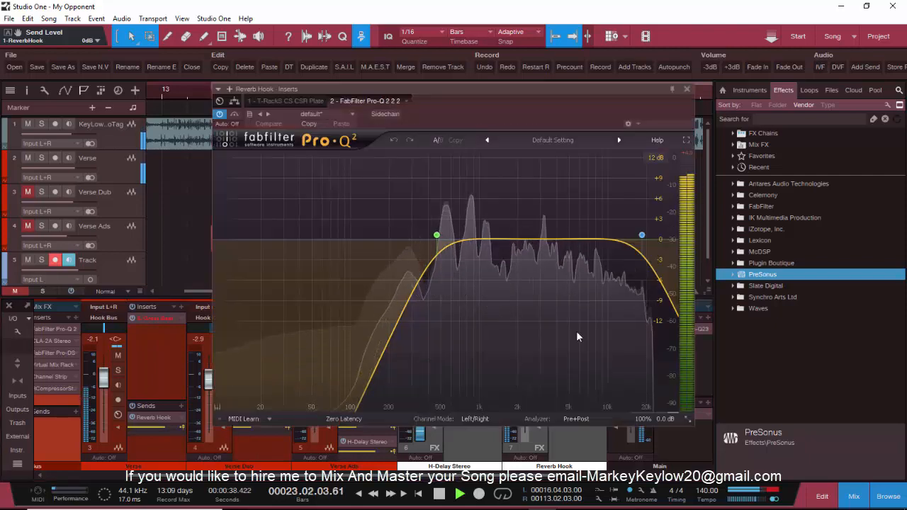
pyautogui.click(686, 89)
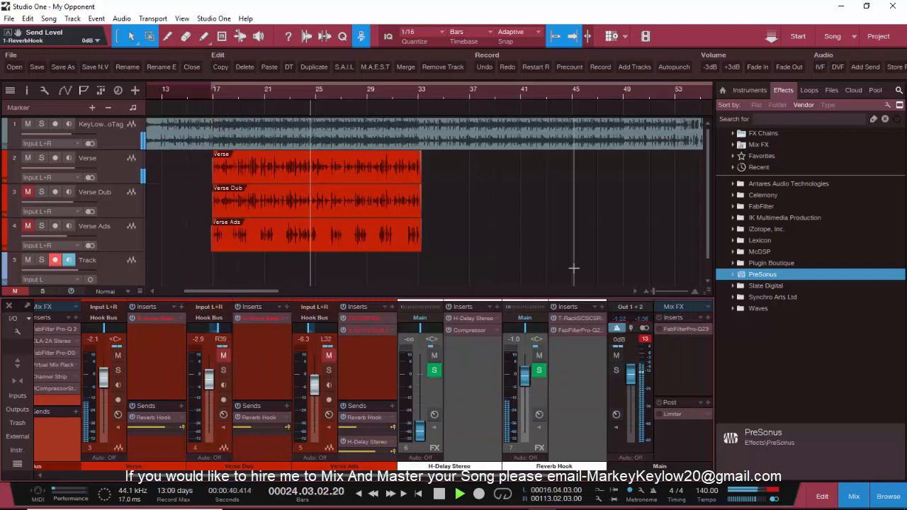
pyautogui.press('space')
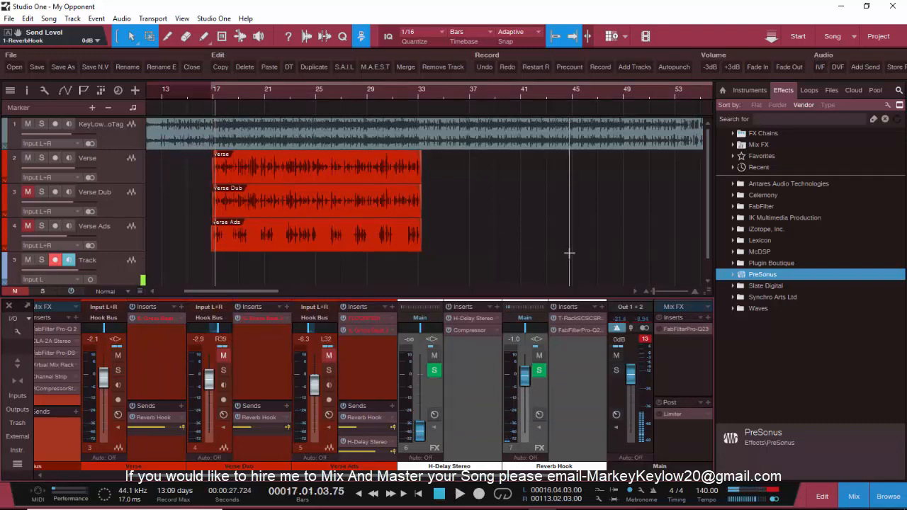
# Switch from the My Opponent song to the open song 2018-01-16 KeyLow.
pyautogui.scroll(1, 212, 259)
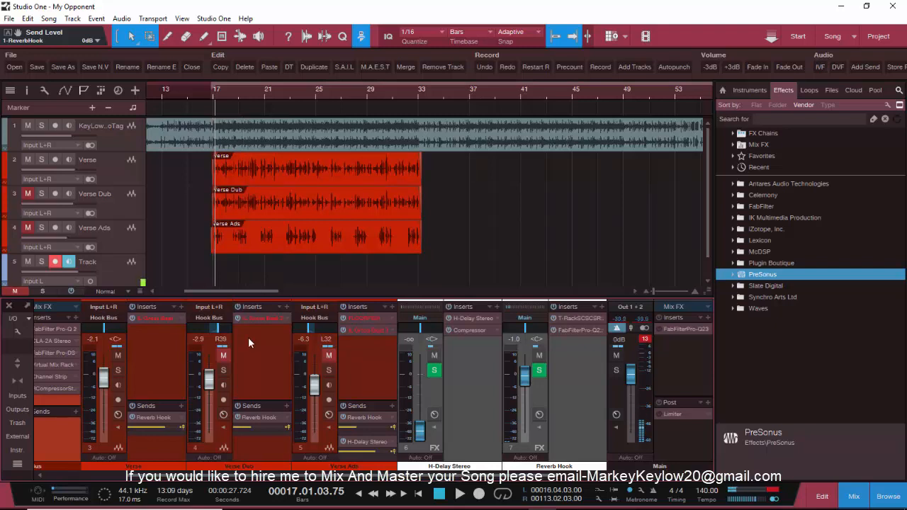
pyautogui.moveTo(216, 476); pyautogui.dragTo(161, 481)
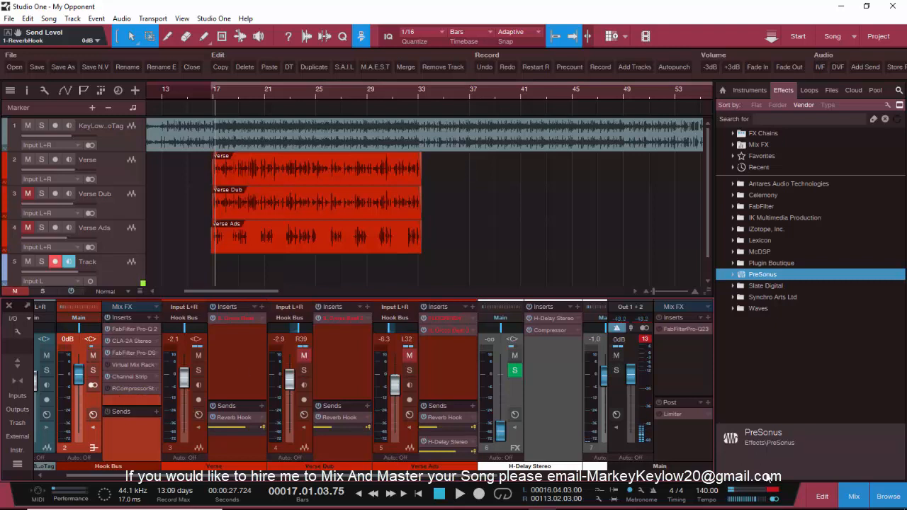
pyautogui.click(646, 339)
pyautogui.click(854, 36)
pyautogui.click(822, 66)
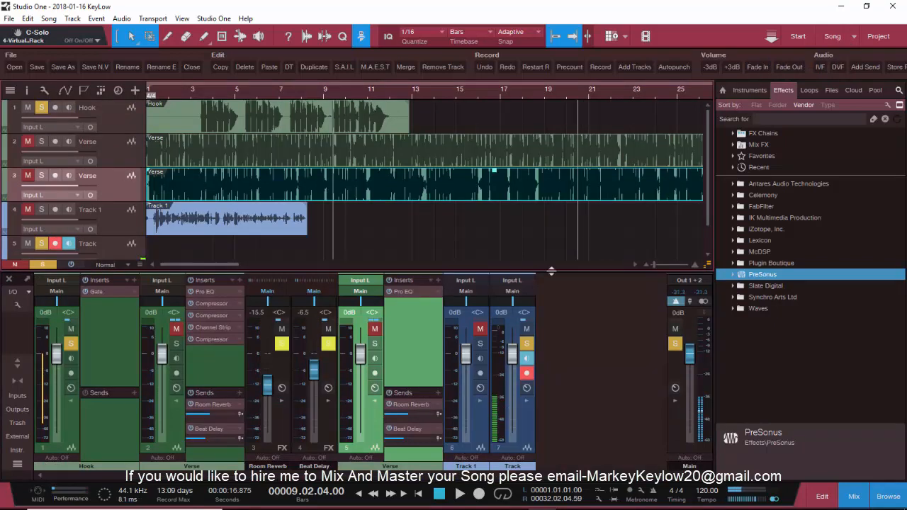
pyautogui.click(516, 502)
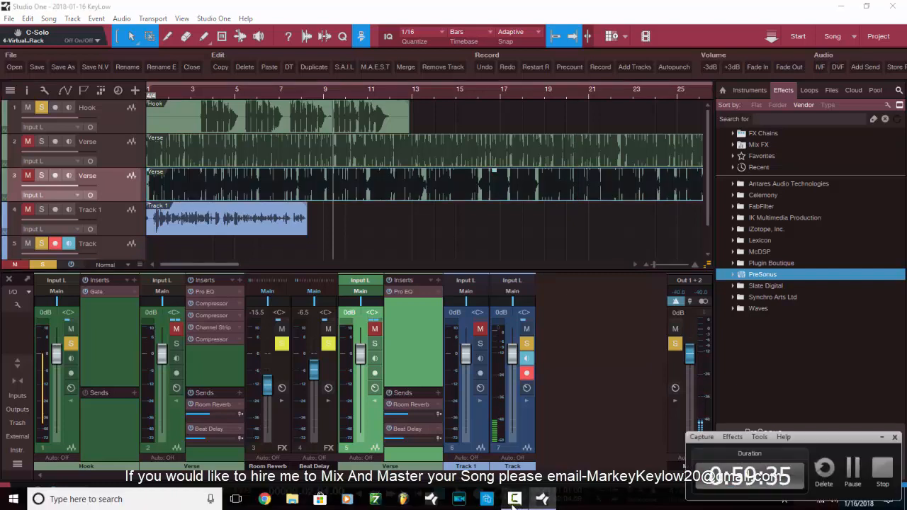
pyautogui.click(880, 438)
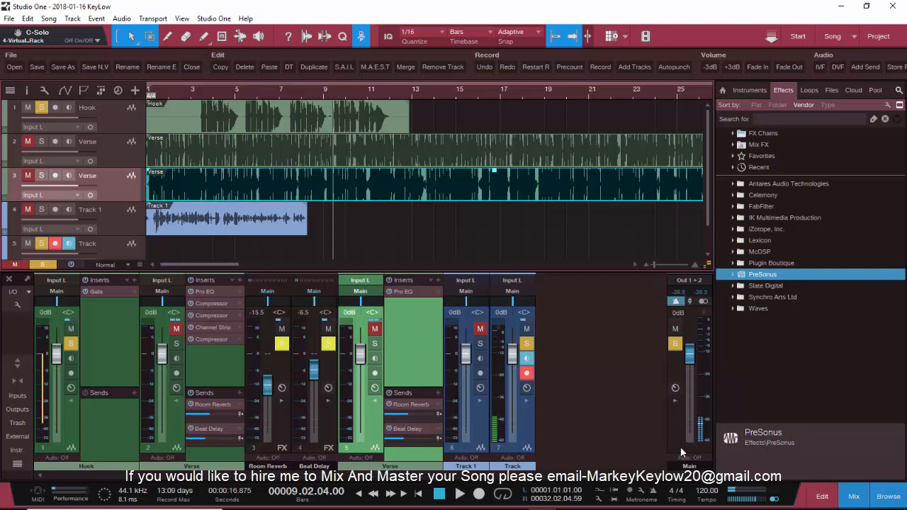
# Browse the installed effects by vendor, looking into the Antares Audio Technologies, PreSonus and Celemony folders.
pyautogui.doubleClick(789, 184)
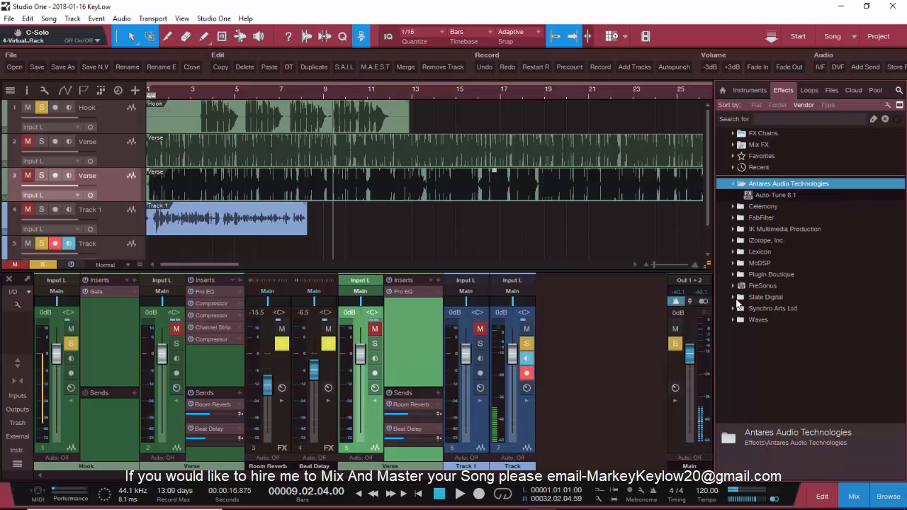
pyautogui.doubleClick(762, 287)
pyautogui.scroll(-4, 797, 323)
pyautogui.scroll(-6, 798, 321)
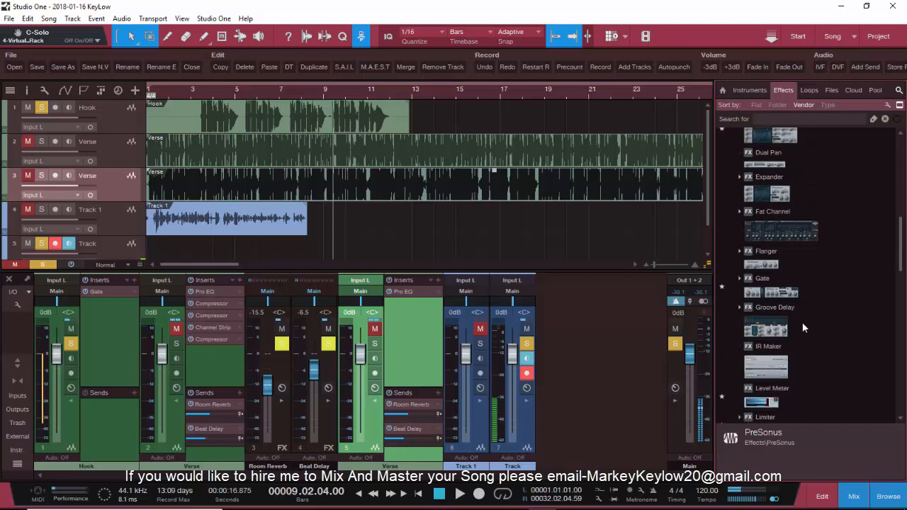
pyautogui.scroll(-4, 802, 322)
pyautogui.scroll(-2, 804, 321)
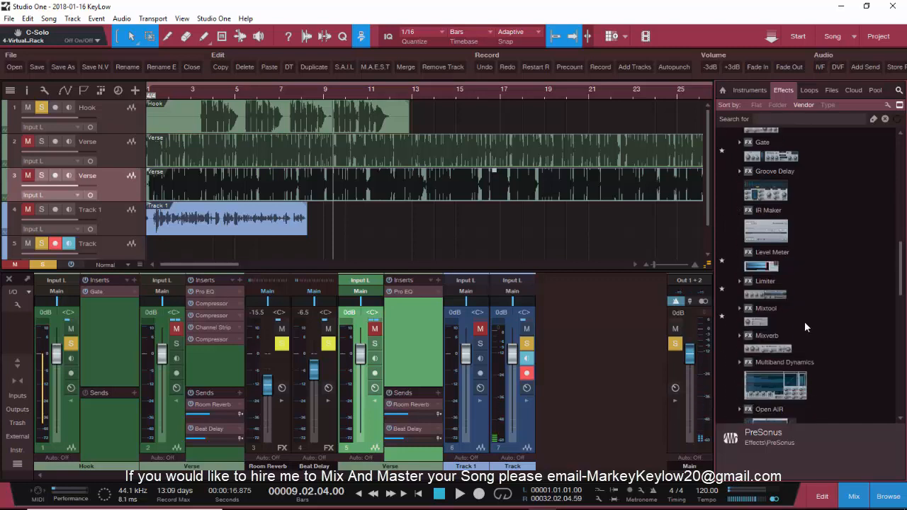
pyautogui.scroll(-2, 805, 321)
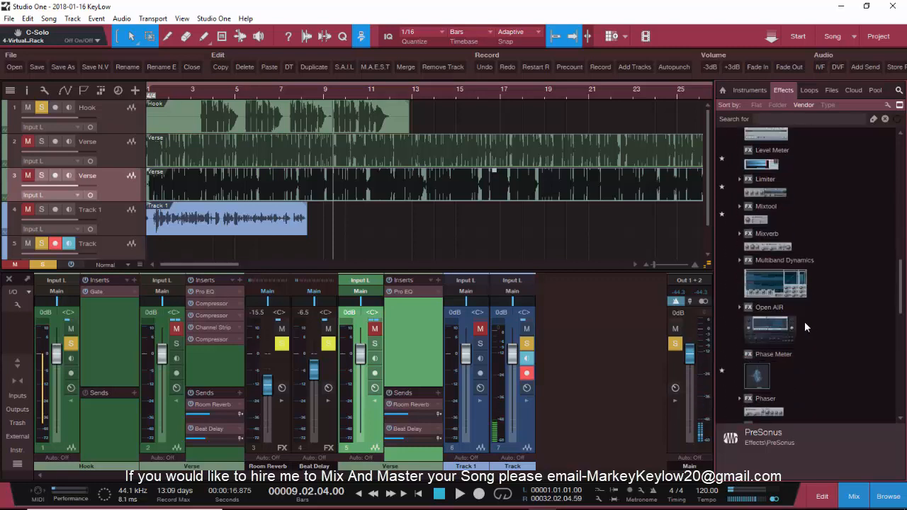
pyautogui.scroll(-1, 804, 321)
pyautogui.scroll(-1, 804, 321)
pyautogui.scroll(-4, 804, 321)
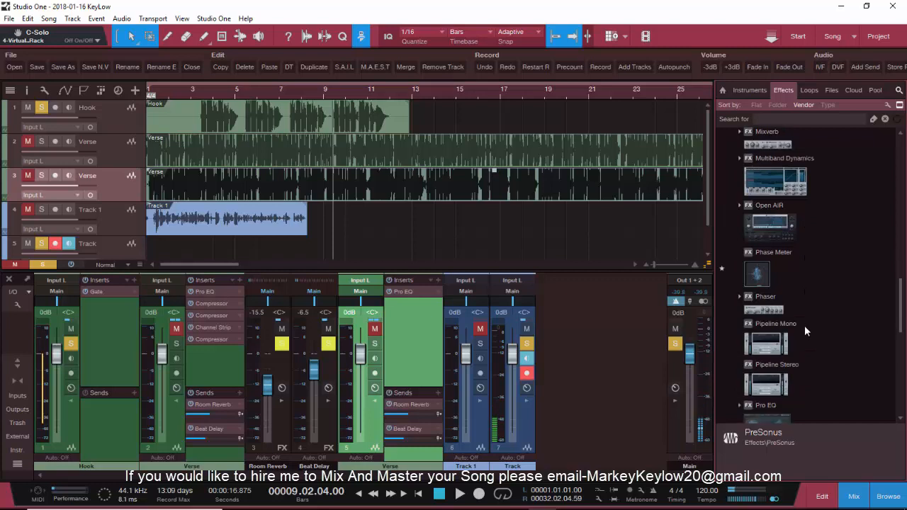
pyautogui.scroll(20, 804, 326)
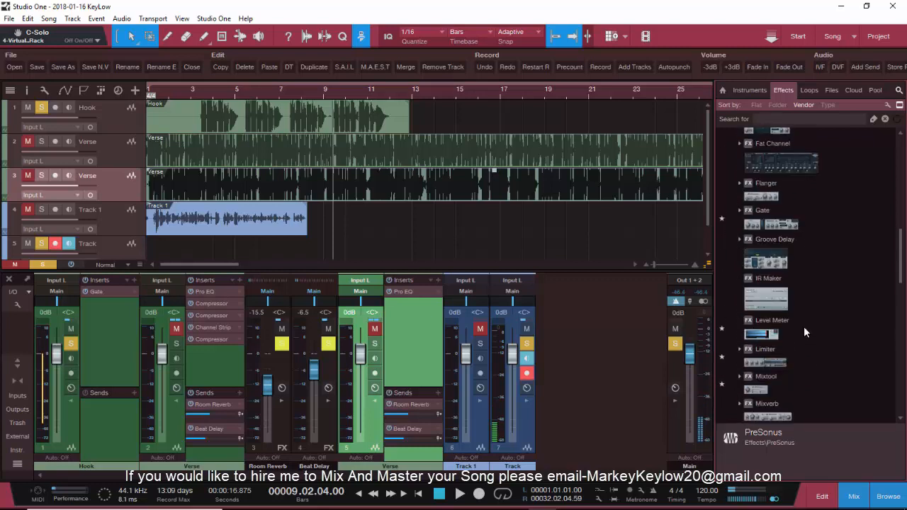
pyautogui.click(763, 253)
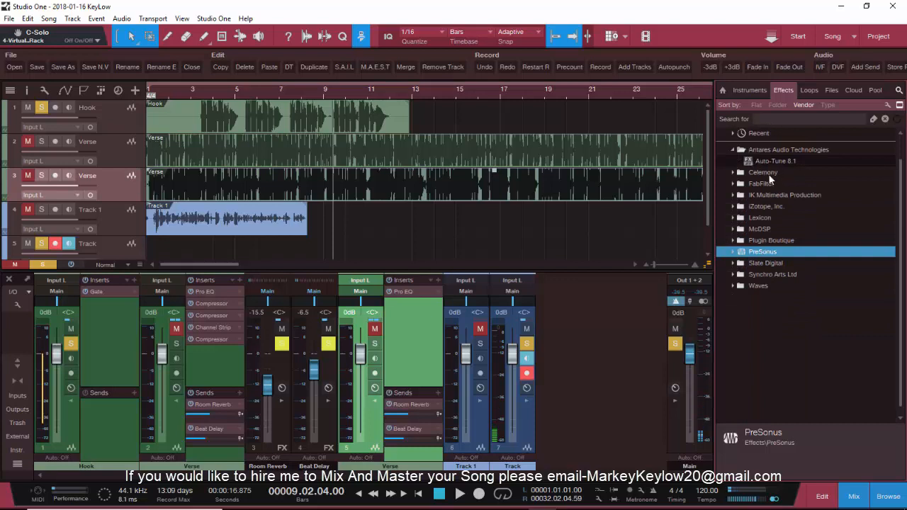
pyautogui.click(767, 174)
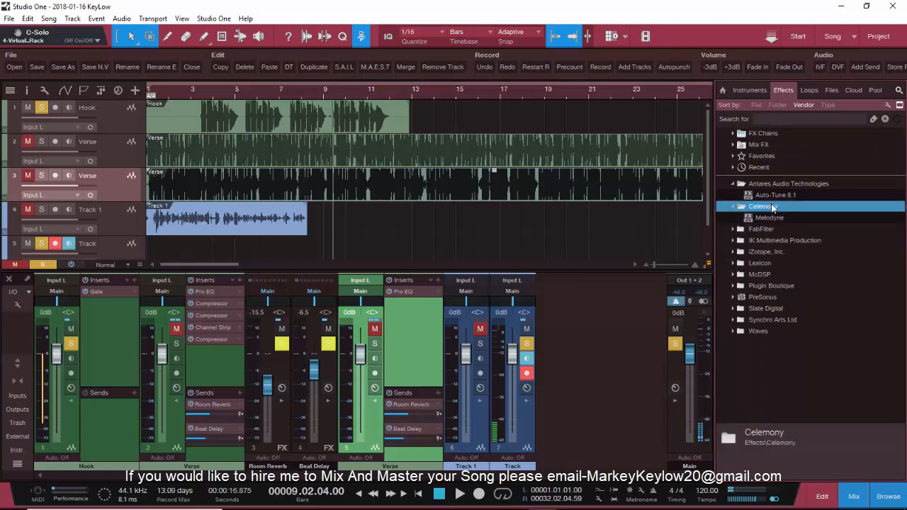
pyautogui.click(760, 207)
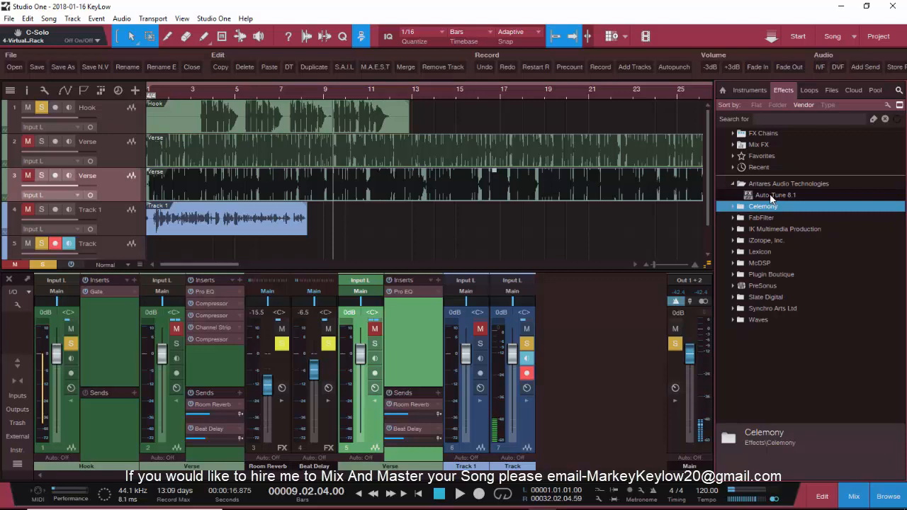
# Try to insert Auto-Tune 8.1 on the Hook channel.
pyautogui.moveTo(773, 196); pyautogui.dragTo(89, 283)
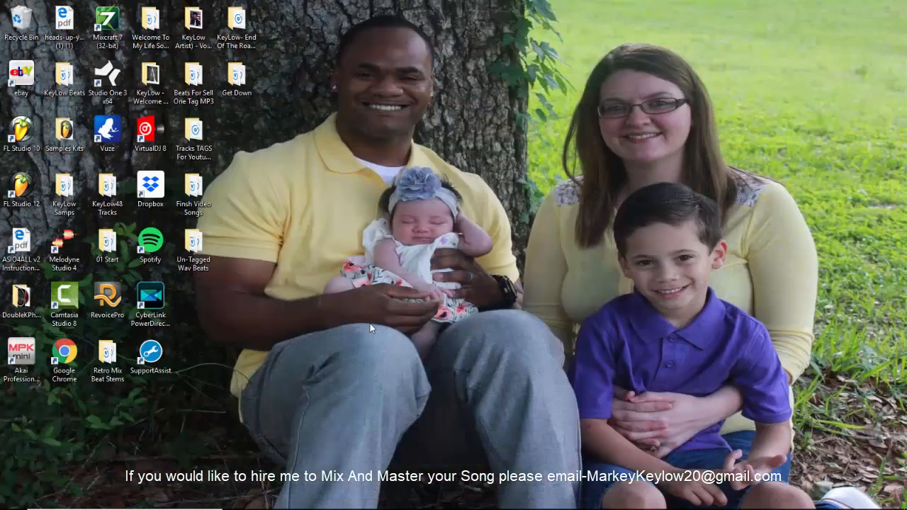
pyautogui.moveTo(521, 501)
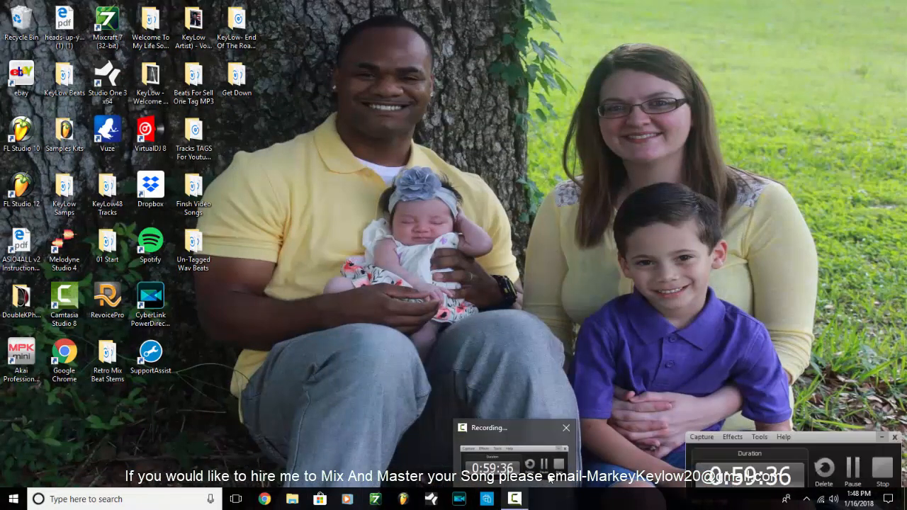
pyautogui.click(521, 500)
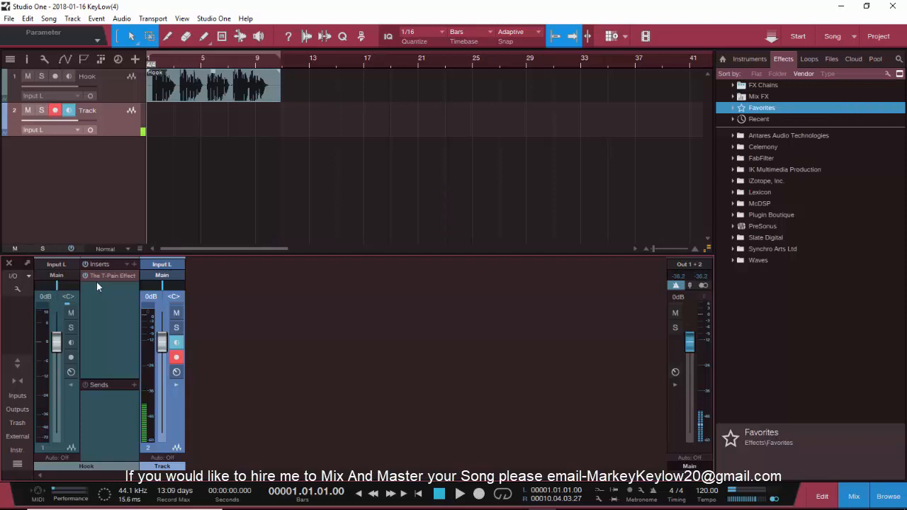
# Look into the Antares Audio Technologies folder, open The T-Pain Effect on the Hook channel, and set its key to D# during playback.
pyautogui.doubleClick(785, 137)
pyautogui.doubleClick(779, 135)
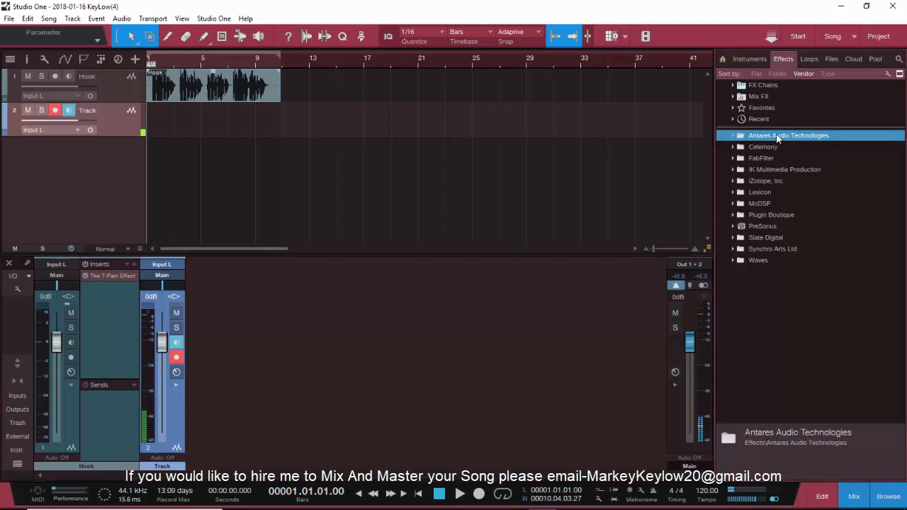
pyautogui.click(122, 277)
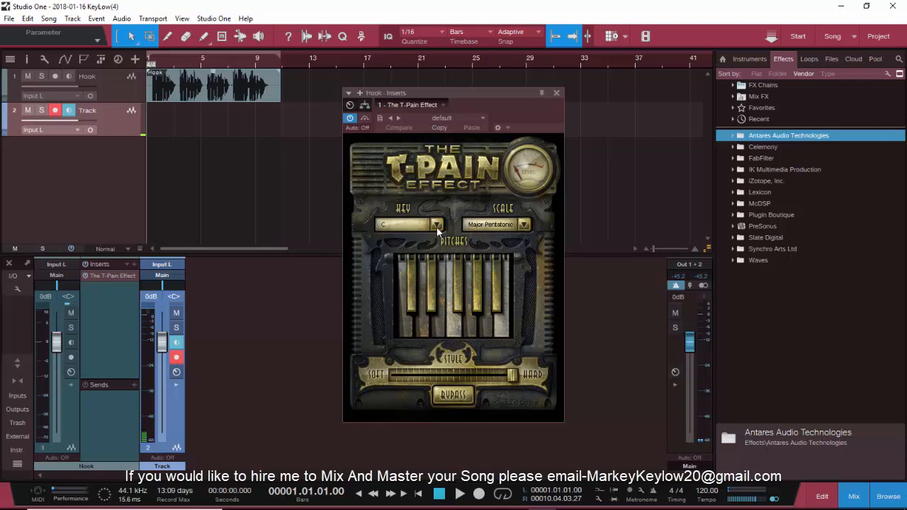
pyautogui.press('space')
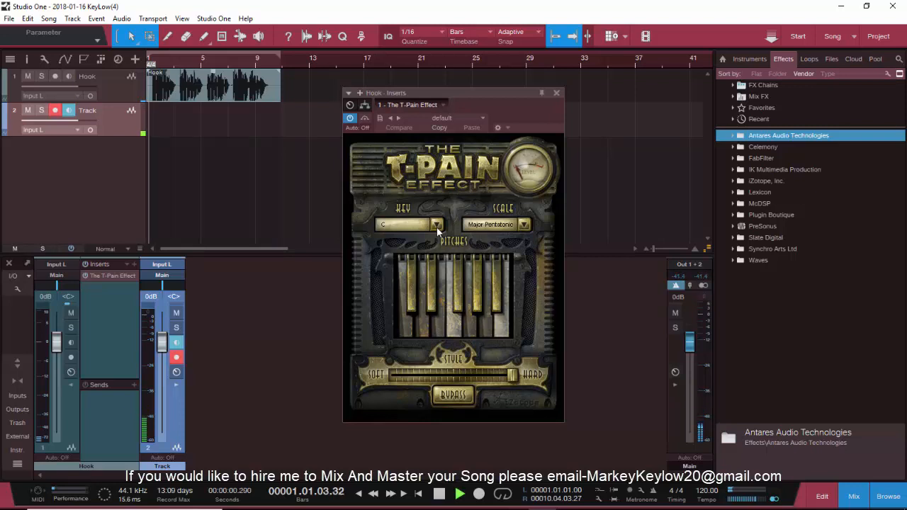
pyautogui.click(436, 226)
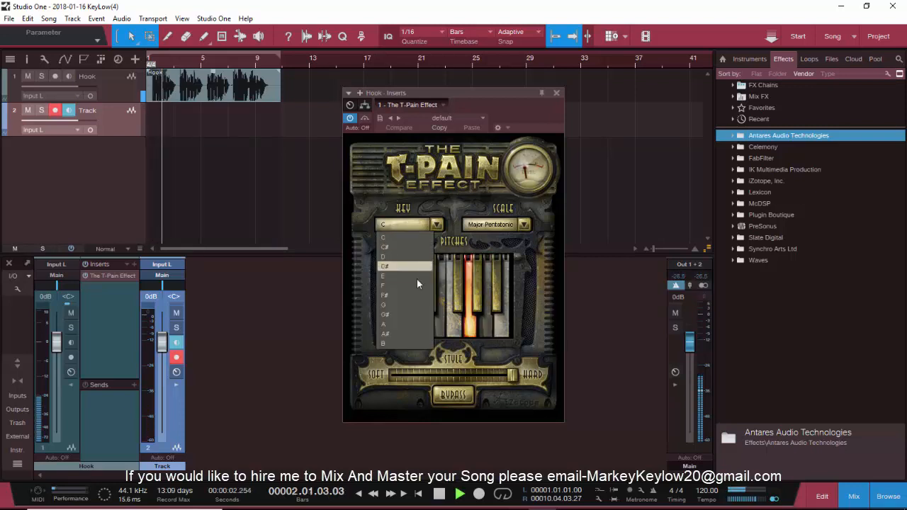
pyautogui.click(388, 266)
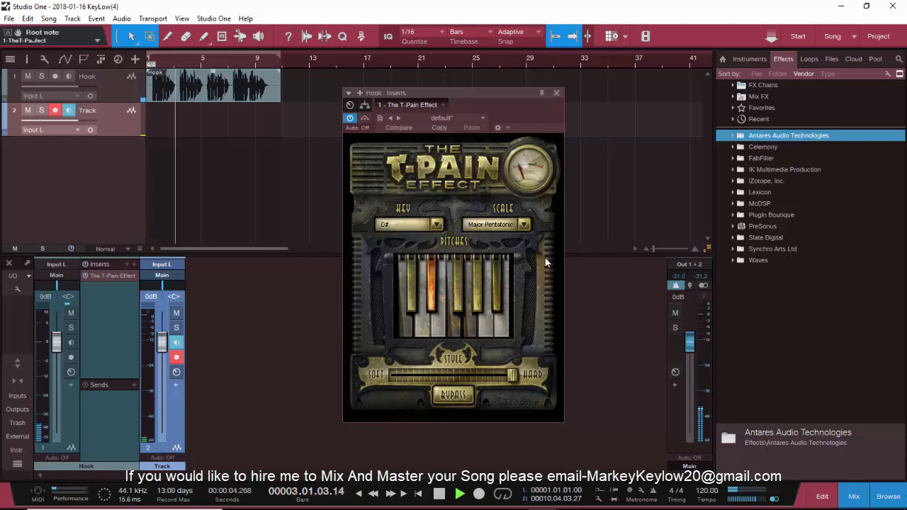
# Set The T-Pain Effect's scale to Minor and its key to G#, and replay the hook from the start.
pyautogui.click(517, 227)
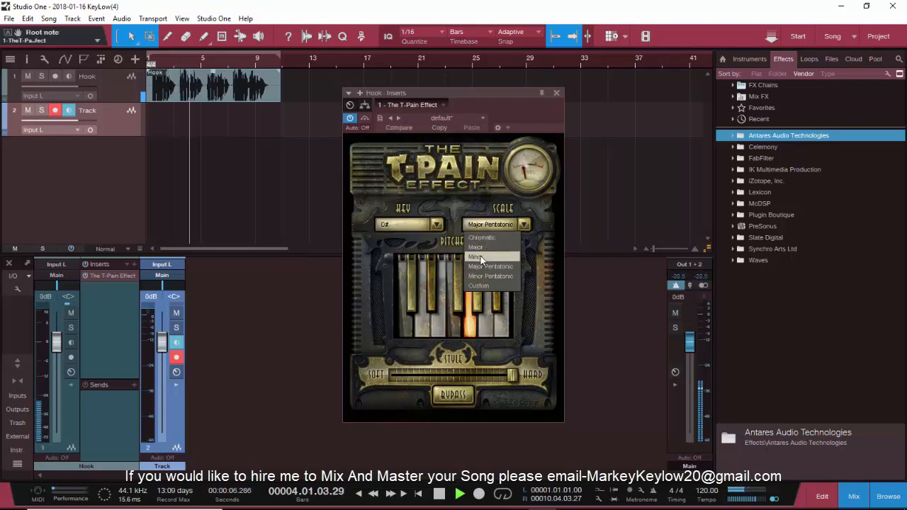
pyautogui.click(480, 256)
pyautogui.click(439, 227)
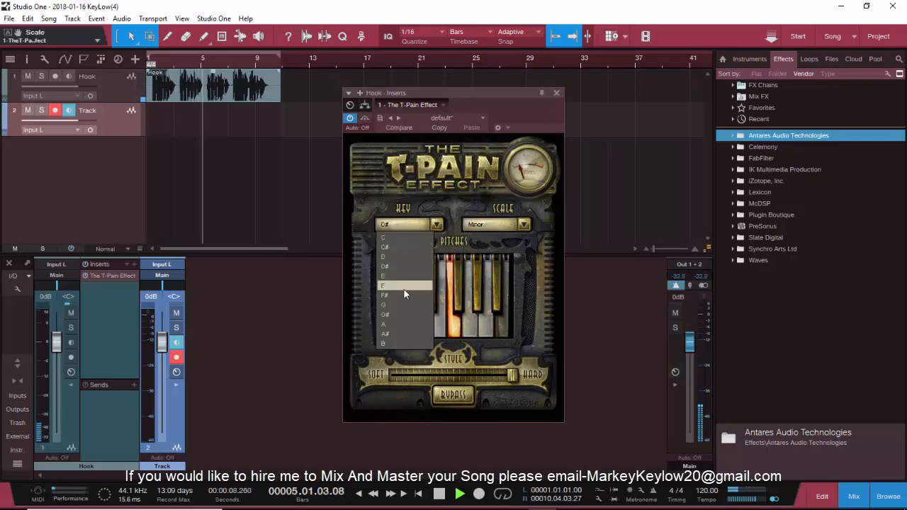
pyautogui.click(398, 320)
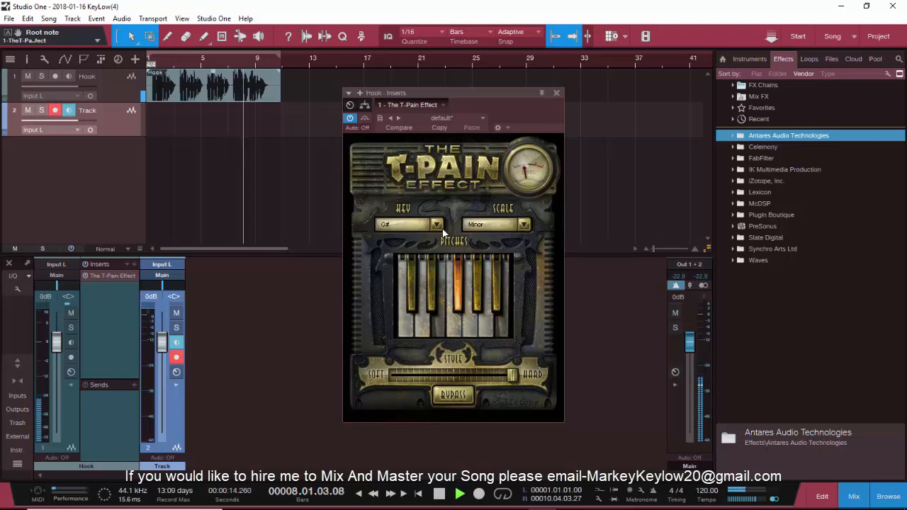
pyautogui.press('space')
pyautogui.press('space')
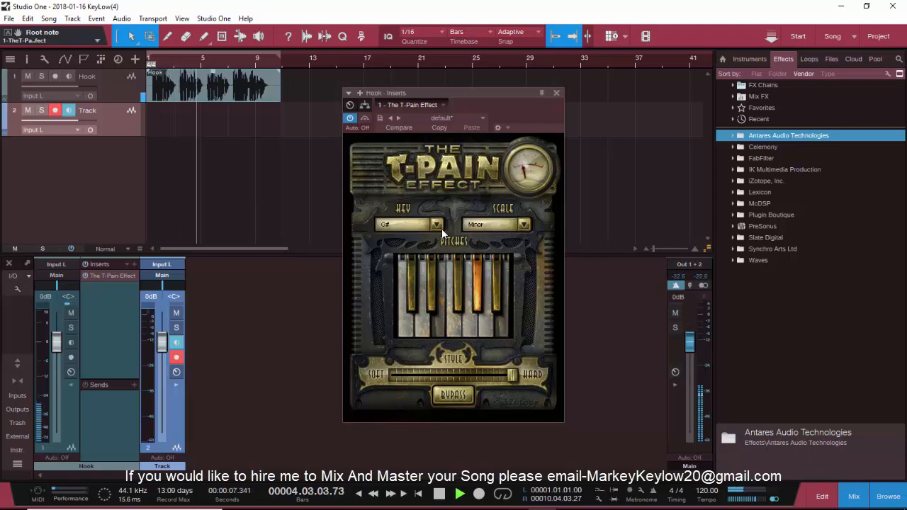
# Change The T-Pain Effect's key to F# and play the hook through.
pyautogui.press('space')
pyautogui.click(441, 229)
pyautogui.click(394, 295)
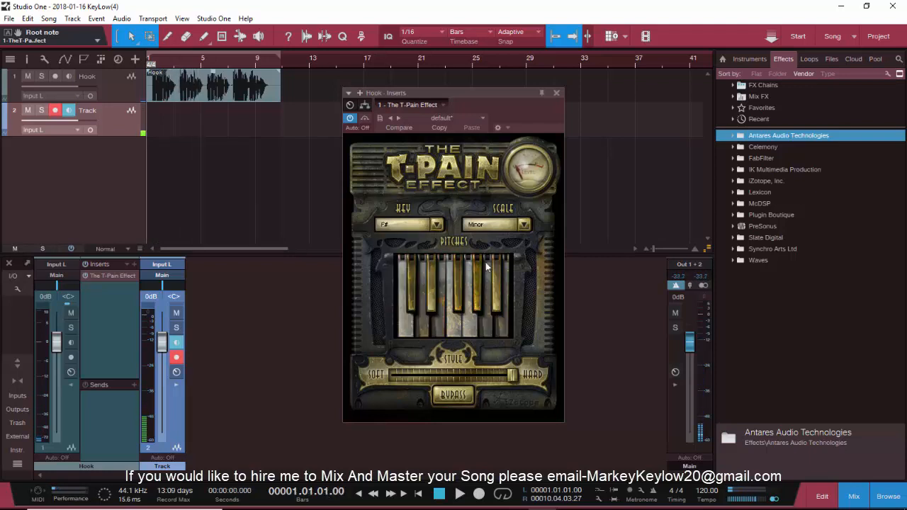
pyautogui.press('space')
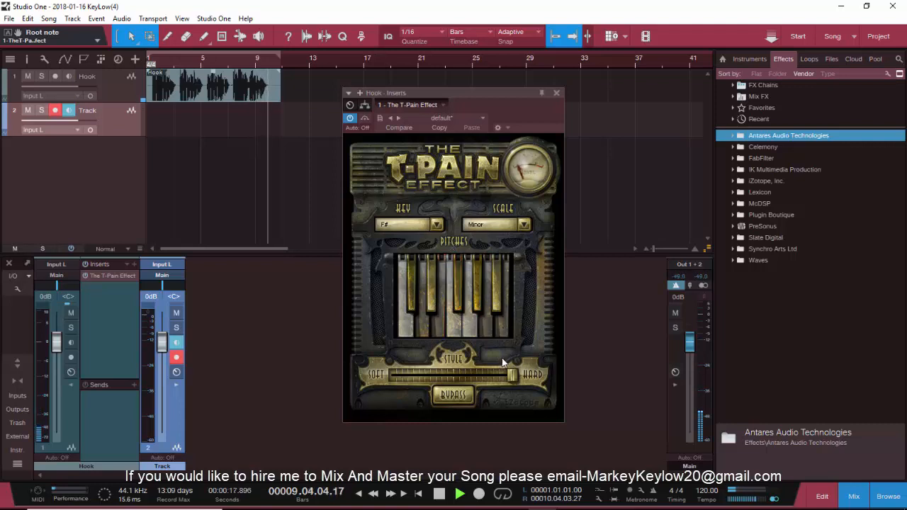
pyautogui.press('space')
# Try a style near Soft, set it about midway between Soft and Hard during playback, and close The T-Pain Effect with playback stopped.
pyautogui.moveTo(511, 375); pyautogui.dragTo(454, 395)
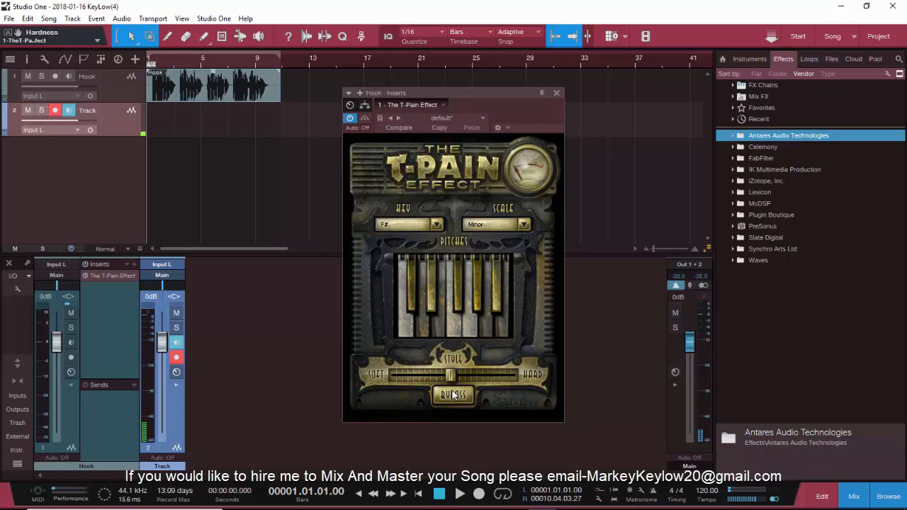
pyautogui.moveTo(447, 381); pyautogui.dragTo(415, 395)
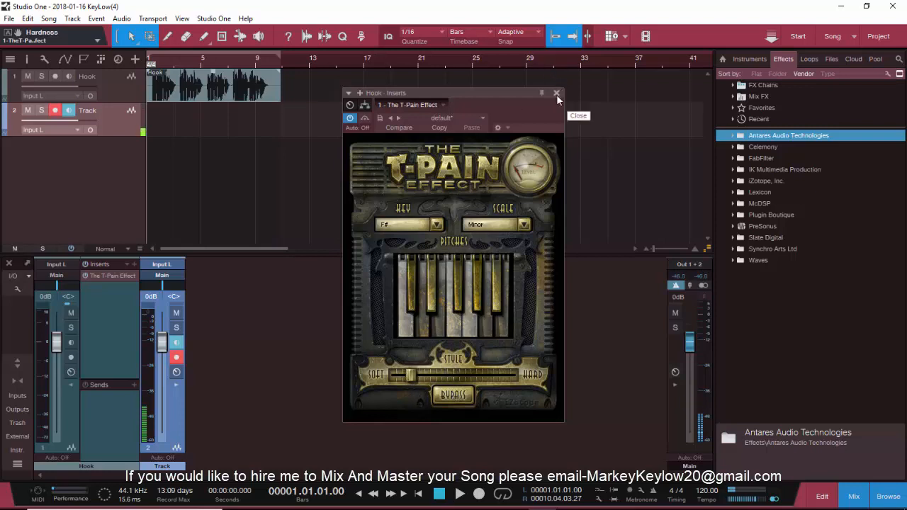
pyautogui.press('space')
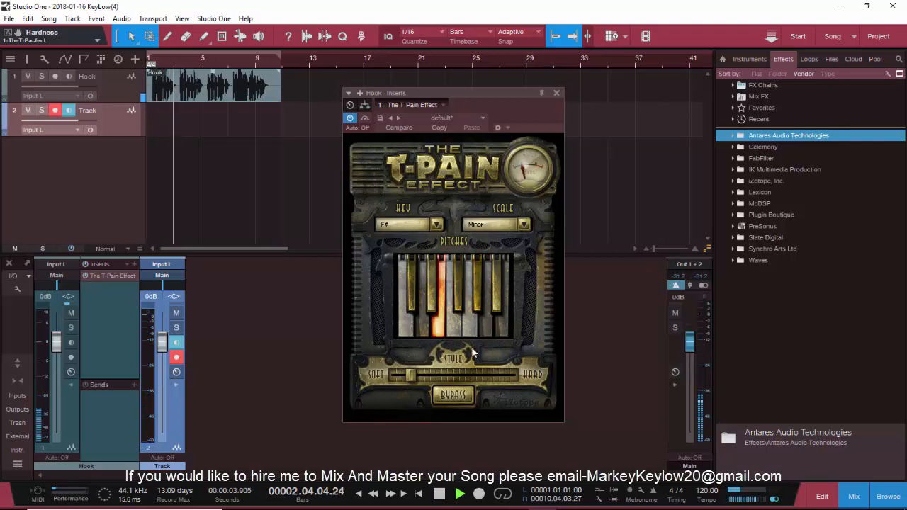
pyautogui.moveTo(411, 378); pyautogui.dragTo(453, 377)
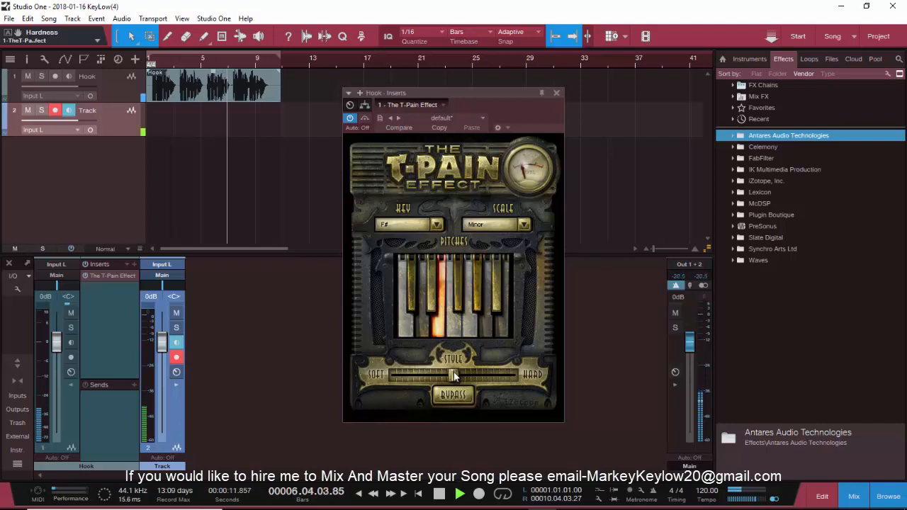
pyautogui.click(558, 97)
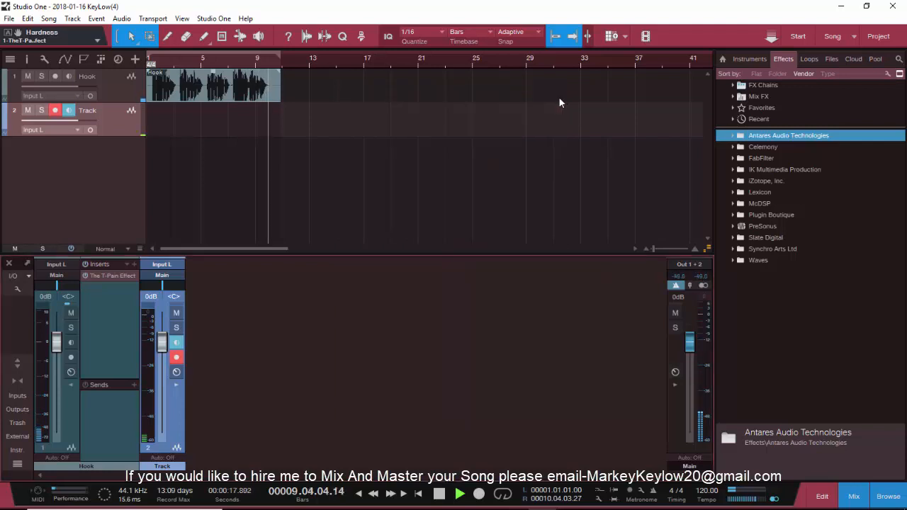
pyautogui.press('space')
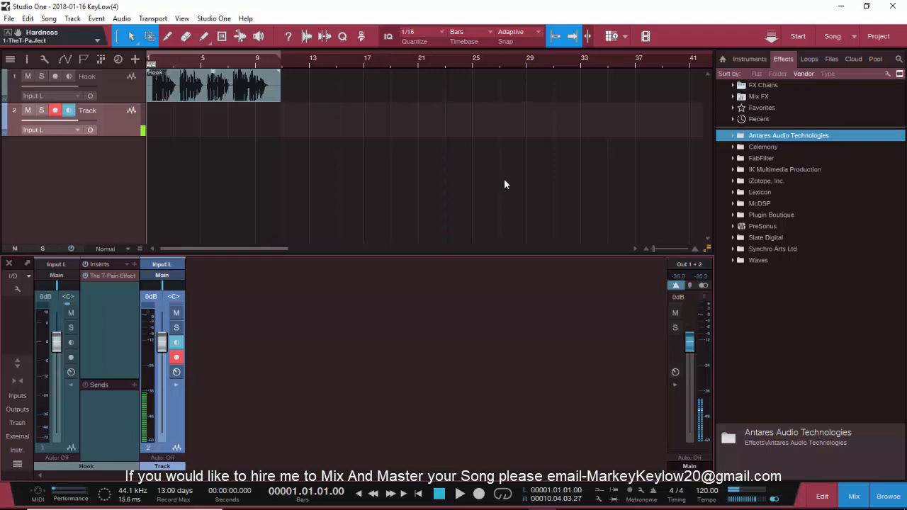
# Browse the effects vendor folders from Synchro Arts Ltd up to IK Multimedia Production, including Slate Digital, Plugin Boutique, McDSP, Lexicon and iZotope.
pyautogui.doubleClick(776, 250)
pyautogui.doubleClick(776, 249)
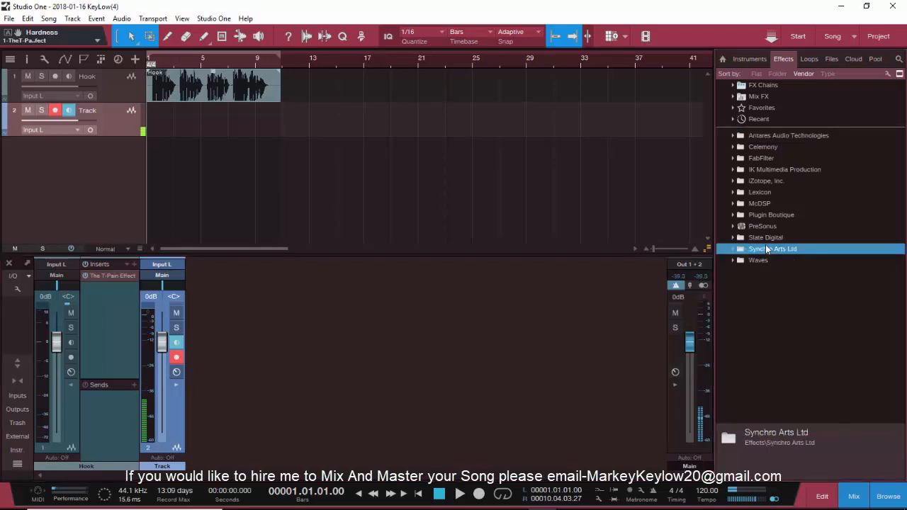
pyautogui.doubleClick(764, 238)
pyautogui.doubleClick(763, 238)
pyautogui.click(765, 226)
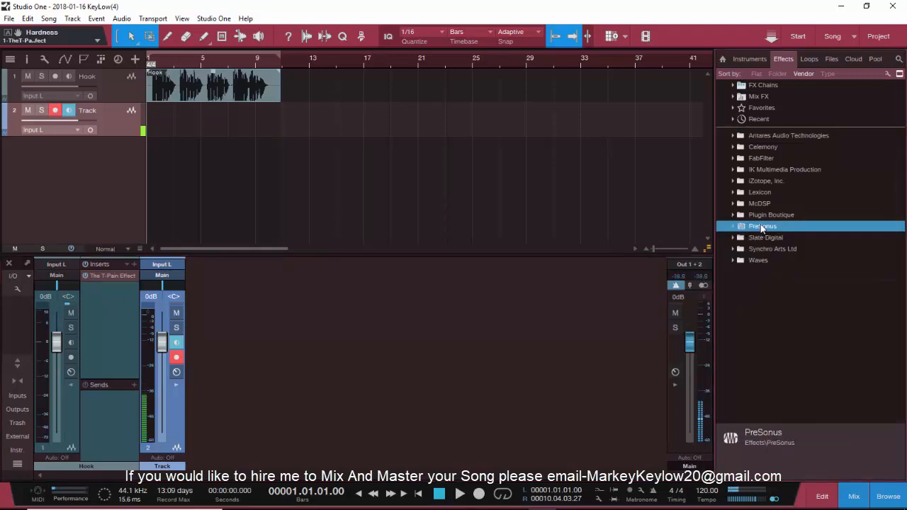
pyautogui.doubleClick(767, 214)
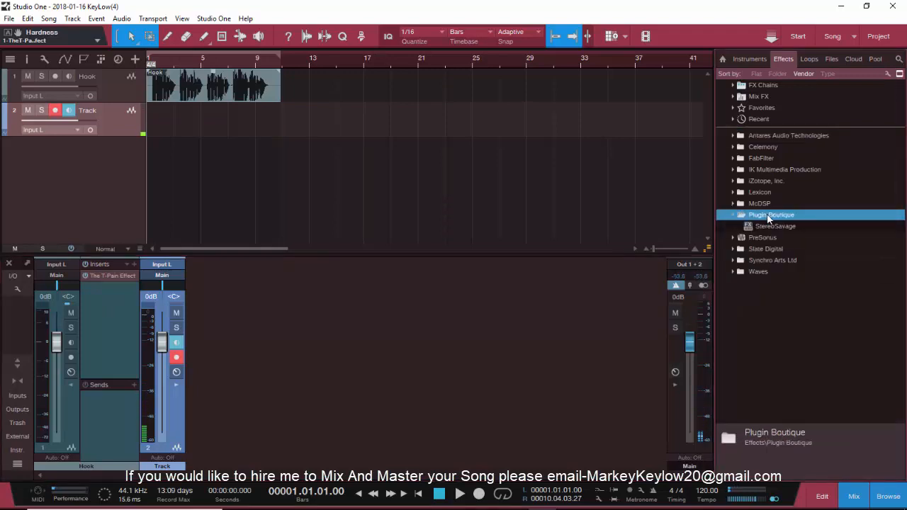
pyautogui.doubleClick(762, 203)
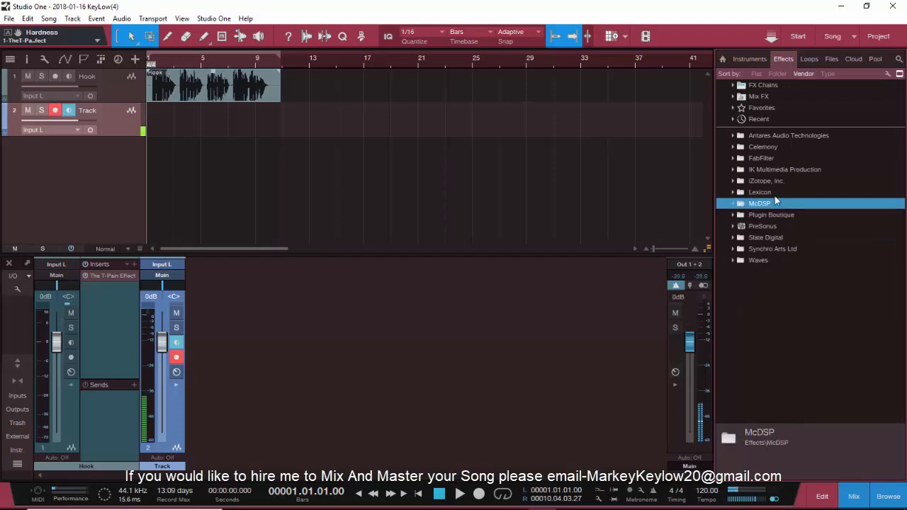
pyautogui.doubleClick(771, 193)
pyautogui.doubleClick(772, 193)
pyautogui.doubleClick(761, 181)
pyautogui.doubleClick(760, 180)
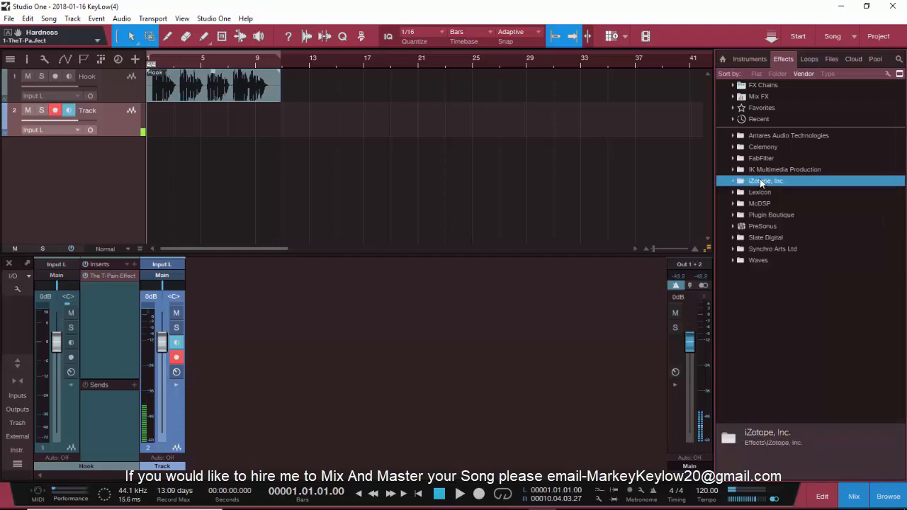
pyautogui.doubleClick(771, 170)
pyautogui.doubleClick(772, 169)
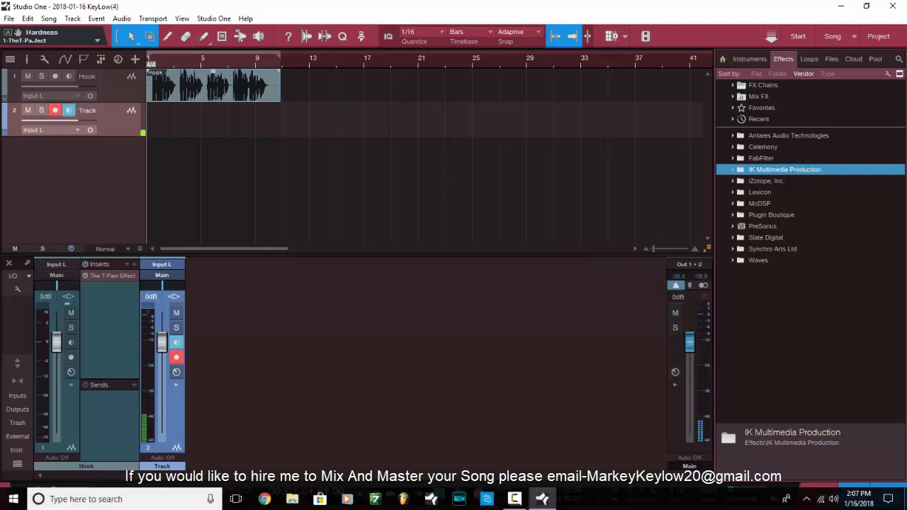
pyautogui.moveTo(535, 505)
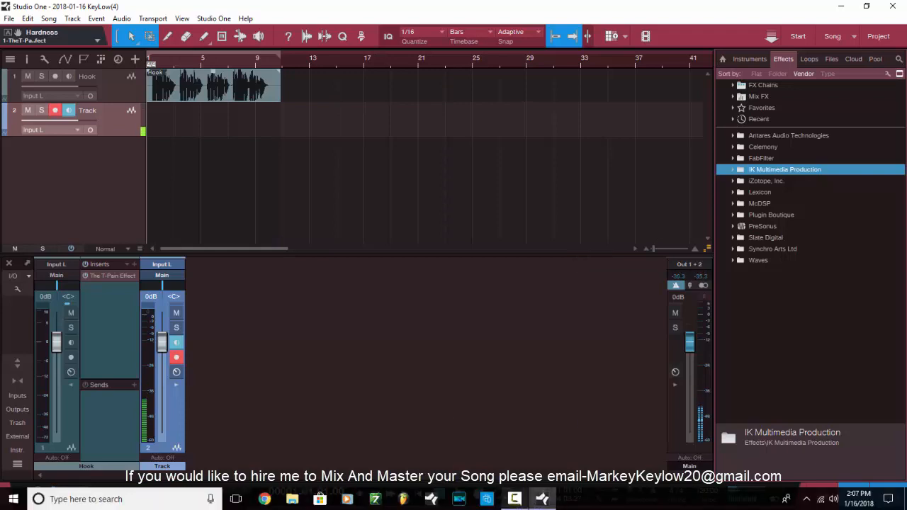
pyautogui.click(511, 499)
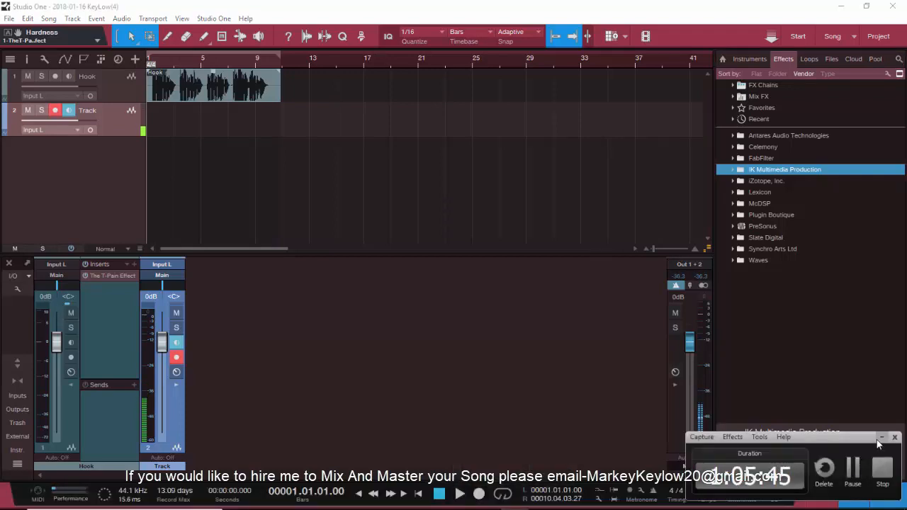
pyautogui.click(582, 419)
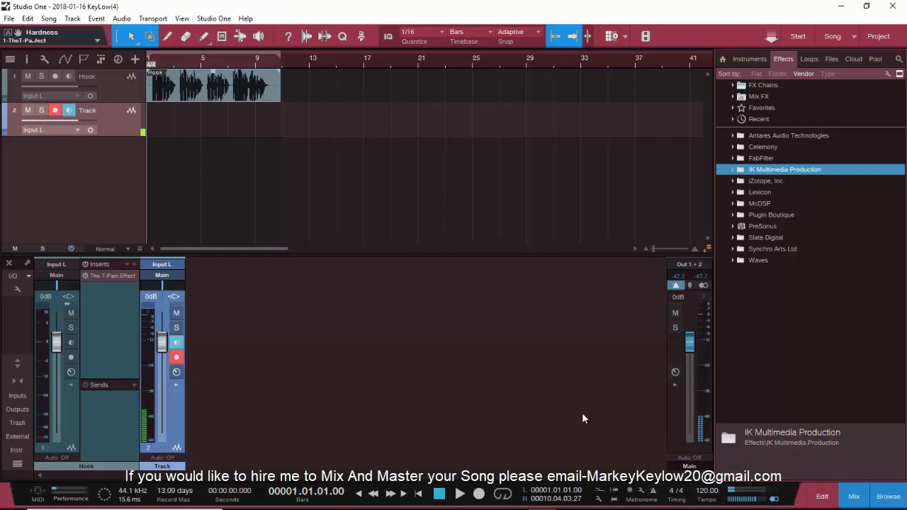